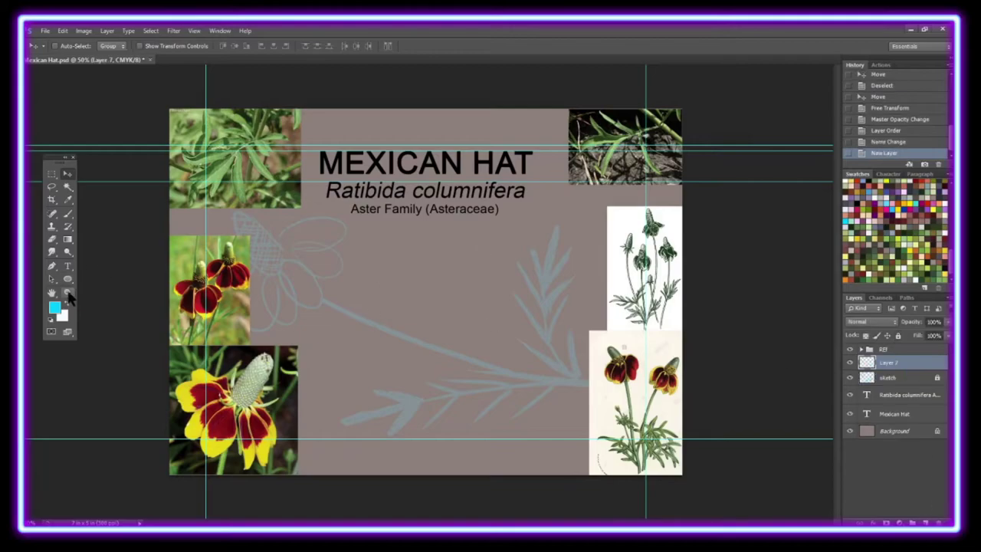
Paint the flower's cone shape in dark green with the brush
scroll(224, 294, "up", 2)
key("b")
left_click(925, 277)
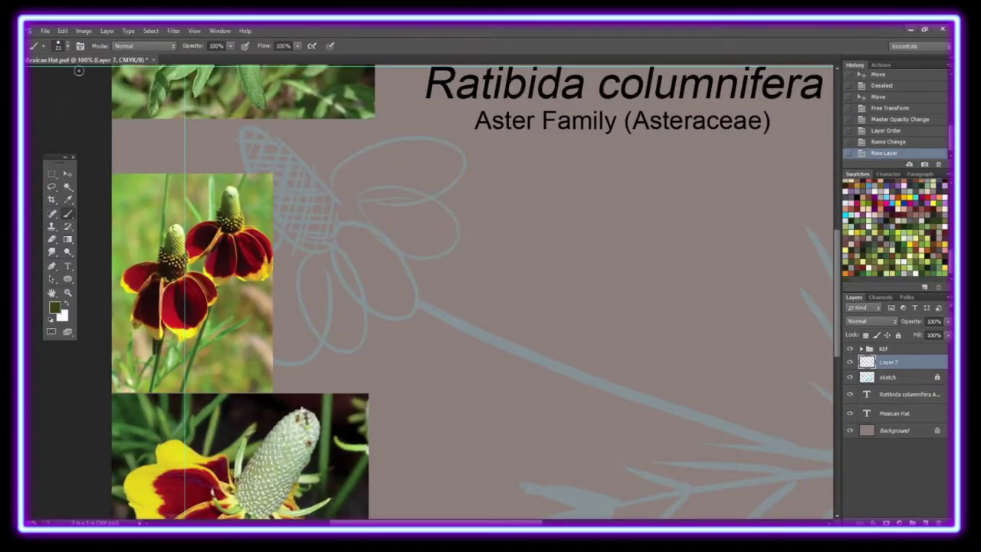
left_click(66, 46)
mouse_move(242, 162)
left_mouse_down()
mouse_move(244, 130)
mouse_move(328, 200)
mouse_move(301, 224)
mouse_move(319, 251)
left_mouse_up()
left_click_drag(284, 212, 248, 165)
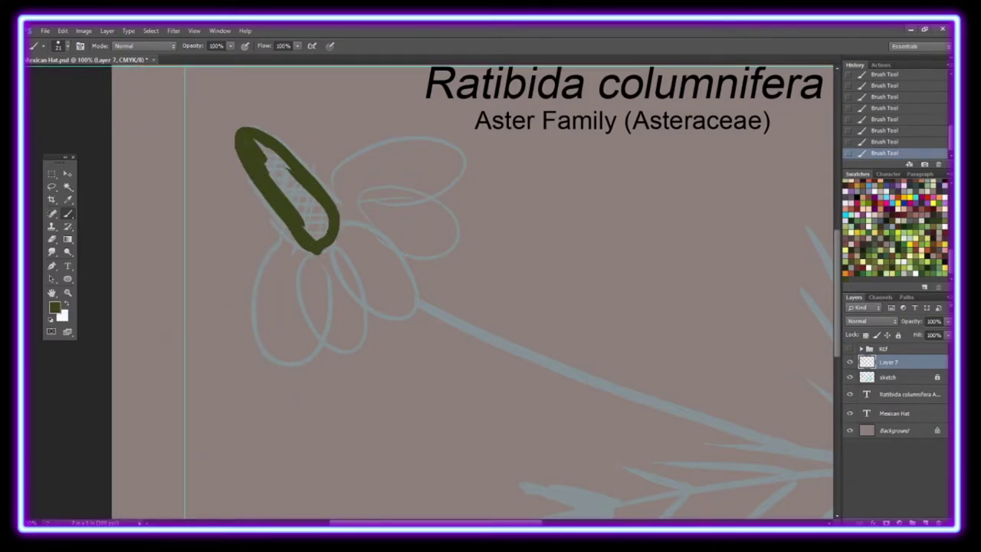
left_click_drag(325, 242, 334, 215)
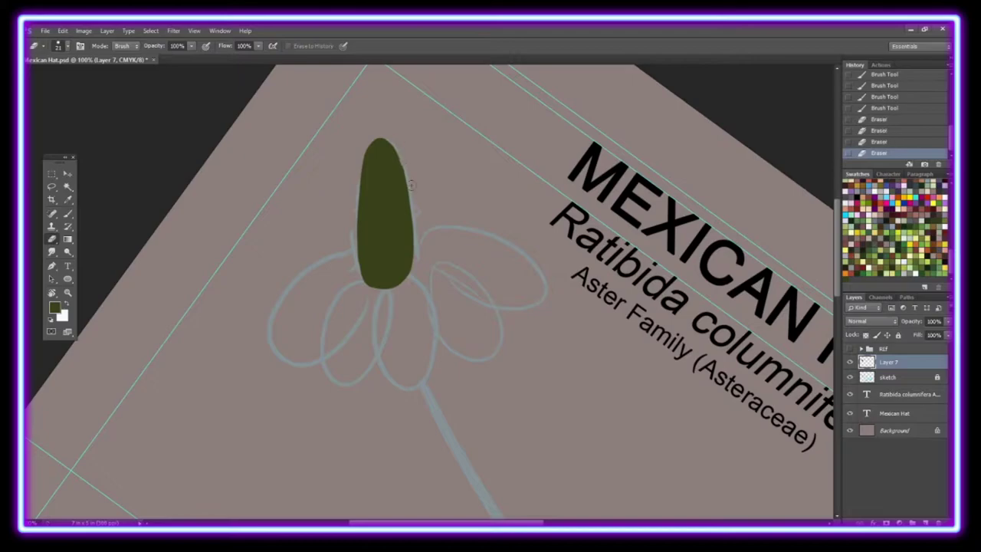
Trim the cone's bottom edge, reset the canvas rotation, and zoom in on the cone
key("b")
mouse_move(368, 276)
left_mouse_down()
mouse_move(383, 286)
mouse_move(406, 268)
left_mouse_up()
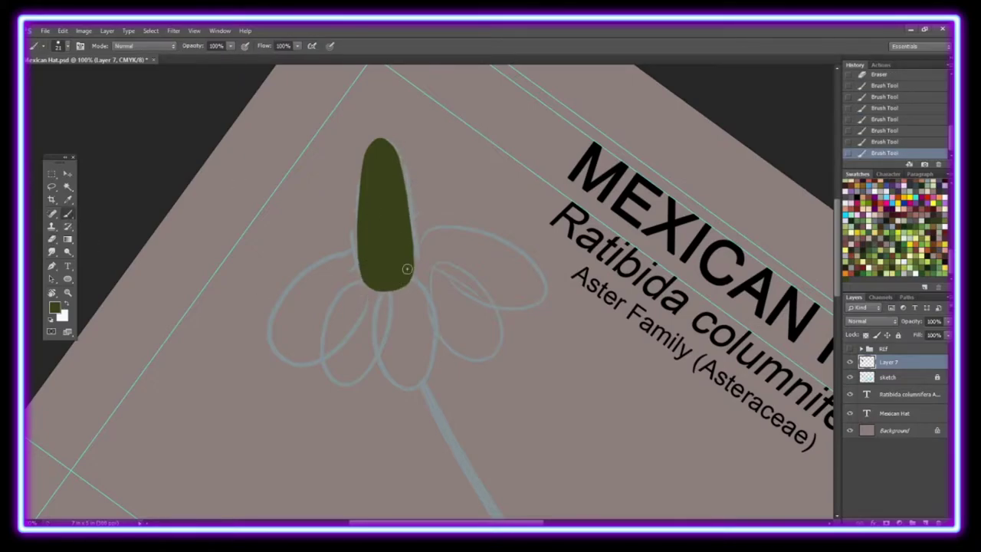
key("r")
key("Escape")
left_click(850, 348)
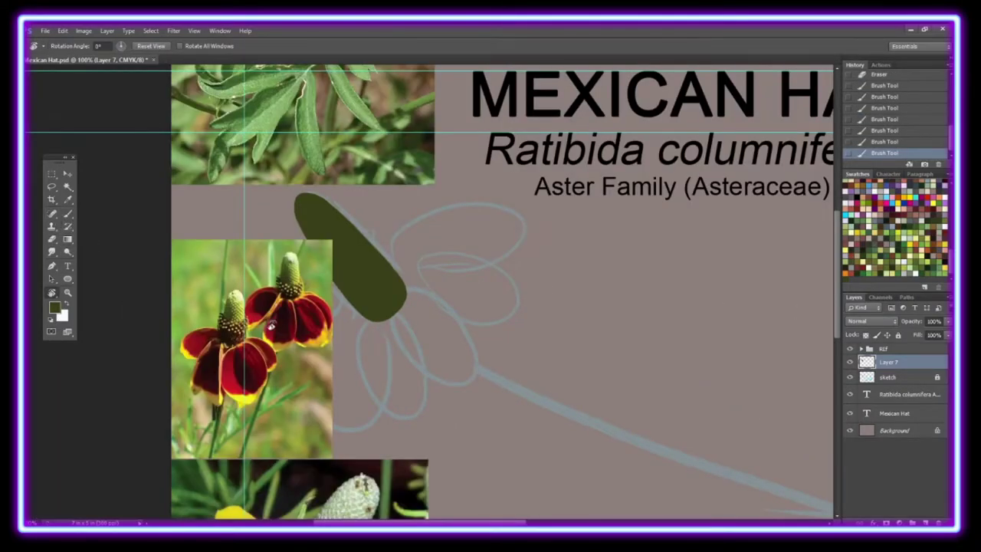
key("z")
key("ctrl+plus")
mouse_move(838, 298)
left_mouse_down()
mouse_move(837, 328)
mouse_move(836, 276)
left_mouse_up()
Add a new layer clipped to the green cone and shrink the brush to thin
key("x")
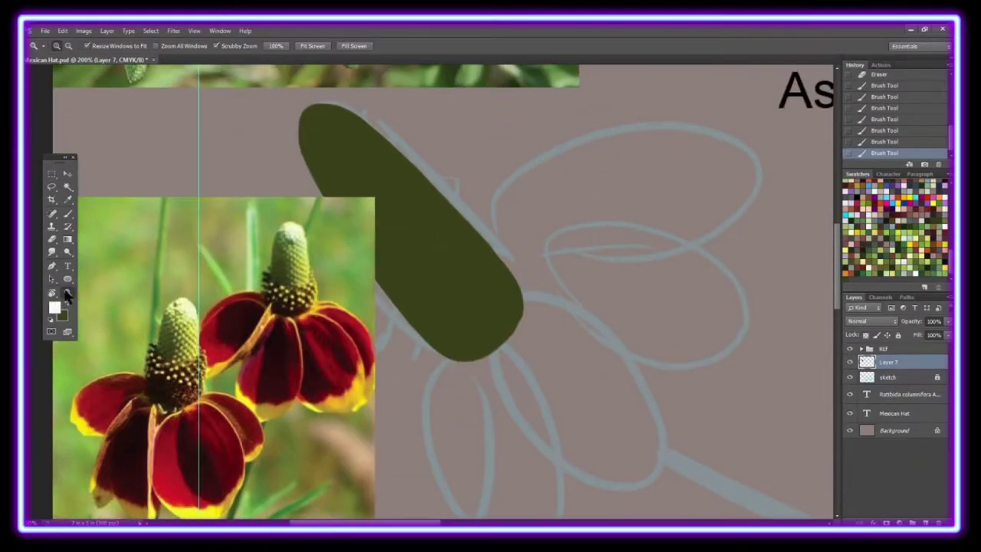
key("i")
key("ctrl+shift+n")
key("ctrl+alt+g")
key("b")
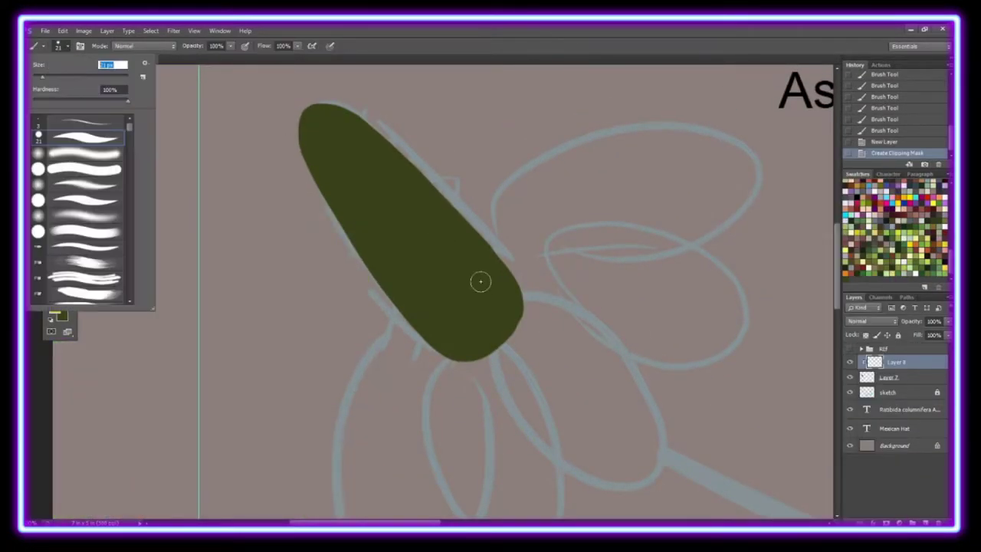
left_click_drag(513, 272, 504, 341)
Paint curved yellow-green stripes across the cone from its base to its tip
left_click_drag(495, 249, 479, 357)
left_click_drag(483, 239, 460, 358)
left_click_drag(467, 218, 429, 345)
mouse_move(455, 205)
left_mouse_down()
mouse_move(418, 334)
mouse_move(404, 317)
left_mouse_up()
left_click_drag(429, 180, 383, 292)
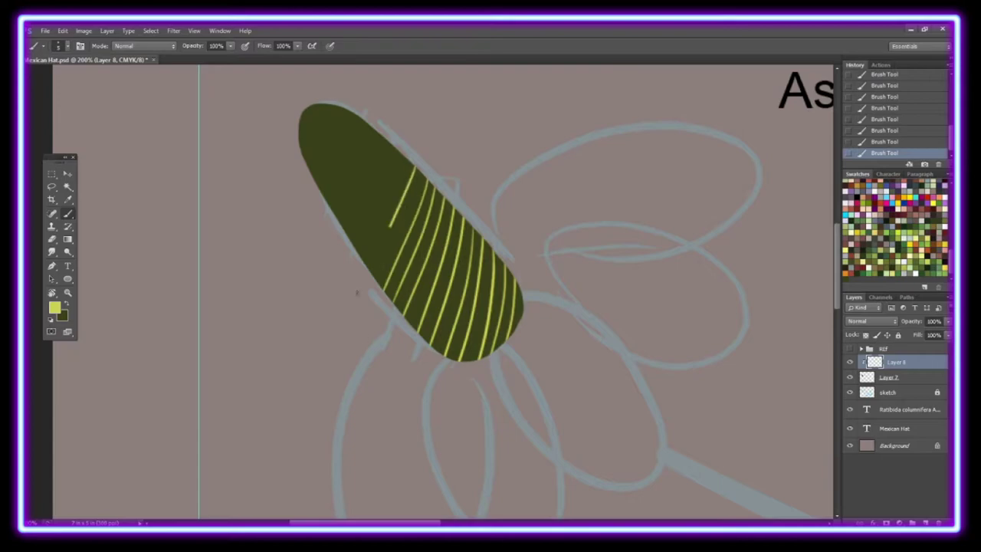
left_click_drag(418, 170, 367, 265)
left_click_drag(401, 155, 354, 244)
mouse_move(383, 136)
left_mouse_down()
mouse_move(345, 233)
mouse_move(331, 209)
left_mouse_up()
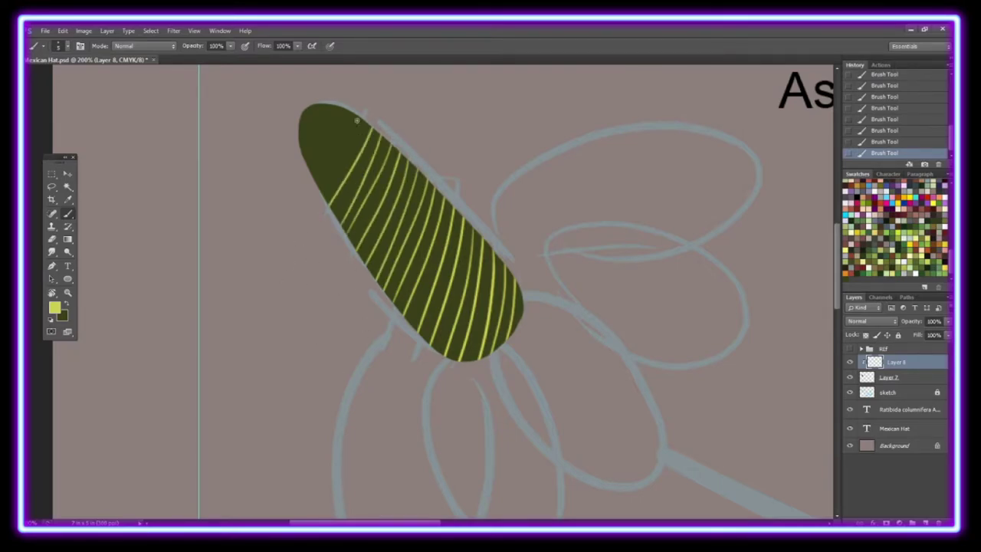
mouse_move(357, 117)
left_mouse_down()
mouse_move(315, 180)
mouse_move(304, 163)
left_mouse_up()
left_click_drag(322, 104, 299, 138)
left_click(173, 31)
Push the stripes in Liquify with brush size 100 and pressure 10, and apply it
left_click(188, 112)
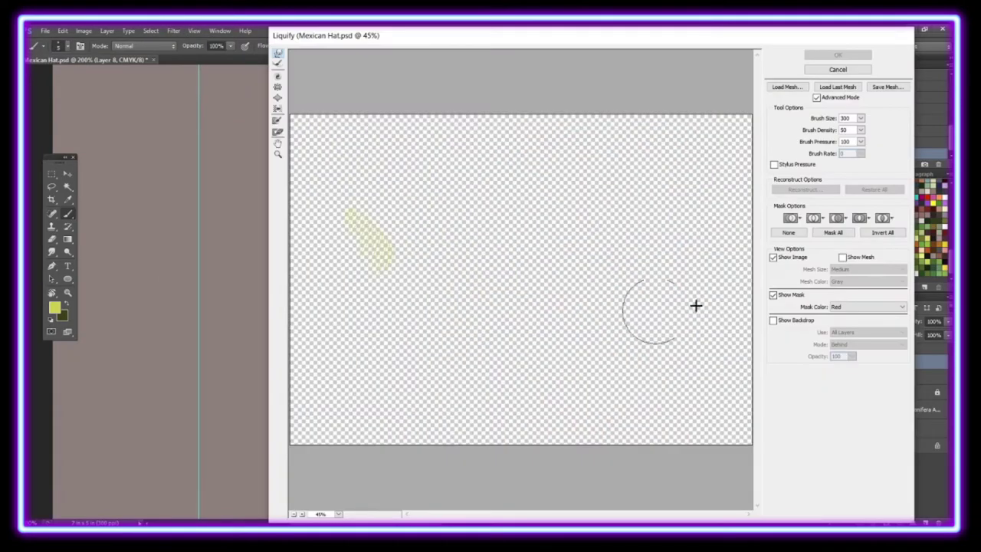
left_click_drag(861, 141, 817, 153)
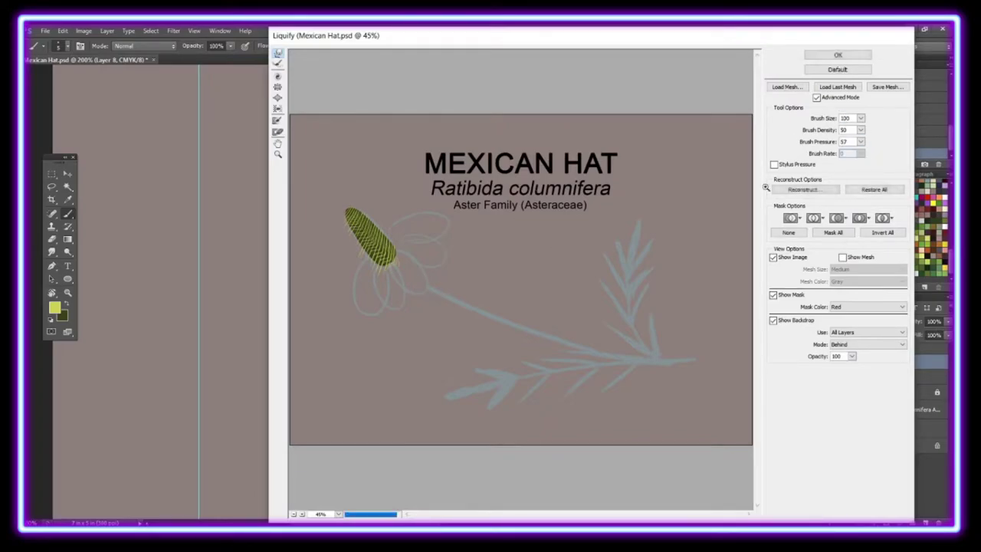
left_click(301, 514)
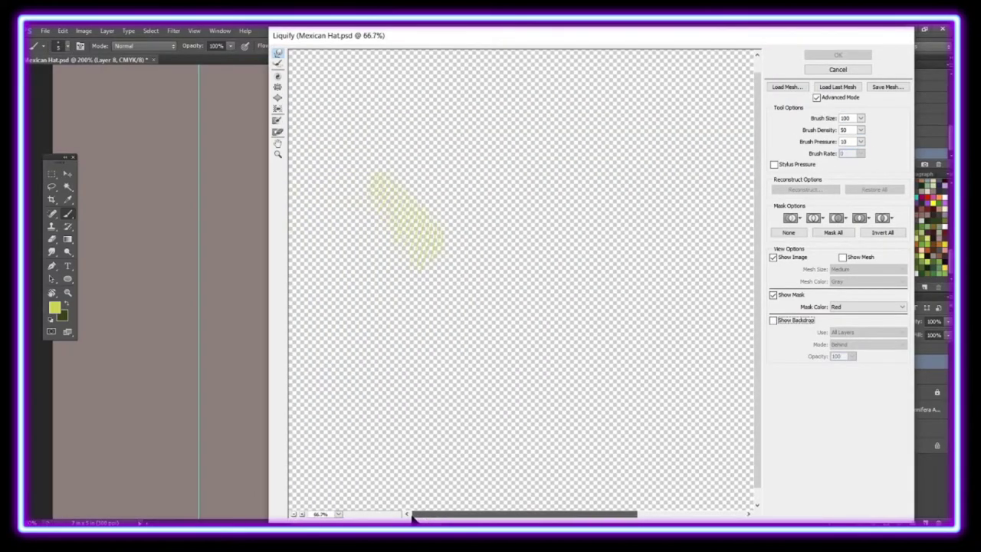
left_click(851, 356)
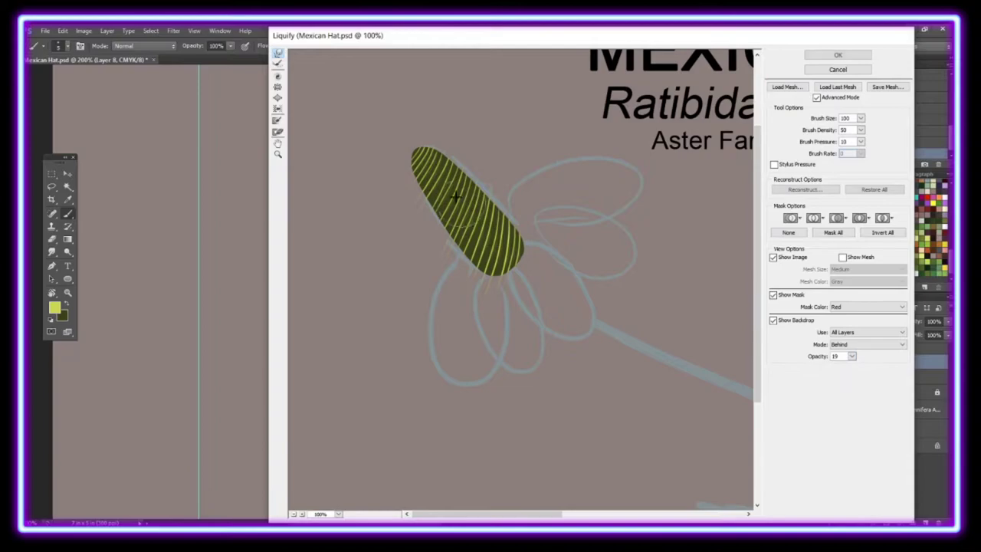
left_click(838, 55)
Warp the stripe layer to curve around the cone, then sharpen it
key("ctrl+t")
left_click_drag(399, 253, 418, 230)
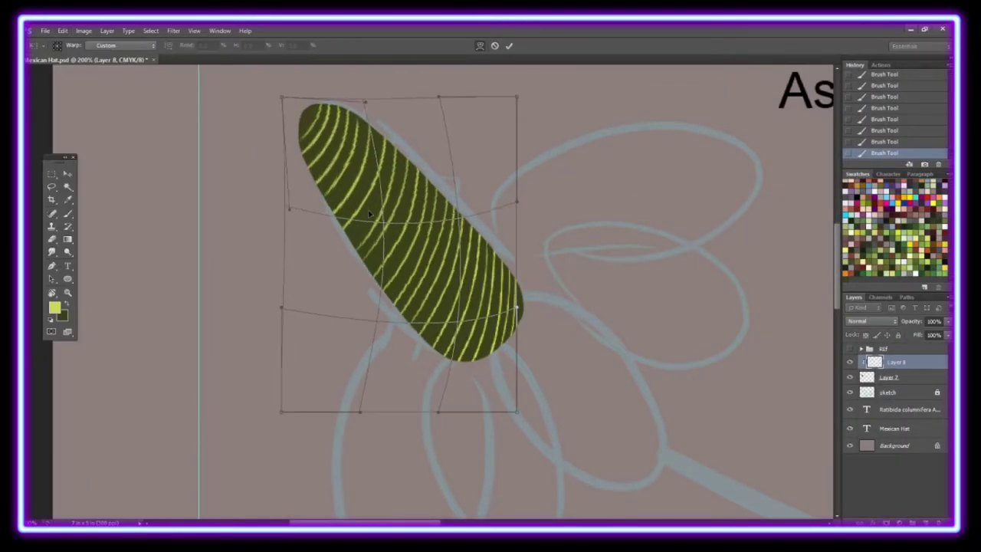
left_click_drag(490, 322, 502, 303)
key("Return")
left_click(173, 31)
Add a second clipped layer and paint crossing stripes at the cone's base
key("b")
key("ctrl+shift+n")
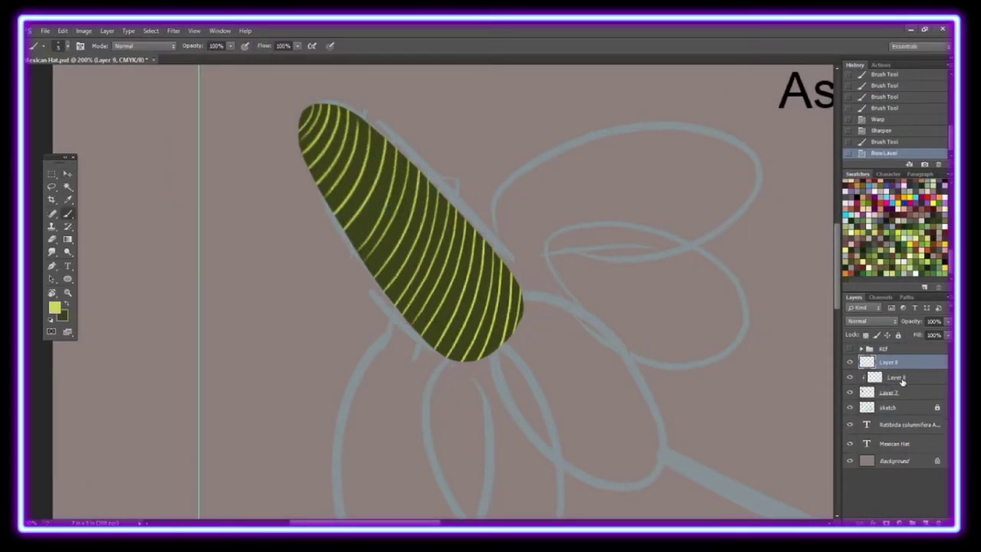
key("ctrl+alt+g")
left_click_drag(414, 345, 498, 330)
mouse_move(399, 326)
left_mouse_down()
mouse_move(491, 310)
mouse_move(518, 330)
left_mouse_up()
key("r")
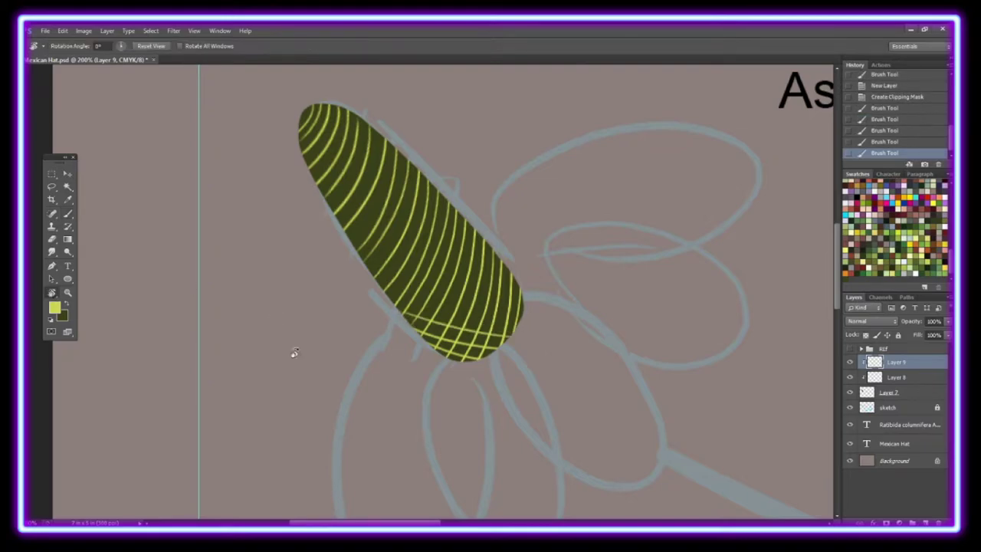
left_click_drag(293, 351, 322, 199)
key("b")
Paint diagonal crossing stripes up to the cone's top, then restore the canvas angle
left_click_drag(406, 253, 483, 379)
left_click_drag(410, 230, 506, 353)
left_click_drag(421, 177, 512, 292)
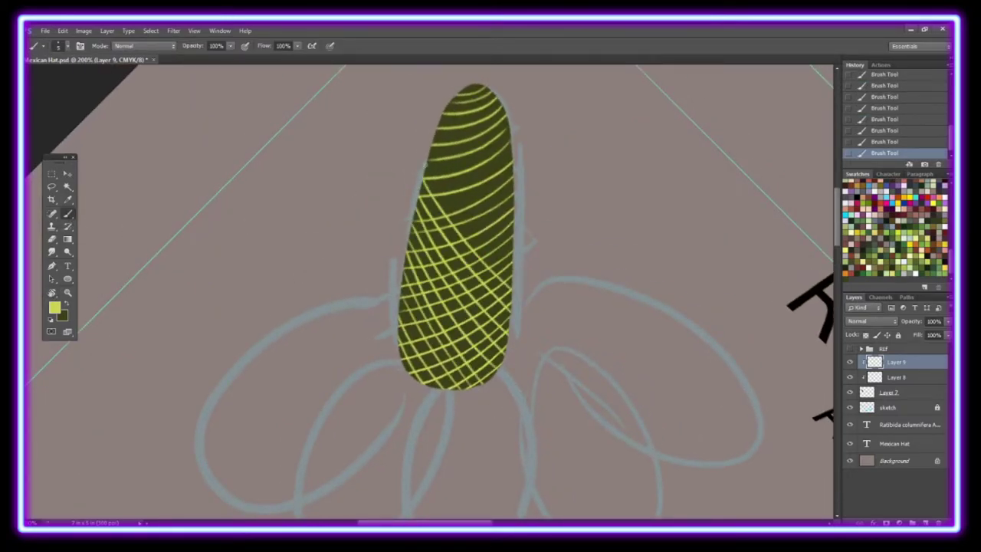
left_click_drag(433, 134, 514, 230)
mouse_move(445, 111)
left_mouse_down()
mouse_move(516, 191)
mouse_move(514, 173)
left_mouse_up()
left_click_drag(465, 92, 509, 126)
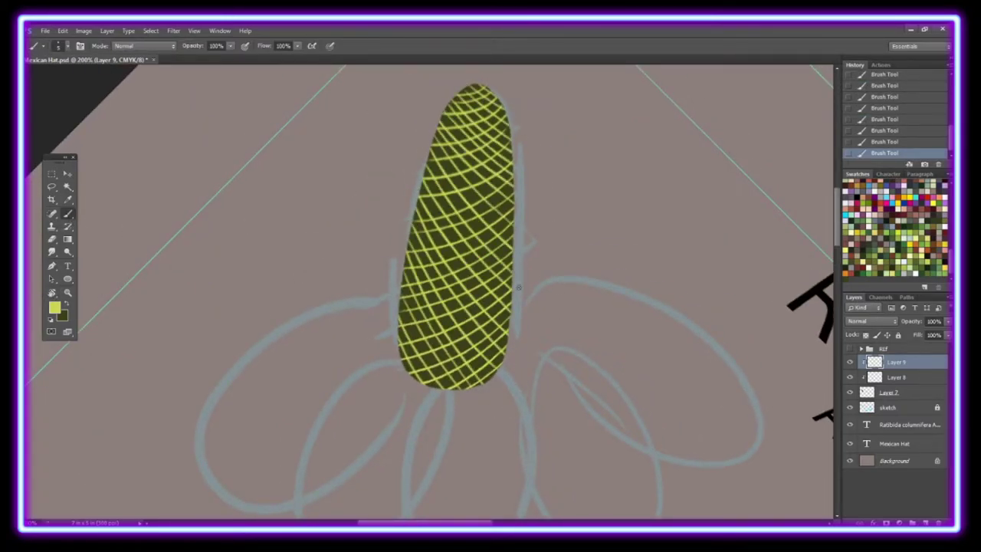
key("r")
left_click_drag(519, 287, 376, 374)
key("b")
On Layer 8, lasso the stray stripe ends past the cone's edge
left_click(894, 377)
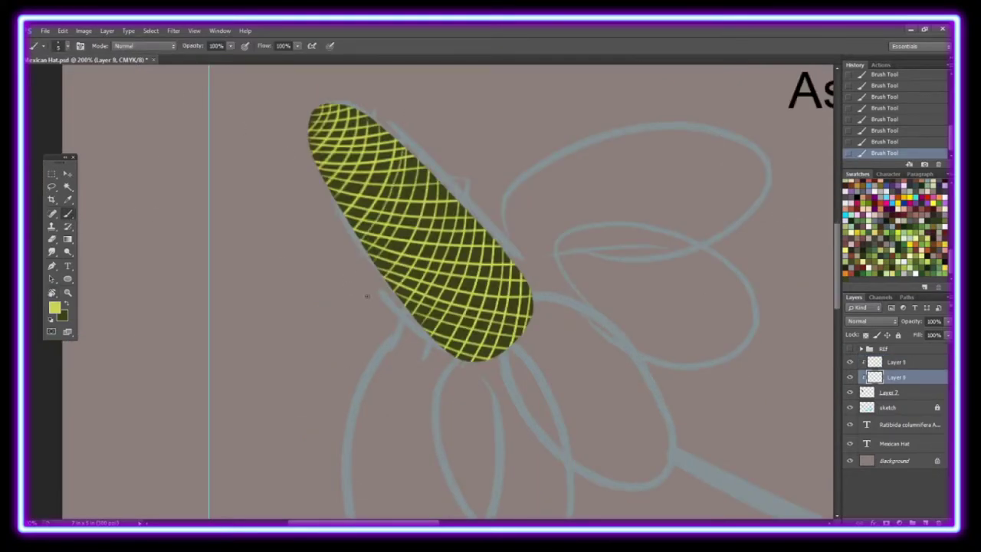
key("l")
mouse_move(403, 153)
left_mouse_down()
mouse_move(365, 240)
mouse_move(343, 242)
left_mouse_up()
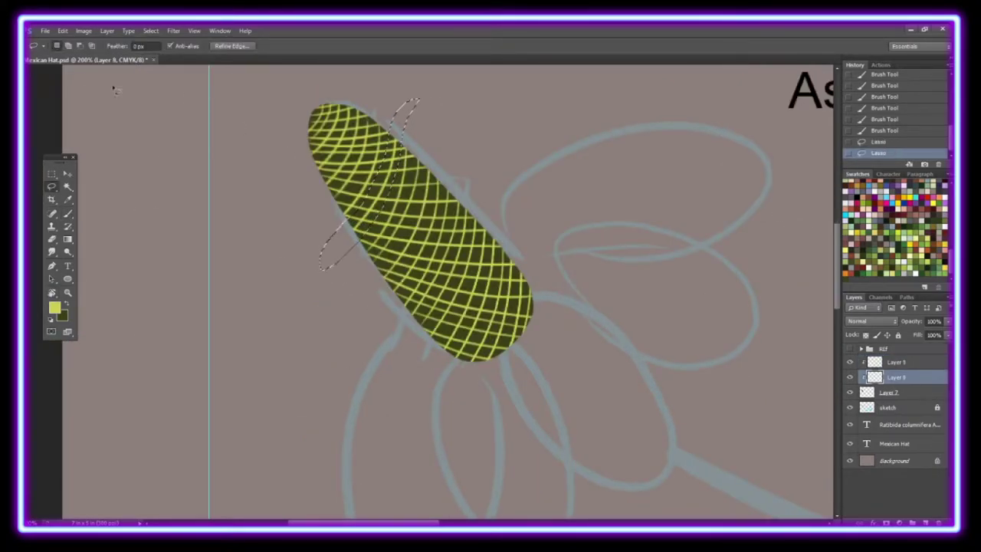
Try transforming the stray stripe piece, then undo the changes
key("ctrl+t")
key("v")
left_click(454, 221)
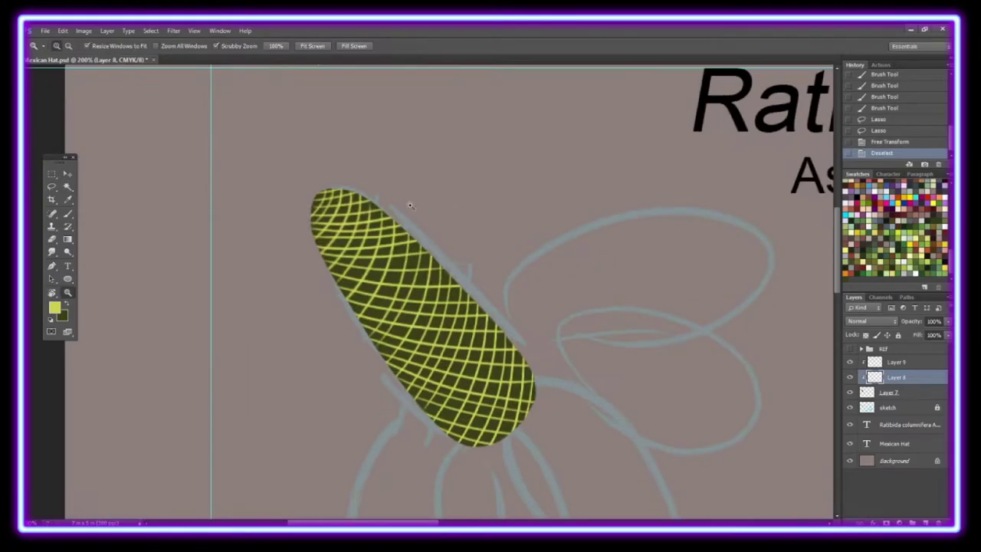
key("b")
key("ctrl+alt+z")
key("ctrl+alt+z")
key("ctrl+alt+z")
key("ctrl+alt+z")
key("ctrl+alt+z")
key("ctrl+alt+z")
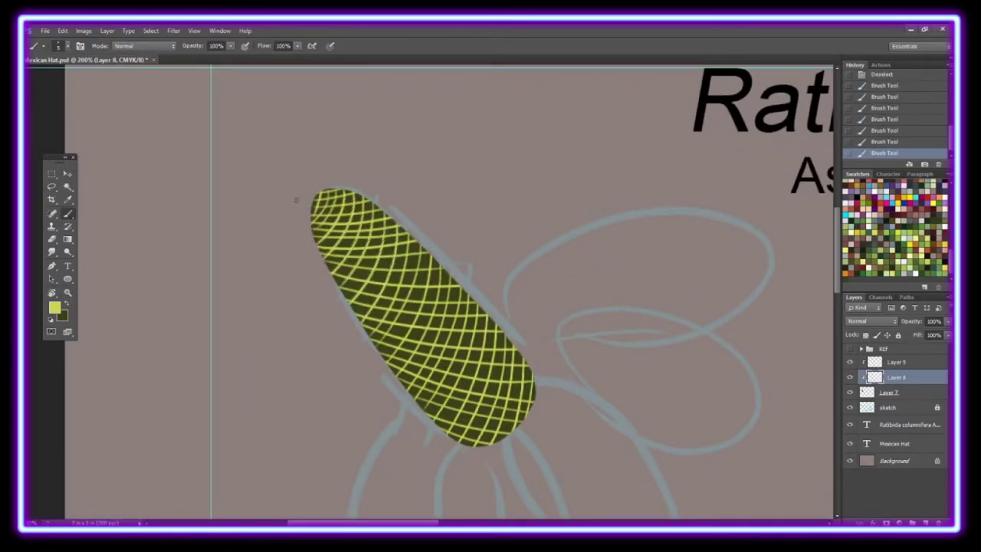
Nudge stretches of the stripes' left edge into place, then undo those nudges
key("l")
left_click_drag(263, 120, 164, 252)
left_click_drag(384, 284, 349, 335)
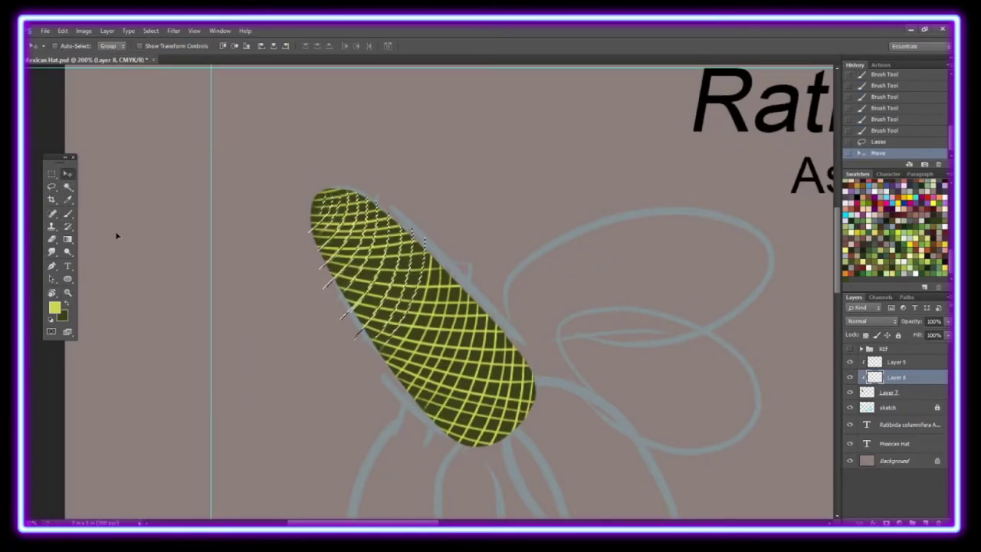
key("ctrl+d")
left_click_drag(281, 91, 164, 253)
left_click_drag(349, 253, 351, 251)
key("ctrl+d")
left_click(67, 173)
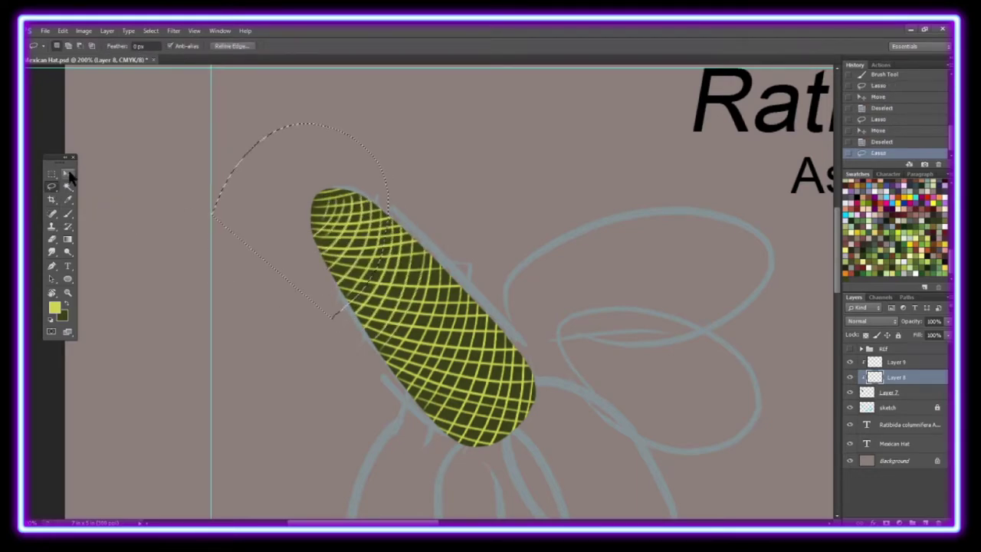
key("b")
key("ctrl+alt+z")
key("ctrl+alt+z")
key("ctrl+alt+z")
key("ctrl+alt+z")
key("ctrl+alt+z")
key("ctrl+alt+z")
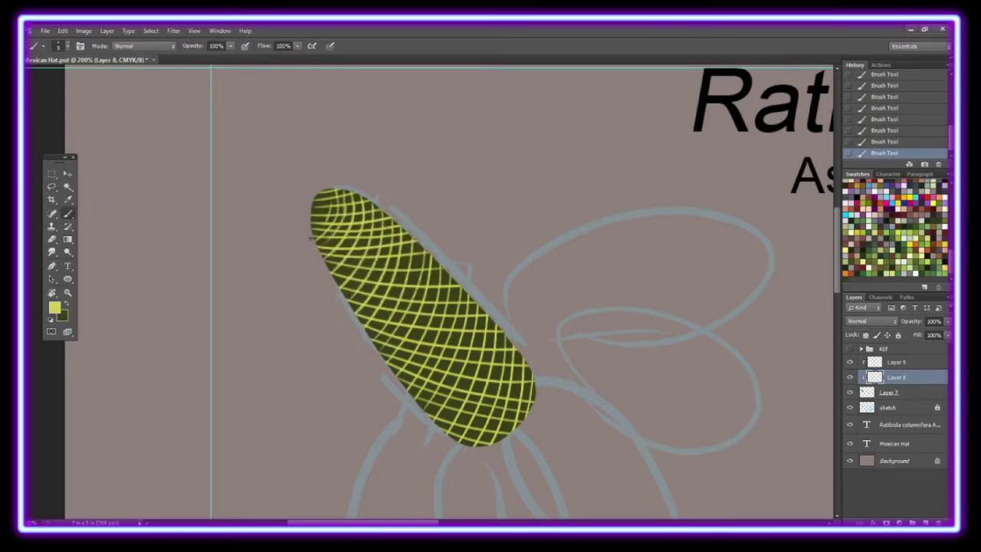
On Layer 9, nudge the crosshatch top, touch up the cone's top edge, and fit the page
left_click(897, 362)
key("l")
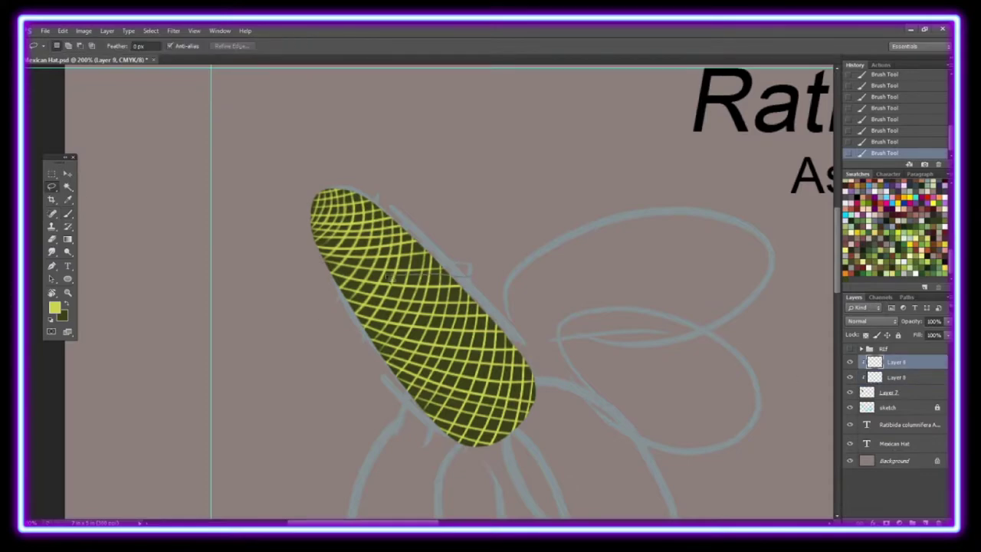
left_click_drag(472, 272, 521, 213)
key("v")
left_click_drag(408, 204, 406, 201)
key("ctrl+d")
key("b")
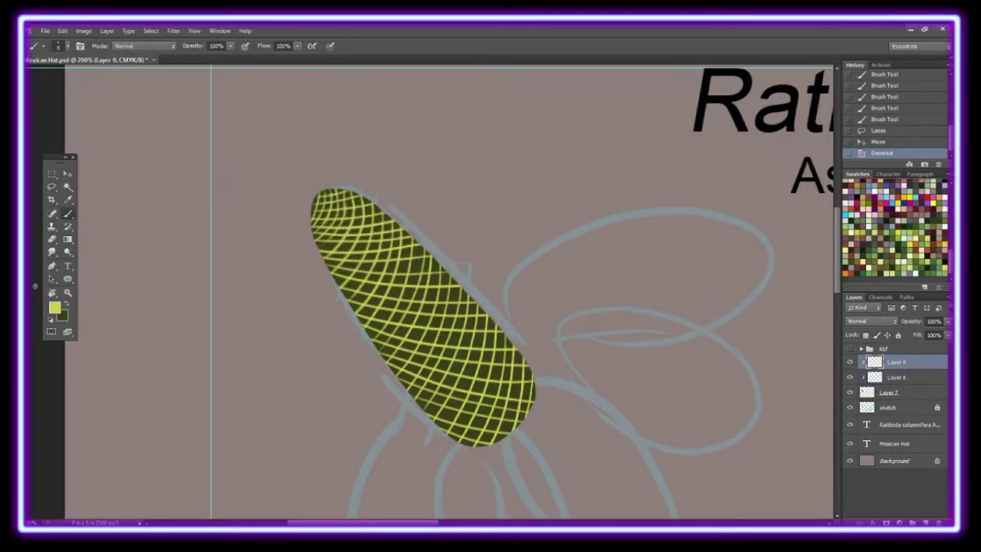
left_click(330, 239)
left_click(331, 244)
key("z")
left_click(312, 46)
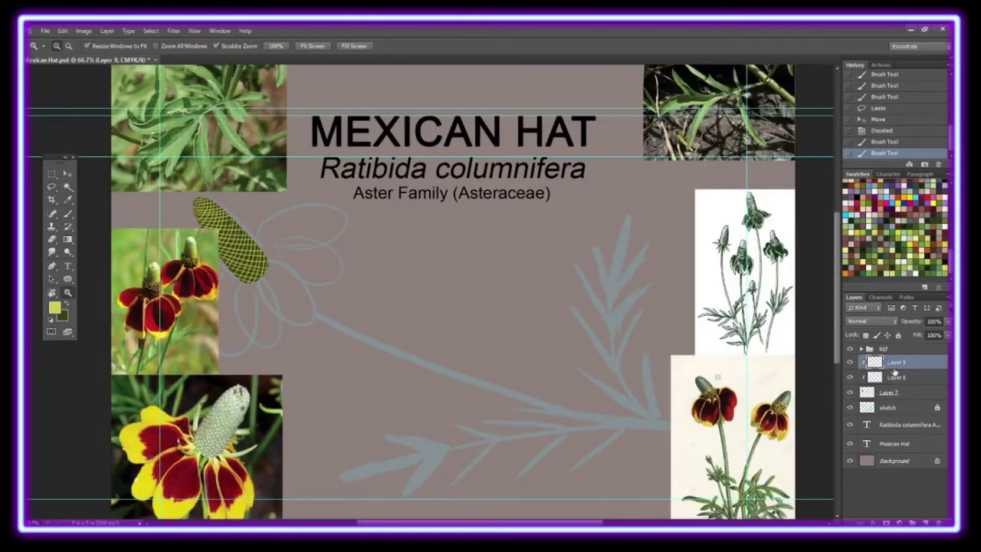
Merge the stripe layers and try a solid yellow fill in a box around the cone
key("ctrl+e")
key("m")
left_click_drag(181, 185, 299, 322)
right_click(250, 258)
left_click(294, 406)
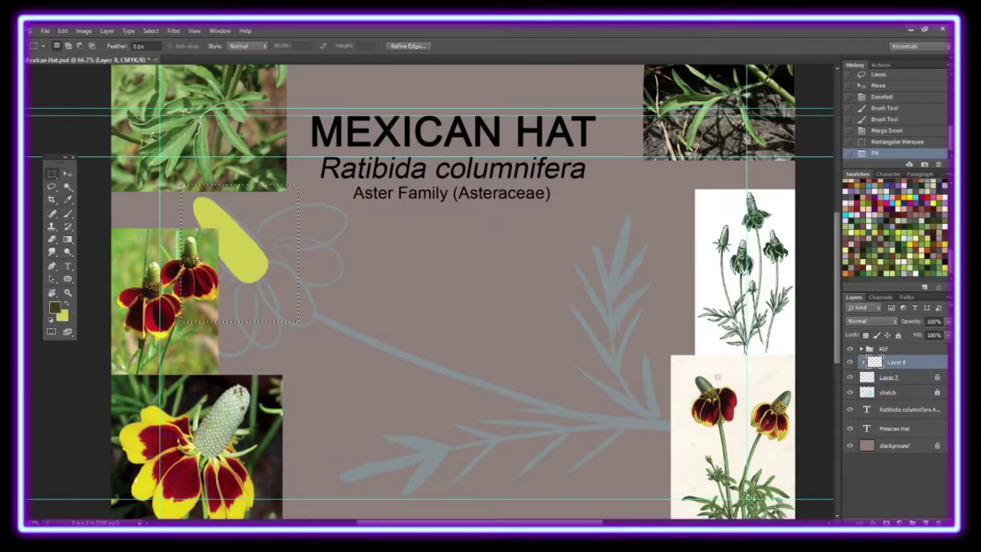
key("shift+BackSpace")
key("Return")
key("ctrl+z")
Fill the cone selection with the crosshatch pattern, deselect, and zoom in on the cone
right_click(263, 257)
left_click(306, 404)
key("Return")
key("ctrl+d")
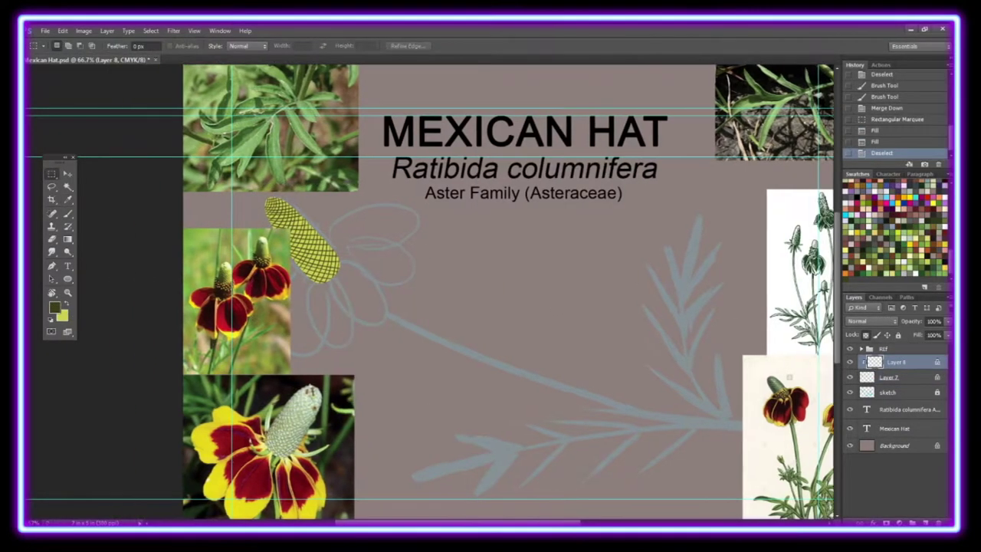
key("z")
key("ctrl+1")
left_click(889, 377)
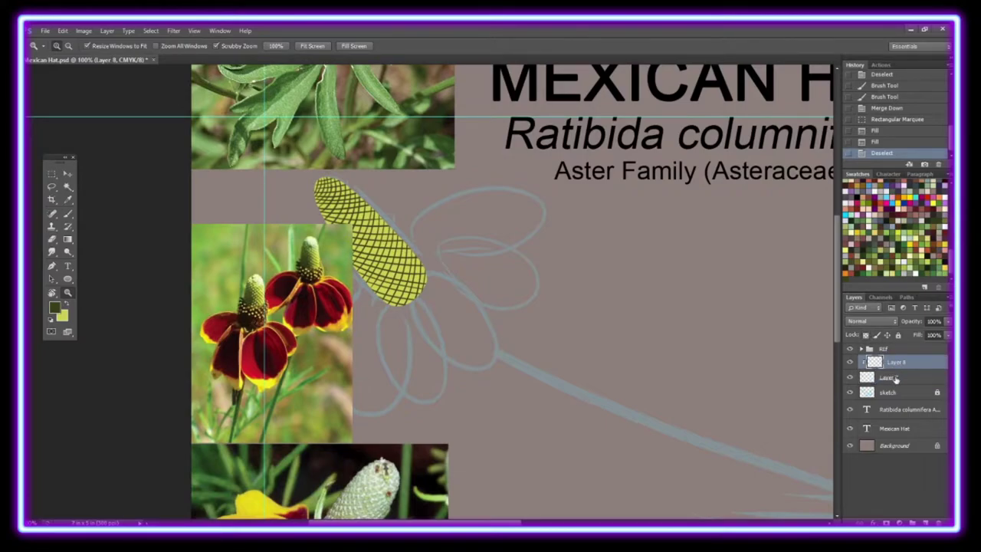
key("ctrl+shift+alt+n")
Paint dark shading along the cone's lower edge and smudge it softly
key("x")
left_click(55, 308)
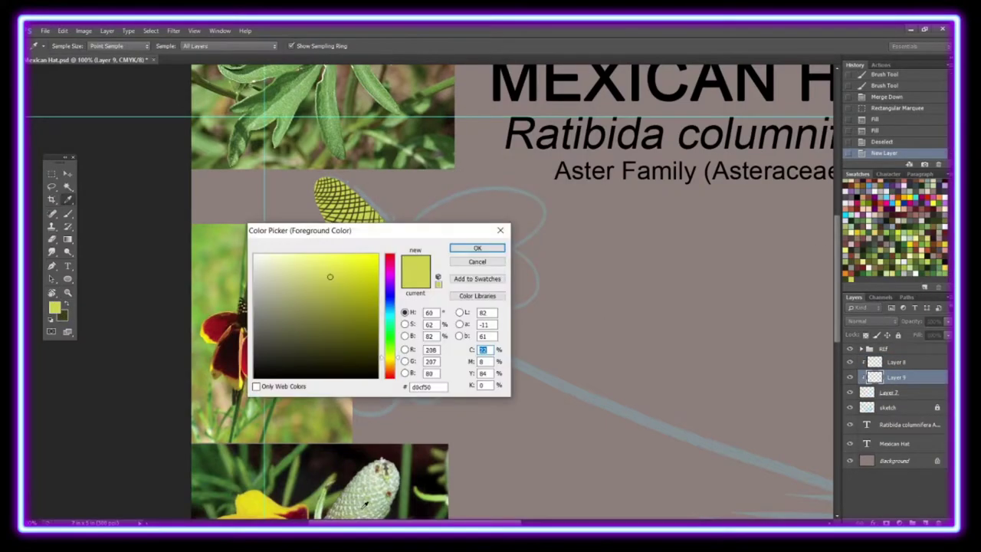
key("Return")
key("b")
left_click_drag(368, 222, 414, 299)
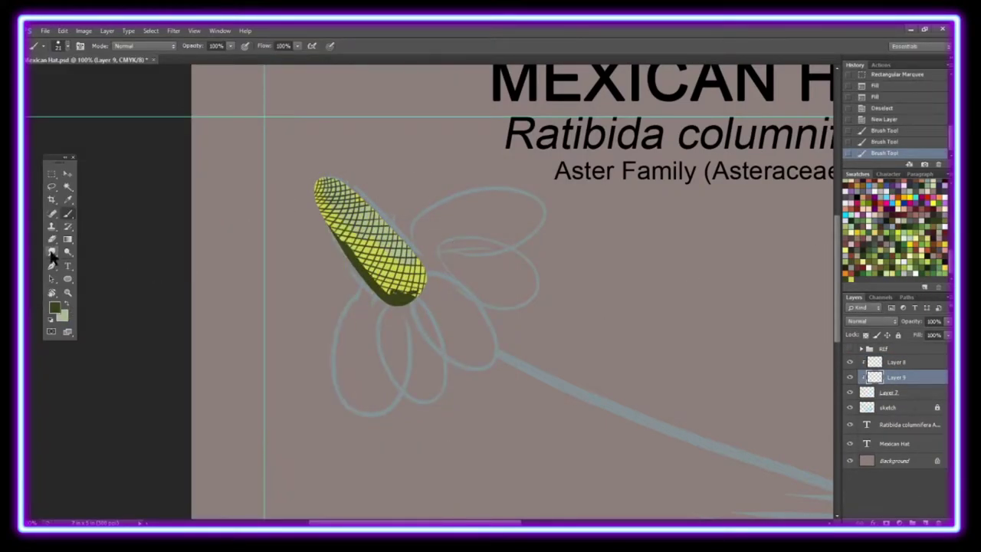
key("r")
mouse_move(338, 222)
left_mouse_down()
mouse_move(383, 284)
mouse_move(414, 299)
left_mouse_up()
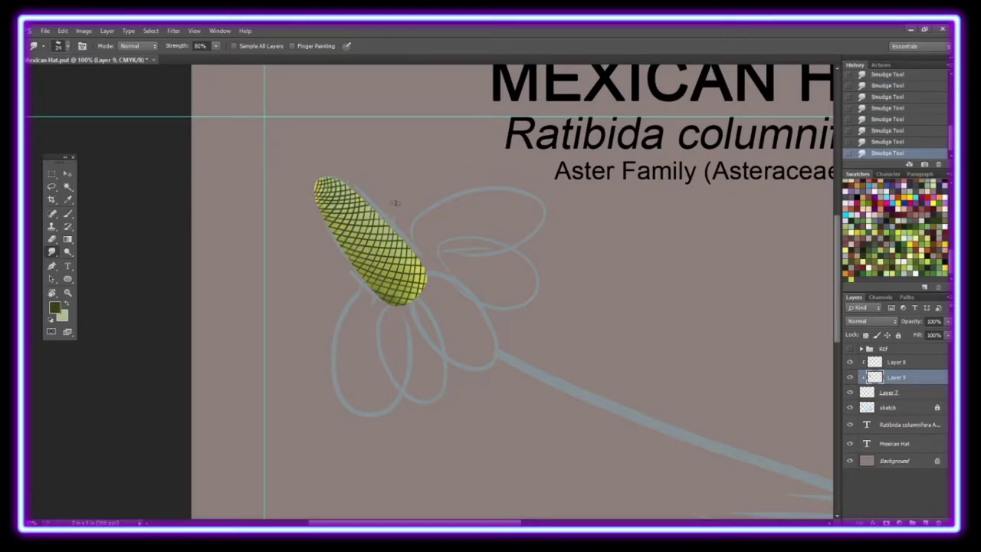
Add a Bevel & Emboss effect to the cone layer
double_click(901, 363)
left_click_drag(294, 224, 640, 201)
left_click(471, 226)
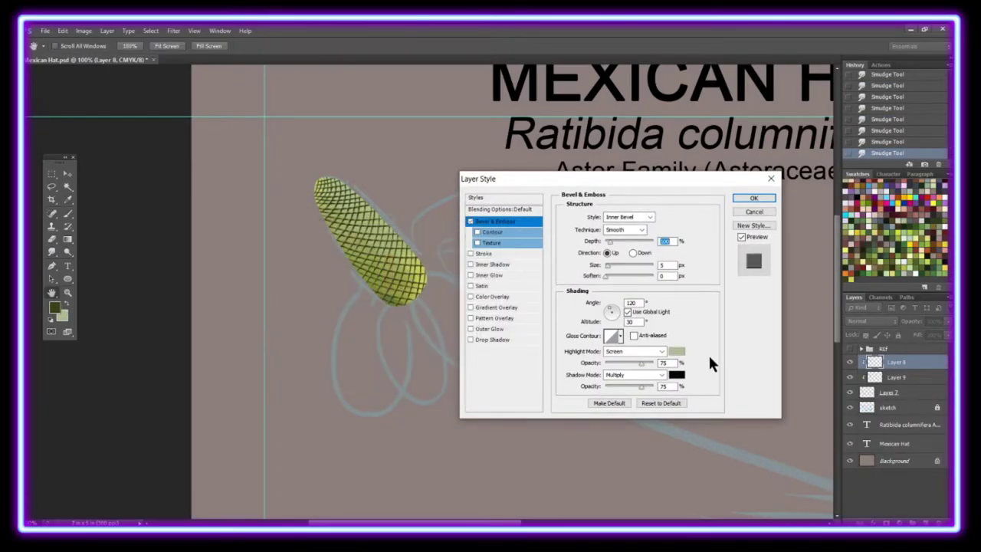
key("Return")
Add a clipped gradient highlight over the cone in Screen blend mode
right_click(897, 362)
left_click(831, 291)
key("g")
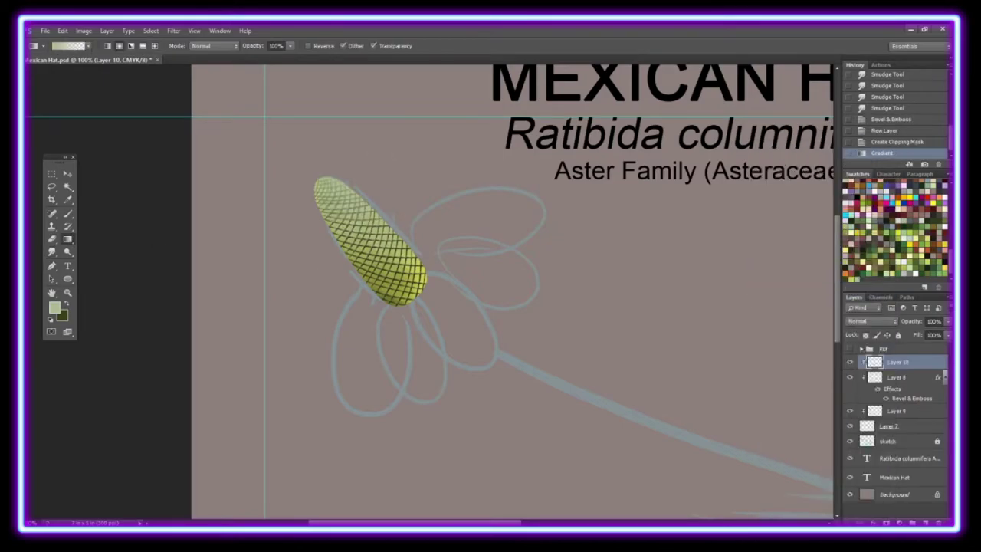
left_click_drag(330, 191, 414, 291)
left_click(870, 321)
left_click(858, 184)
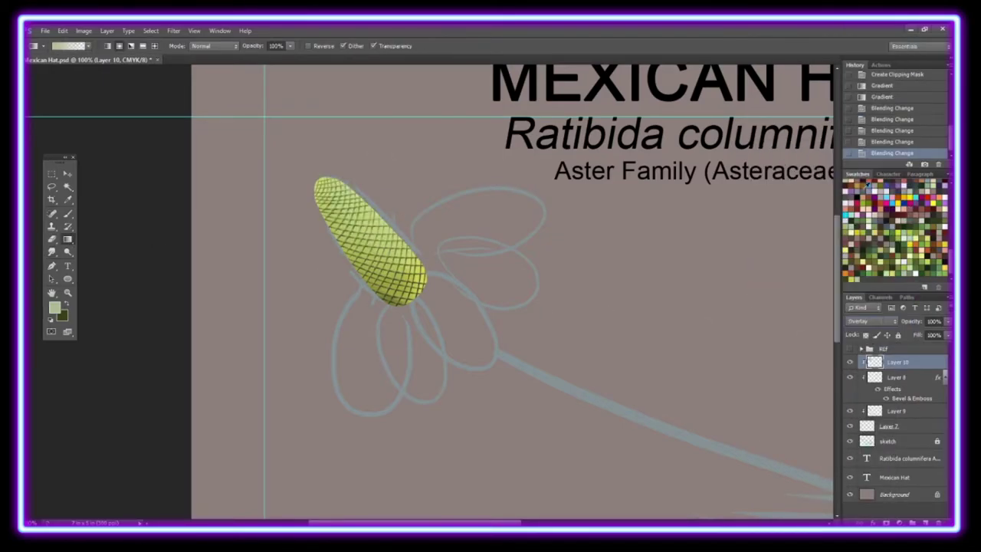
left_click(874, 321)
left_click(855, 39)
left_click(874, 321)
left_click(855, 127)
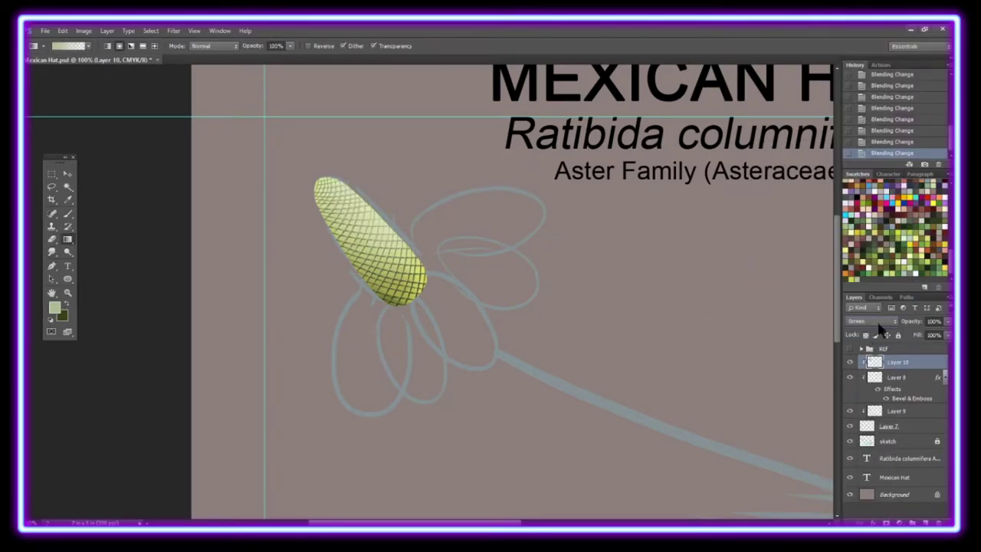
left_click_drag(909, 360, 900, 383)
Make the bevel shadow and a size-3 drop shadow dark olive
double_click(917, 377)
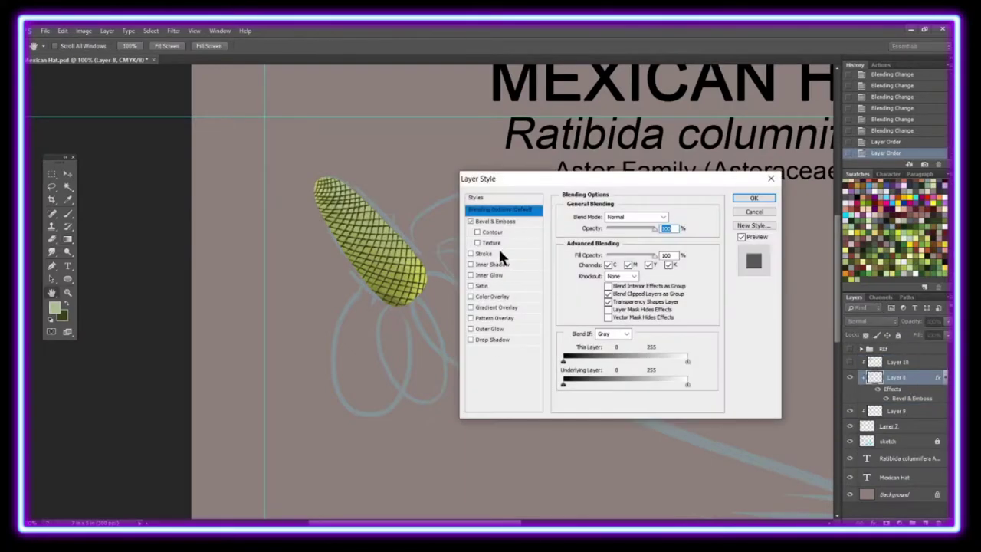
left_click(498, 221)
left_click(676, 374)
left_click(476, 262)
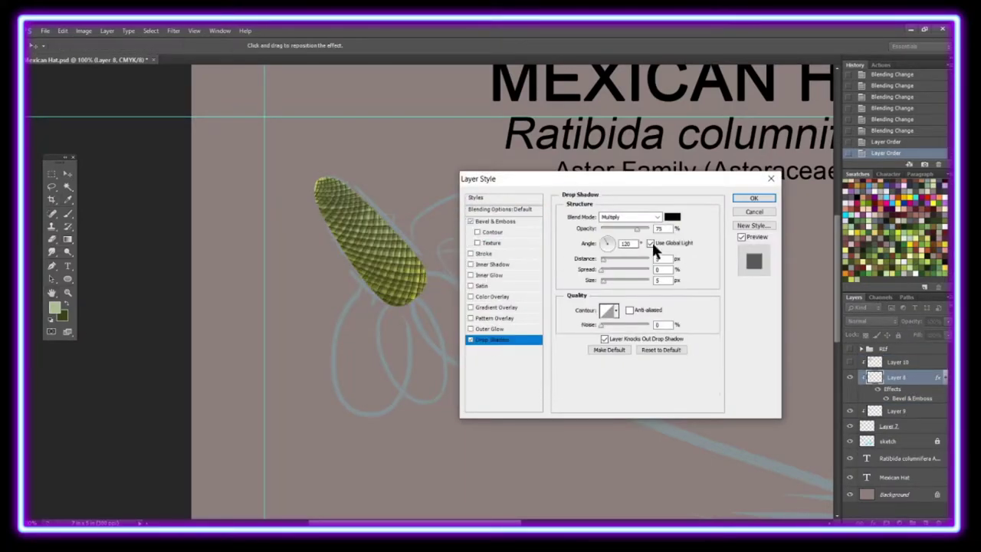
type("3")
left_click(657, 259)
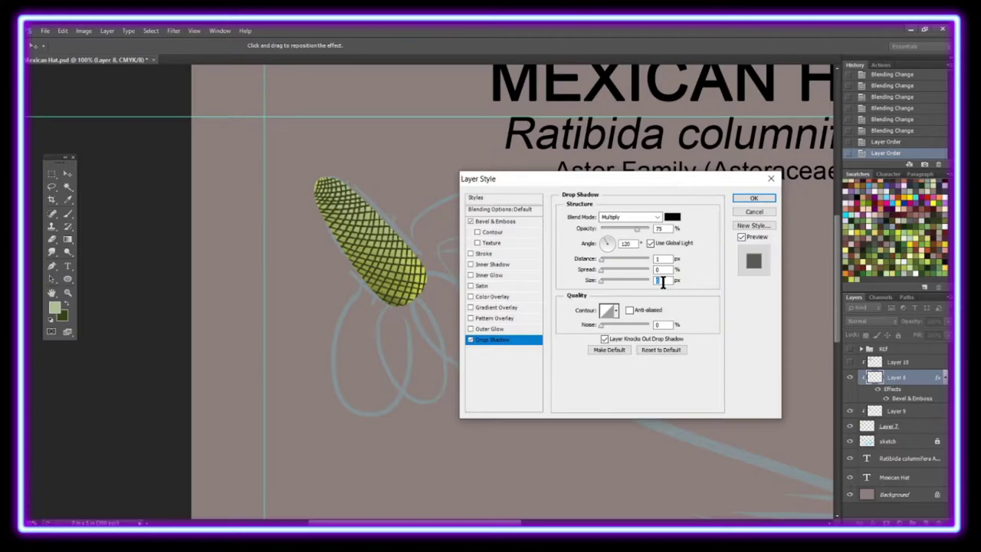
left_click(673, 217)
left_click(466, 248)
left_click(754, 197)
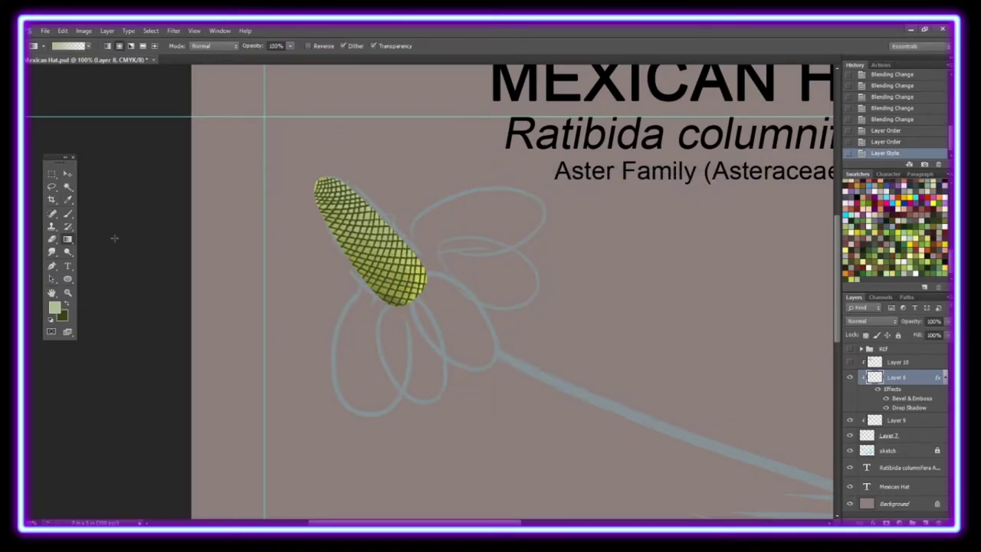
Discard the warp on the cone and delete the gradient highlight layer, Layer 10
key("z")
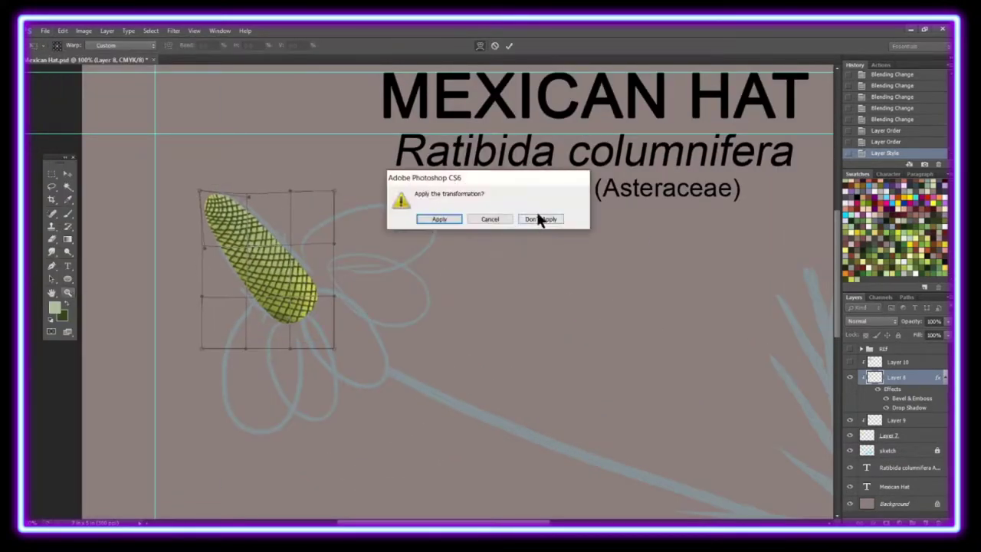
left_click(537, 216)
left_click(303, 303)
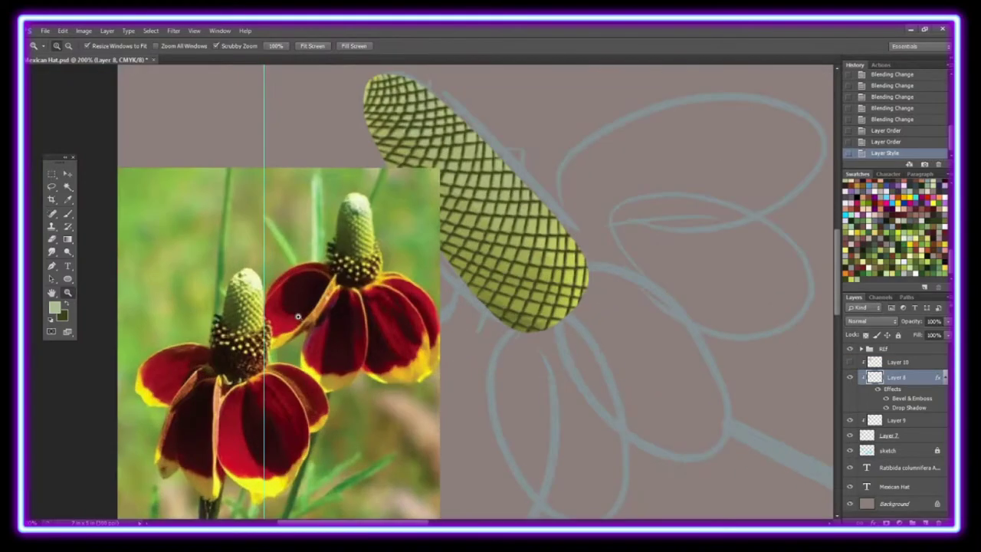
key("i")
key("Delete")
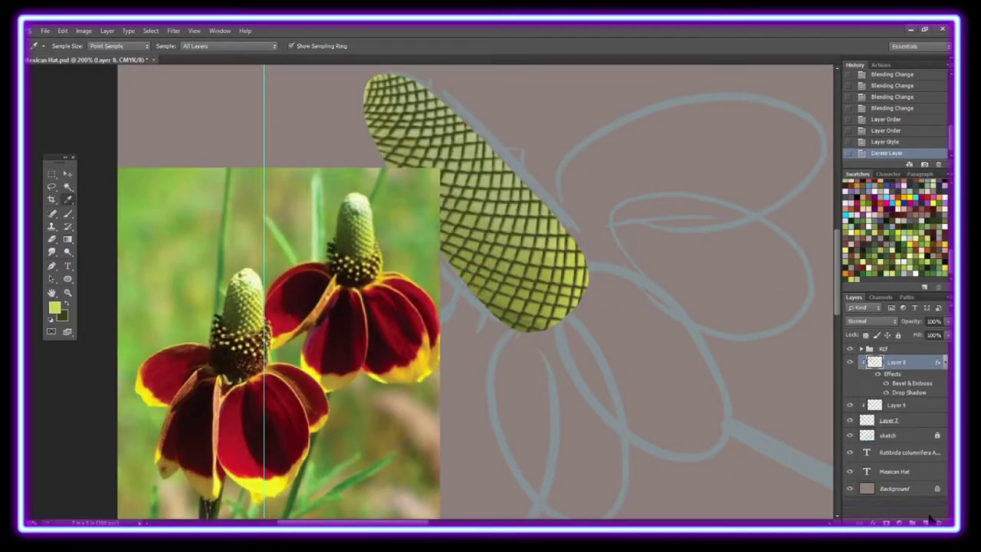
On a new clipped layer with the reference hidden, brush light yellow strokes over the kernels
key("ctrl+shift+alt+n")
key("ctrl+alt+g")
left_click(850, 348)
key("b")
left_click(60, 46)
key("Return")
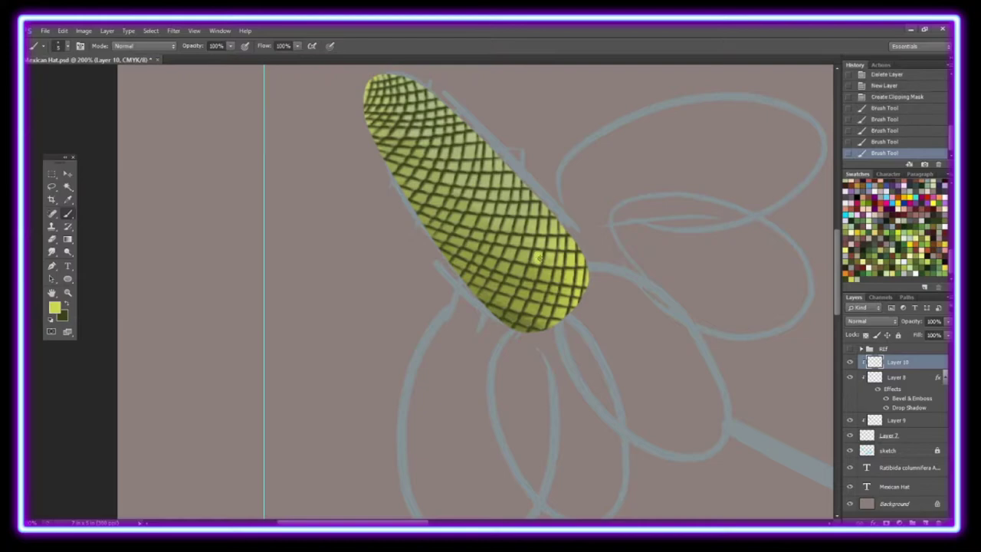
left_click_drag(542, 261, 560, 256)
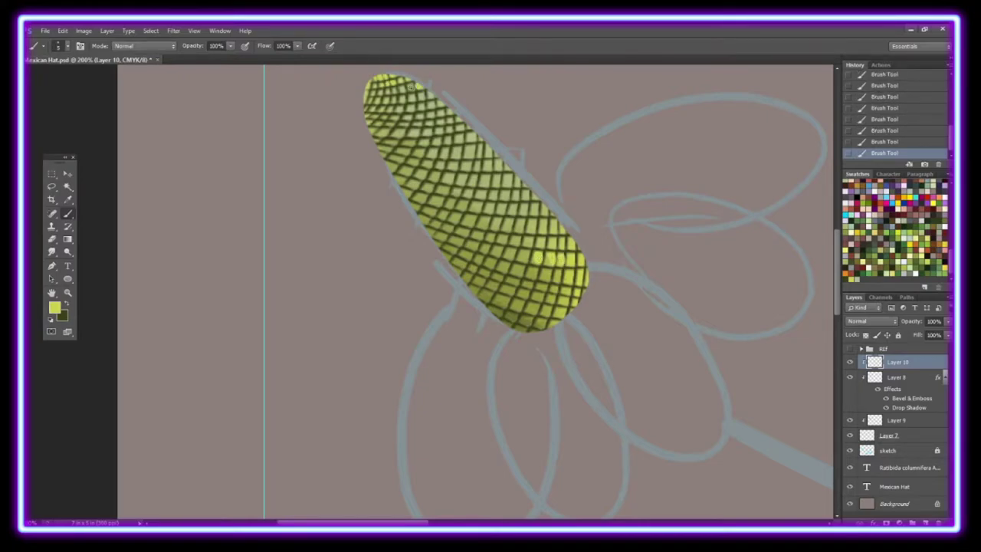
Release the highlight layer's clipping mask and erase stray paint near the cone
right_click(897, 362)
left_click(829, 289)
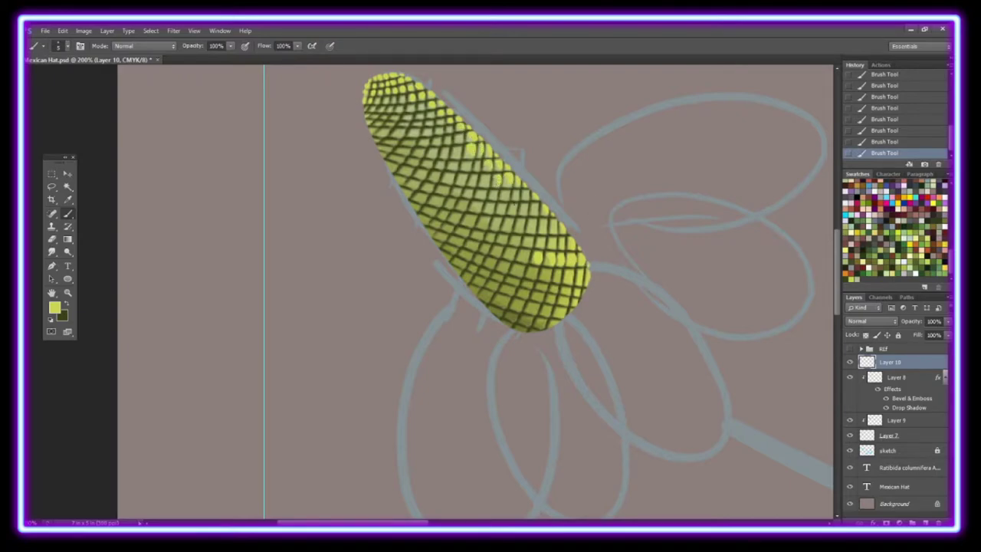
key("r")
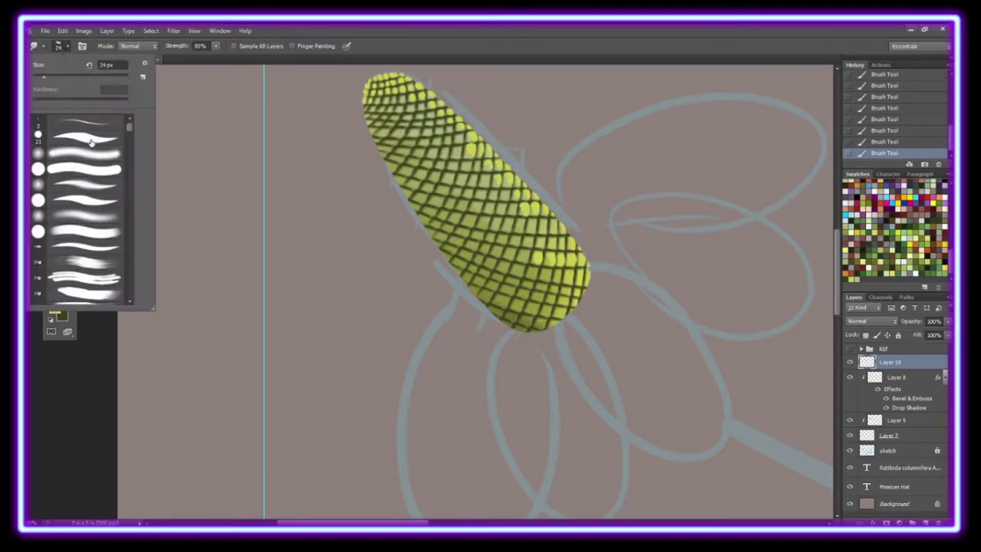
left_click(62, 46)
key("Escape")
key("e")
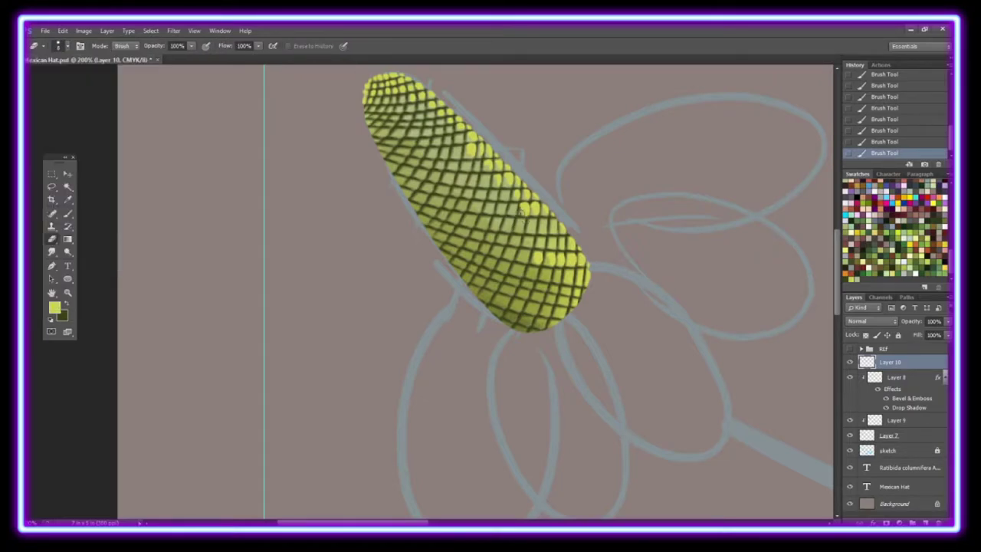
left_click_drag(519, 207, 528, 216)
Alternate Brush and Smudge to build blended yellow kernel highlights, then zoom closer
key("b")
key("r")
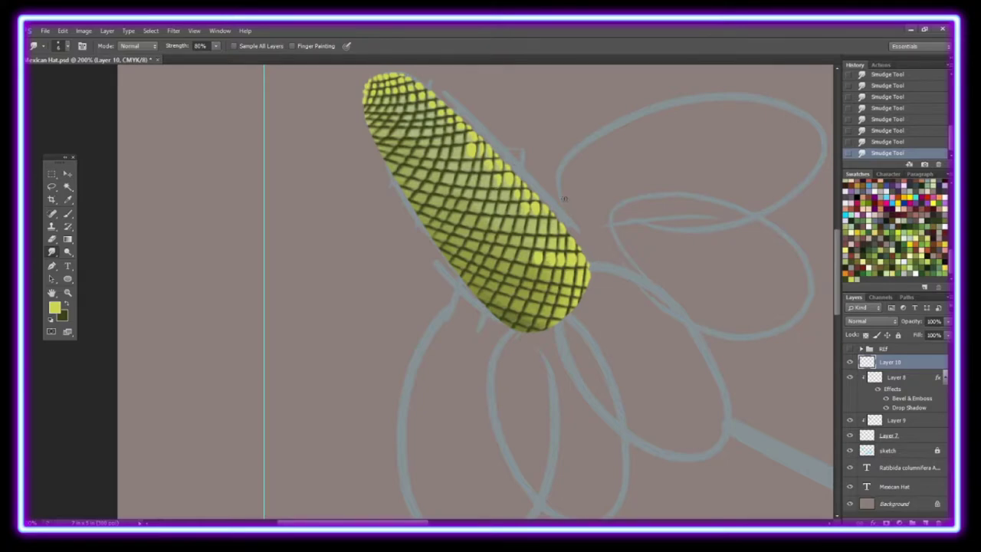
key("b")
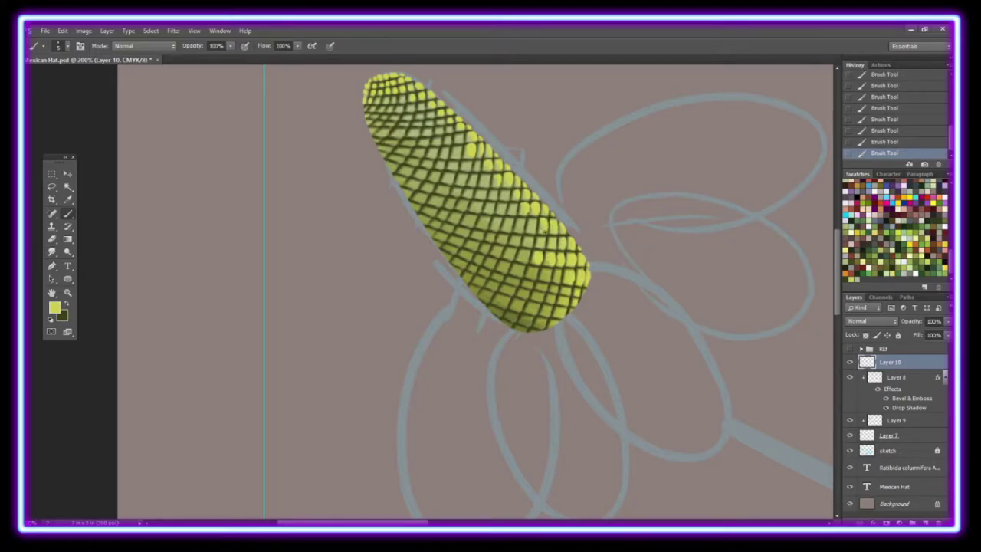
key("r")
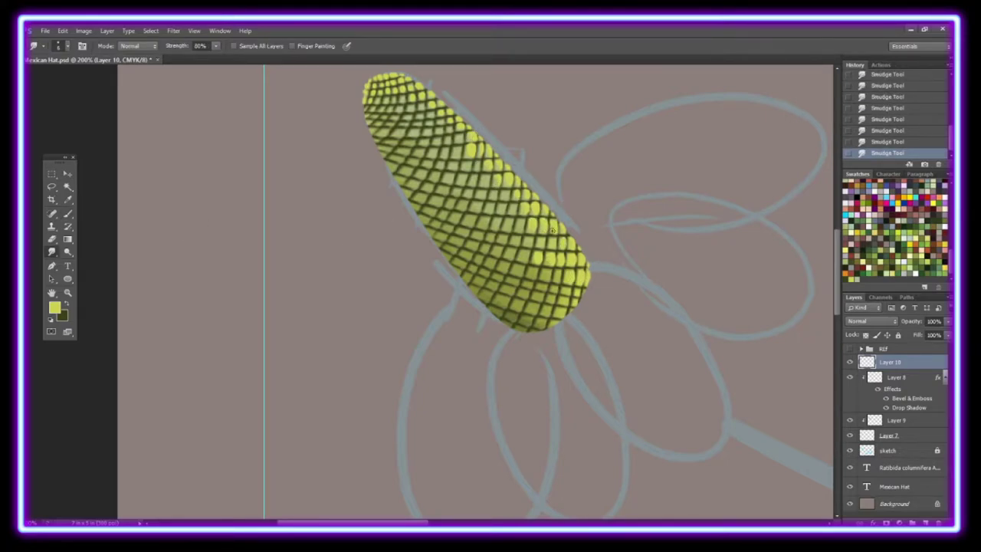
key("b")
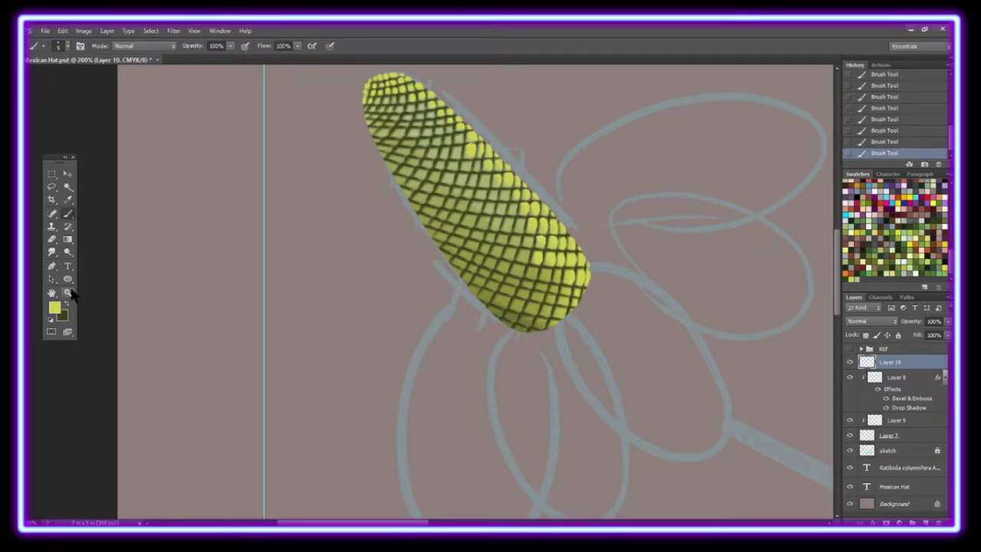
key("ctrl+plus")
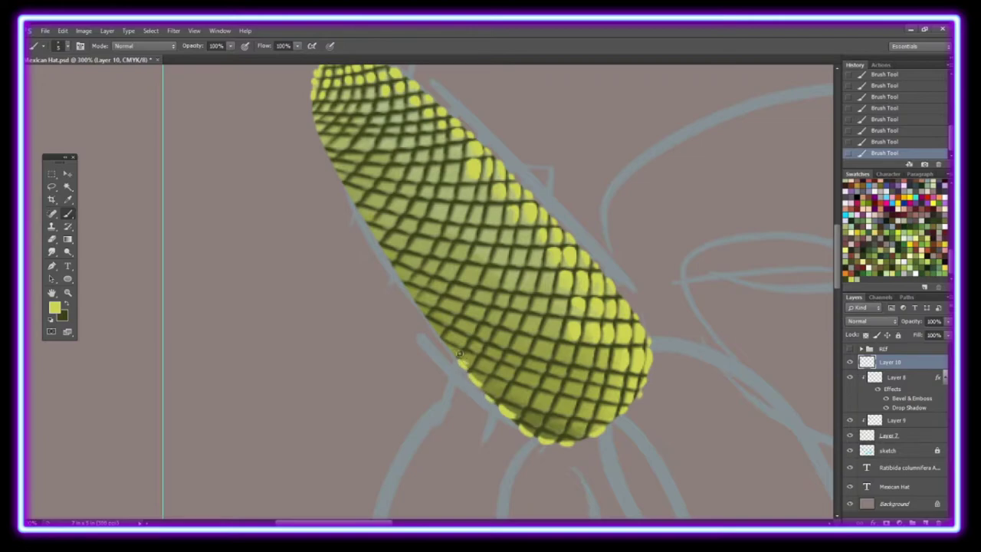
Paint yellow along the cone's left edge and smudge it in
left_click_drag(420, 310, 398, 272)
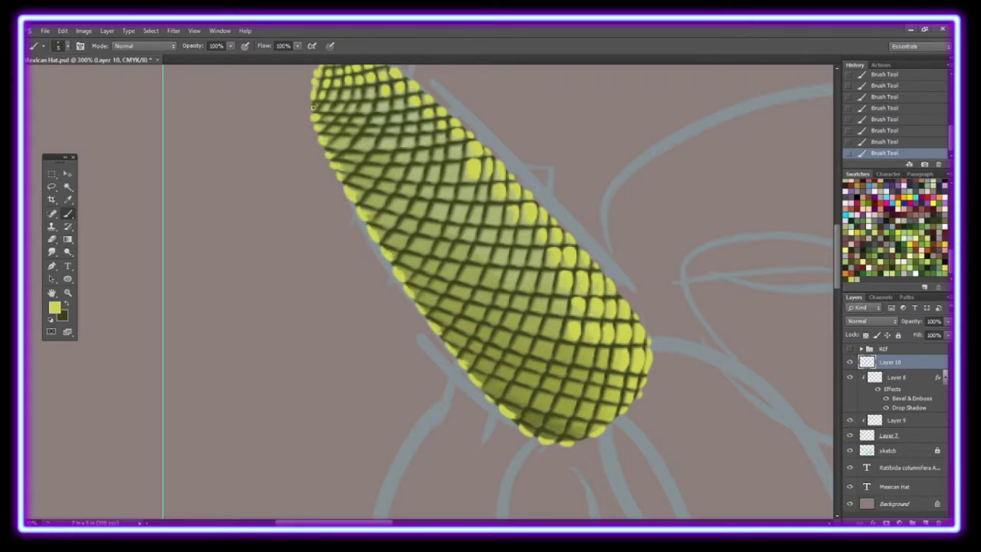
key("r")
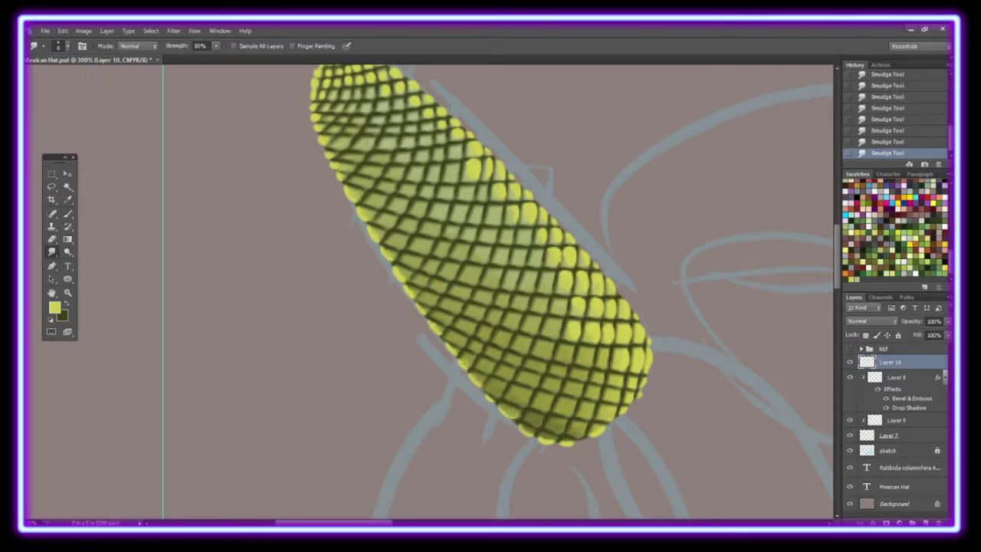
key("b")
scroll(598, 429, "up", 2)
Paint more kernel highlights, undo a bad tip smudge, and dab yellow on middle kernels
mouse_move(463, 410)
left_mouse_down()
mouse_move(475, 433)
mouse_move(544, 491)
left_mouse_up()
key("r")
key("ctrl+alt+z")
key("ctrl+alt+z")
key("ctrl+alt+z")
key("ctrl+alt+z")
key("ctrl+alt+z")
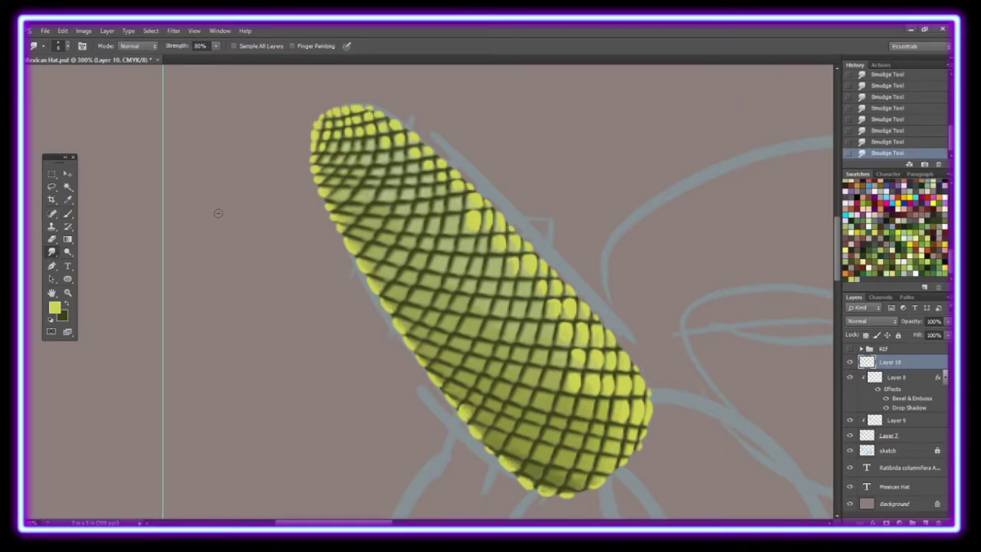
key("b")
left_click(377, 169)
left_click(391, 181)
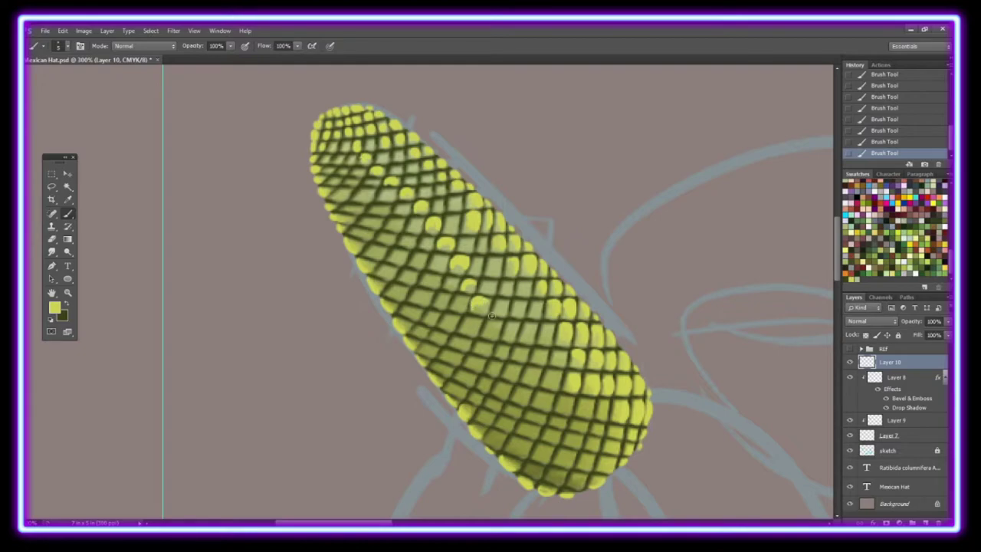
Dab yellow highlights near the cone's bottom and smudge the fresh dabs
left_click(519, 394)
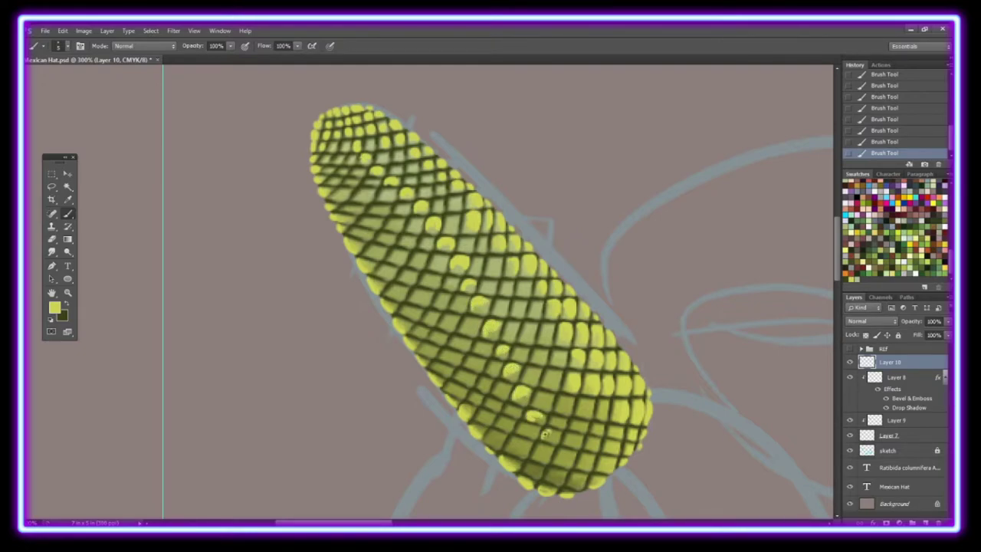
left_click(563, 458)
left_click(579, 478)
key("r")
left_click(457, 264)
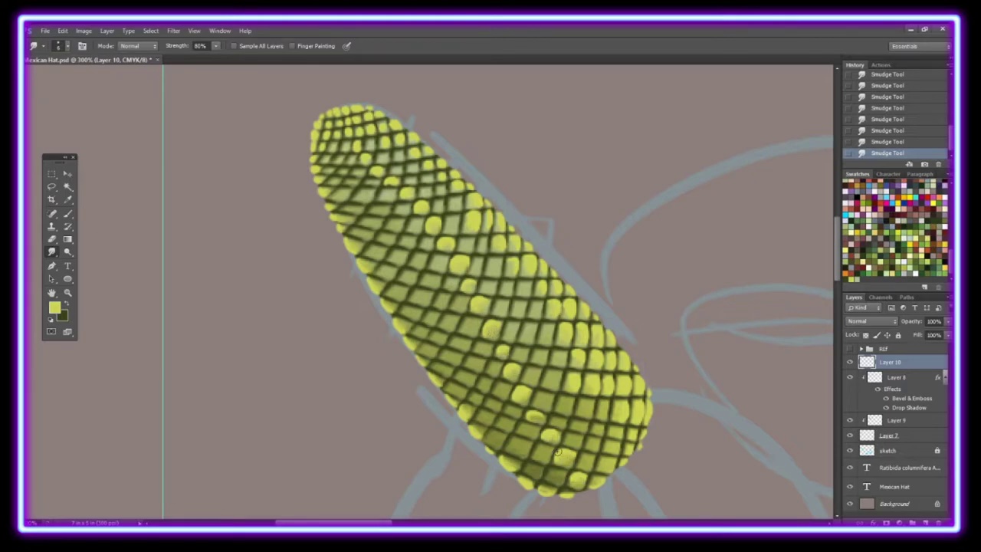
left_click(69, 217)
Dab yellow on the upper kernels, a diagonal run, and the middle of the cob
left_click(370, 142)
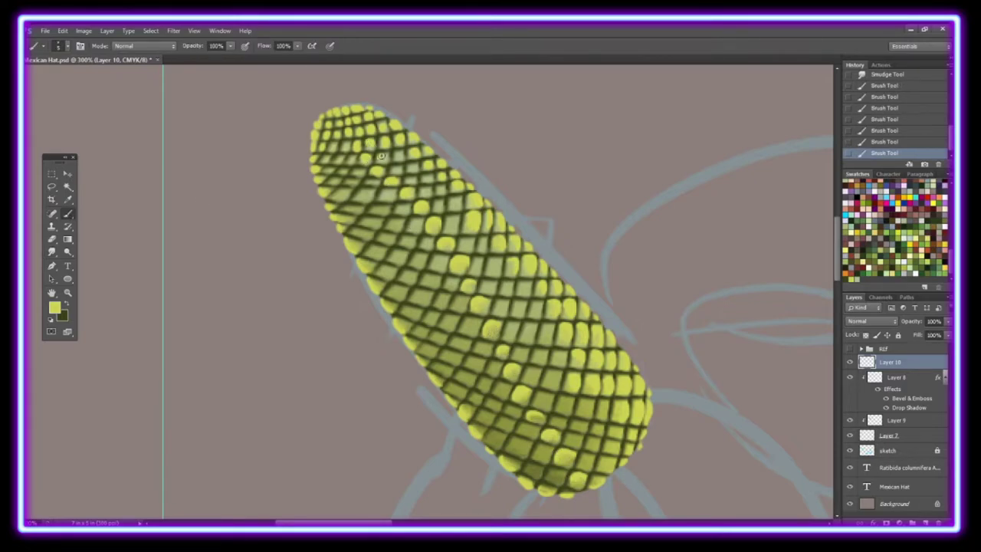
left_click(382, 157)
left_click(396, 170)
left_click(427, 190)
left_click(454, 201)
left_click(451, 222)
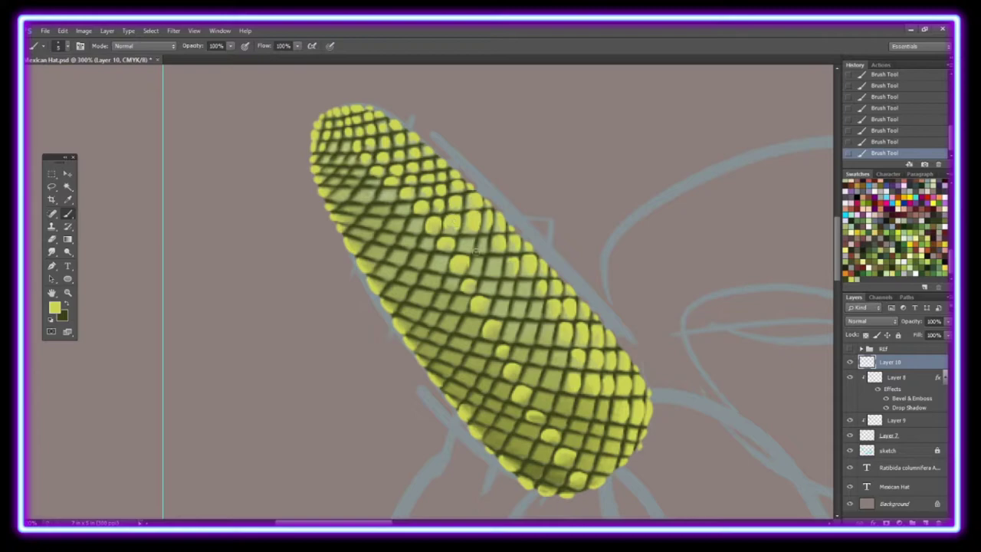
left_click(469, 245)
left_click(478, 263)
left_click(506, 285)
left_click(504, 305)
left_click(521, 310)
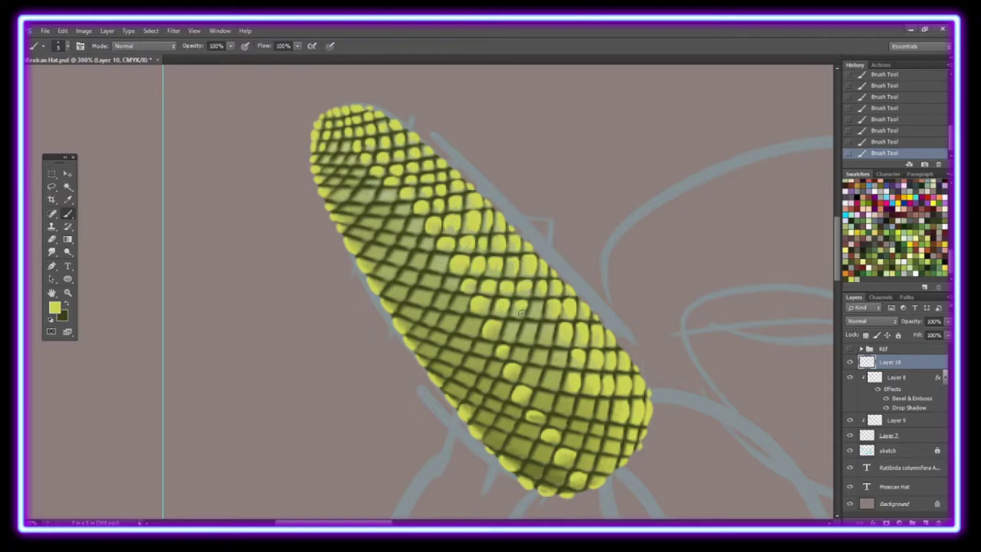
Brighten kernels on the lower cob down to its bottom tip with yellow dabs
left_click(514, 330)
left_click(532, 331)
left_click(561, 358)
left_click(522, 352)
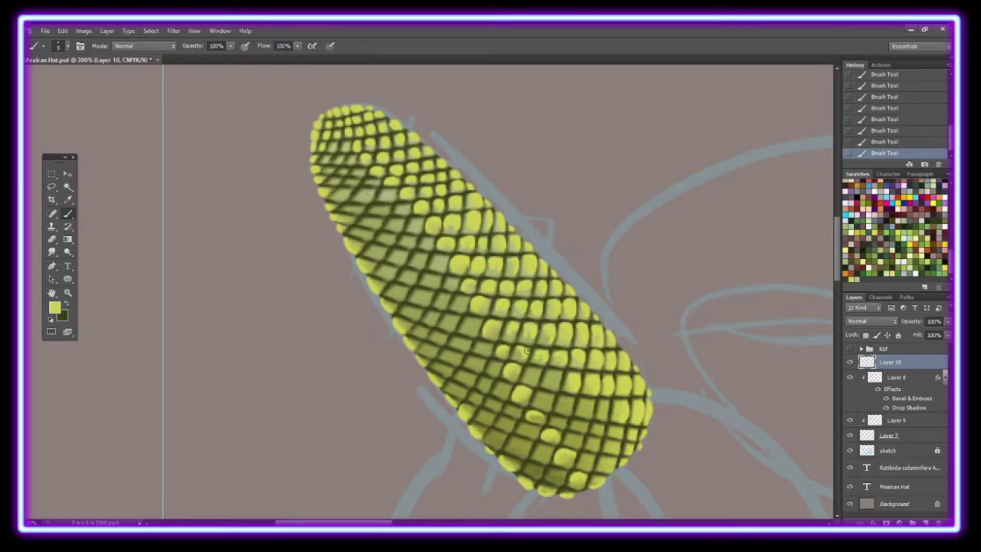
left_click(535, 374)
left_click(546, 398)
left_click(580, 403)
left_click(581, 426)
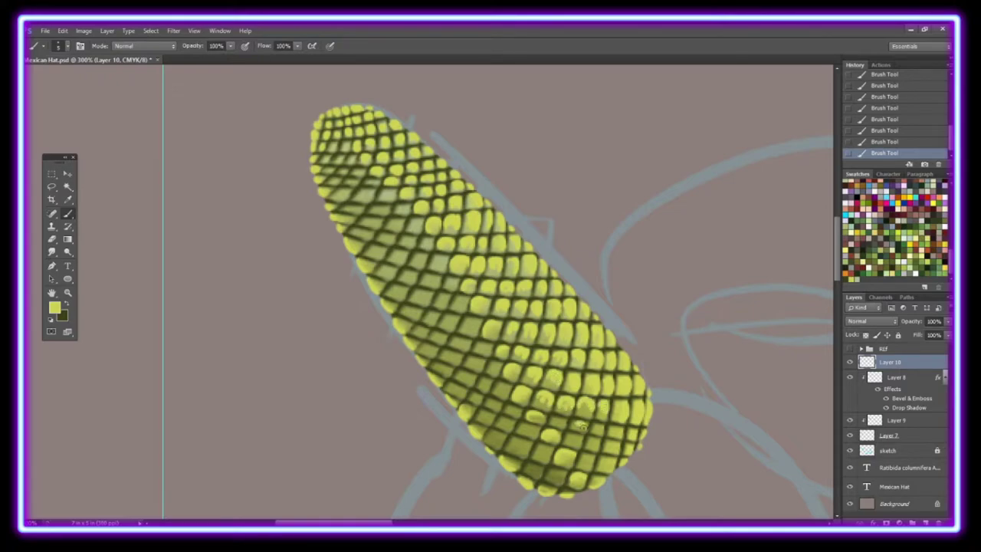
left_click(605, 430)
left_click(593, 445)
left_click(607, 462)
Smudge-soften the freshly painted kernels, then repaint a tip kernel and a lower kernel
key("r")
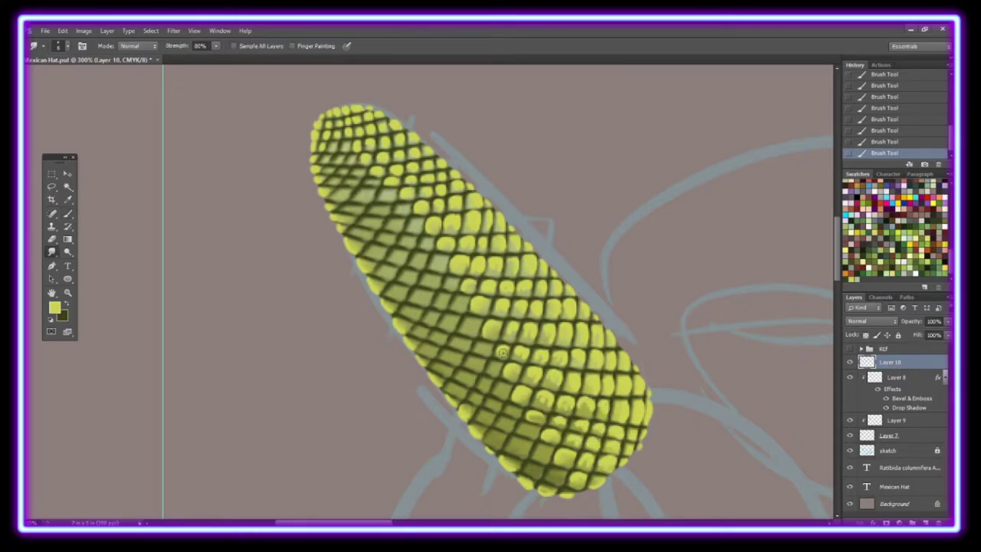
left_click(544, 401)
left_click(565, 408)
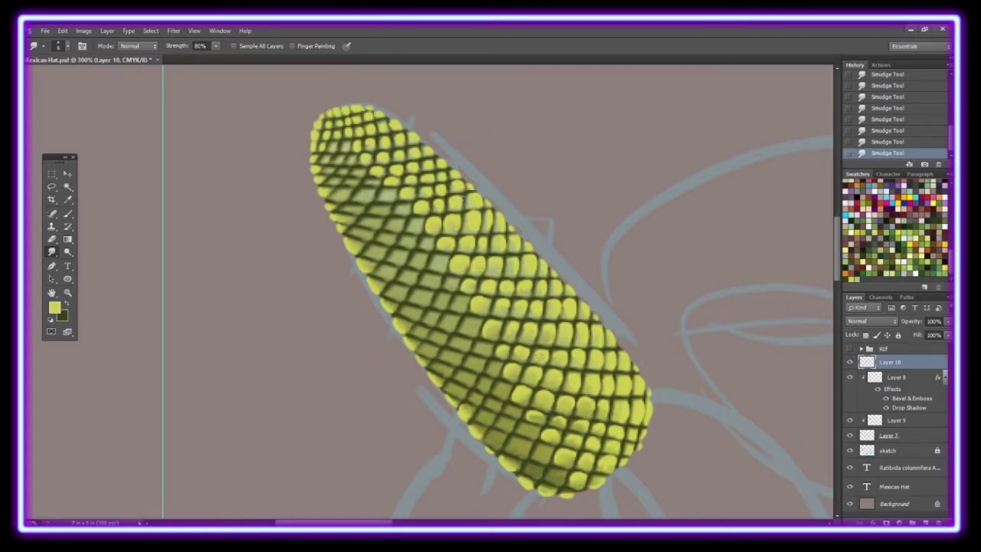
key("b")
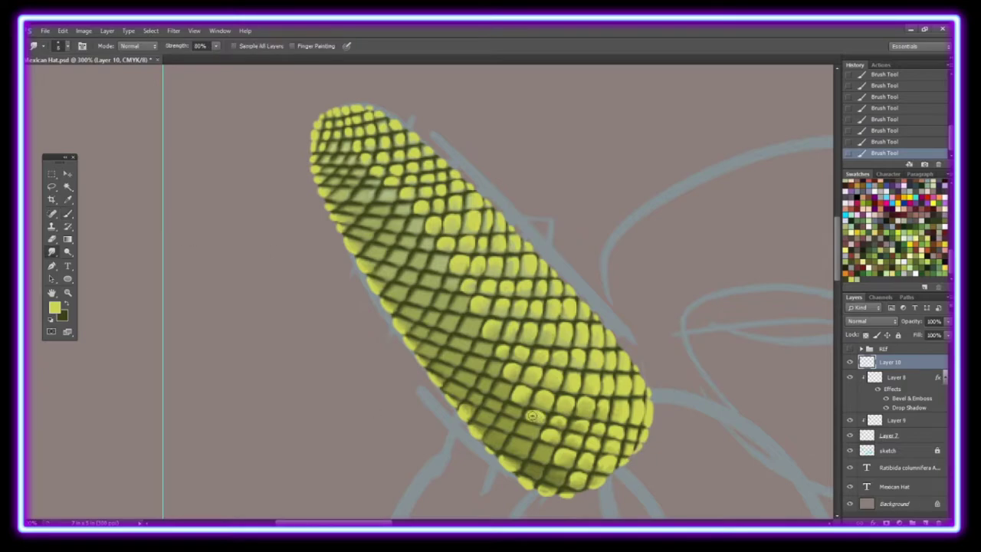
left_click(348, 145)
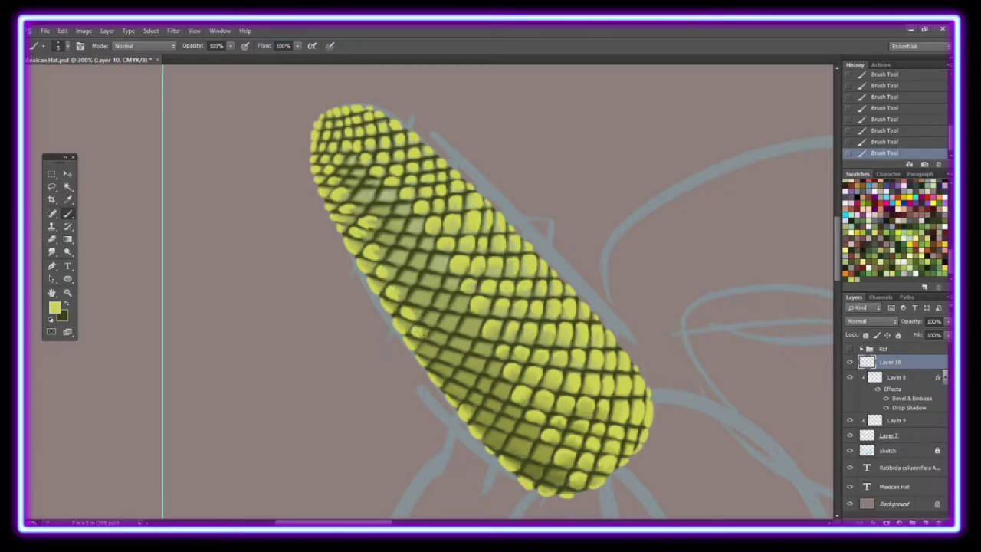
left_click(493, 439)
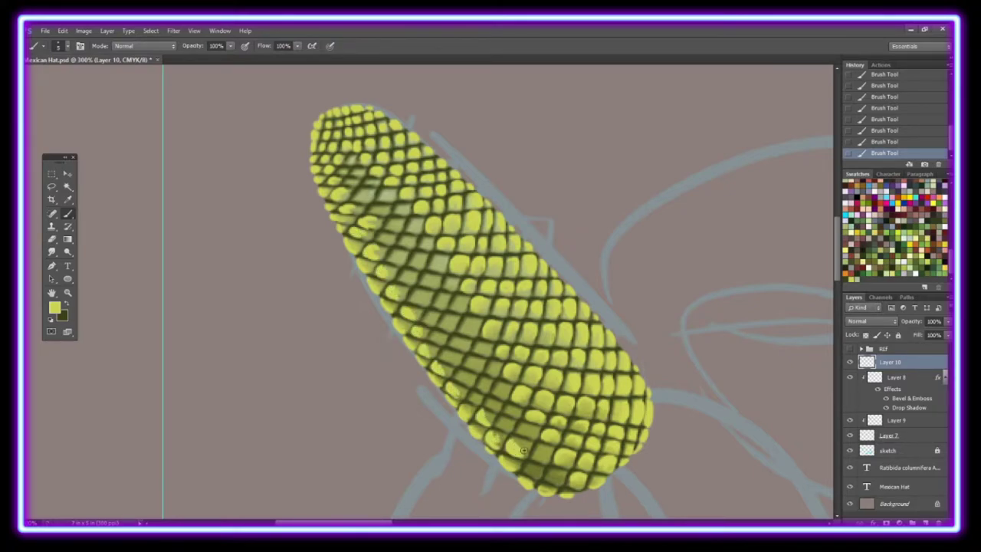
Smudge-blend strokes along the lower cob, then undo those smudges
key("r")
mouse_move(555, 475)
left_mouse_down()
mouse_move(533, 469)
mouse_move(531, 446)
left_mouse_up()
left_click_drag(525, 456, 491, 431)
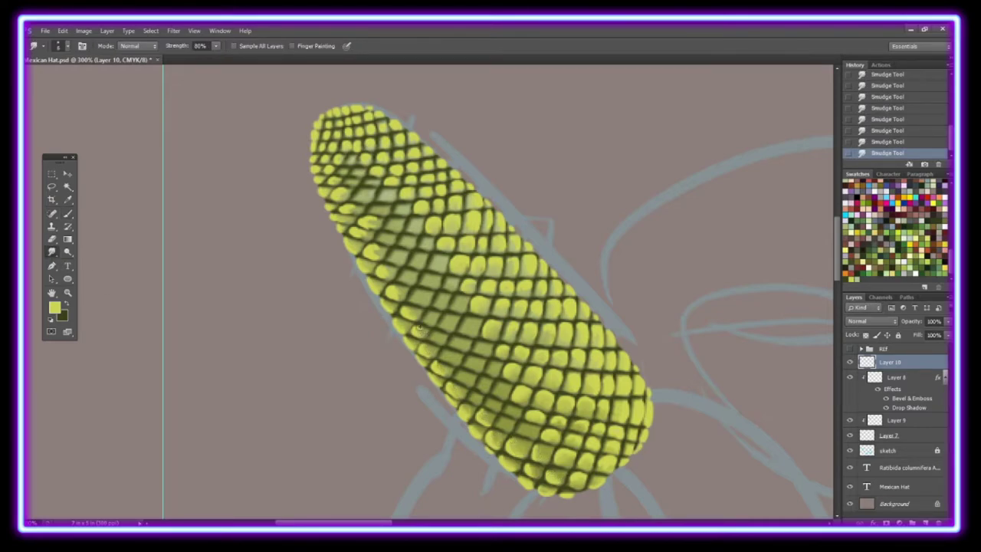
key("ctrl+alt+z")
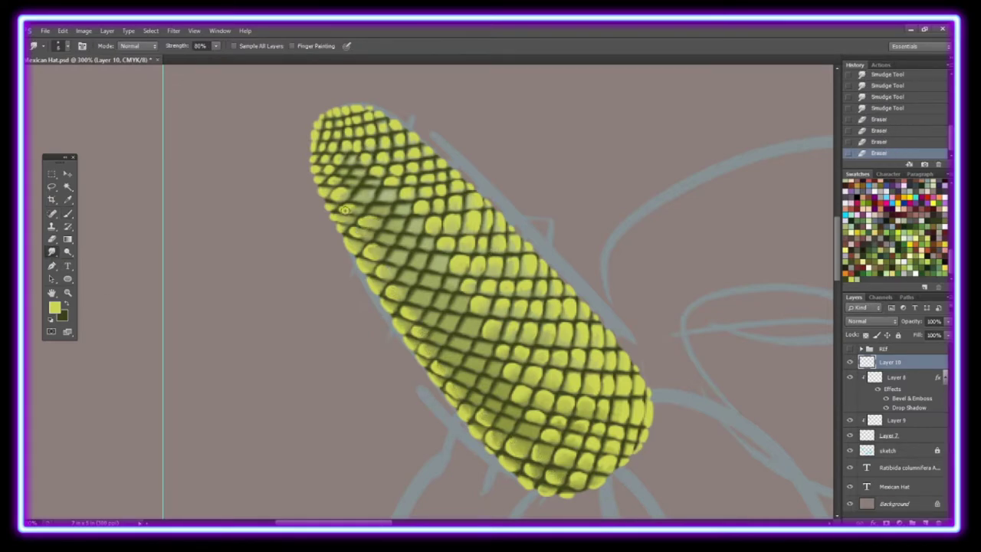
key("ctrl+alt+z")
key("ctrl+alt+z")
key("ctrl+alt+z")
key("b")
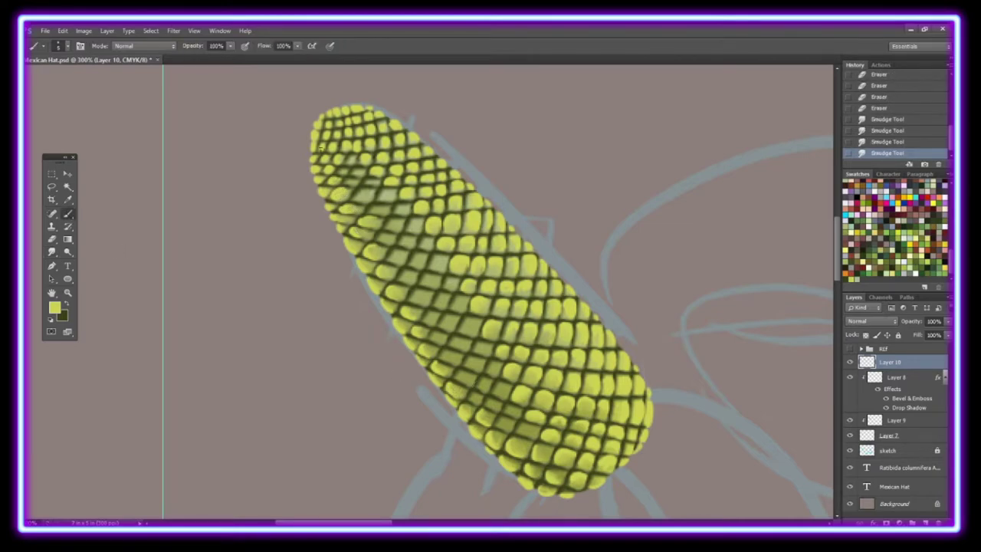
key("ctrl+alt+z")
key("ctrl+alt+z")
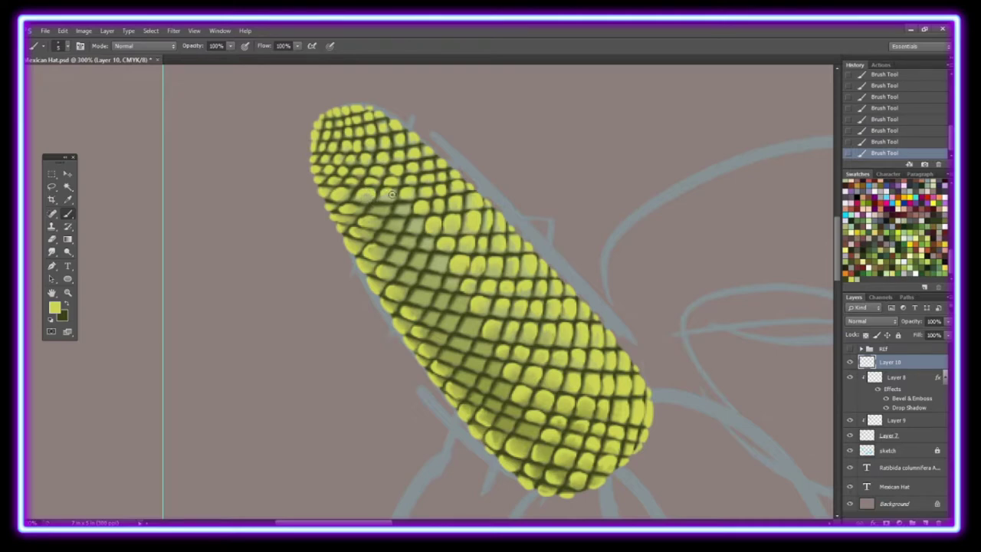
Smudge and lighten kernels on the upper cob and across its middle
key("r")
left_click_drag(396, 207, 389, 195)
left_click_drag(411, 228, 416, 224)
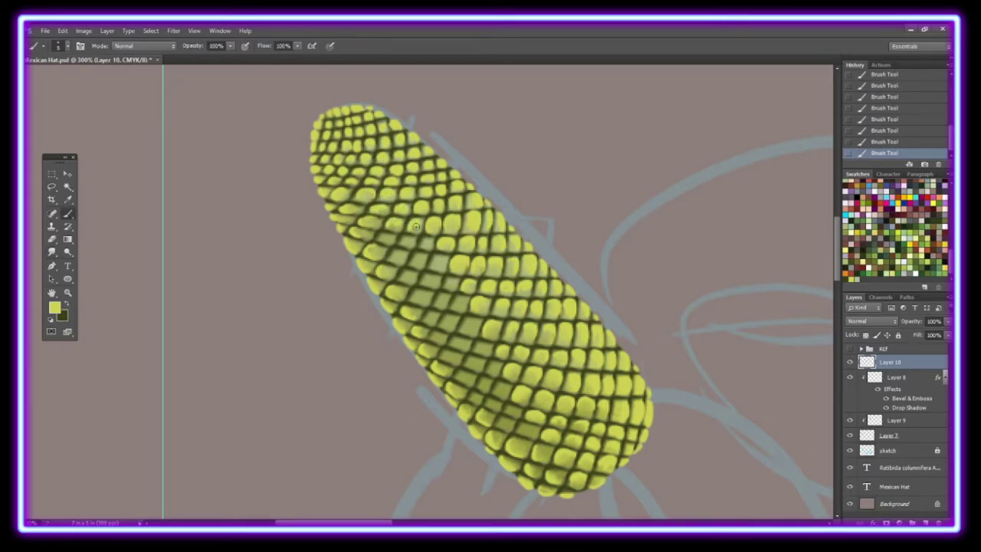
left_click(55, 255)
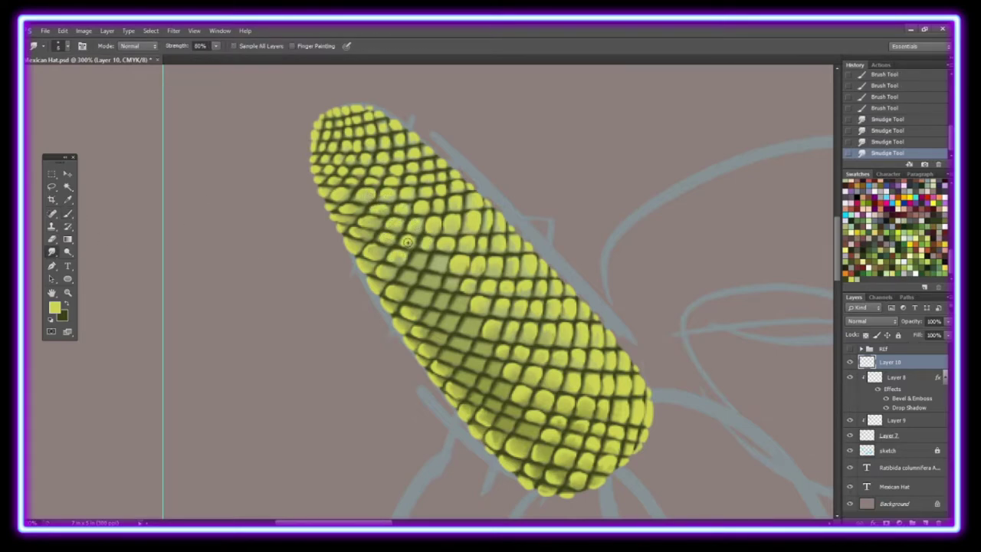
left_click(54, 215)
key("r")
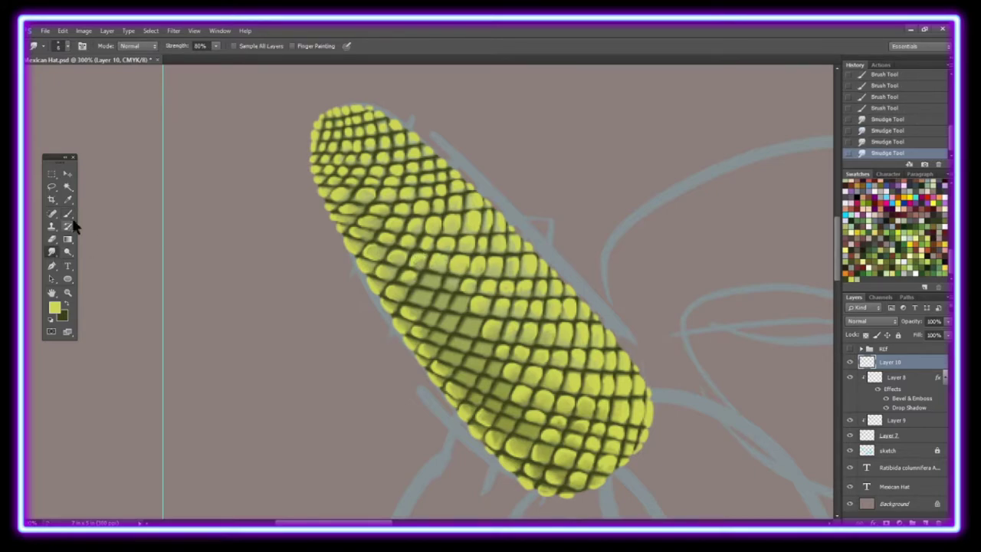
left_click(67, 215)
left_click_drag(399, 275, 465, 288)
Lighten the lower-middle kernels and soften kernels near the bottom of the cob
key("r")
left_click(67, 215)
mouse_move(425, 314)
left_mouse_down()
mouse_move(470, 322)
mouse_move(474, 346)
mouse_move(492, 348)
left_mouse_up()
key("r")
key("b")
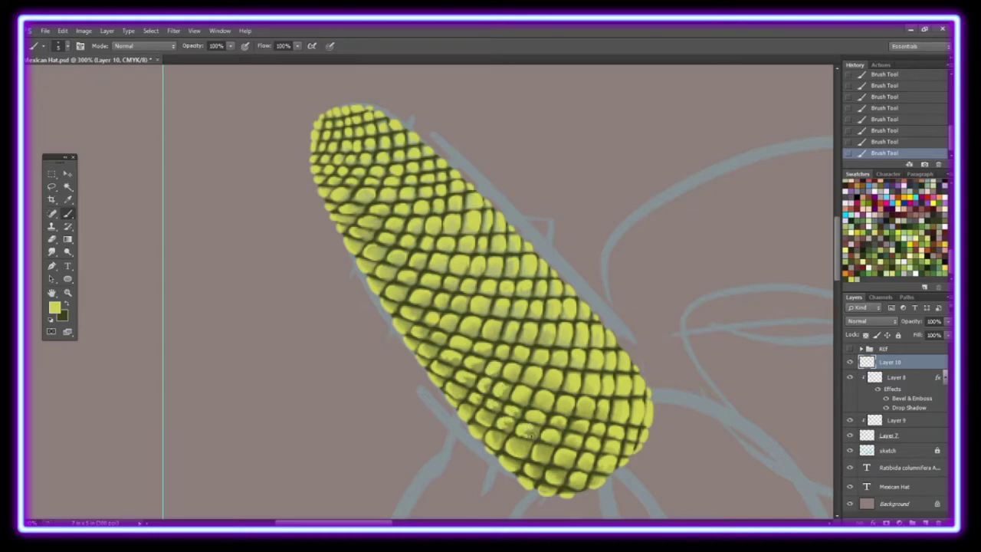
key("r")
left_click_drag(508, 425, 506, 415)
left_click_drag(507, 416, 506, 406)
left_click_drag(506, 407, 505, 397)
left_click_drag(505, 397, 506, 392)
View at 100%, recolour the cone with a gradient on a clipped layer, and pick pale yellow
key("b")
key("r")
double_click(67, 293)
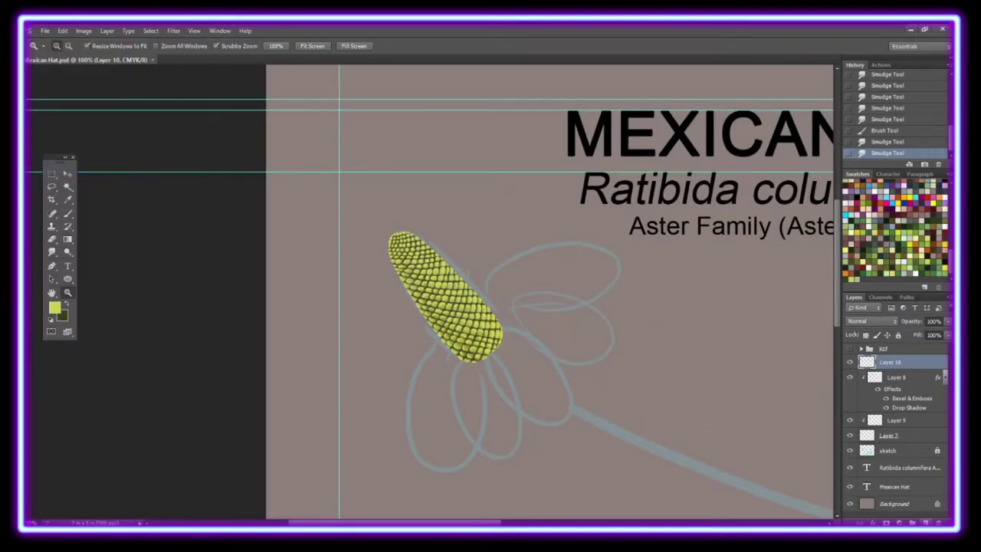
key("ctrl+shift+alt+n")
key("ctrl+alt+g")
left_click(67, 240)
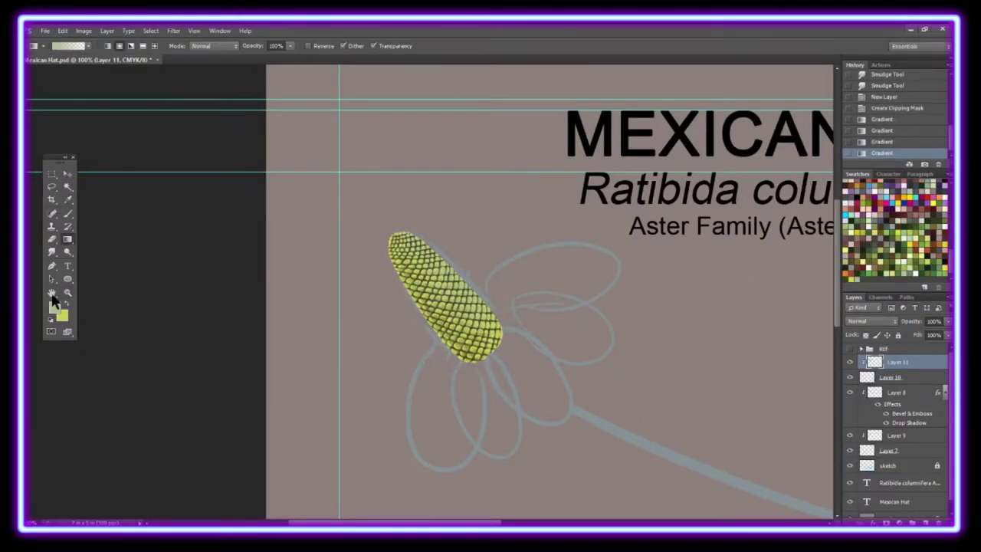
left_click(55, 308)
left_click(720, 233)
Add another clipped layer and save the pale yellow as a new swatch
key("ctrl+shift+alt+n")
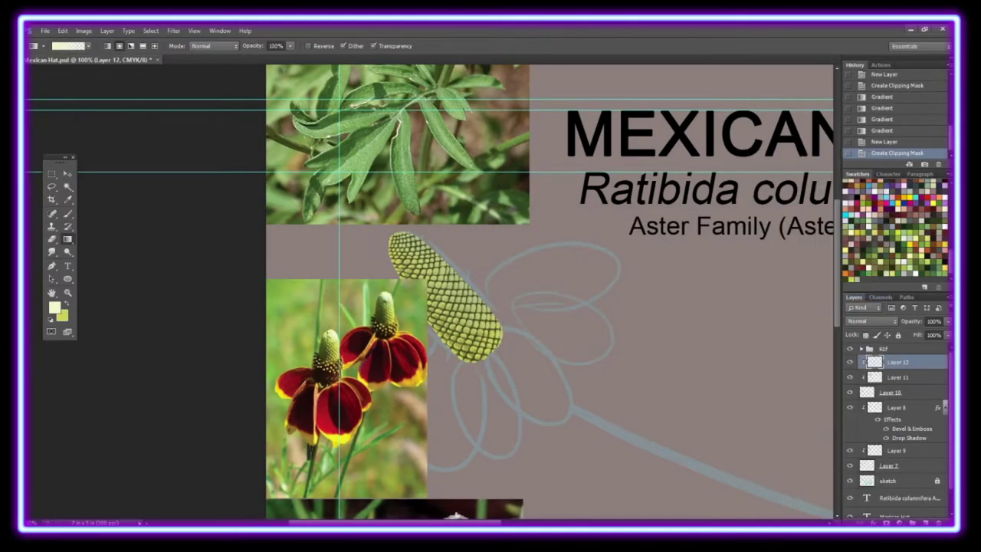
key("ctrl+alt+g")
left_click(879, 281)
left_click(574, 199)
On a new layer with reference photos hidden, paint darker shading between the kernels
key("ctrl+shift+alt+n")
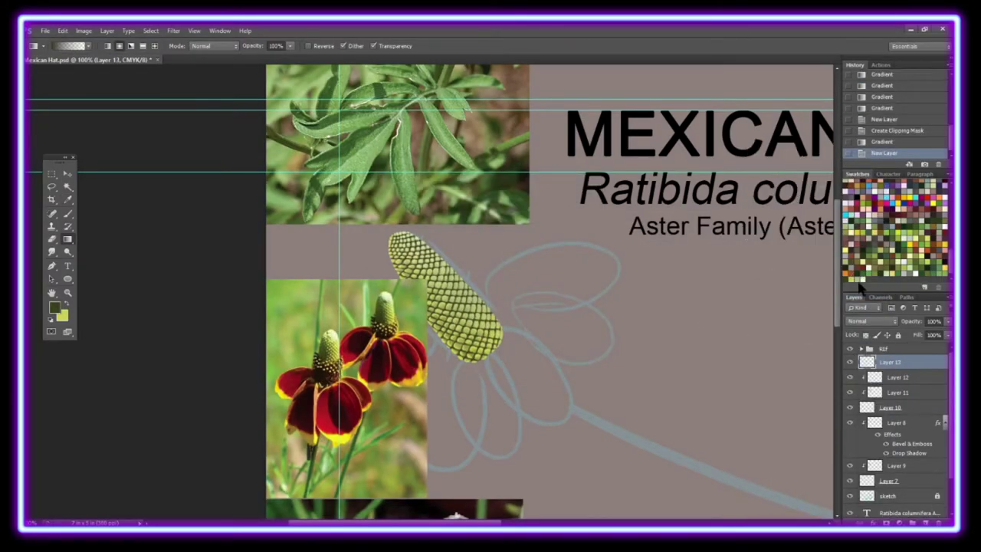
left_click(849, 349)
scroll(405, 284, "up", 1)
key("b")
mouse_move(453, 368)
left_mouse_down()
mouse_move(522, 429)
mouse_move(536, 430)
left_mouse_up()
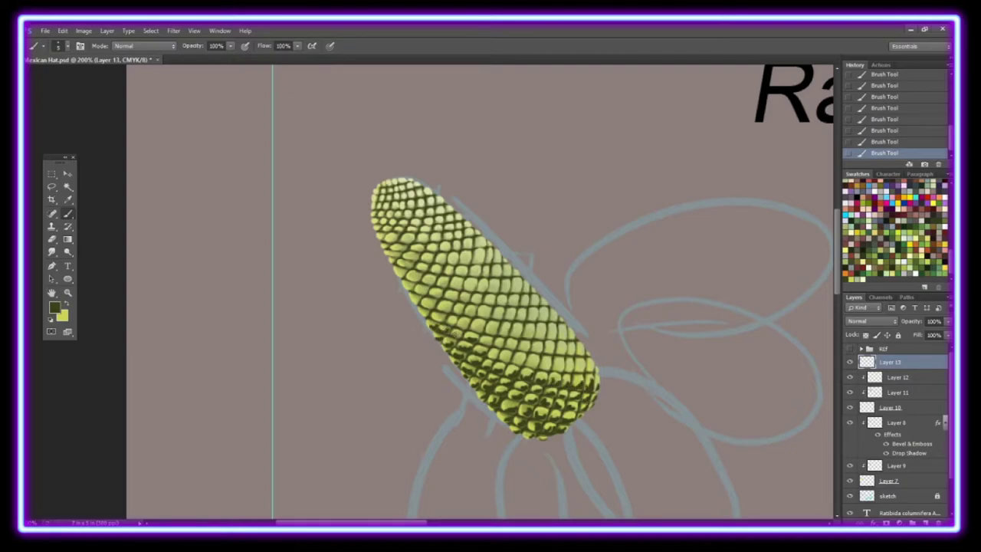
Smudge the cone, then turn the reference photos back on and nudge the view right
key("r")
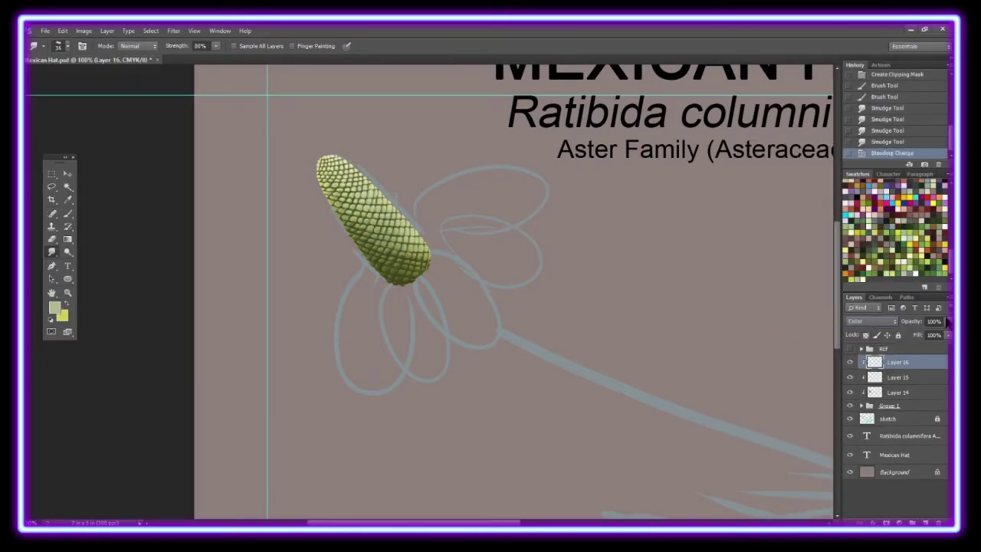
left_click(849, 348)
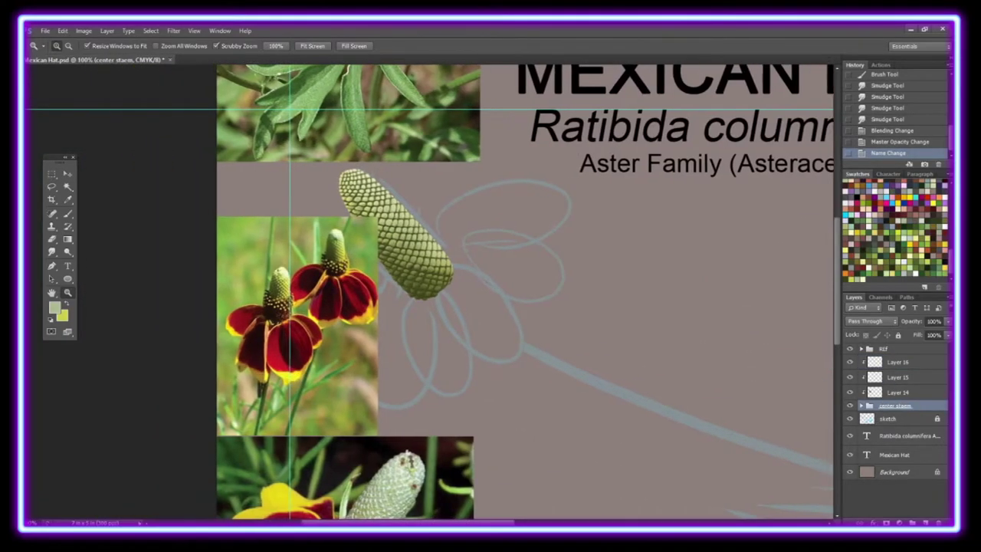
left_click_drag(393, 285, 396, 285)
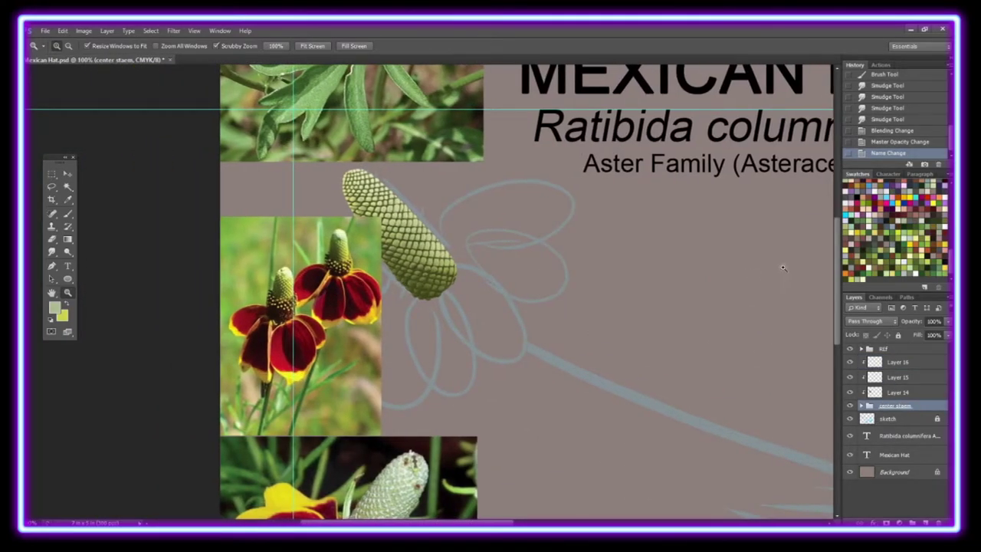
Add a new empty layer and set the foreground colour to dark brown
key("ctrl+shift+alt+n")
key("i")
left_click(54, 307)
left_click(598, 316)
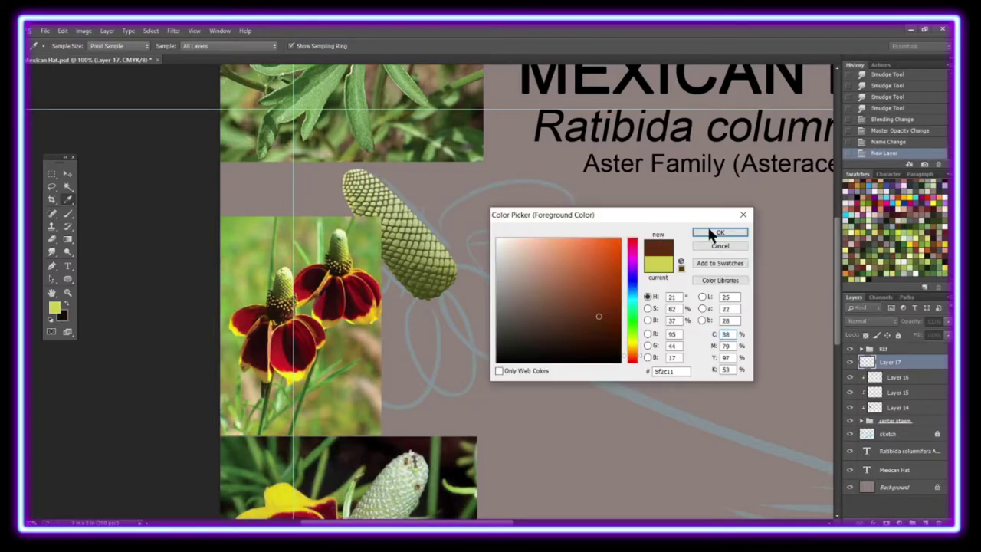
left_click(712, 232)
Paint a fuzzy brown base under the cone with a 37 px bristle brush
key("b")
left_click(63, 45)
left_click_drag(129, 150, 130, 234)
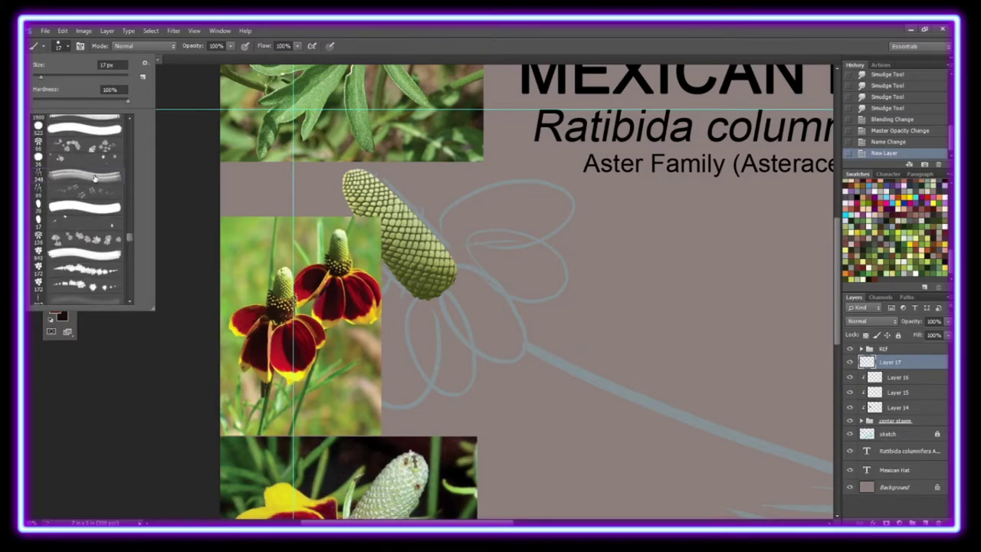
left_click(95, 178)
scroll(128, 236, "down", 5)
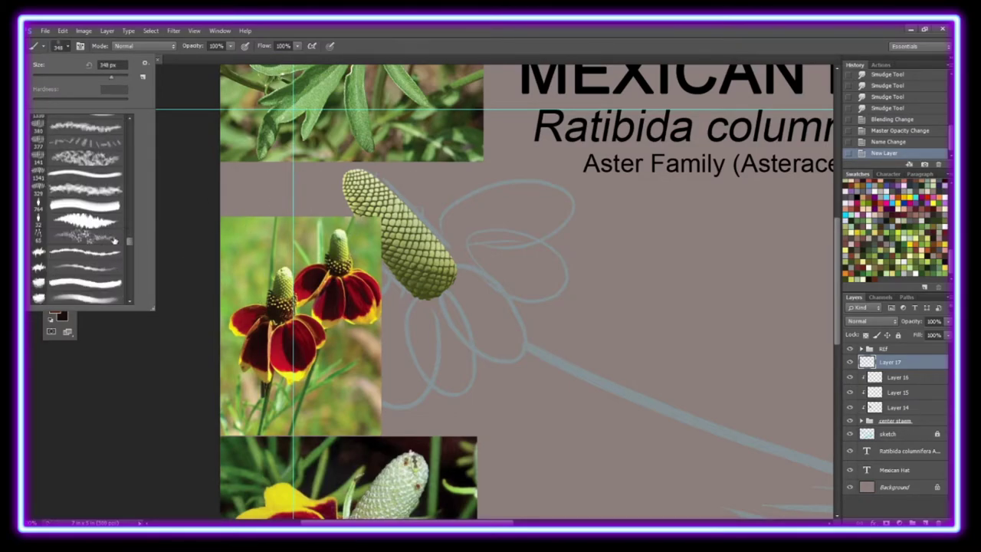
left_click(113, 241)
key("Return")
mouse_move(422, 264)
left_mouse_down()
mouse_move(434, 245)
mouse_move(406, 295)
mouse_move(449, 250)
mouse_move(418, 301)
left_mouse_up()
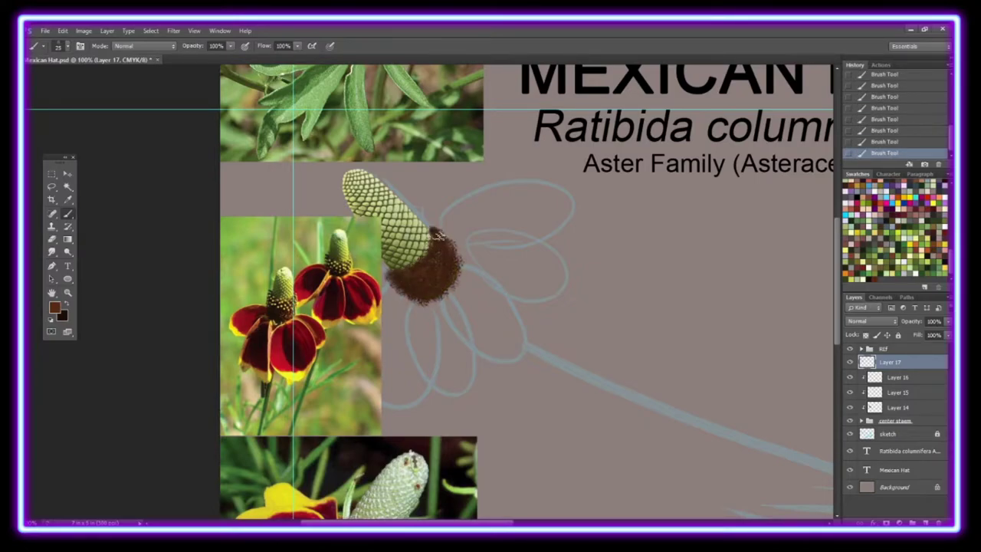
Hide the reference photos and darken the base's bottom with a gradient on a clipped layer
left_click(904, 440)
key("ctrl+shift+alt+n")
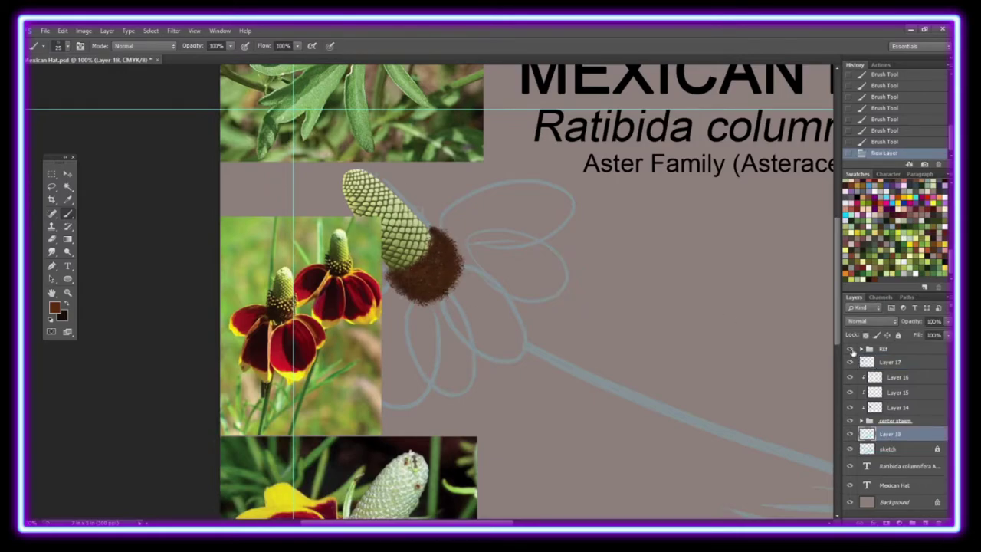
left_click(849, 349)
left_click(890, 362)
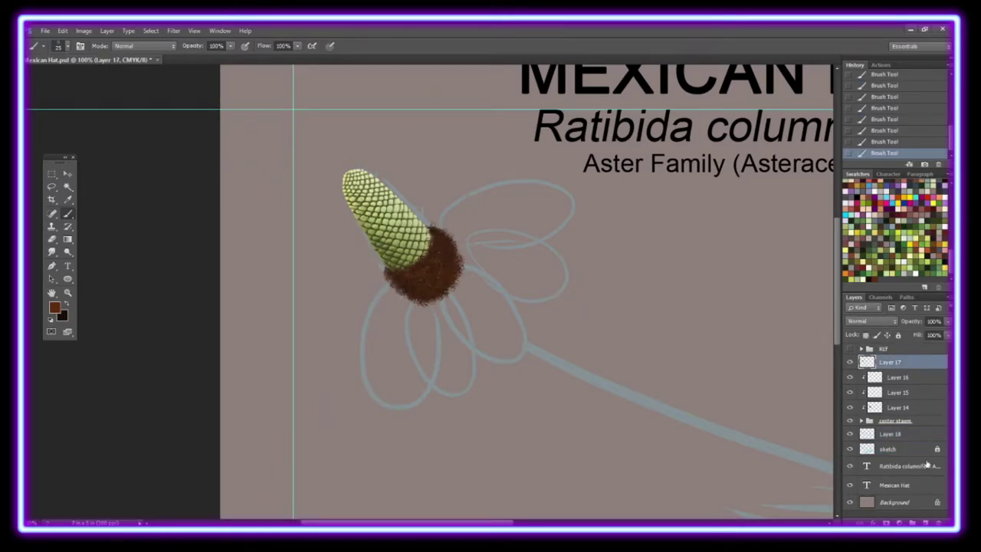
key("ctrl+shift+alt+n")
key("ctrl+alt+g")
key("x")
left_click(67, 239)
left_click_drag(418, 257, 434, 297)
Add a clipped layer over the cone and darken the brown cone with a Color-mode gradient
key("ctrl+shift+alt+n")
key("ctrl+alt+g")
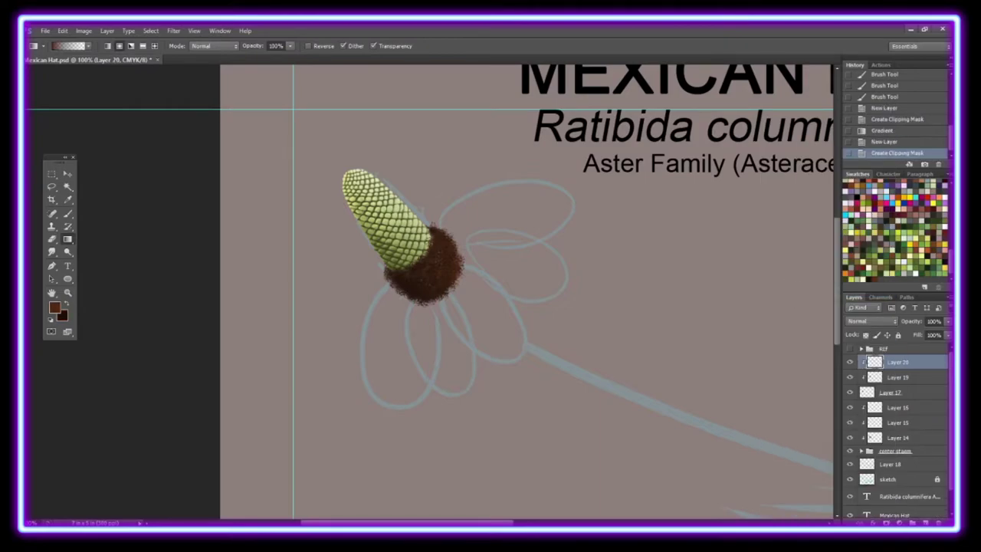
key("x")
left_click_drag(429, 230, 449, 268)
left_click(871, 321)
left_click(849, 349)
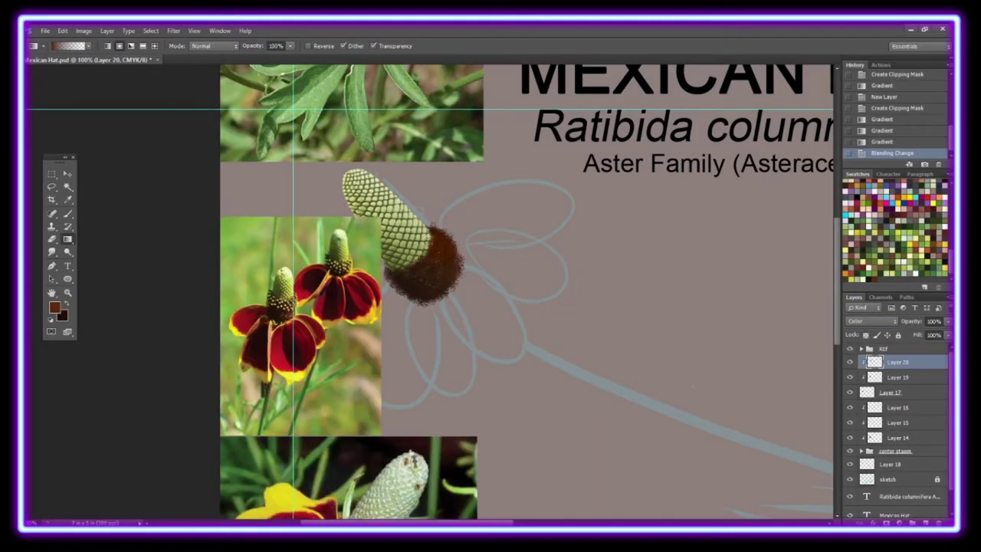
Create empty Layer 21 and set the painting colour to the reference flower's yellow
key("ctrl+shift+alt+n")
key("i")
scroll(285, 310, "up", 1)
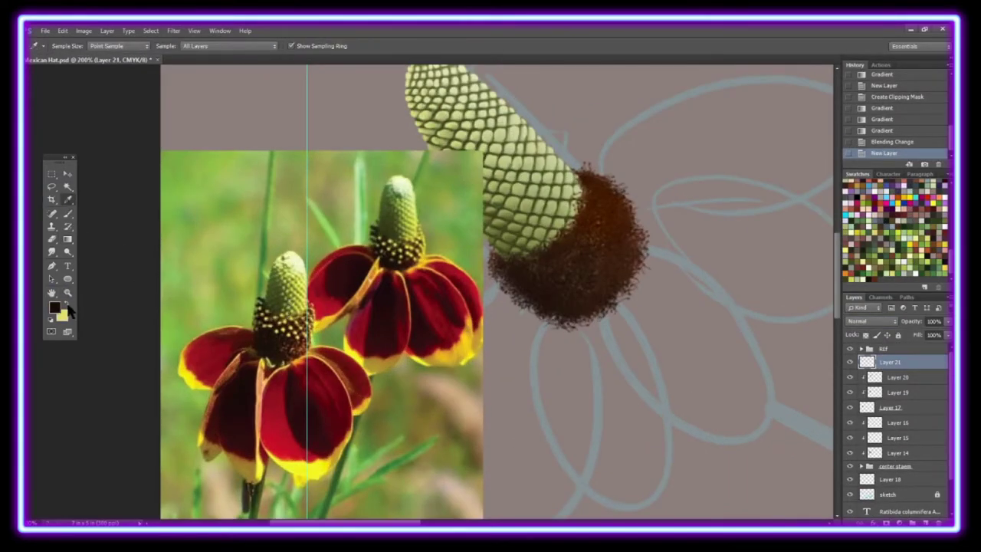
left_click(54, 307)
left_click(732, 234)
left_click(67, 215)
left_click(45, 31)
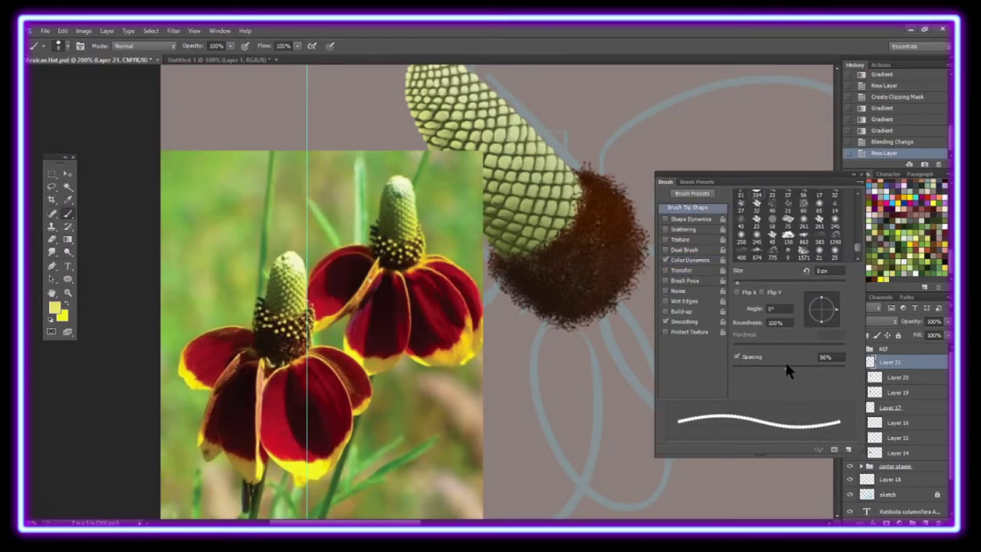
Raise brush spacing to about 186%, test dotted strokes, and save it as a brush preset
left_click_drag(785, 367, 814, 368)
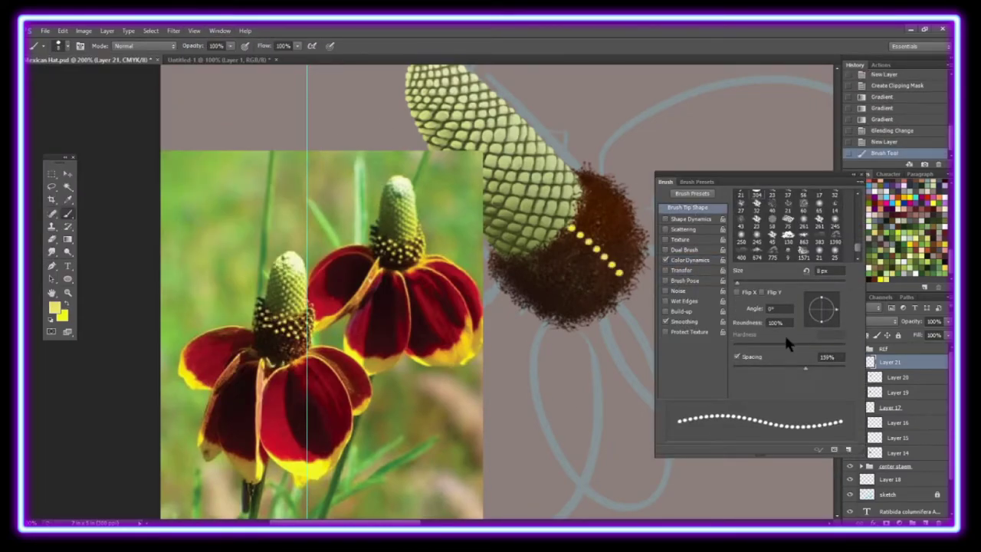
mouse_move(549, 236)
left_mouse_down()
mouse_move(633, 228)
mouse_move(632, 253)
left_mouse_up()
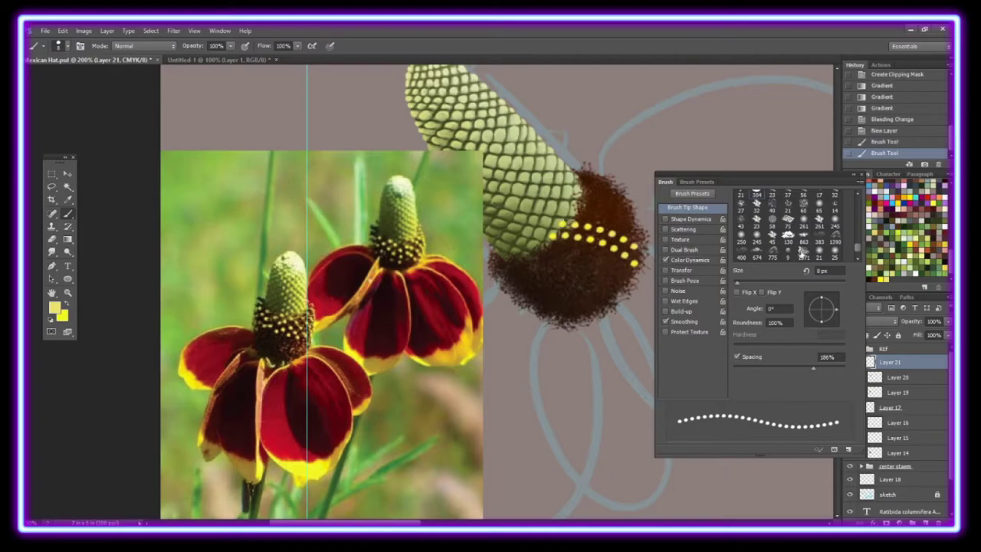
key("ctrl+alt+z")
key("ctrl+alt+z")
left_click(690, 219)
left_click_drag(546, 223, 636, 230)
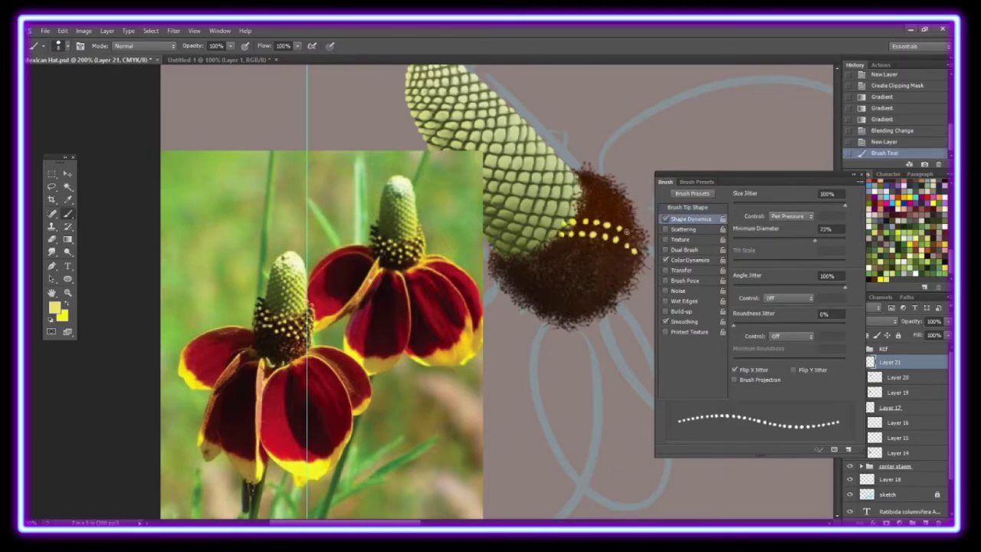
key("ctrl+alt+z")
left_click(58, 45)
left_click(142, 76)
left_click(584, 203)
Dab yellow dots and a dotted trail across the cone's dark base
left_click(581, 232)
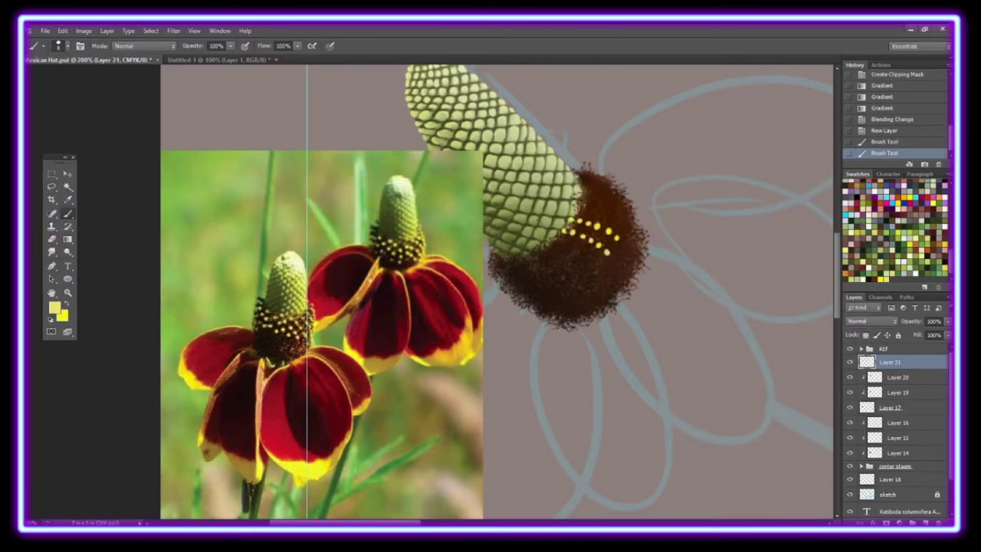
left_click(586, 209)
left_click(584, 195)
left_click(584, 175)
left_click(614, 183)
mouse_move(543, 242)
left_mouse_down()
mouse_move(568, 282)
mouse_move(510, 280)
left_mouse_up()
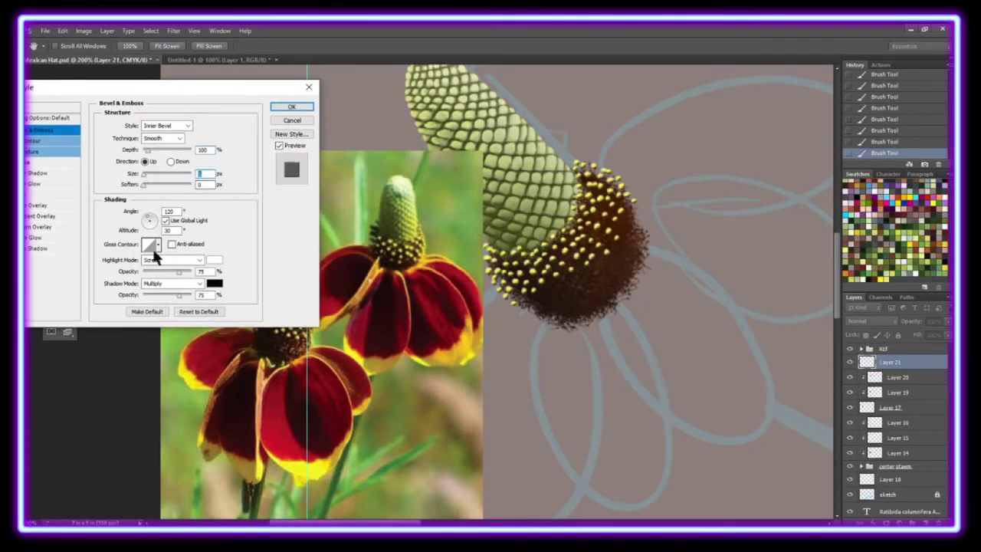
Give the dots layer Bevel & Emboss with a dark brown shadow colour
left_click(214, 283)
left_click(714, 234)
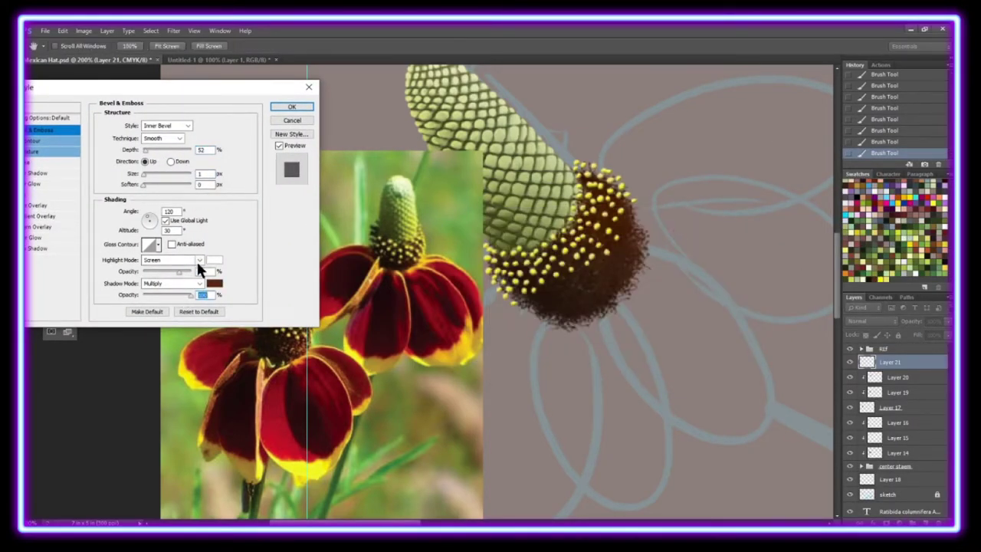
left_click(214, 260)
left_click(709, 234)
left_click(292, 106)
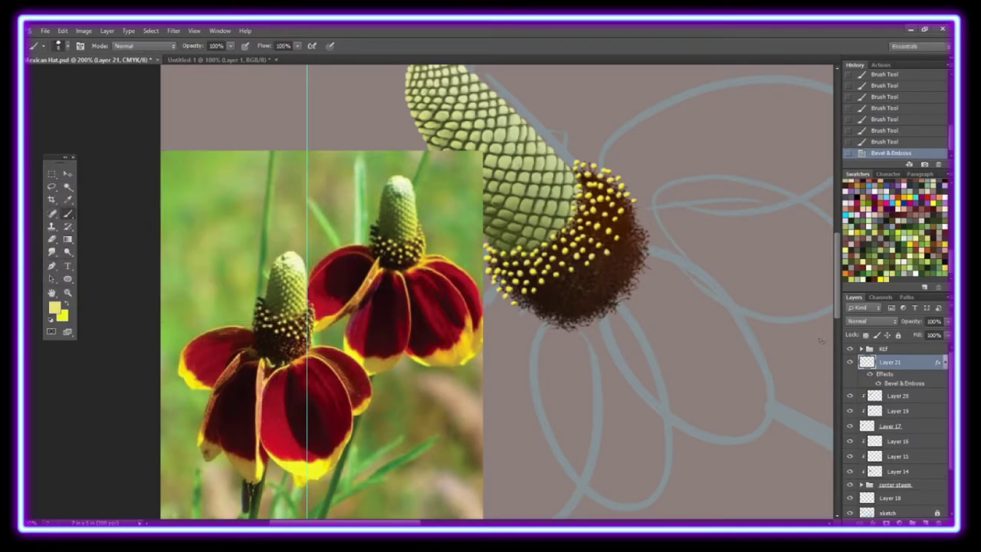
Add a layer mask and mask out some of the dots with a 12 px brush
left_click(878, 522)
left_click(65, 45)
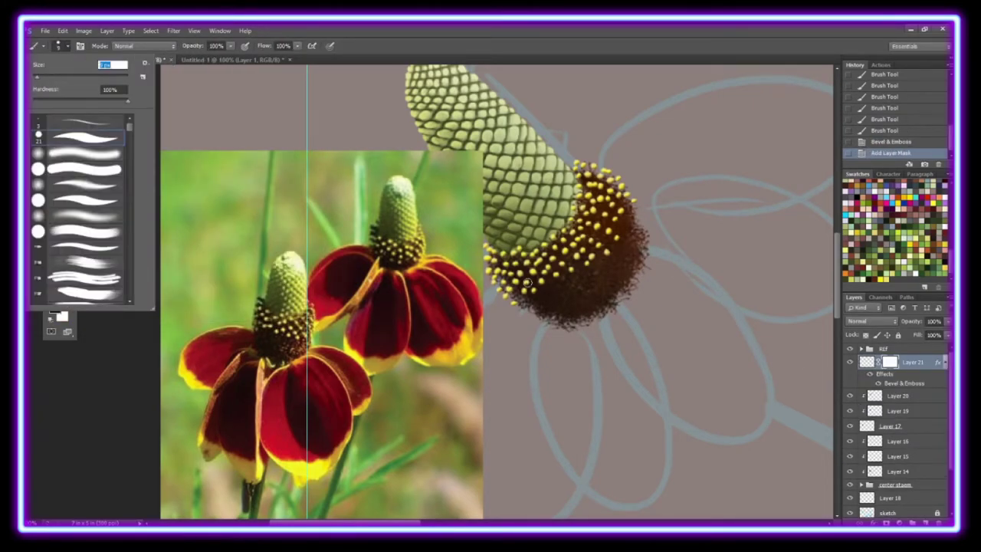
type("12")
key("Return")
left_click(586, 244)
left_click(613, 194)
left_click(603, 213)
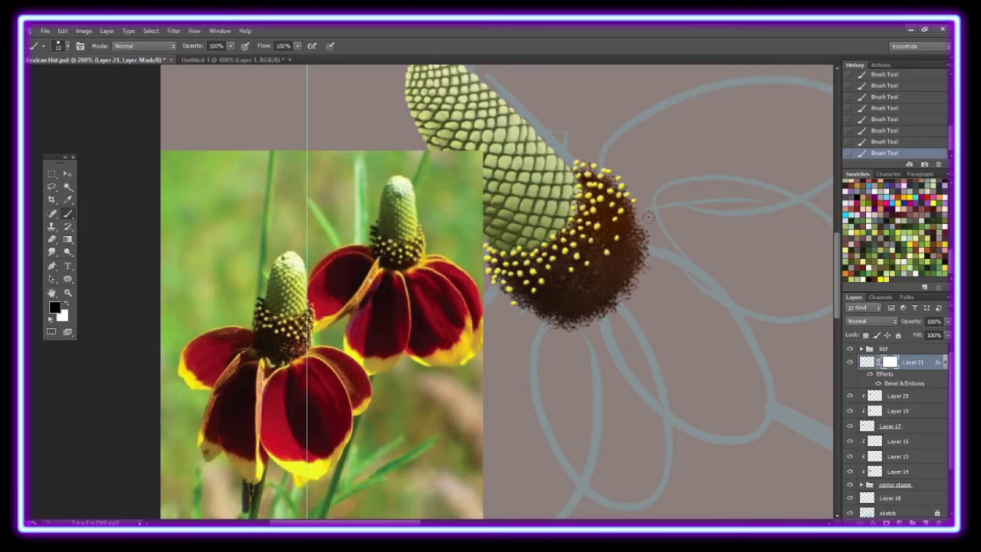
Liquify the dots with backdrop opacity 100 and Forward Warp at pressure 86
left_click(174, 31)
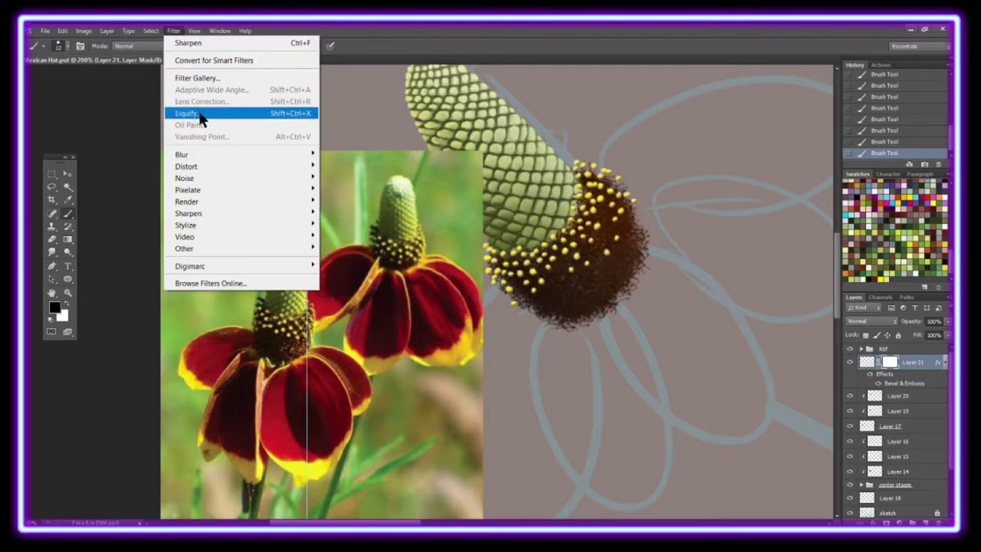
left_click(199, 114)
left_click(852, 357)
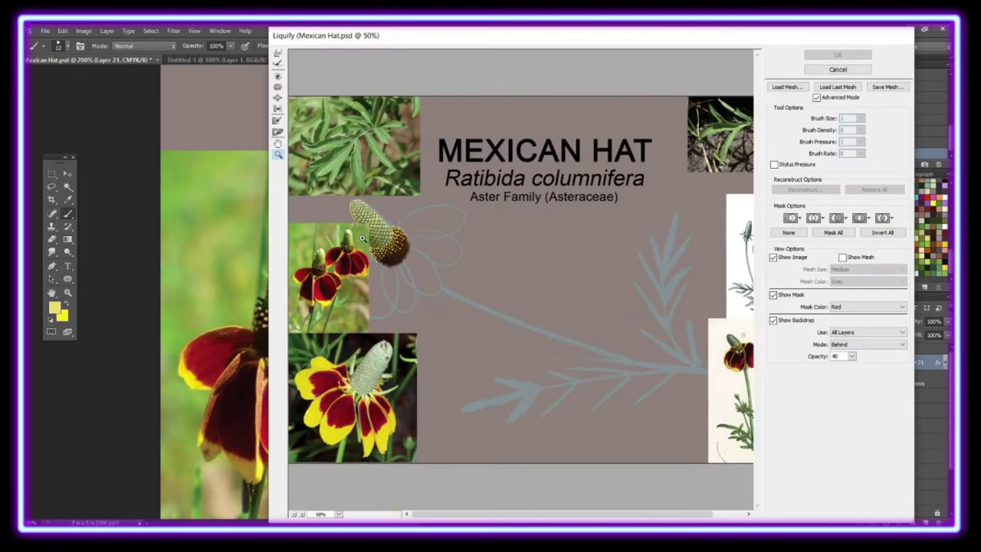
left_click_drag(822, 368, 874, 361)
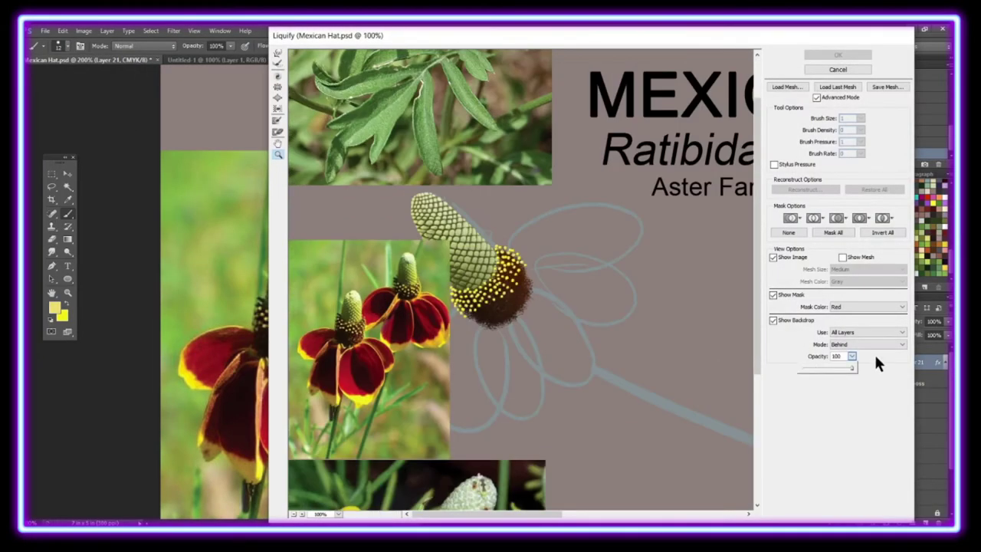
key("ctrl+plus")
key("w")
left_click(774, 319)
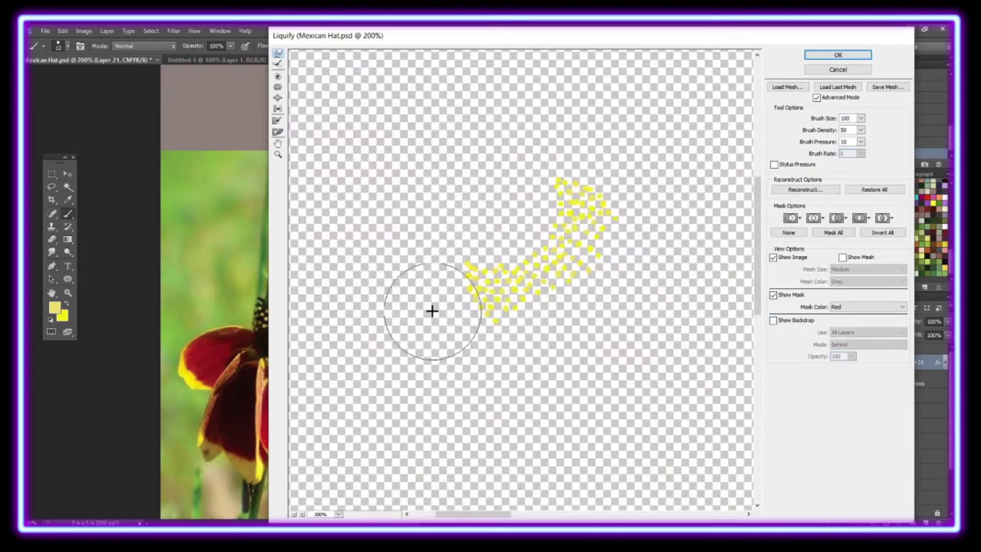
left_click_drag(861, 141, 876, 149)
left_click(773, 319)
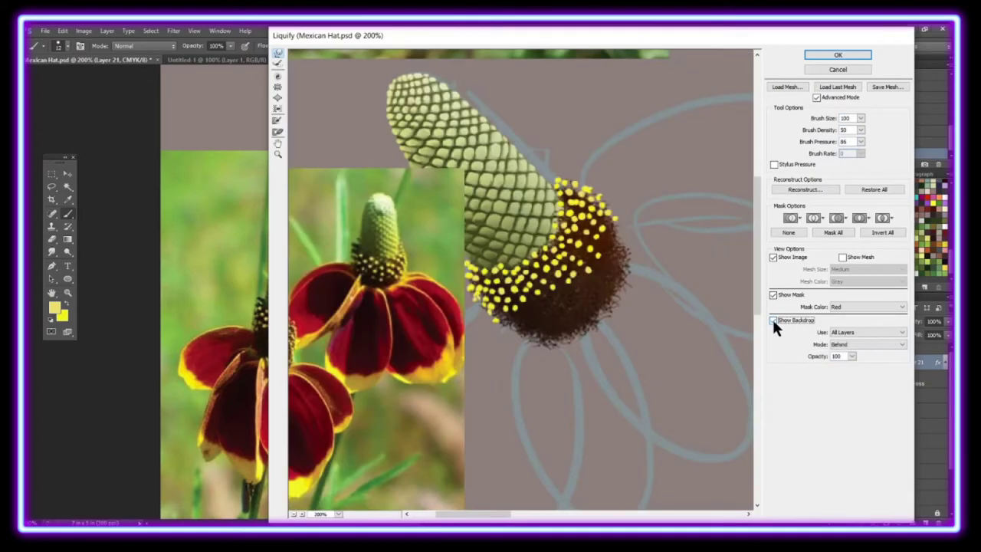
left_click(838, 54)
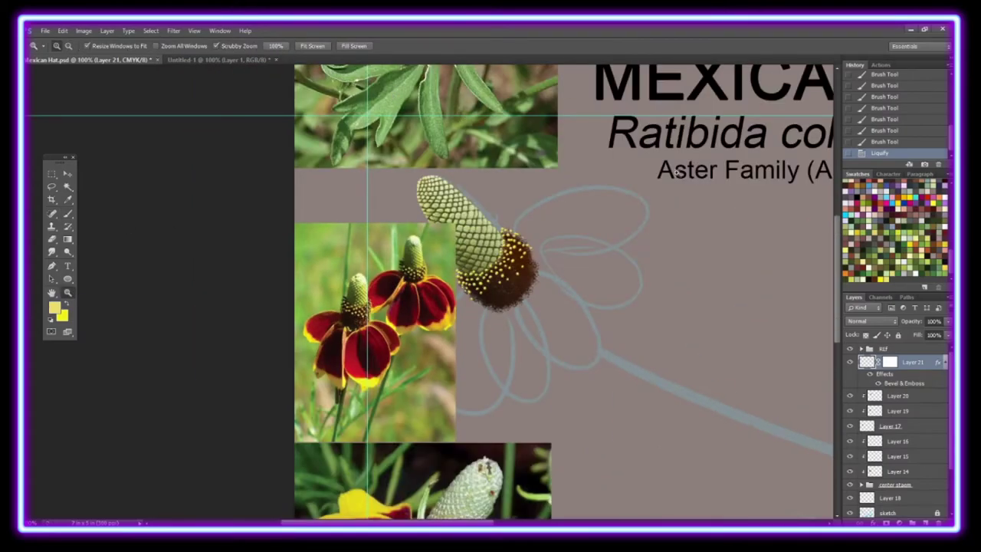
Add a clipped Multiply layer over the dots and adjust its Hue/Saturation
key("ctrl+plus")
key("g")
key("ctrl+shift+alt+n")
left_click(872, 321)
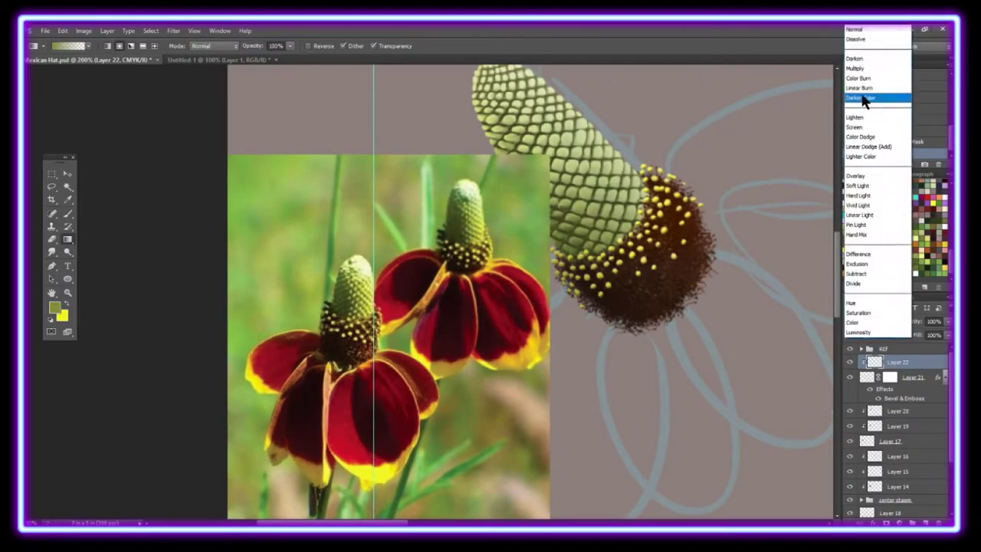
left_click(855, 69)
key("ctrl+u")
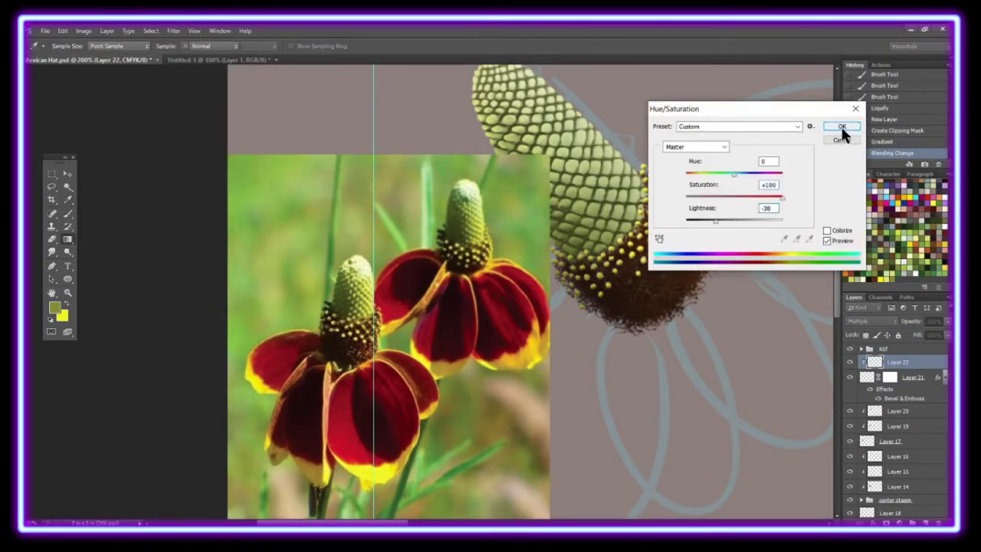
left_click(841, 131)
Add a clipped layer, smudge the cone's shading, and lower its opacity to about 59%
key("z")
key("ctrl+0")
left_click(219, 268)
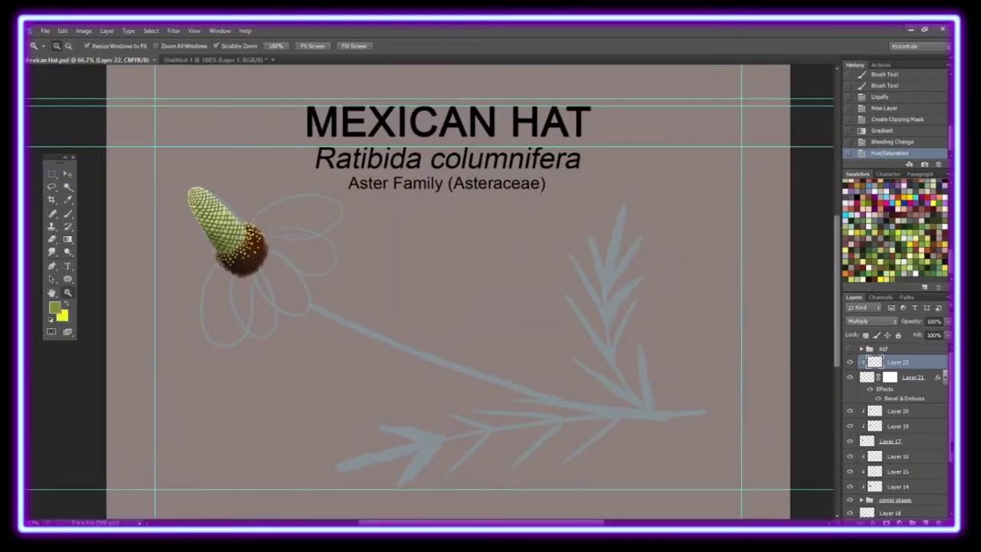
key("ctrl+shift+alt+n")
key("ctrl+alt+g")
key("r")
left_click_drag(230, 245, 195, 208)
left_click(57, 46)
scroll(565, 380, "left", 4)
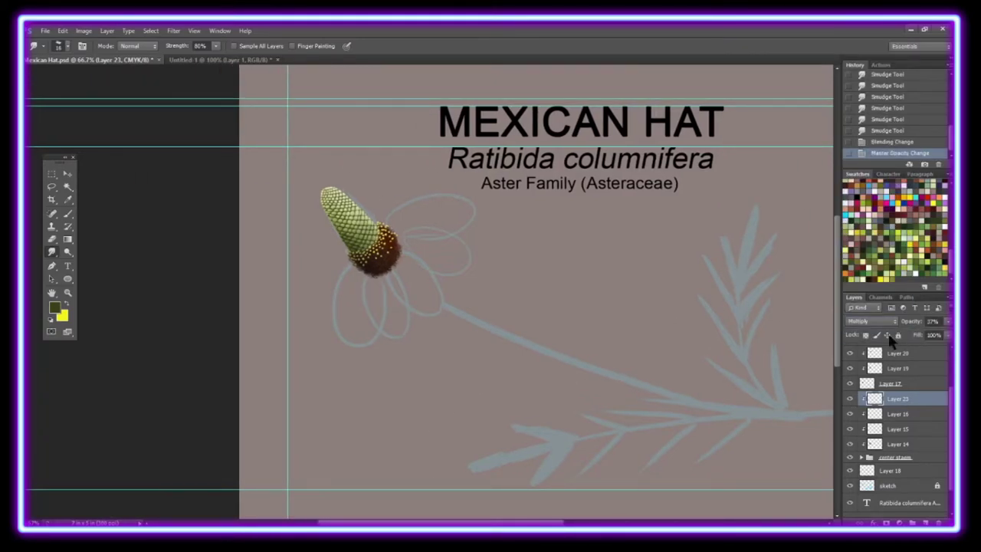
left_click_drag(917, 333, 930, 339)
Free Transform all the cone layers together
left_click(895, 457, "shift")
key("ctrl+t")
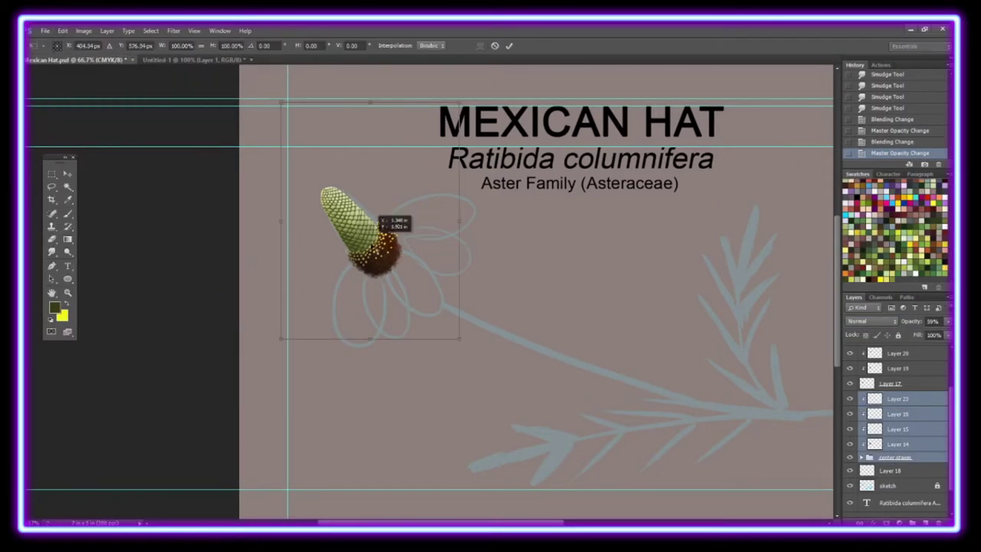
key("Return")
key("z")
left_click(375, 235)
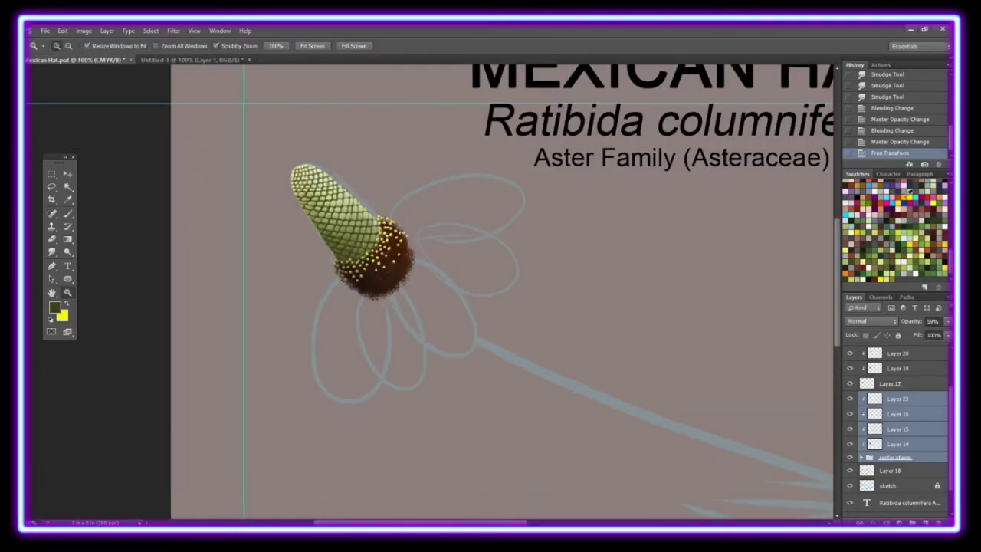
scroll(897, 399, "up", 2)
left_click(849, 349)
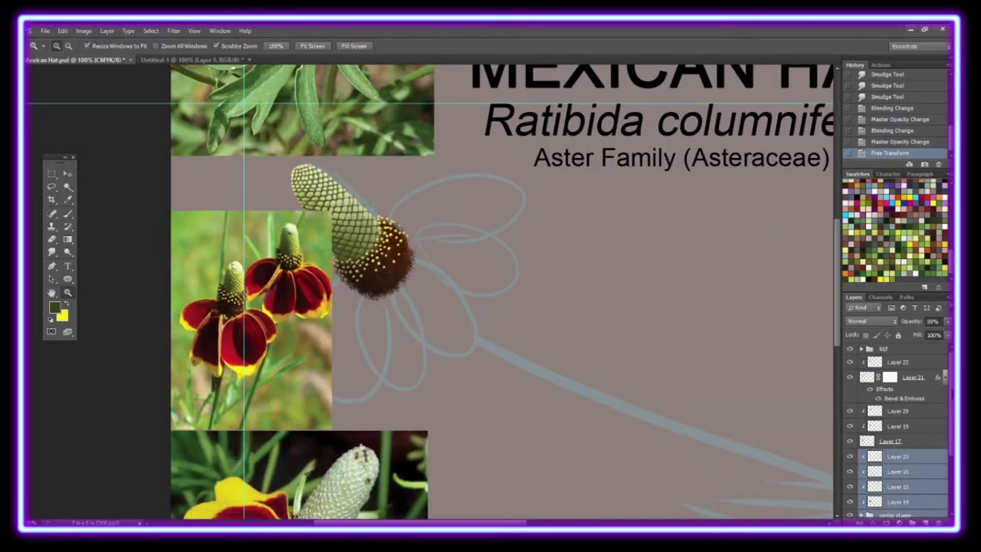
Add a new layer clipped to Layer 20 and pick a 50 px brush for shading
left_click(862, 411)
key("i")
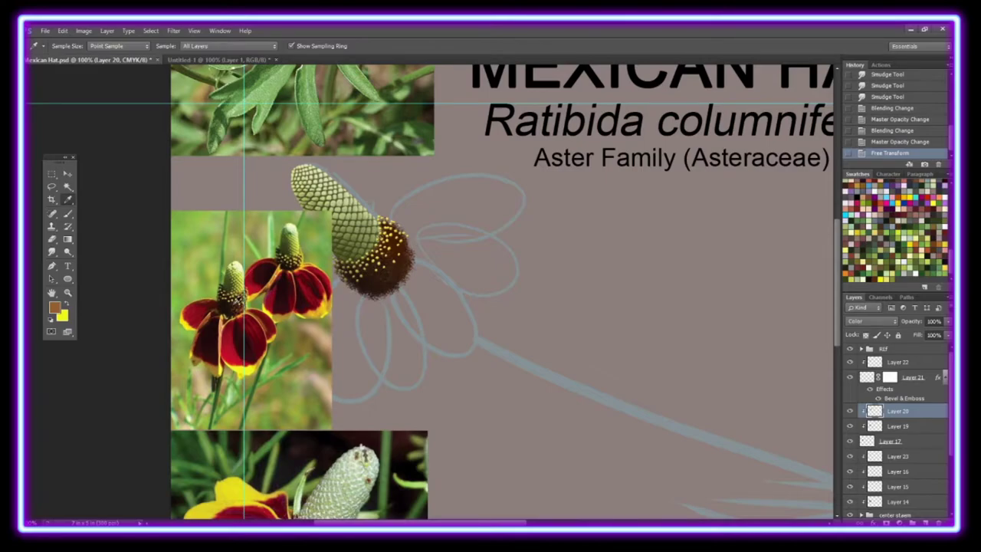
key("ctrl+shift+alt+n")
key("ctrl+alt+g")
key("b")
left_click(58, 46)
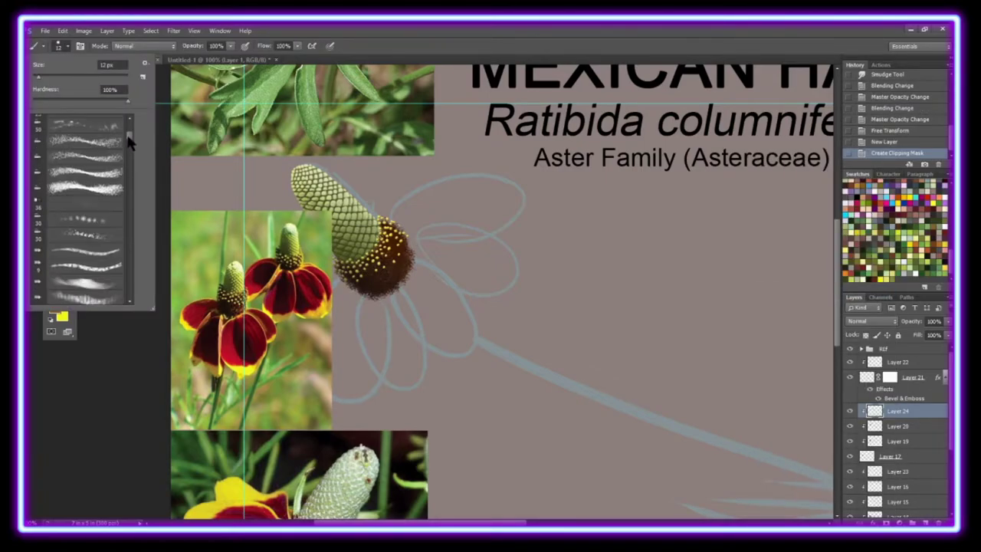
left_click(57, 46)
left_click(57, 46)
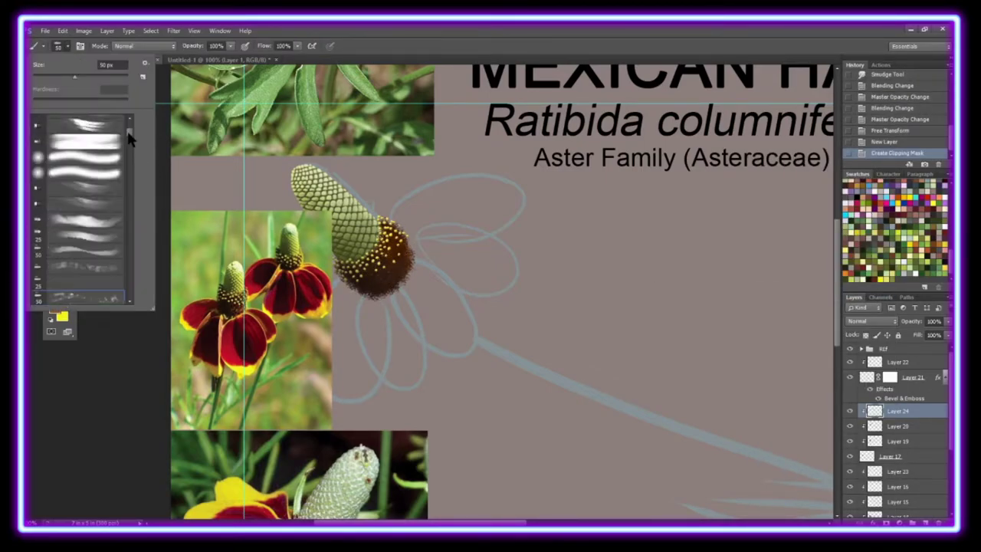
scroll(130, 154, "down", 3)
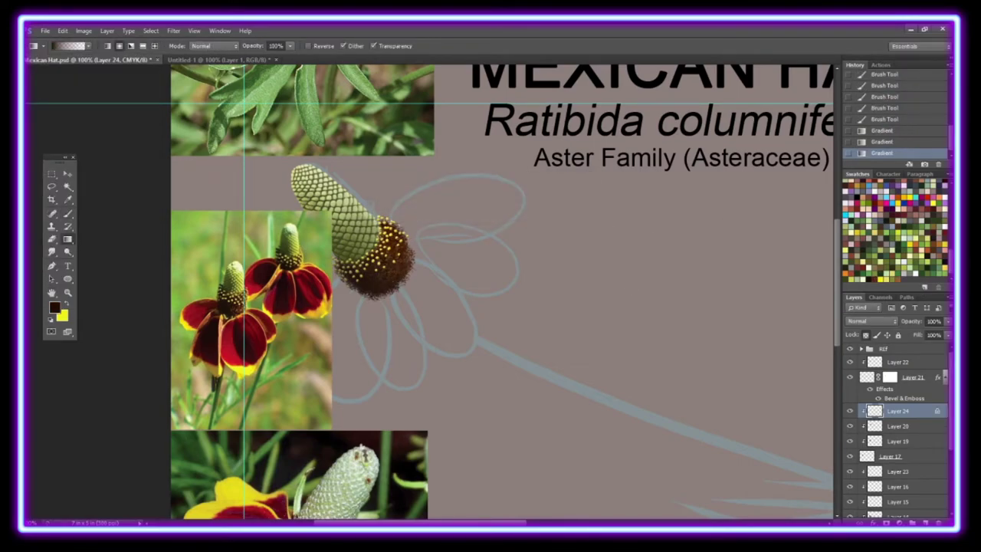
Group the cone layers into a group named center
key("z")
key("ctrl+0")
key("ctrl+1")
key("ctrl+g")
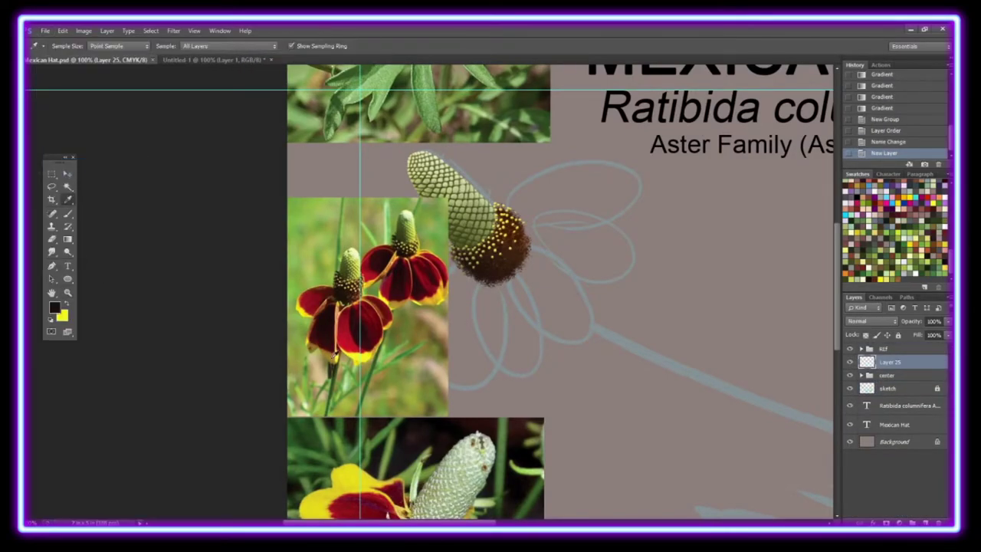
Paint a yellow petal outline beside the cone with a 21 px brush
key("b")
left_click(66, 46)
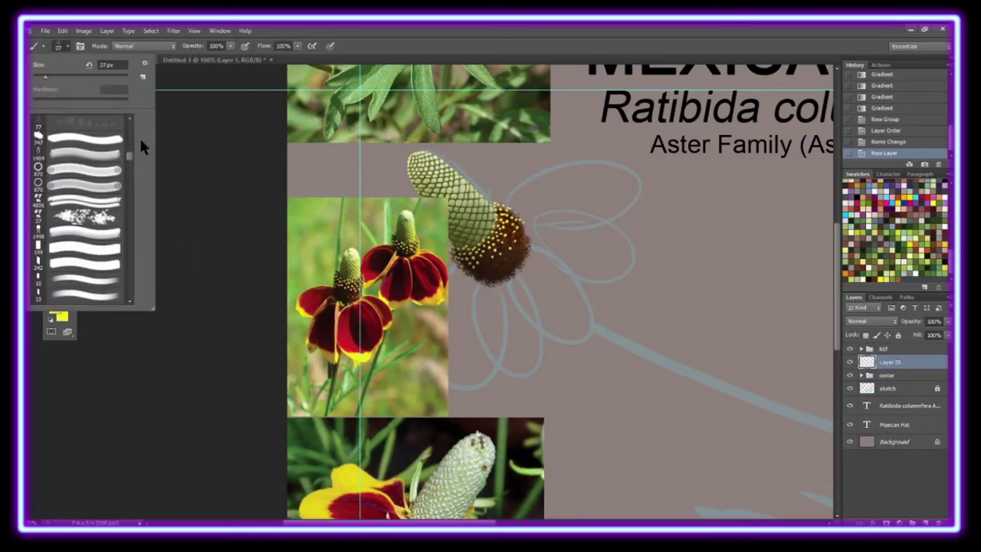
scroll(140, 146, "down", 2)
double_click(84, 138)
mouse_move(510, 264)
left_mouse_down()
mouse_move(580, 345)
mouse_move(596, 263)
mouse_move(518, 263)
left_mouse_up()
left_click_drag(586, 346, 514, 266)
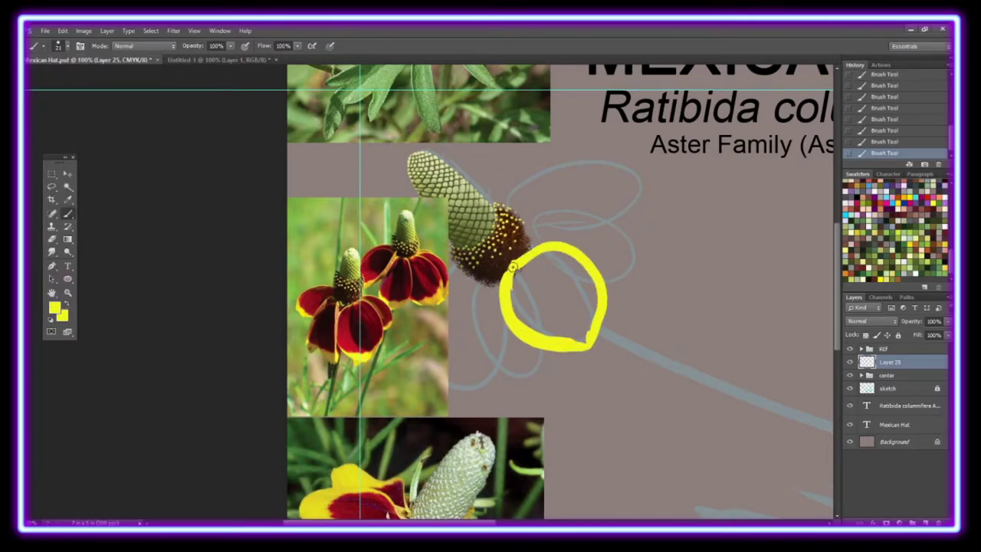
Reshape the outline in Liquify, fill its interior yellow, and tidy the edges
key("ctrl+shift+x")
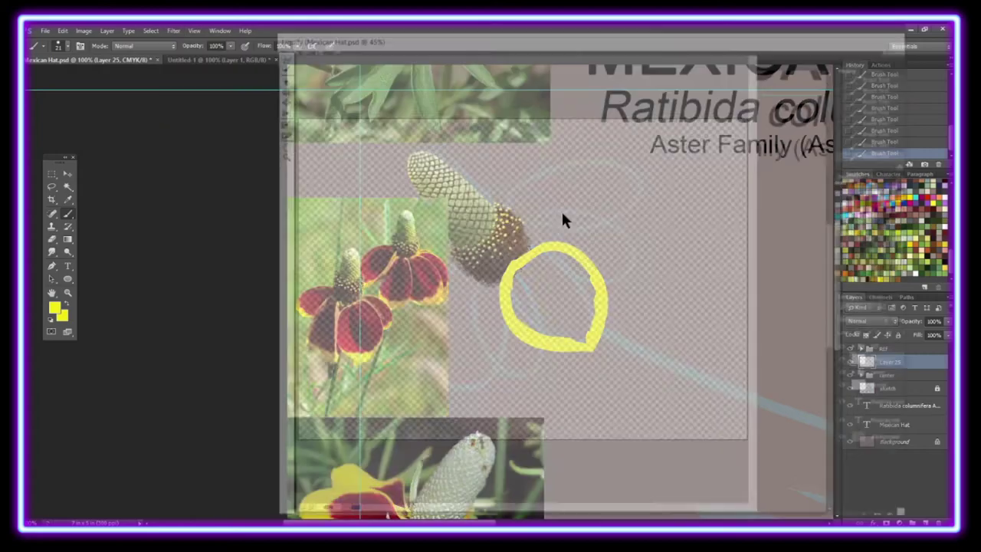
type("3")
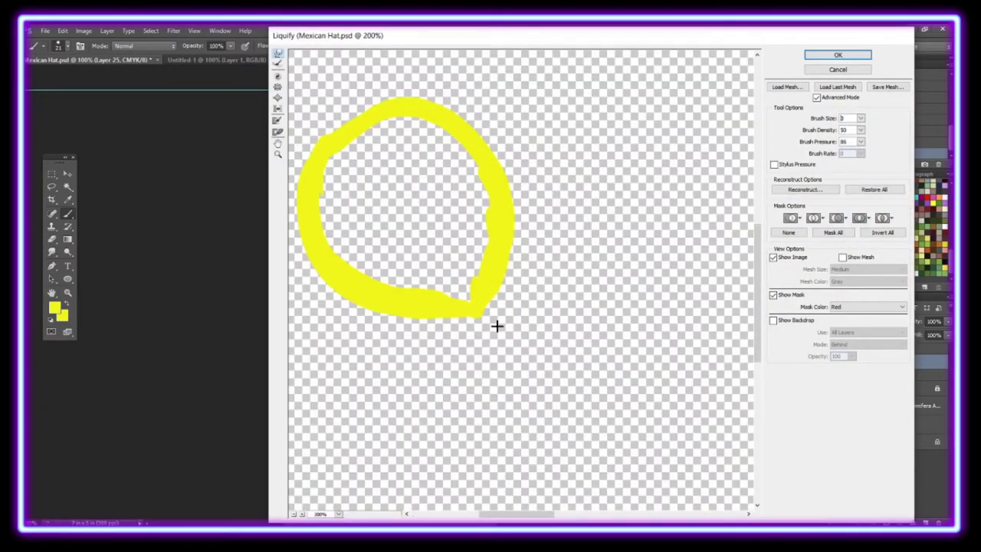
key("Return")
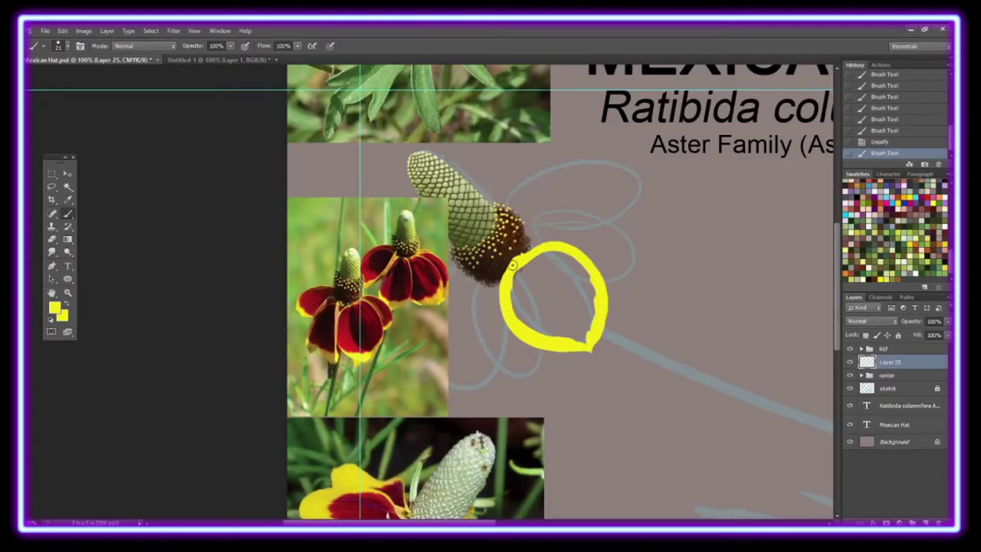
left_click(554, 298)
left_click(67, 216)
mouse_move(560, 261)
left_mouse_down()
mouse_move(581, 272)
mouse_move(604, 330)
left_mouse_up()
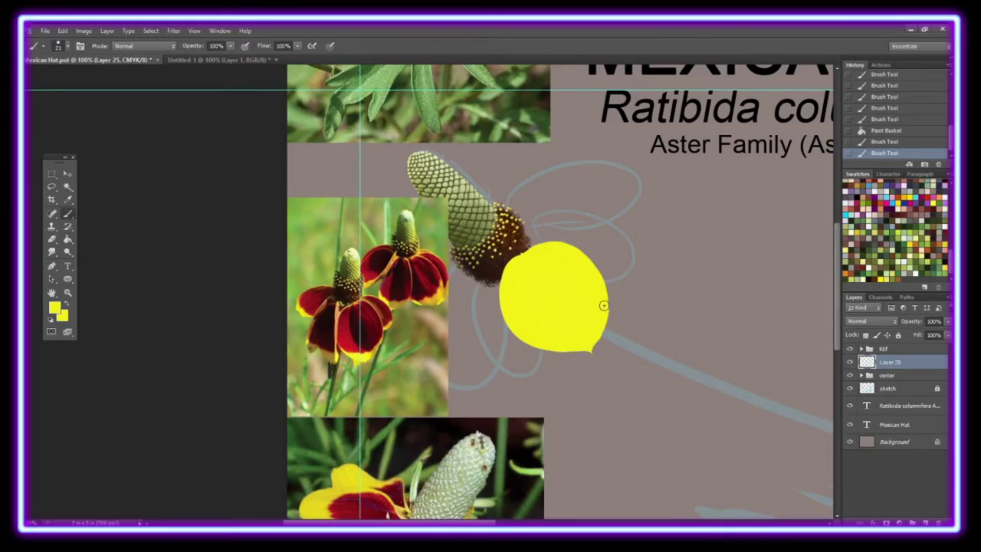
left_click_drag(536, 244, 606, 288)
Warp the yellow blob toward a petal shape with Liquify's Forward Warp
left_click(174, 31)
left_click(209, 113)
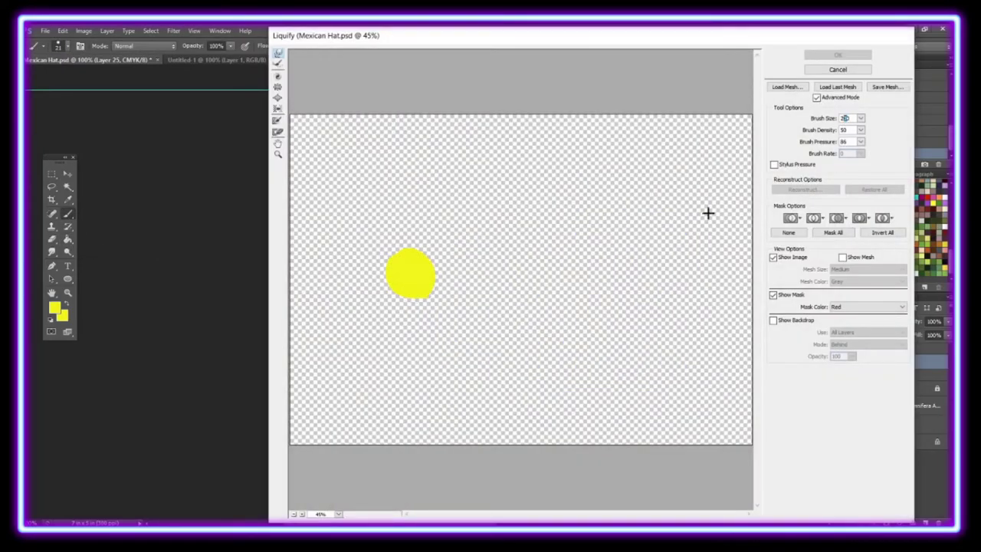
left_click_drag(422, 291, 424, 274)
key("ctrl+shift+x")
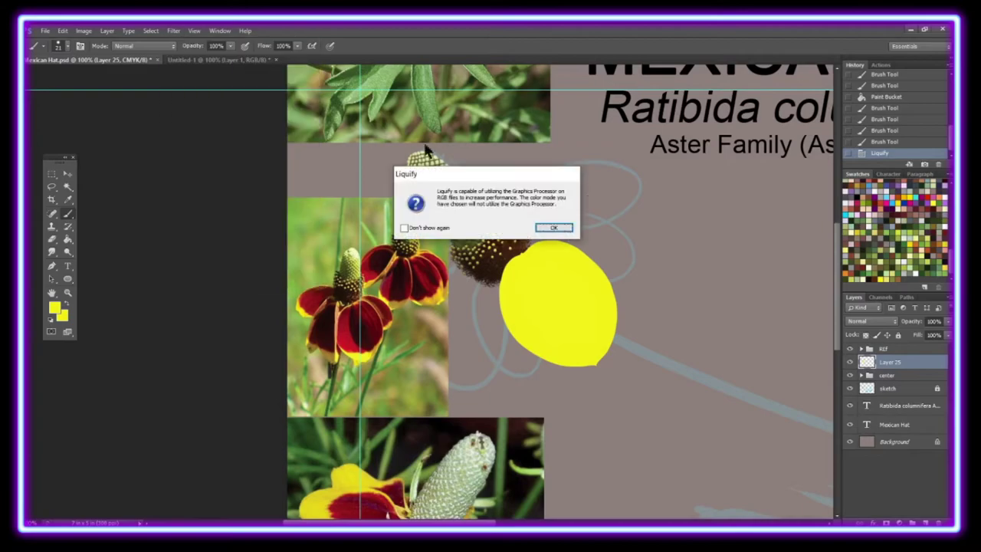
key("Return")
key("z")
left_click(404, 291)
key("w")
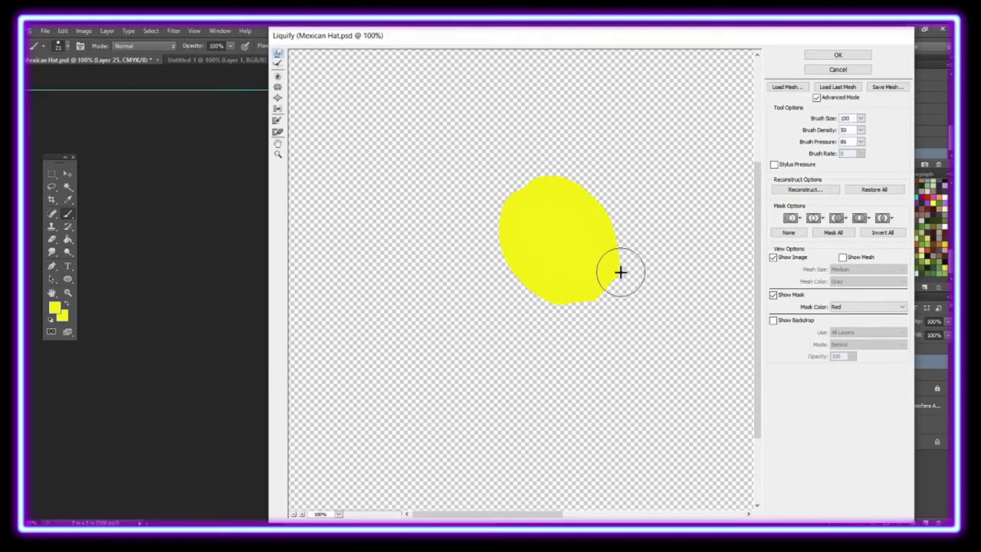
left_click_drag(613, 244, 632, 242)
left_click(848, 56)
Warp the blob once more and stretch it into a longer oval
key("ctrl+shift+x")
left_click_drag(402, 323, 449, 281)
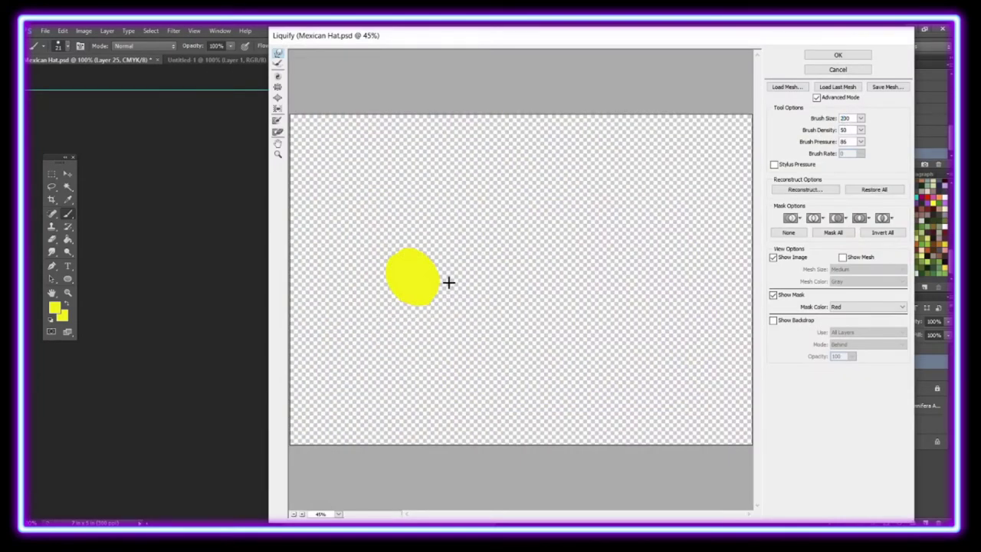
left_click(848, 56)
key("ctrl+t")
mouse_move(554, 291)
left_mouse_down()
mouse_move(585, 259)
mouse_move(540, 273)
left_mouse_up()
key("Return")
Rename the blob's layer to 'petal' and add a new layer clipped to it
key("v")
double_click(889, 362)
type("petal")
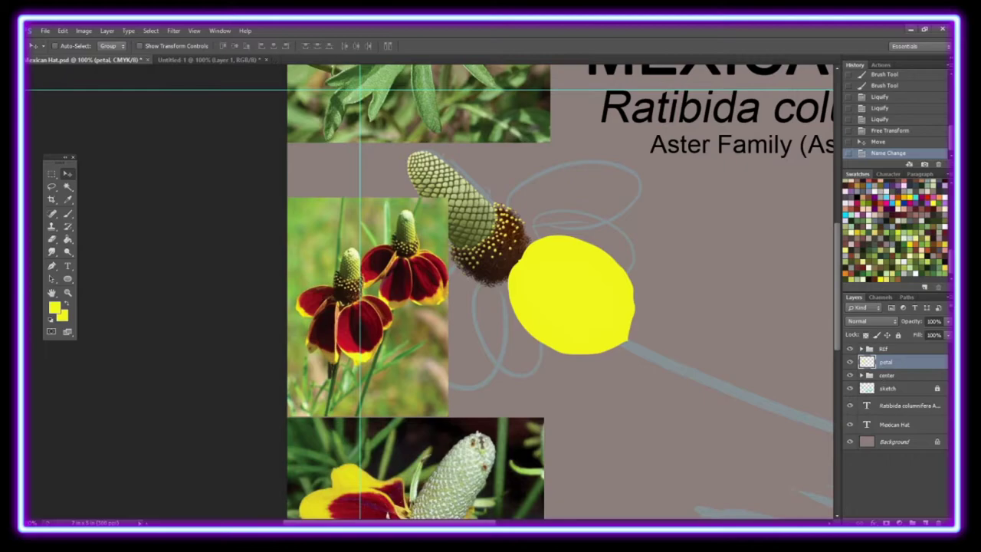
key("Return")
key("ctrl+shift+alt+n")
key("ctrl+alt+g")
Paint and fill the petal red, smudging its left edge into the yellow
left_click(352, 336)
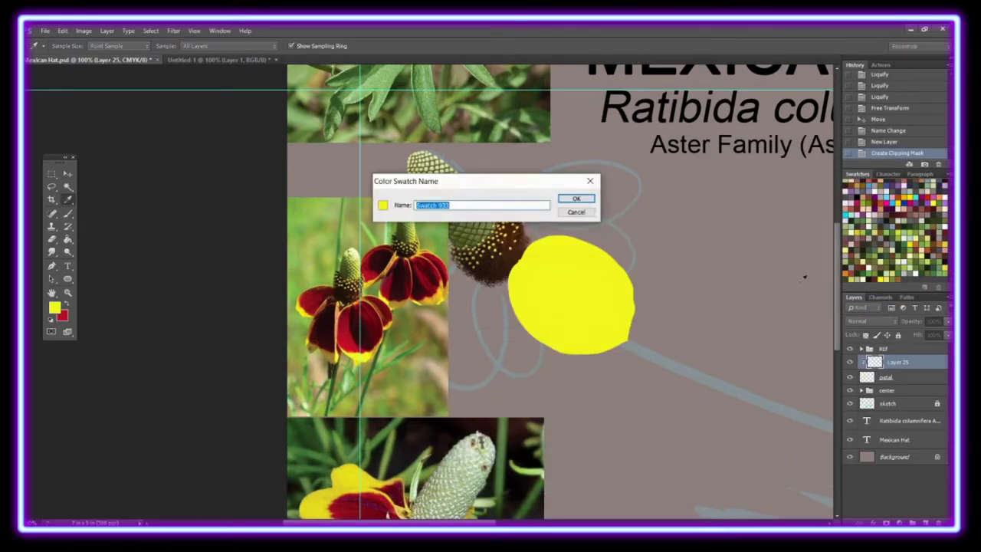
scroll(766, 291, "down", 2)
key("b")
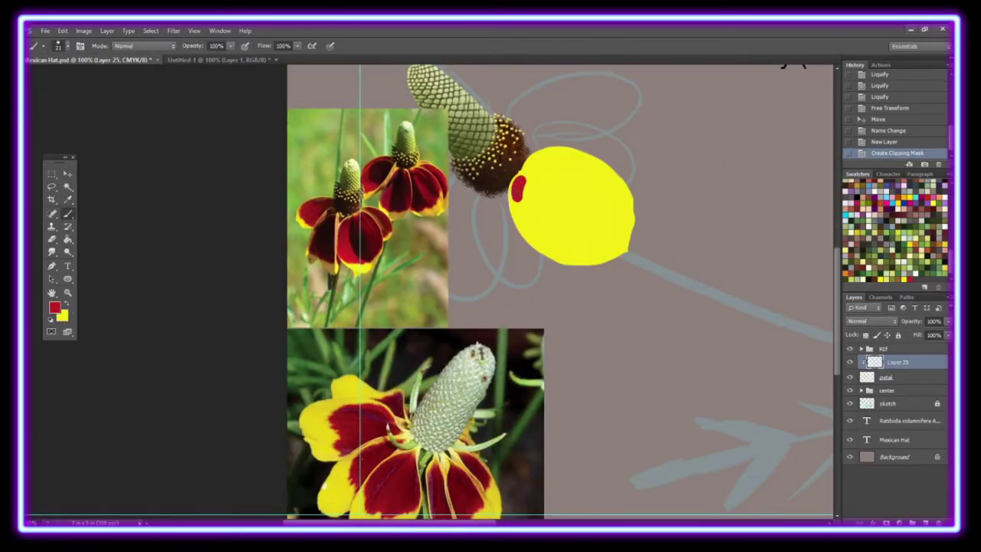
mouse_move(518, 187)
left_mouse_down()
mouse_move(556, 253)
mouse_move(556, 150)
mouse_move(575, 150)
mouse_move(613, 181)
mouse_move(600, 120)
left_mouse_up()
scroll(838, 270, "down", 1)
key("g")
left_click(586, 153)
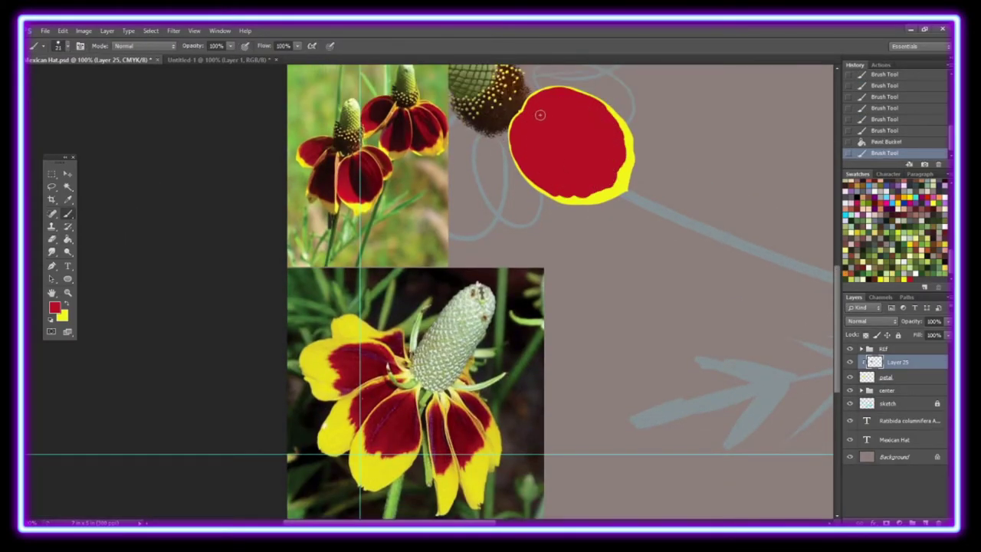
key("r")
left_click_drag(529, 184, 512, 126)
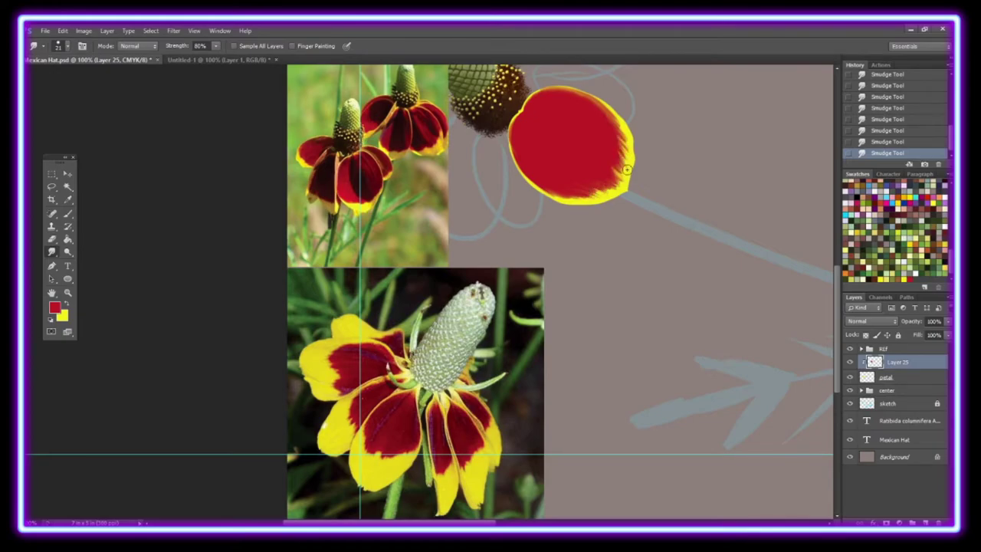
Paint dark red streaks on the petal and smudge them smooth
key("x")
left_click(54, 307)
left_click(653, 353)
key("b")
left_click_drag(537, 131, 567, 165)
mouse_move(598, 107)
left_mouse_down()
mouse_move(558, 164)
mouse_move(562, 98)
mouse_move(613, 164)
left_mouse_up()
key("F5")
scroll(131, 154, "up", 1)
key("F5")
key("r")
left_click_drag(546, 104, 598, 120)
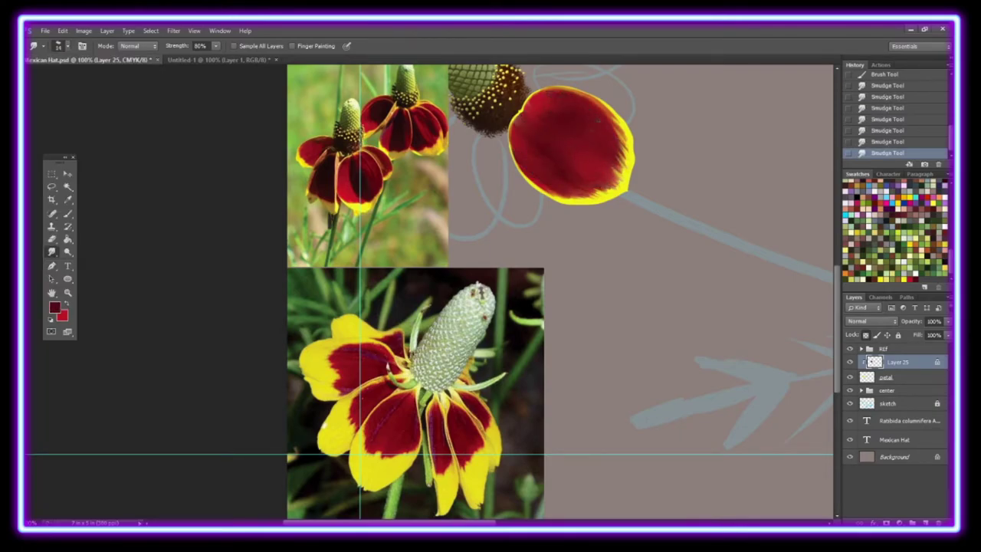
Lay a dark gradient across the petal
left_click(68, 239)
left_click(107, 238)
key("x")
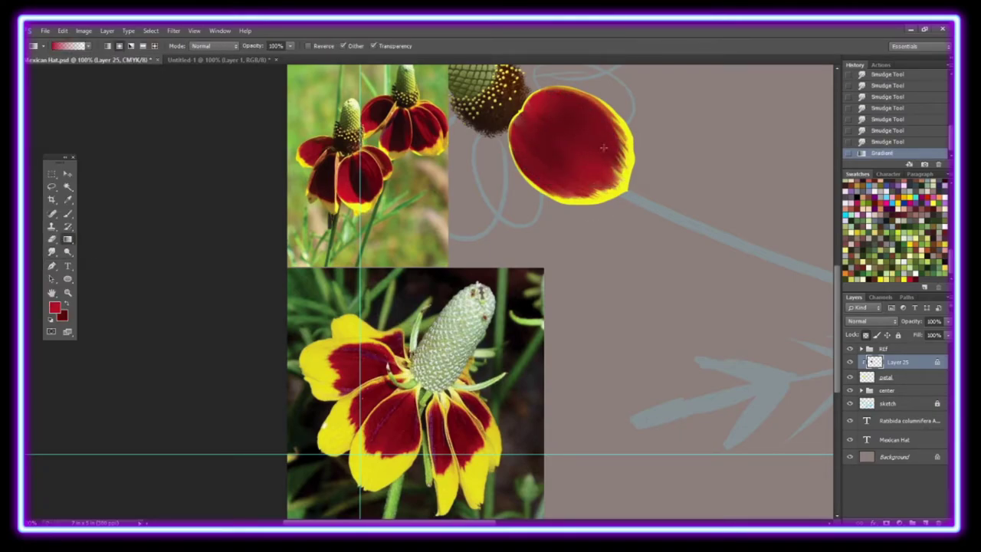
left_click_drag(539, 102, 575, 141)
Add two more clipped shading layers with dark strokes, smudged along the petal's edges
key("ctrl+shift+alt+n")
key("ctrl+alt+g")
key("b")
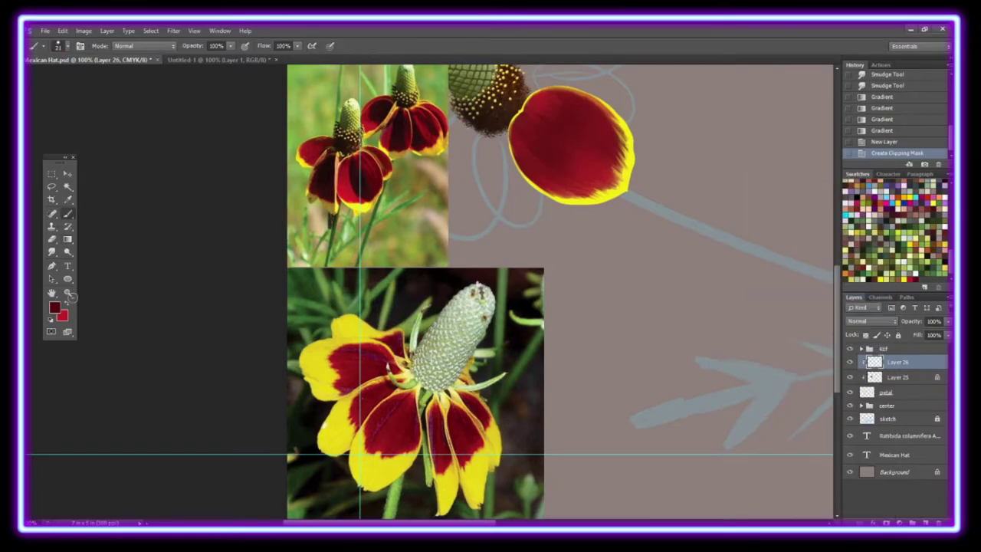
left_click_drag(529, 117, 605, 165)
key("r")
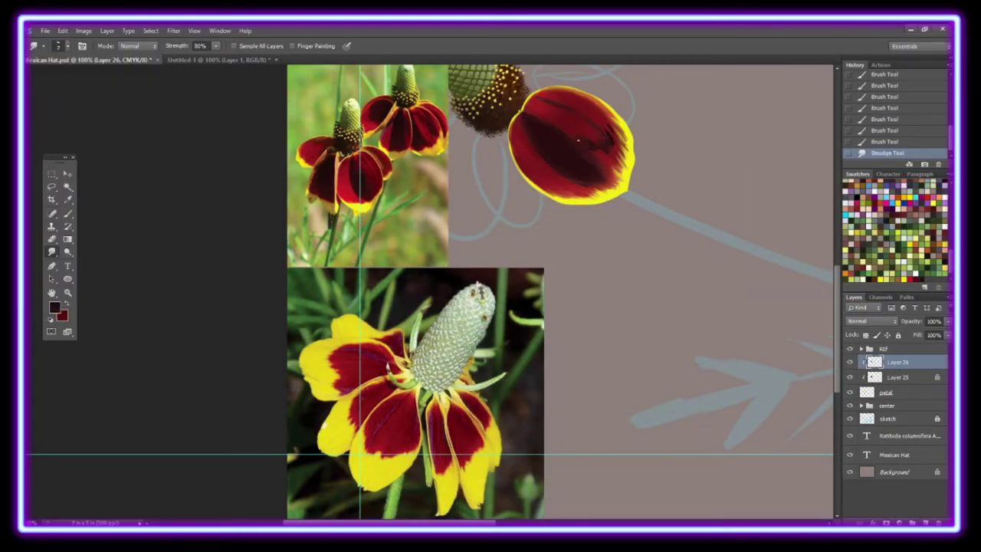
key("ctrl+shift+alt+n")
key("ctrl+alt+g")
key("b")
left_click_drag(617, 123, 546, 101)
key("r")
left_click_drag(613, 142, 625, 152)
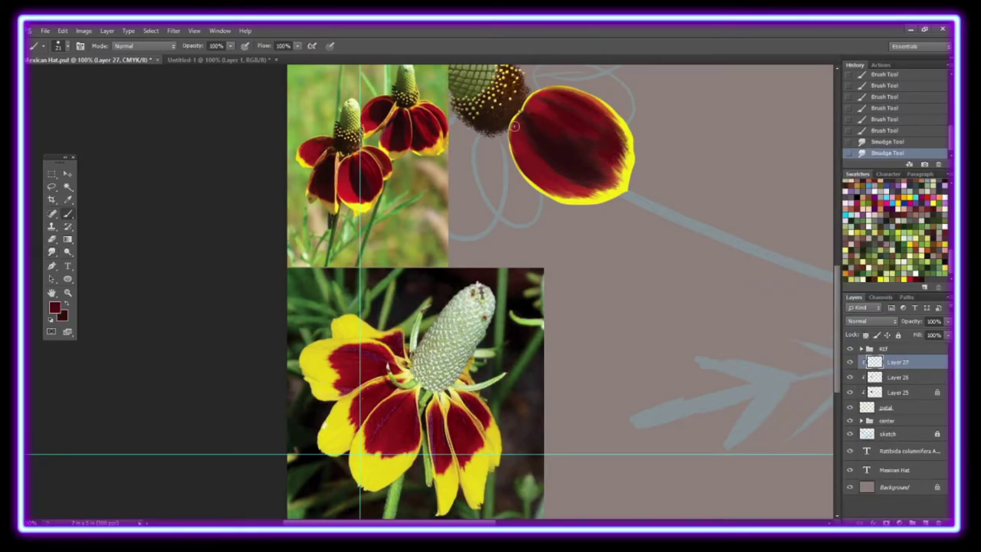
left_click_drag(523, 123, 518, 153)
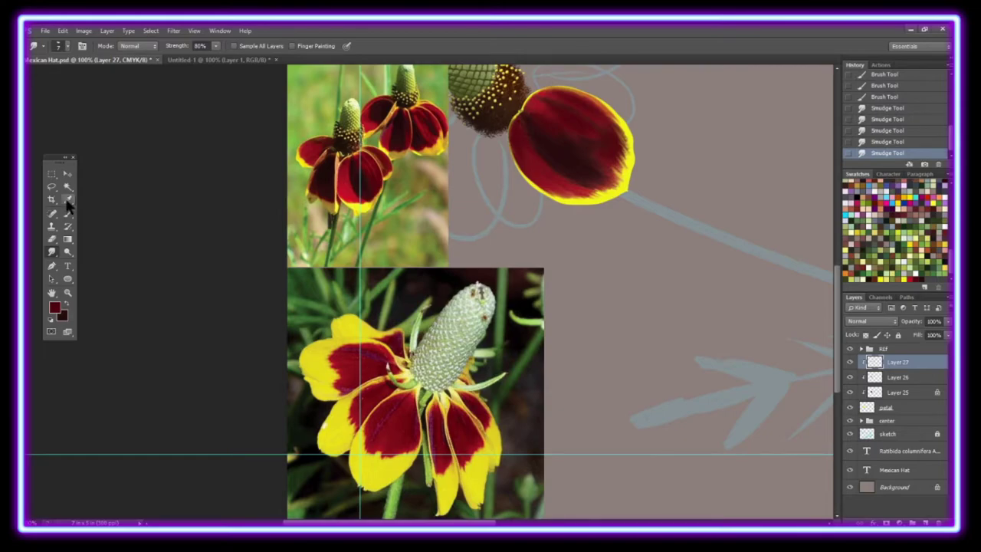
On a new clipped layer, paint gold along the petal's edge and smudge it
key("b")
left_click(510, 192, "alt")
key("ctrl+shift+alt+n")
right_click(897, 362)
left_click(795, 290)
left_click_drag(621, 115, 625, 184)
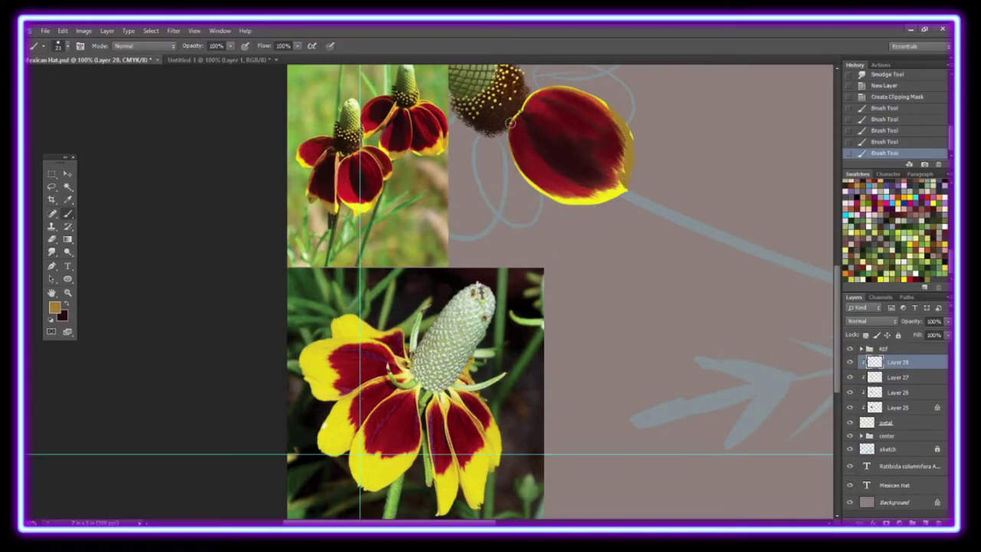
key("r")
left_click_drag(537, 180, 575, 201)
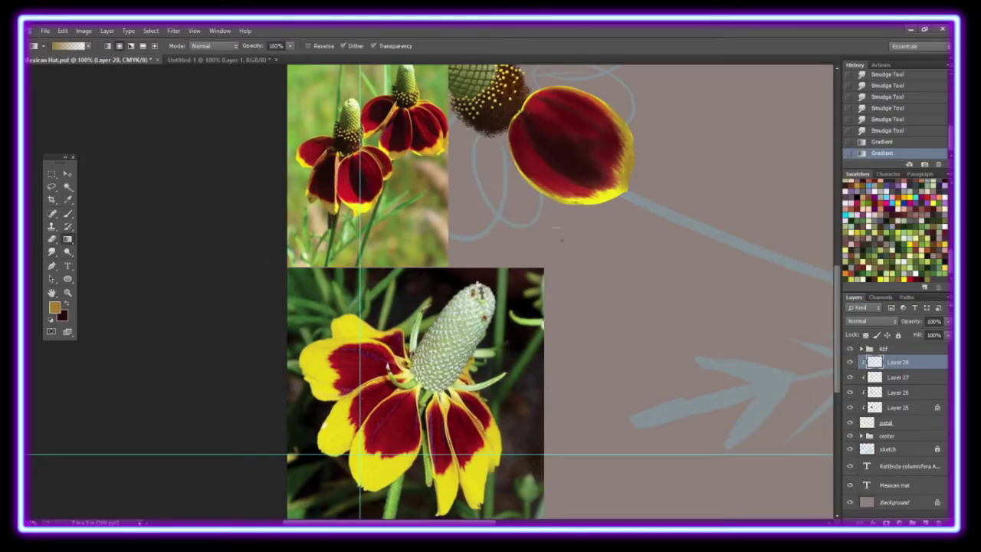
right_click(897, 362)
left_click(824, 285)
Paint a yellow rim along the petal's right and top edges, erasing excess at upper right
key("x")
left_click(54, 306)
left_click(658, 353)
key("b")
left_click_drag(631, 153, 633, 184)
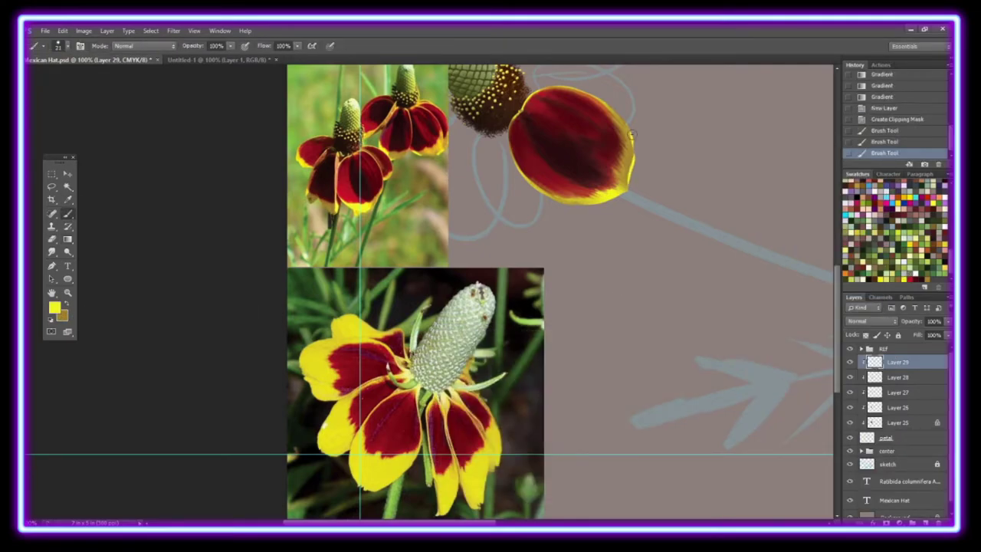
left_click_drag(623, 107, 629, 140)
left_click_drag(560, 88, 607, 104)
key("r")
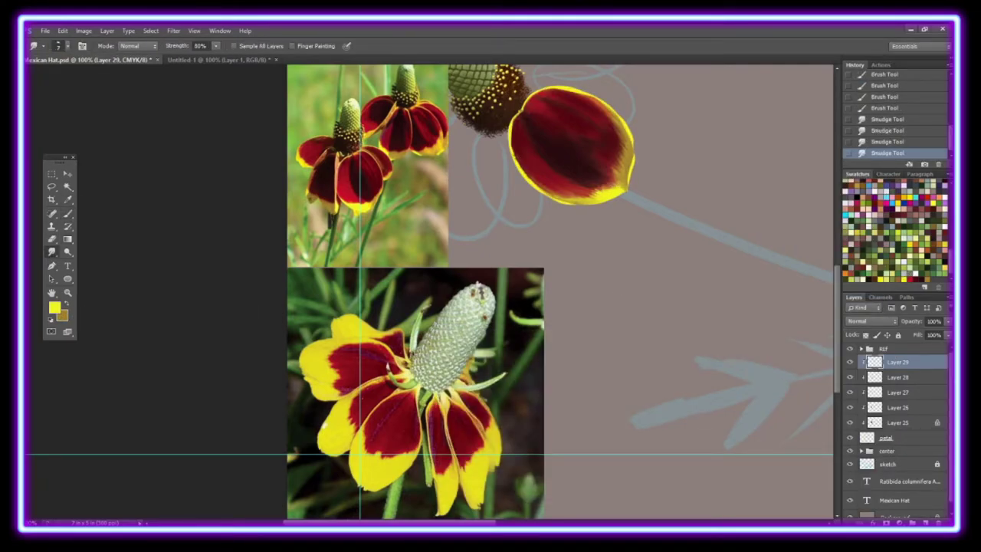
key("e")
left_click_drag(549, 100, 616, 118)
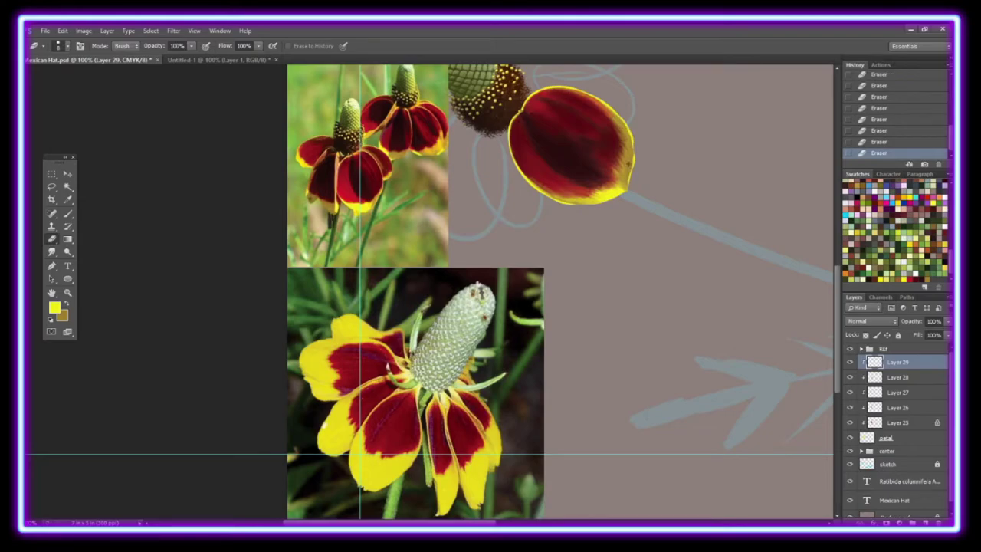
Add another clipped layer with red and darker red streaks across the petal
key("ctrl+alt+shift+n")
key("ctrl+alt+g")
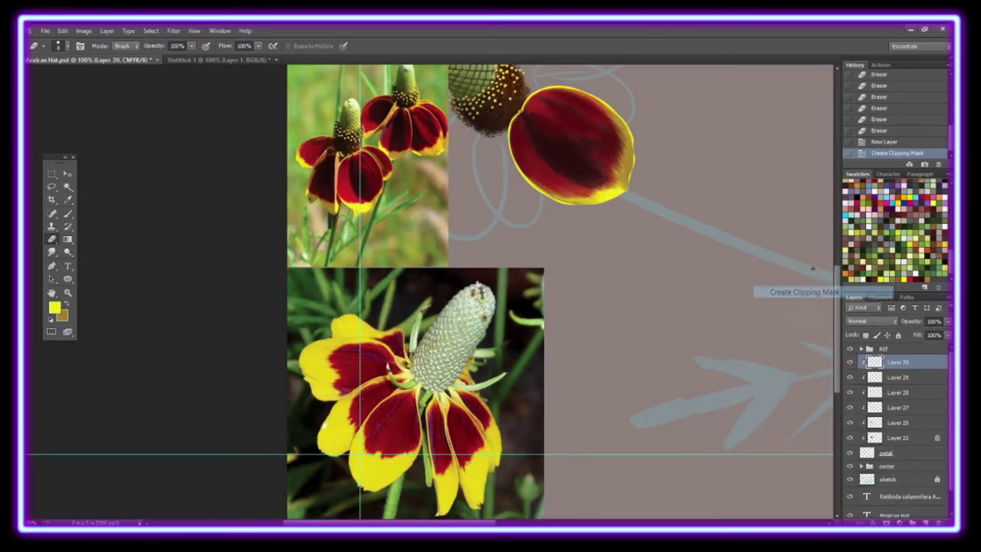
left_click(68, 214)
left_click_drag(546, 98, 591, 136)
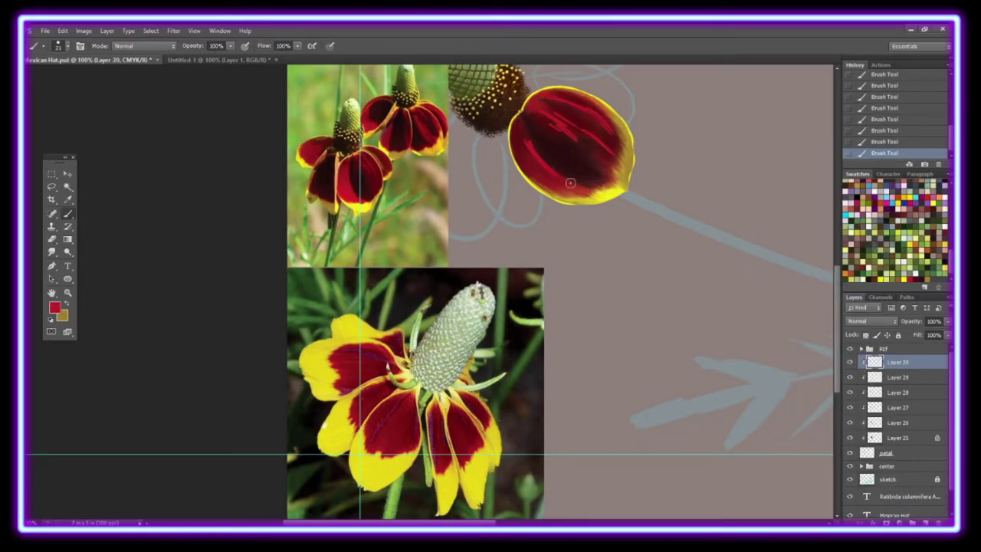
key("r")
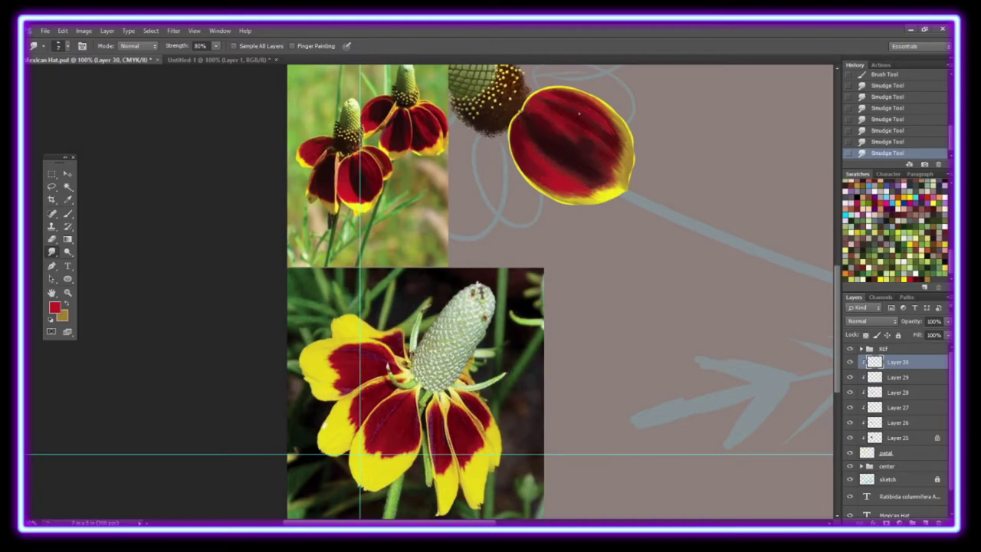
key("b")
left_click(559, 156, "alt")
left_click_drag(554, 132, 596, 147)
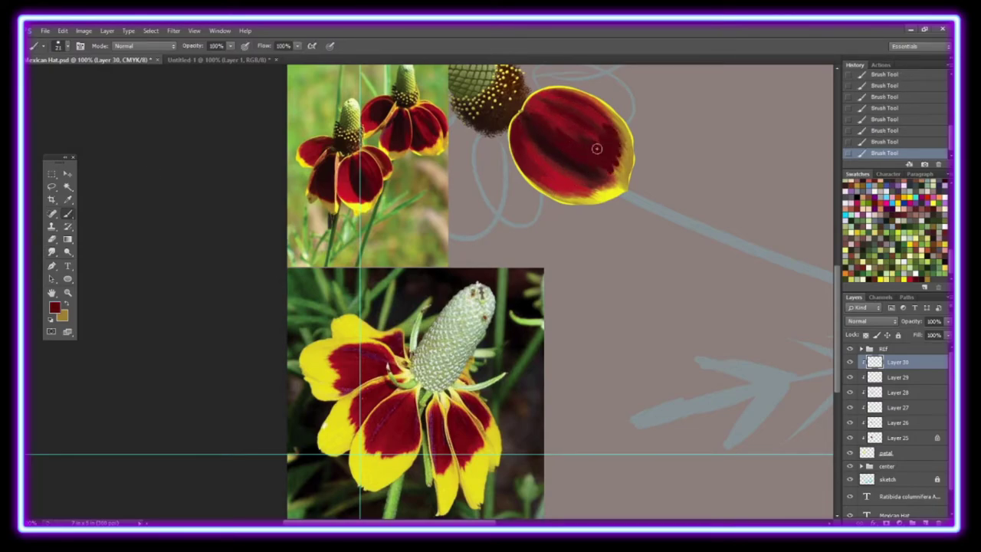
Add a new layer clipped to the petal
key("r")
key("z")
key("ctrl+0")
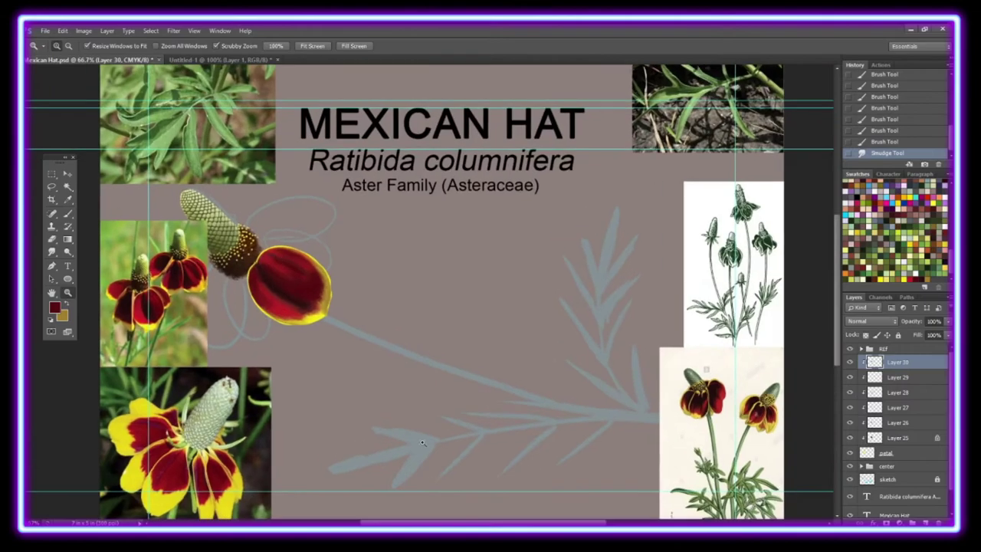
key("ctrl+1")
key("ctrl+alt+shift+n")
right_click(891, 362)
left_click(801, 292)
Smudge the petal's red shading with a softer brush and lower that layer's opacity to 67%
key("r")
left_click(58, 46)
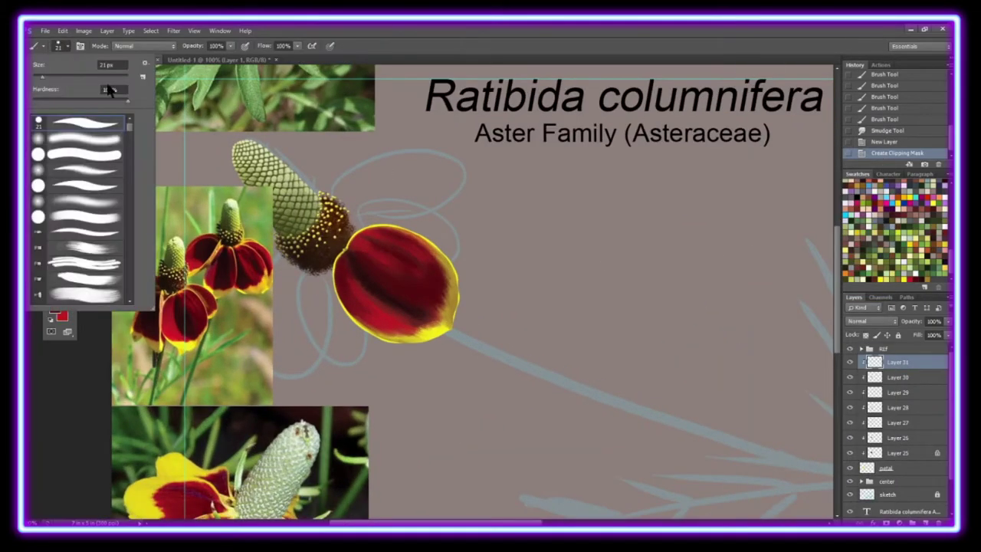
left_click_drag(368, 306, 395, 322)
left_click(58, 46)
mouse_move(368, 264)
left_mouse_down()
mouse_move(421, 284)
mouse_move(430, 299)
mouse_move(406, 337)
left_mouse_up()
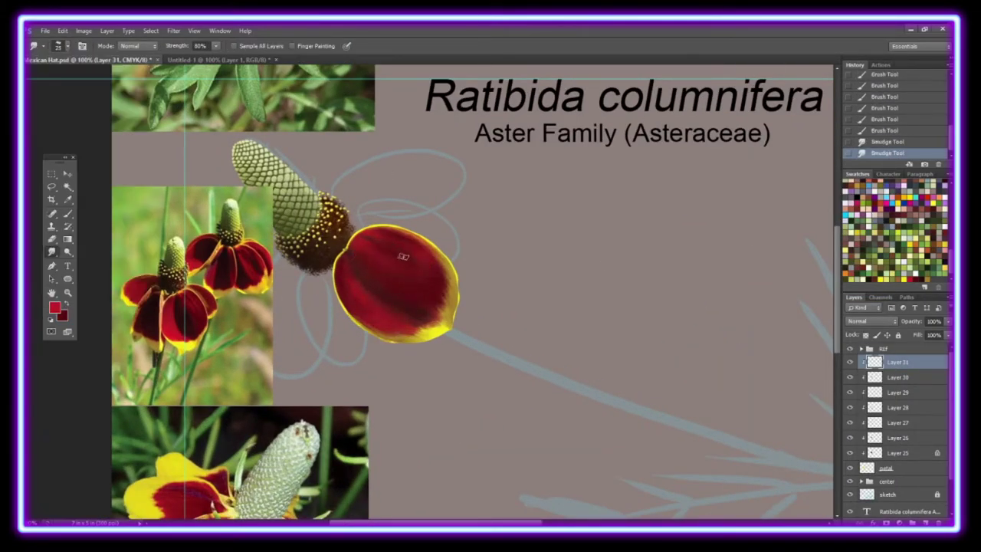
left_click_drag(911, 322, 893, 321)
left_click_drag(471, 225, 615, 225)
Add clipped layers with a gradient and smudged dark strokes across the petal
key("ctrl+shift+alt+n")
key("ctrl+alt+g")
key("g")
left_click_drag(540, 230, 536, 337)
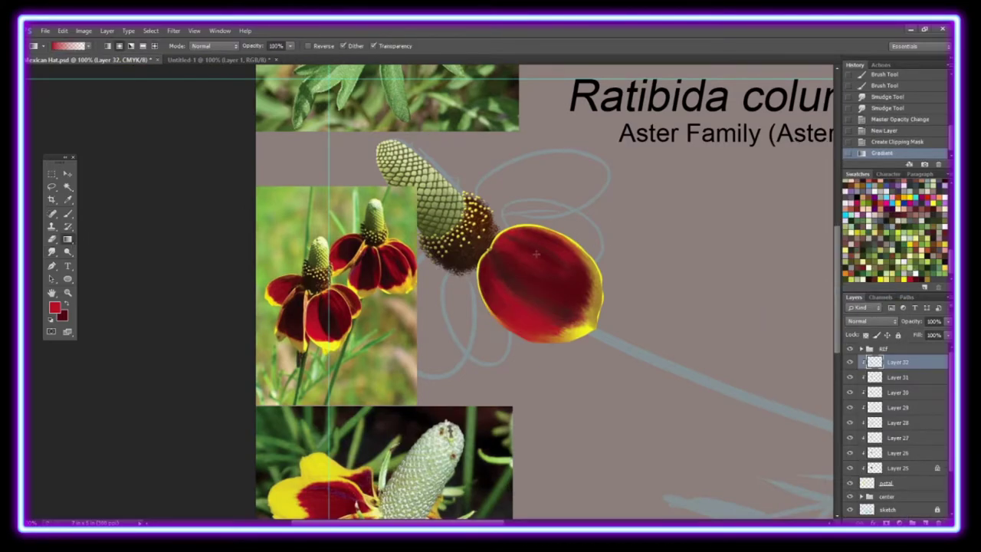
key("shift+alt+g")
key("ctrl+shift+alt+n")
key("x")
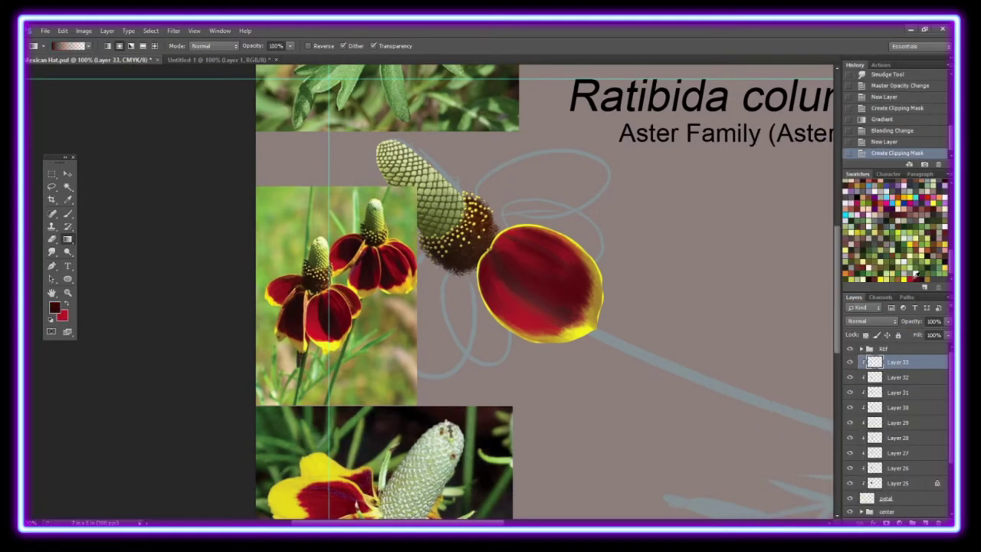
key("b")
mouse_move(506, 260)
left_mouse_down()
mouse_move(556, 311)
mouse_move(565, 292)
mouse_move(575, 322)
mouse_move(297, 266)
mouse_move(326, 305)
mouse_move(282, 308)
left_mouse_up()
key("r")
Smudge the petal's edge colours together on another clipped layer
key("ctrl+shift+alt+n")
key("ctrl+alt+g")
key("b")
key("r")
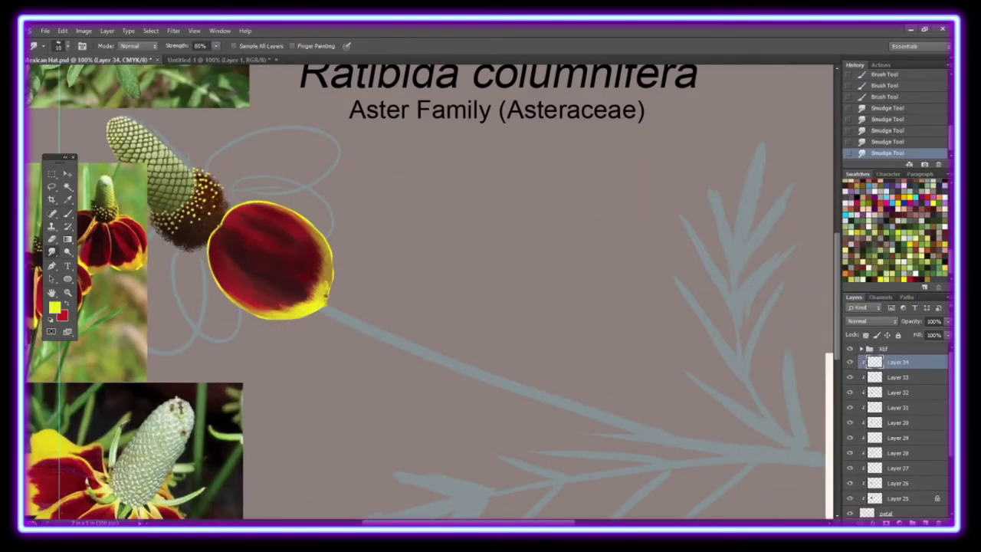
mouse_move(328, 280)
left_mouse_down()
mouse_move(316, 300)
mouse_move(534, 291)
left_mouse_up()
key("b")
key("r")
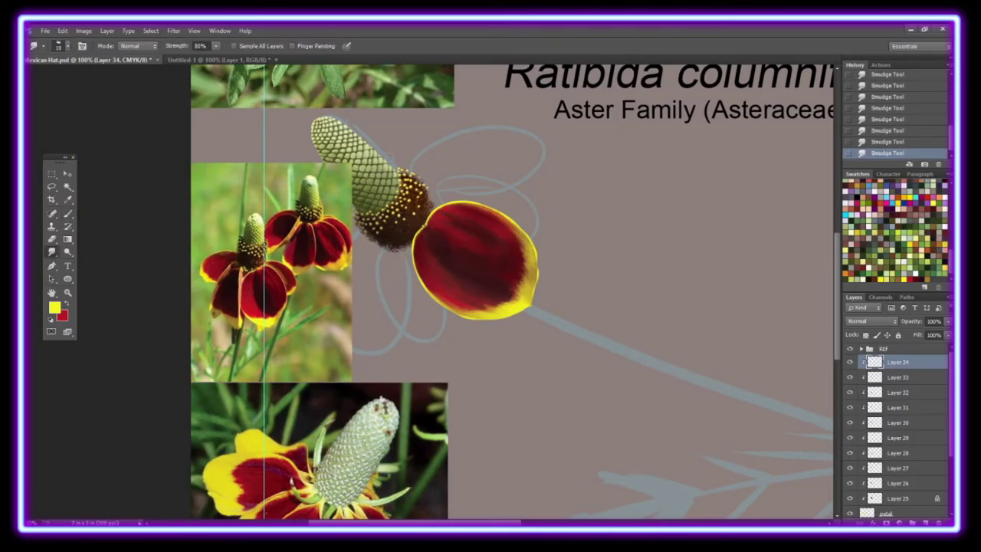
On a new clipped layer, smudge the petal's upper-left edge and set its opacity to 65%
left_click(927, 522)
right_click(901, 362)
left_click(805, 290)
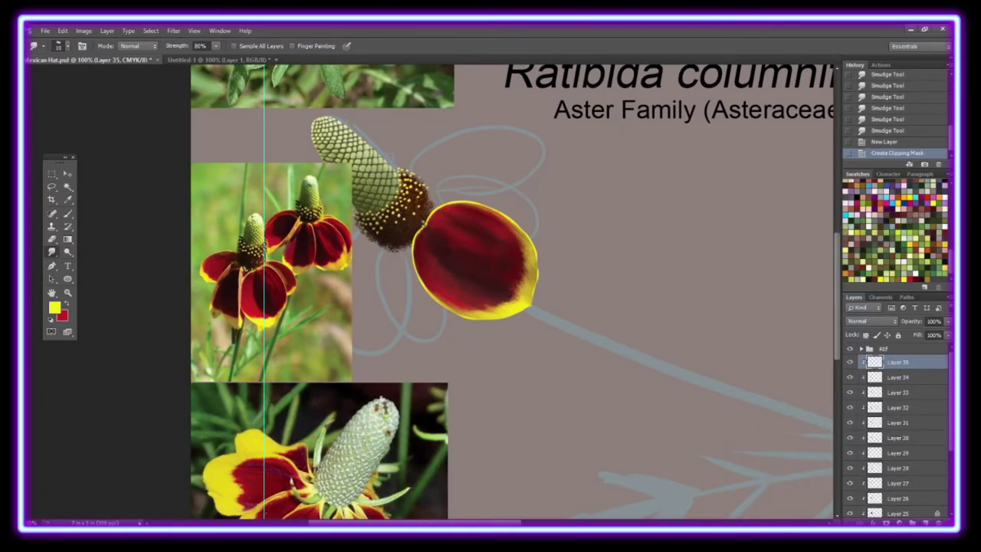
left_click_drag(423, 238, 438, 216)
left_click_drag(432, 219, 455, 207)
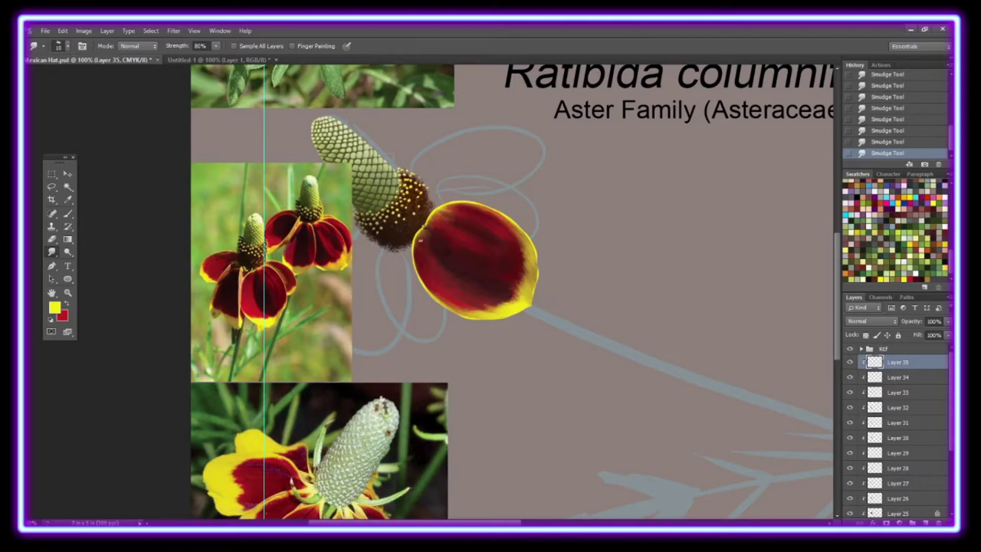
left_click(871, 321)
left_click_drag(947, 321, 931, 334)
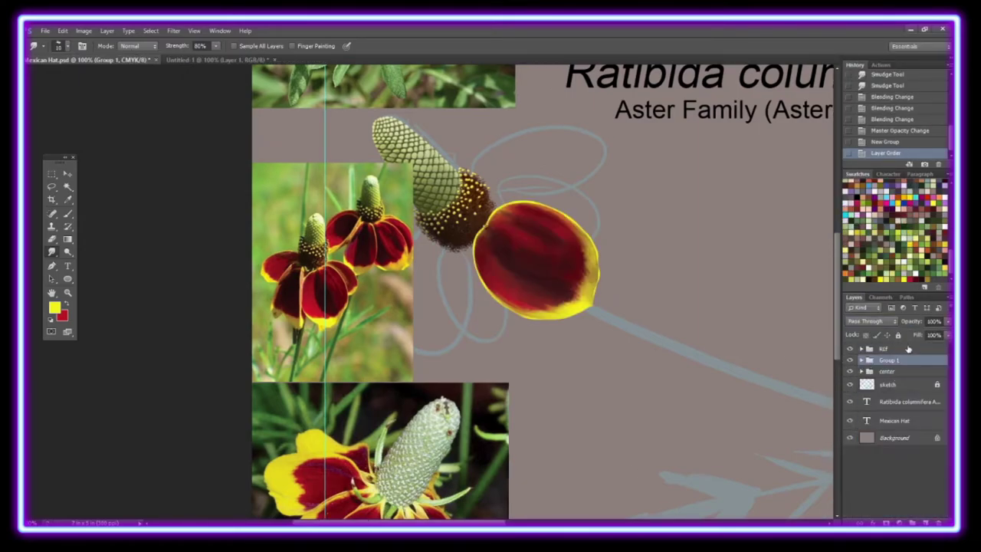
Paint a dark red second petal below the cone on a new layer
left_click_drag(846, 360, 839, 335)
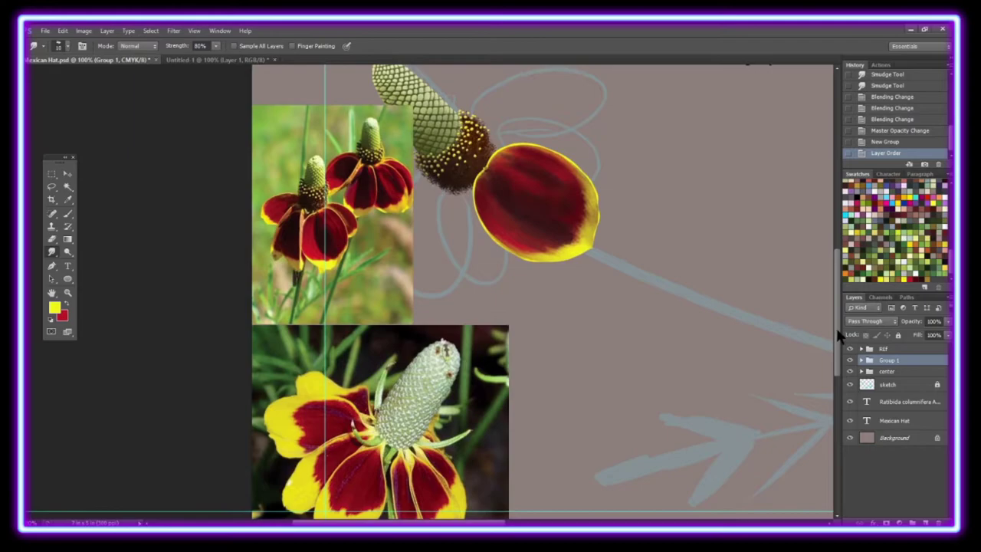
left_click(887, 371)
left_click(927, 524)
left_click(894, 264)
key("b")
left_click(462, 184)
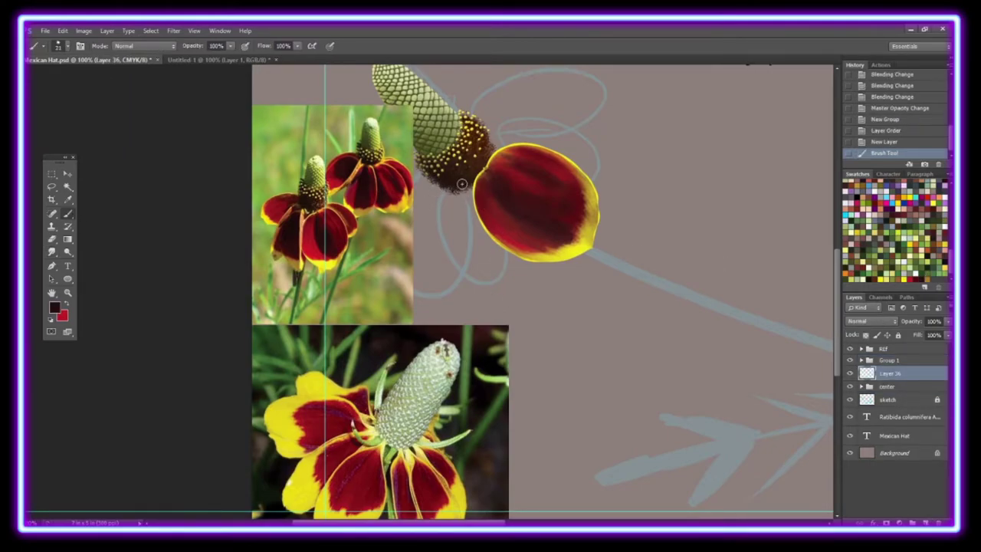
mouse_move(462, 184)
left_mouse_down()
mouse_move(444, 219)
mouse_move(487, 296)
mouse_move(464, 269)
left_mouse_up()
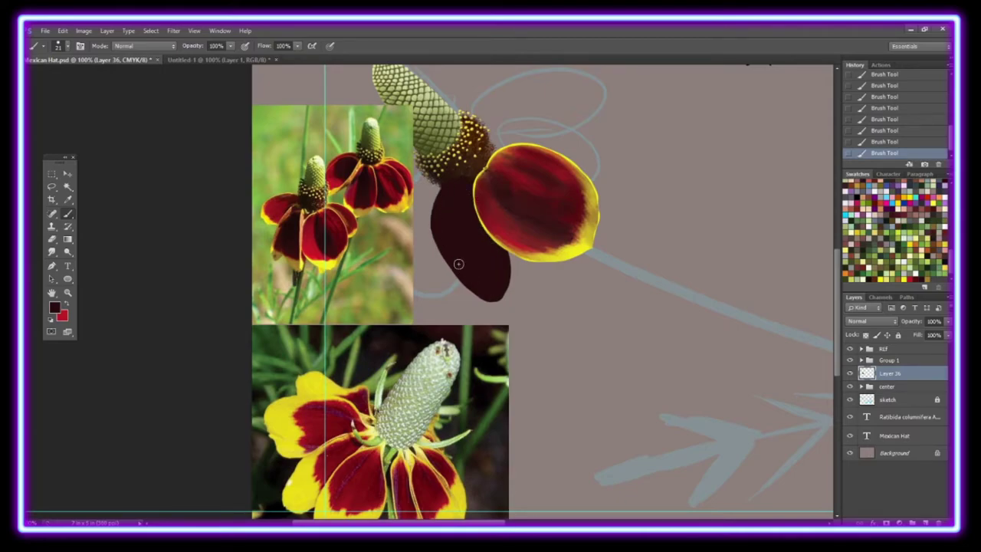
Add a layer clipped to the second petal and undo then redo its smudge strokes
key("ctrl+shift+alt+n")
key("ctrl+alt+g")
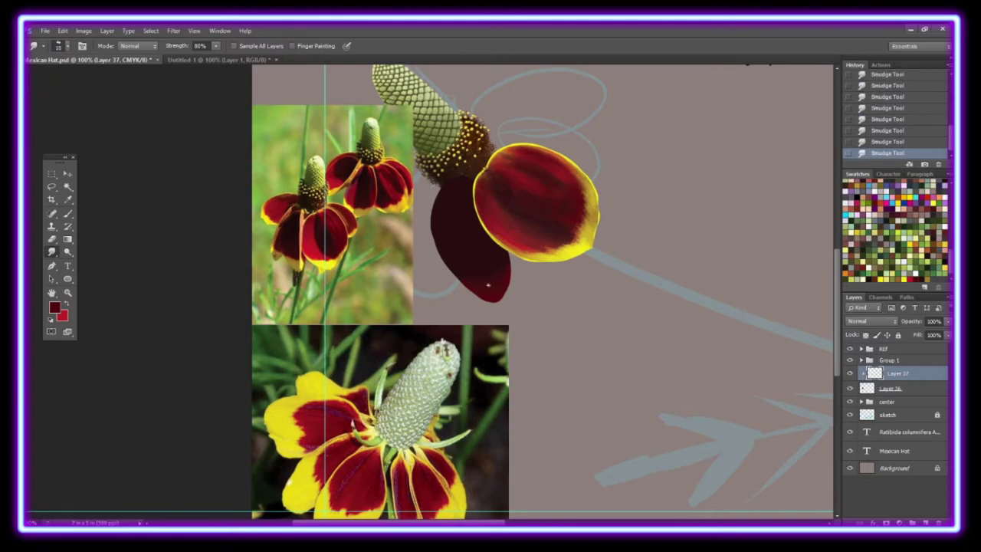
key("ctrl+alt+z")
key("ctrl+alt+z")
key("ctrl+alt+z")
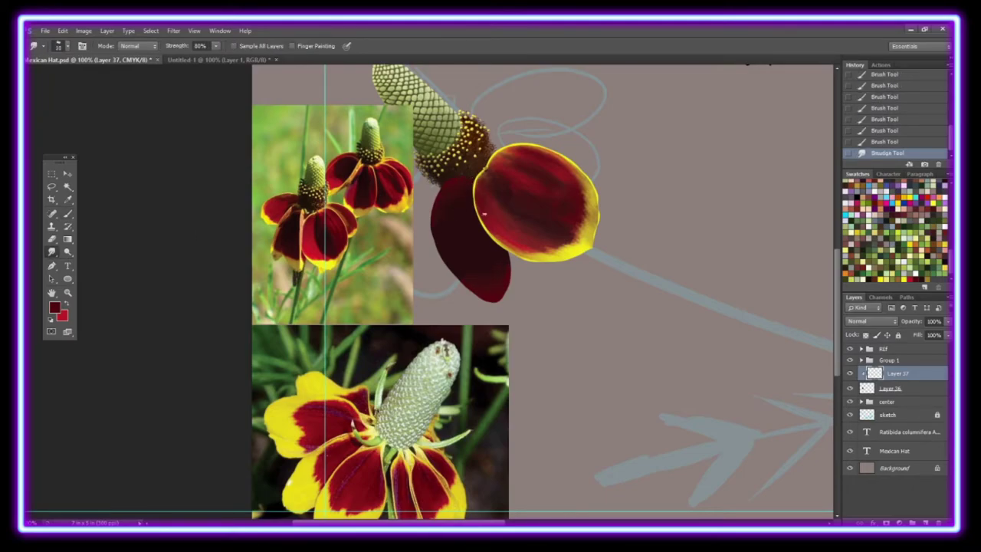
key("b")
key("ctrl+shift+z")
key("ctrl+shift+z")
key("ctrl+shift+z")
key("r")
key("ctrl+shift+z")
key("ctrl+shift+z")
key("ctrl+shift+z")
Paint and smudge a yellow tip on the second petal
right_click(894, 373)
key("Escape")
key("b")
mouse_move(460, 276)
left_mouse_down()
mouse_move(498, 295)
mouse_move(491, 299)
left_mouse_up()
key("r")
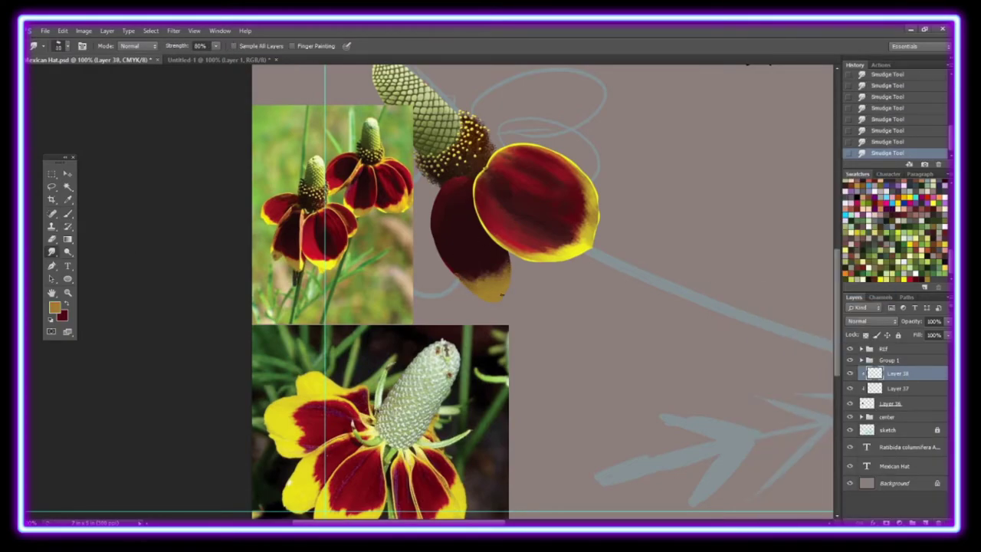
Add a clipped red layer below Layer 38 set to Color blend mode
right_click(894, 375)
key("Escape")
key("ctrl+alt+shift+n")
key("ctrl+alt+g")
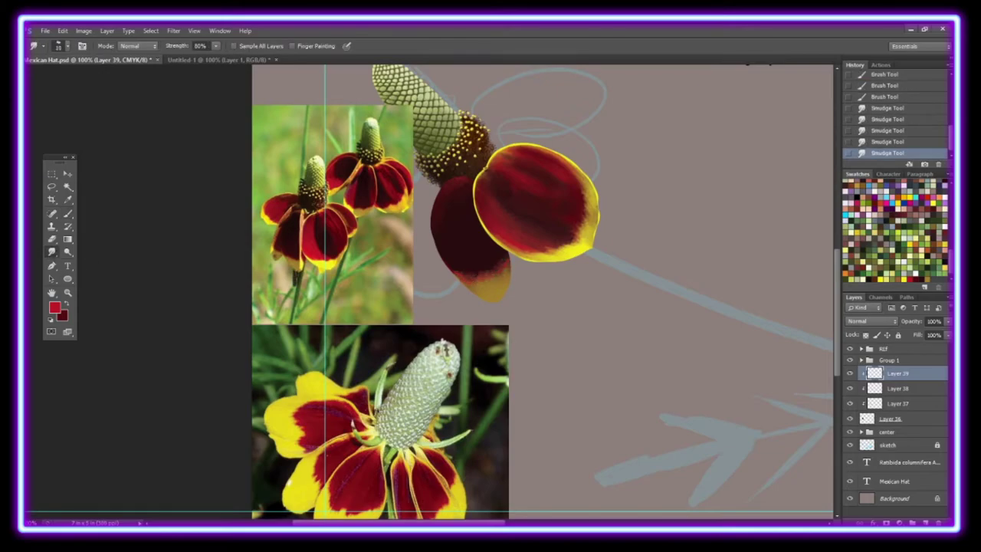
key("ctrl+bracketleft")
key("shift+alt+c")
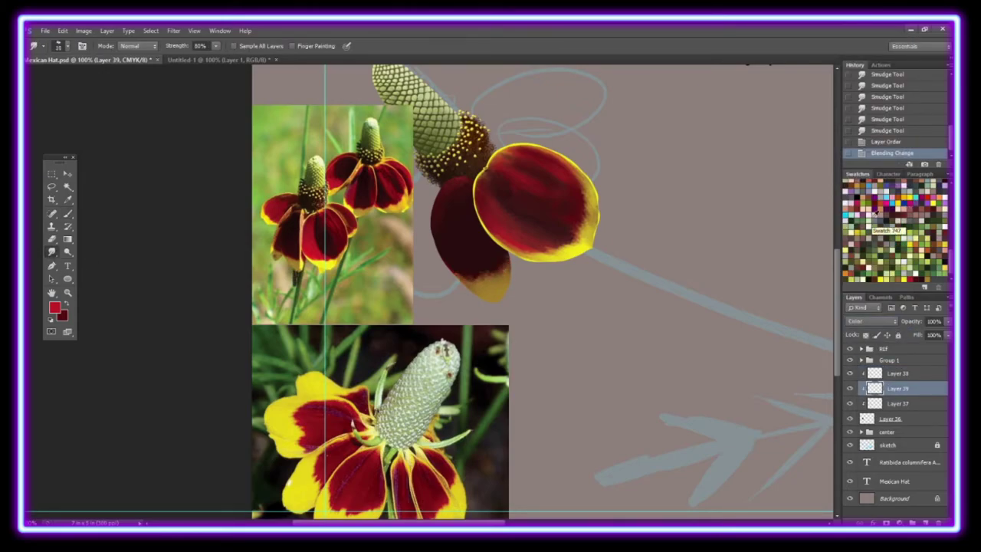
left_click(926, 523)
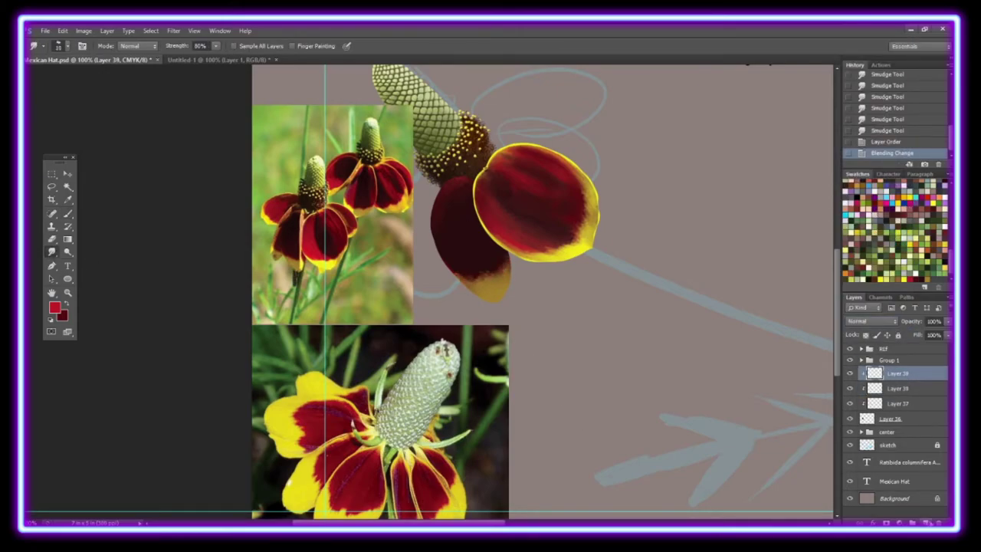
Paint a peach edge along the second petal, erasing a thin line through it
left_click(68, 199)
left_click(67, 215)
left_click_drag(465, 171, 473, 193)
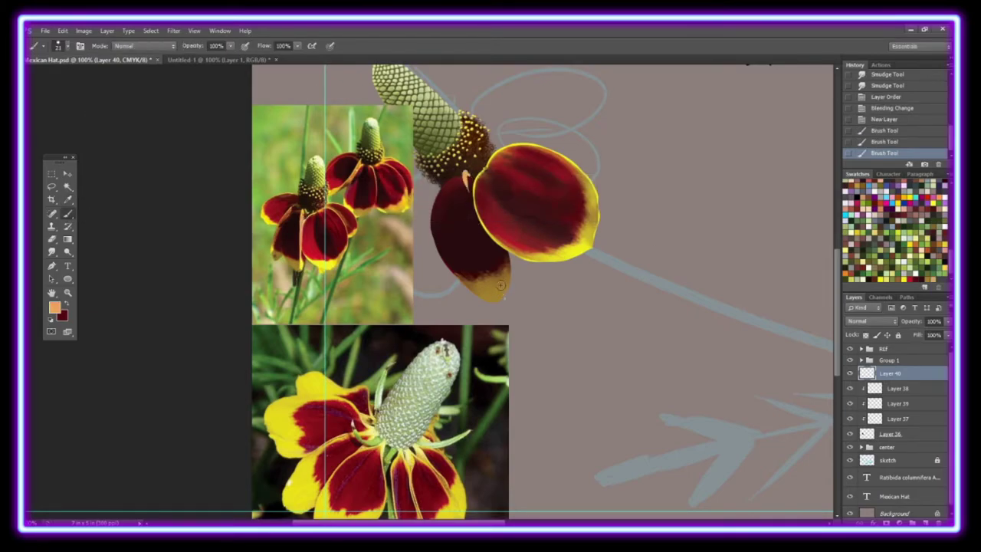
left_click_drag(477, 231, 504, 294)
left_click_drag(469, 202, 497, 270)
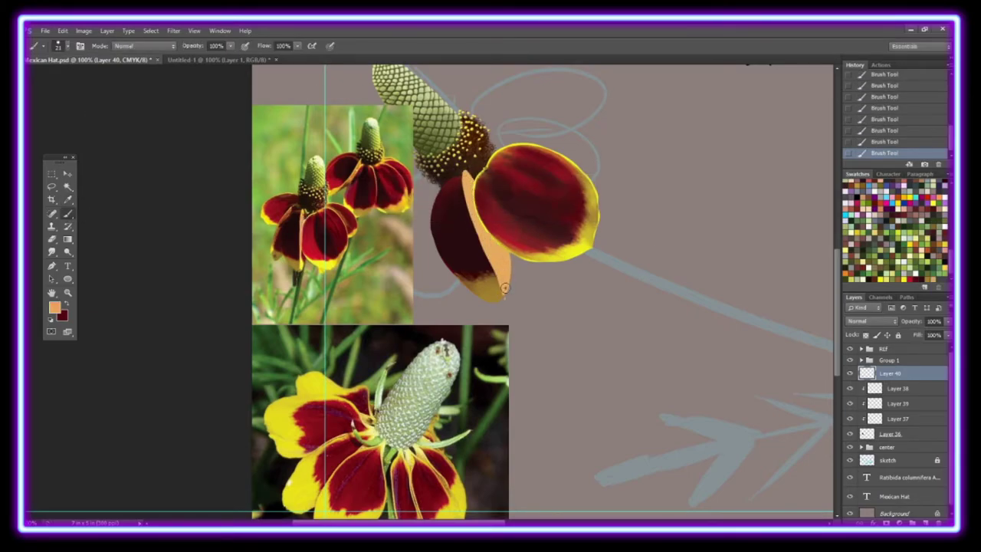
left_click_drag(464, 171, 470, 179)
left_click_drag(463, 174, 476, 222)
left_click_drag(471, 207, 494, 264)
left_click_drag(463, 173, 495, 270)
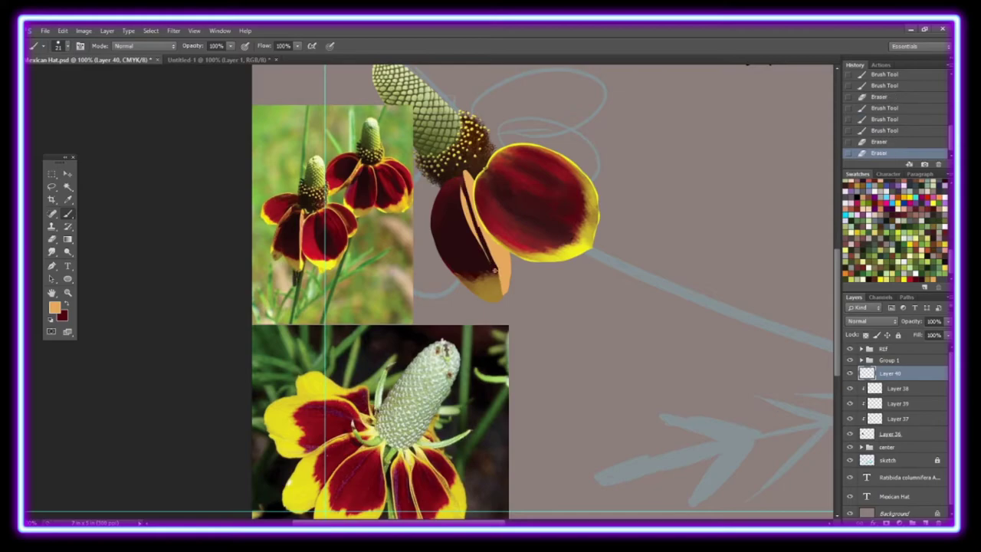
left_click_drag(464, 175, 506, 282)
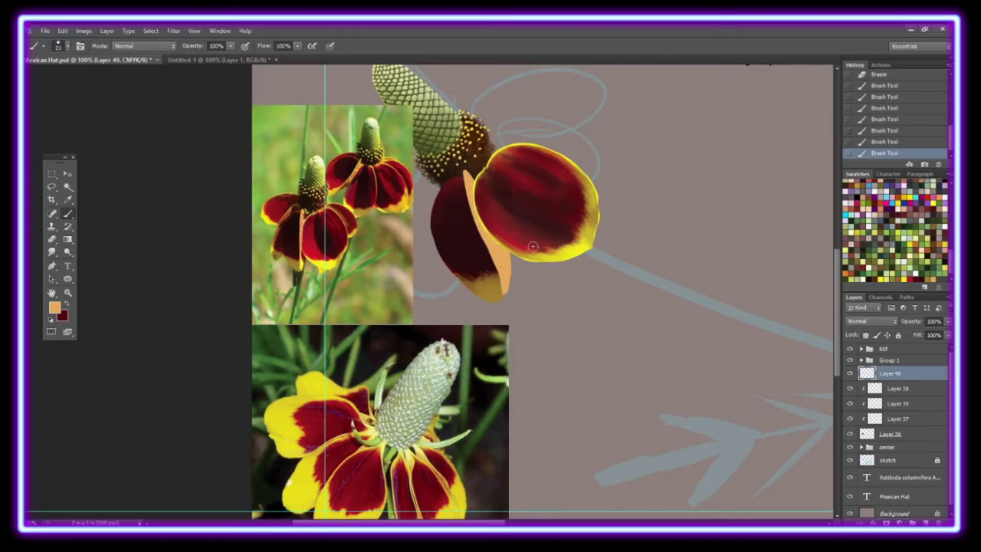
Shade the peach edge darker on a new clipped layer and smudge the shading
left_click(926, 522)
right_click(904, 373)
left_click(912, 290)
left_click_drag(495, 239, 511, 270)
left_click_drag(488, 230, 509, 266)
key("r")
left_click_drag(465, 176, 474, 198)
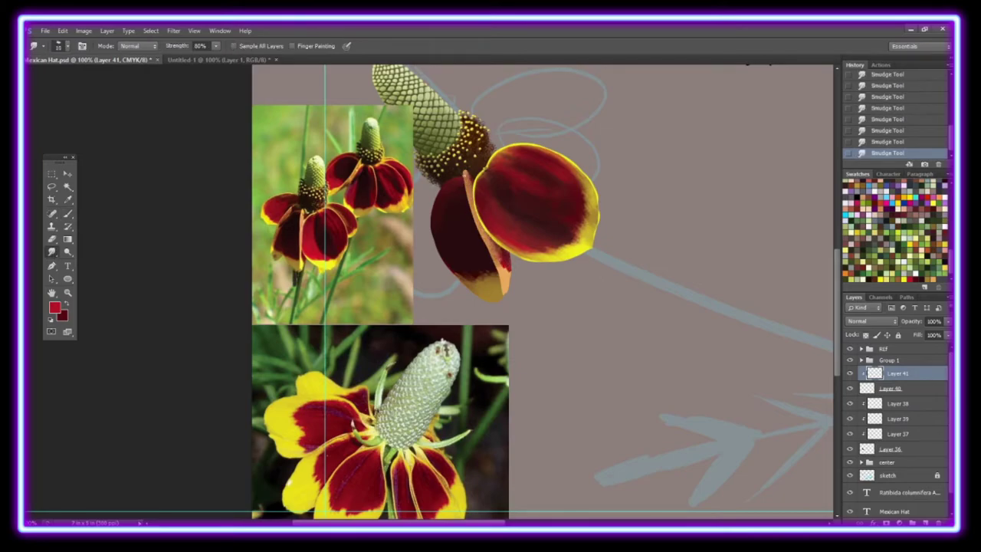
Lay a dark gradient over the petal edge on another clipped layer and smudge it smooth
left_click(916, 275)
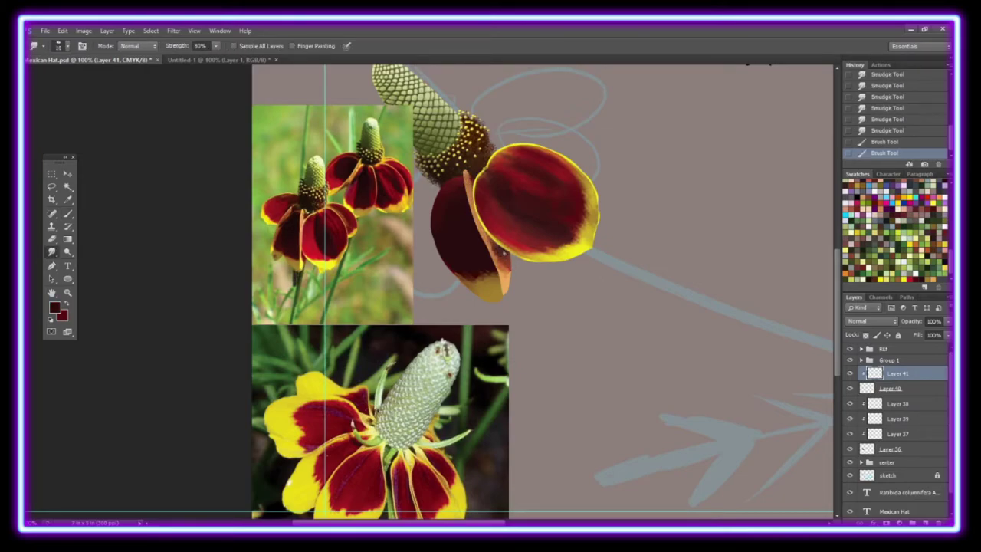
key("ctrl+alt+shift+n")
key("ctrl+alt+g")
key("g")
left_click_drag(465, 173, 481, 226)
left_click_drag(467, 177, 493, 222)
key("r")
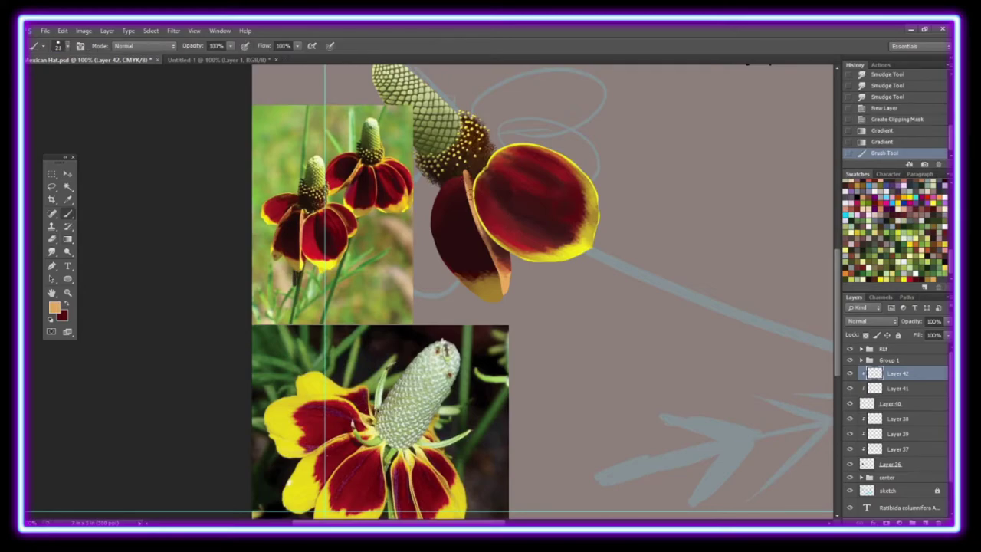
left_click_drag(464, 178, 494, 243)
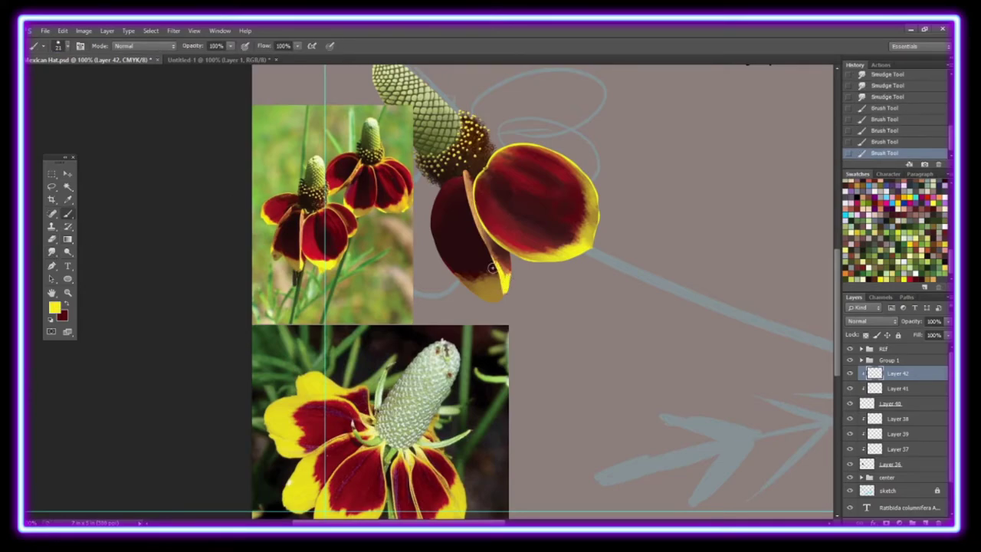
Retouch the petal edge in dark red on a clipped layer lowered to 73% opacity
key("ctrl+alt+shift+n")
right_click(920, 373)
left_click(912, 289)
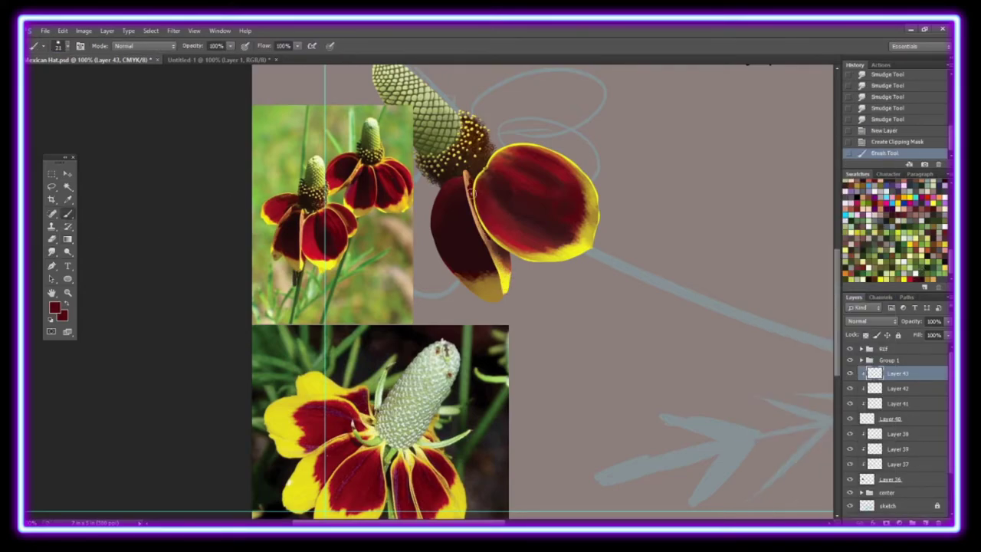
left_click_drag(466, 179, 506, 274)
key("ctrl+alt+shift+n")
key("ctrl+alt+g")
right_click(502, 269)
left_click_drag(947, 322, 929, 332)
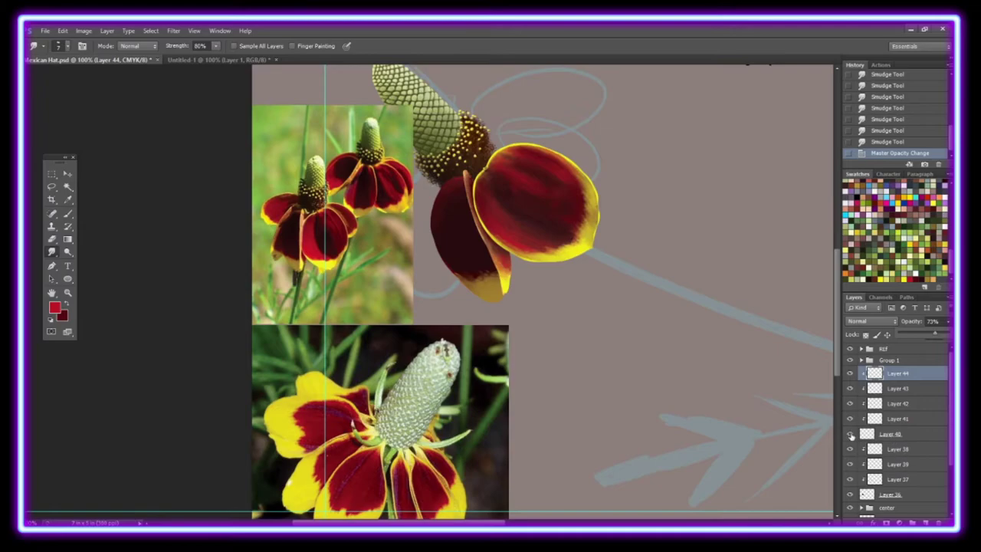
Smudge the petal colours together on a new layer faded to 65%, then pick yellow
left_click(898, 449)
key("ctrl+shift+alt+n")
mouse_move(460, 196)
left_mouse_down()
mouse_move(468, 257)
mouse_move(454, 214)
left_mouse_up()
left_click_drag(947, 321, 924, 340)
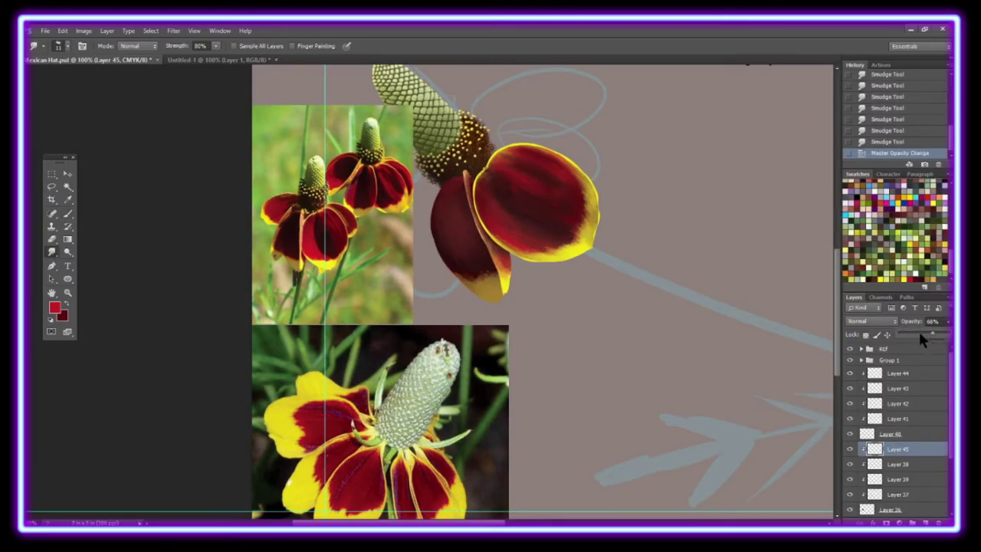
key("ctrl+shift+alt+n")
left_click(919, 275)
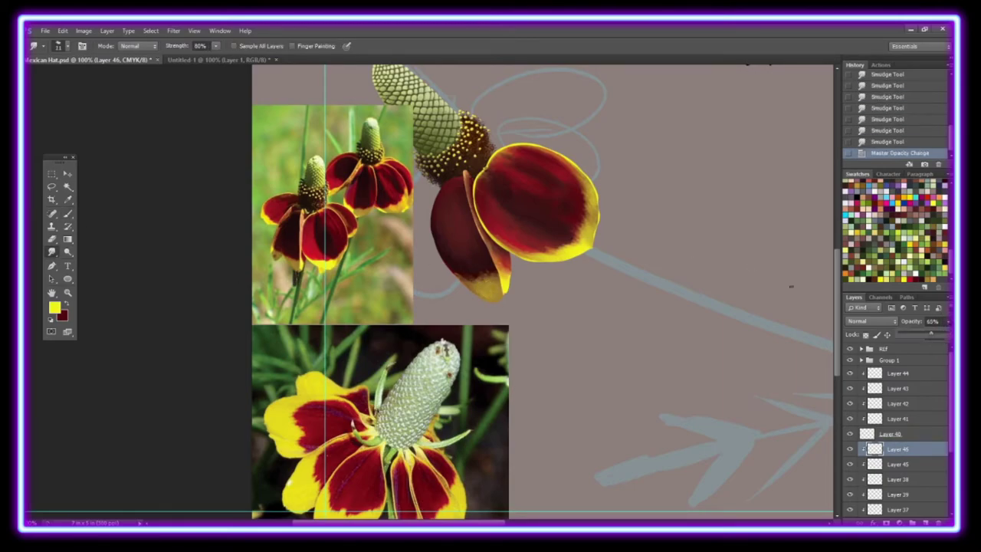
Group the second petal's Layers 41–46 into Group 2 and zoom in on the flower head
key("z")
key("ctrl+0")
left_click(909, 374, "shift")
key("ctrl+g")
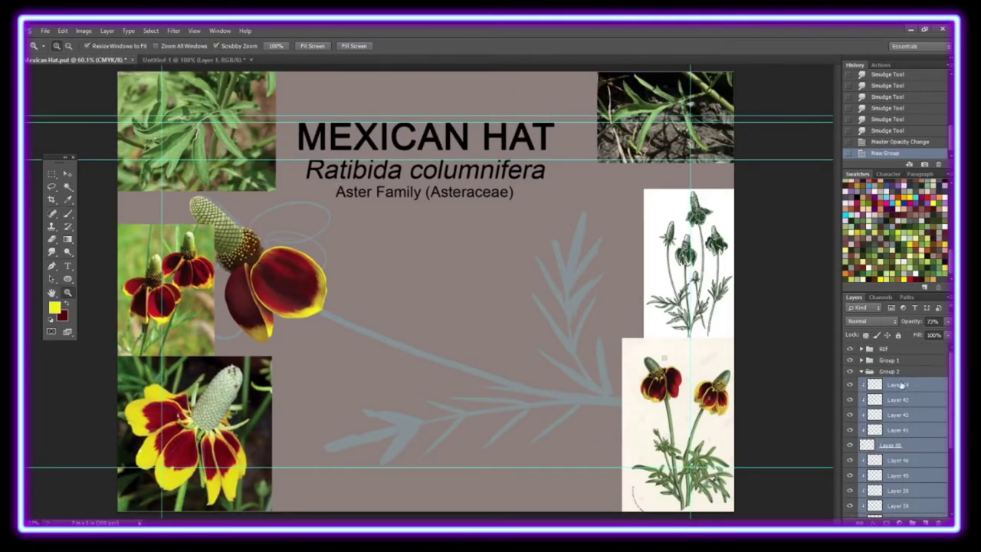
key("v")
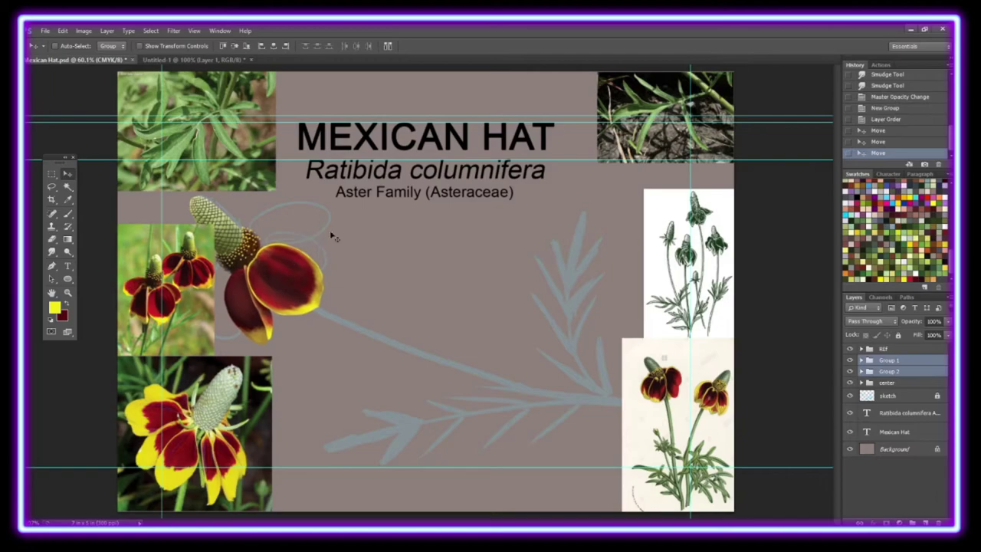
key("z")
left_click(245, 246)
left_click(259, 288)
Hide the reference photos and paint a yellow-filled petal left of the cone above the sketch
left_click_drag(131, 478, 343, 481)
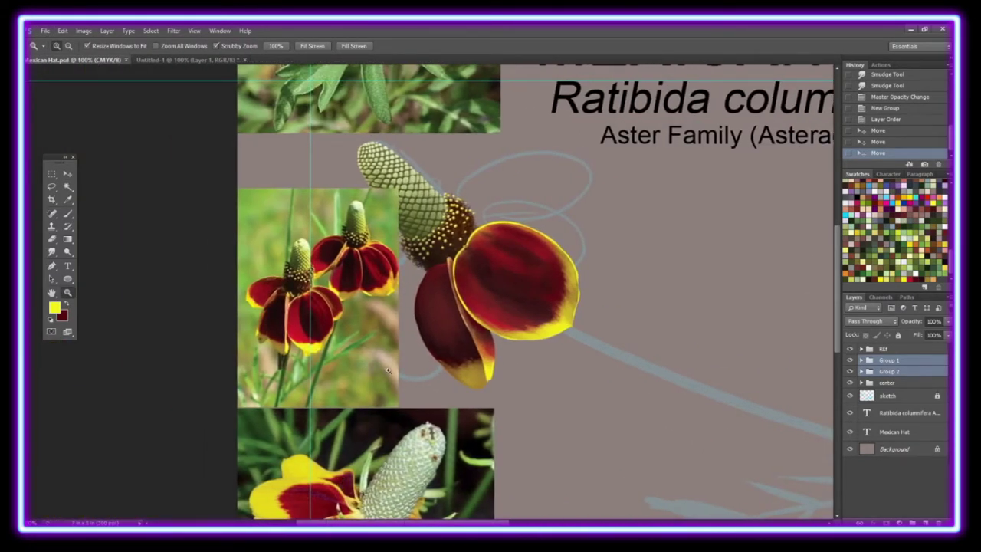
left_click(849, 349)
left_click(889, 396)
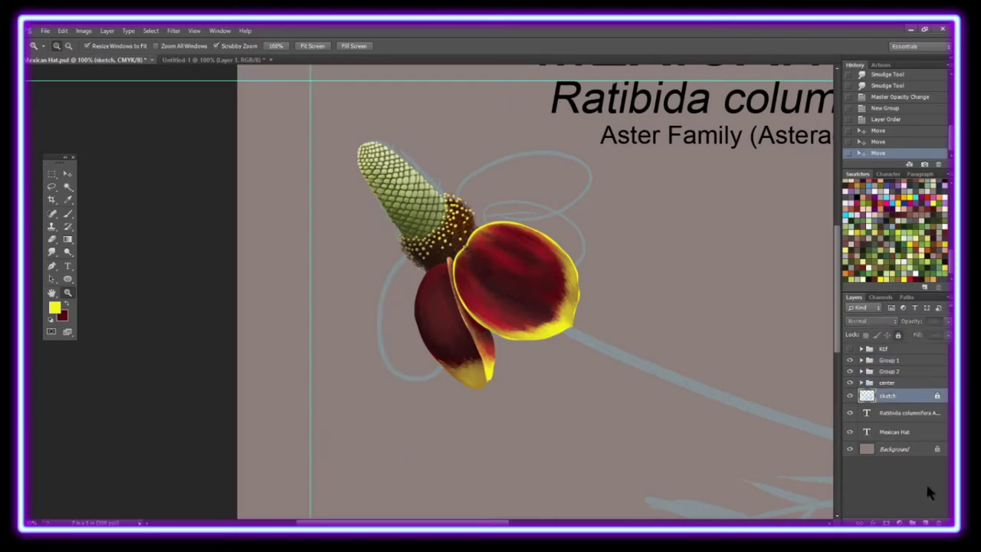
left_click(925, 522)
key("b")
mouse_move(403, 255)
left_mouse_down()
mouse_move(375, 297)
mouse_move(418, 380)
mouse_move(383, 276)
mouse_move(366, 314)
left_mouse_up()
right_click(67, 239)
left_click(100, 250)
left_click(416, 371)
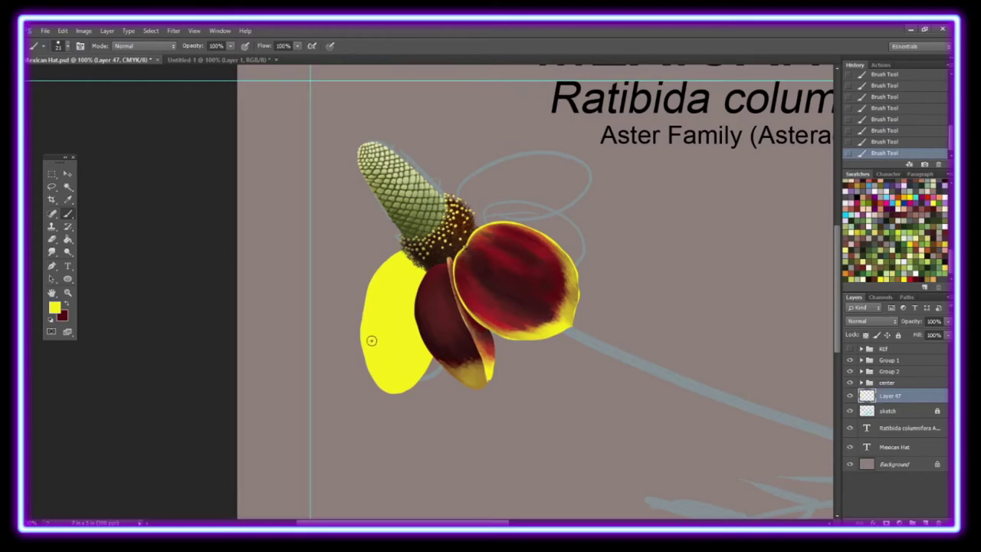
Make the yellow petal's right edge fuller, trying the Liquify filter first
left_click(173, 31)
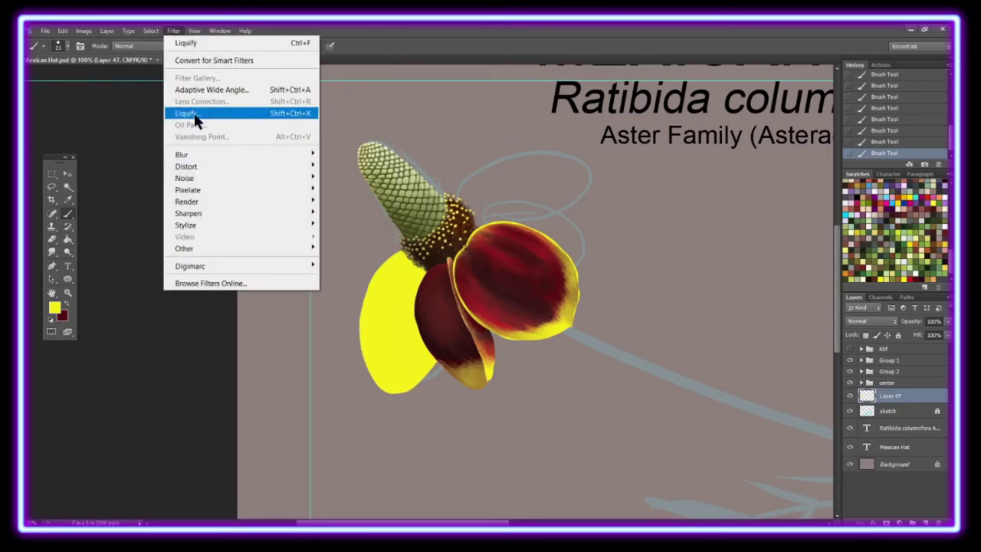
left_click(192, 114)
key("ctrl+plus")
key("ctrl+plus")
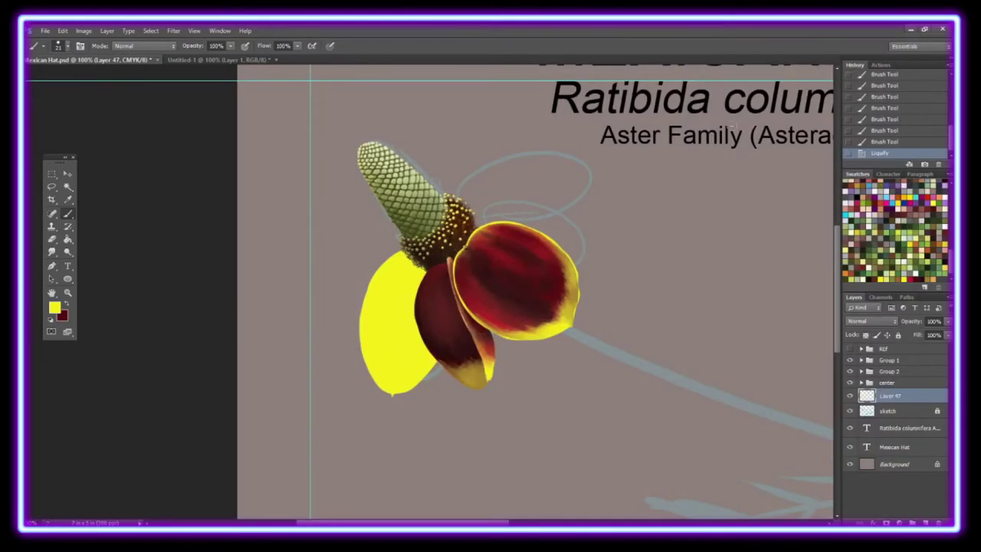
left_click_drag(449, 307, 431, 383)
left_click_drag(430, 249, 454, 322)
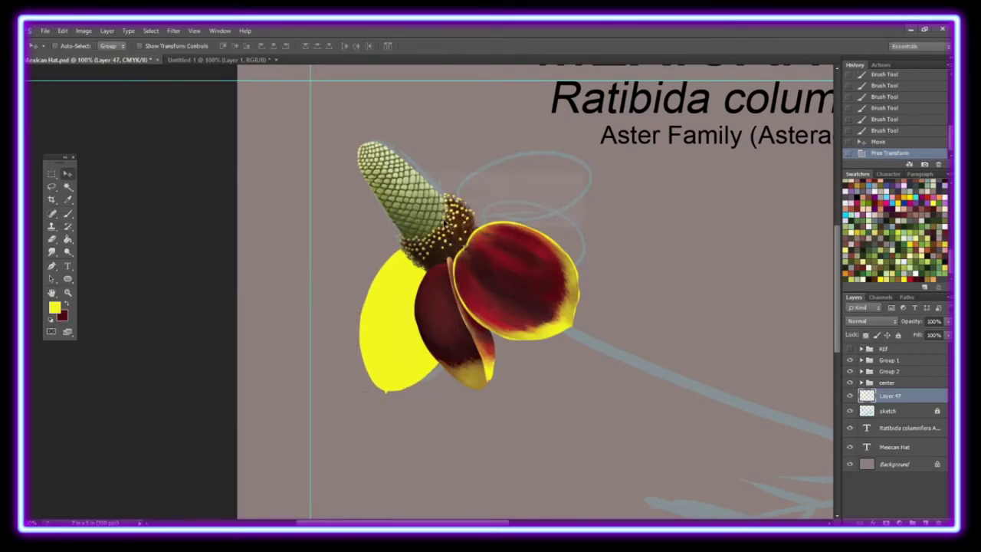
Duplicate Layer 47, flip the copy vertically and rotate it upward behind the red petal
left_click(573, 189)
key("ctrl+t")
left_click_drag(565, 180, 576, 187)
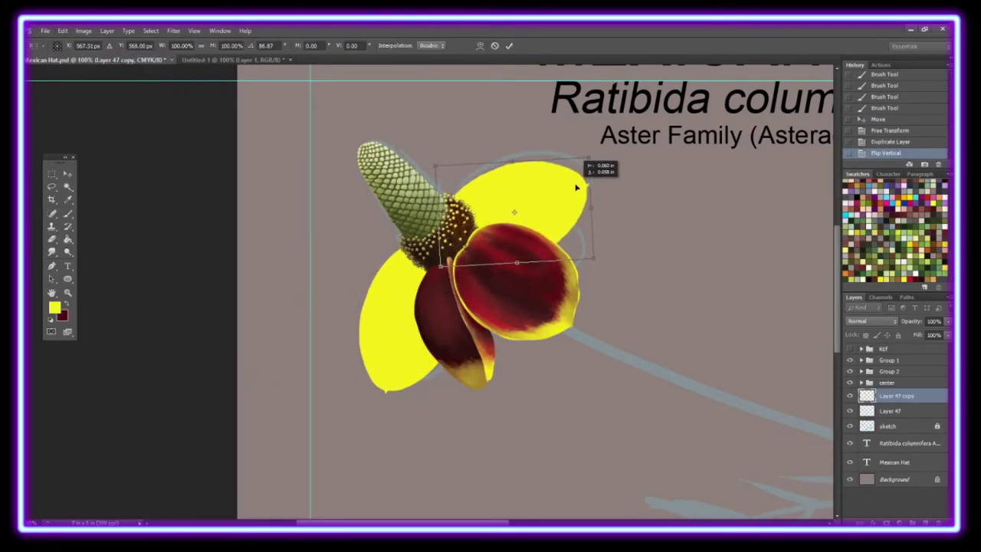
key("Return")
Paint the left petal red on a clipped layer and smudge it into the yellow edge
right_click(889, 412)
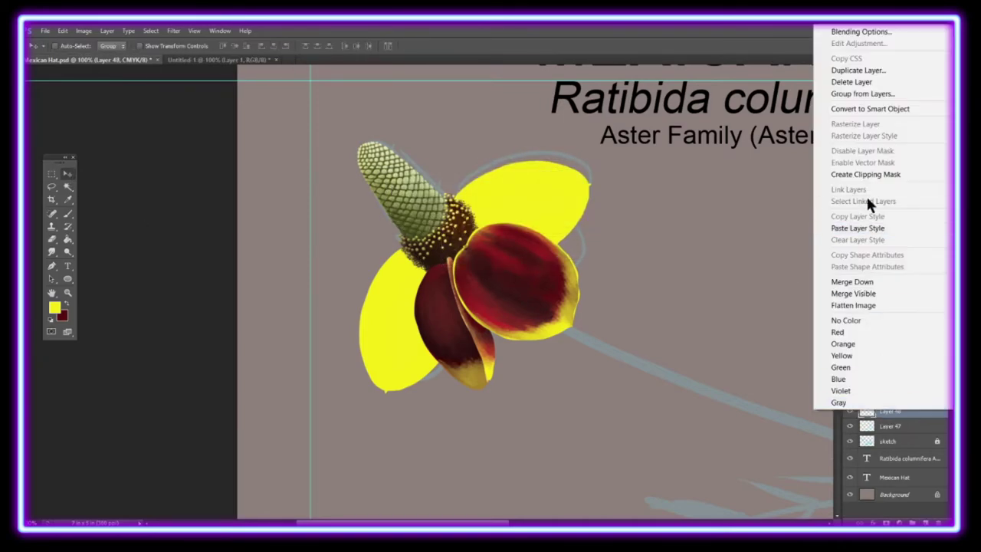
left_click(865, 174)
key("b")
left_click(398, 253, "alt")
mouse_move(376, 295)
left_mouse_down()
mouse_move(377, 368)
mouse_move(433, 357)
mouse_move(410, 260)
left_mouse_up()
mouse_move(430, 329)
left_mouse_down()
mouse_move(399, 357)
mouse_move(398, 268)
mouse_move(418, 341)
left_mouse_up()
key("r")
left_click_drag(376, 360, 391, 376)
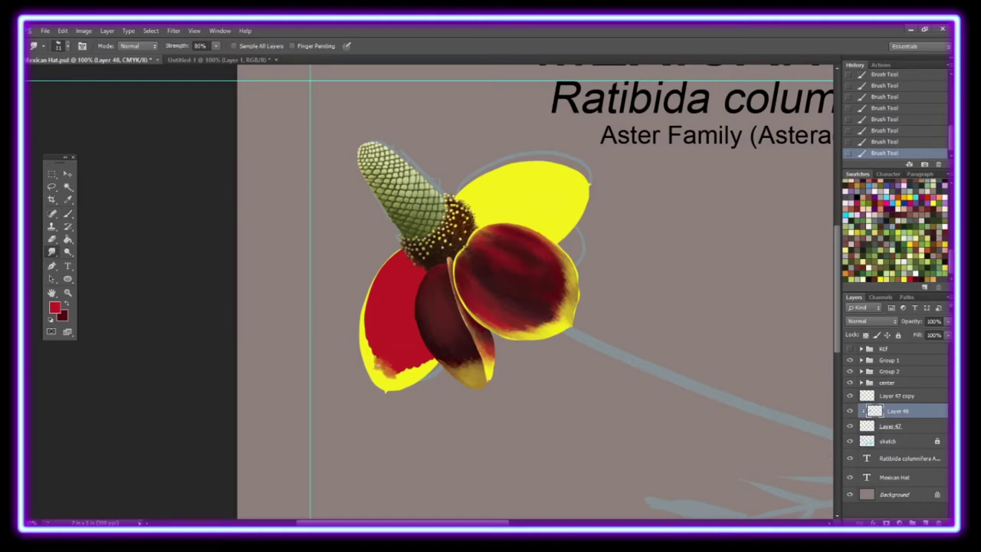
left_click_drag(364, 299, 376, 367)
left_click_drag(395, 376, 433, 357)
key("]")
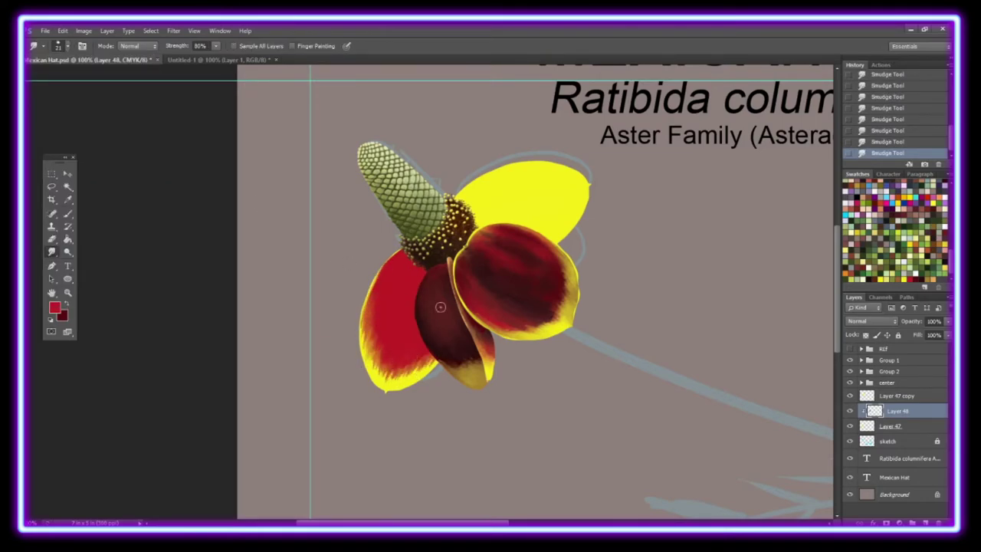
Paint and blend dark red over the left petal on a new clipped layer
left_click(926, 522)
key("ctrl+alt+g")
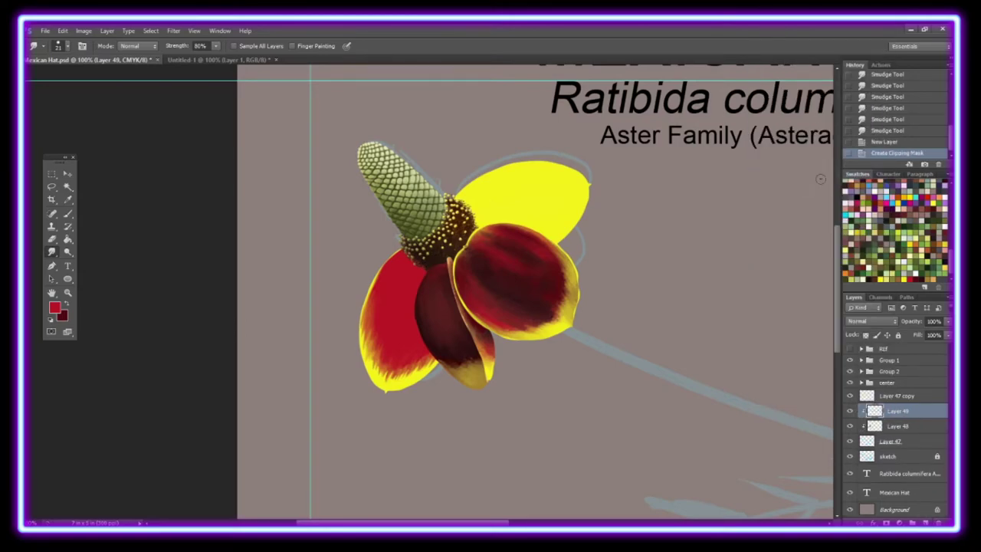
key("b")
mouse_move(406, 264)
left_mouse_down()
mouse_move(414, 345)
mouse_move(383, 345)
left_mouse_up()
left_click(61, 46)
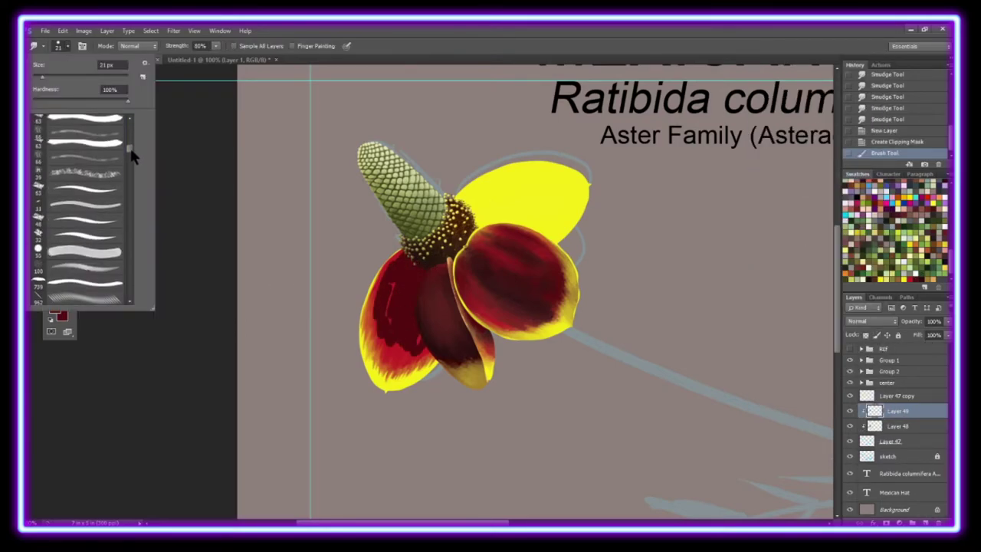
double_click(129, 145)
left_click_drag(397, 280, 379, 345)
left_click_drag(376, 303, 410, 312)
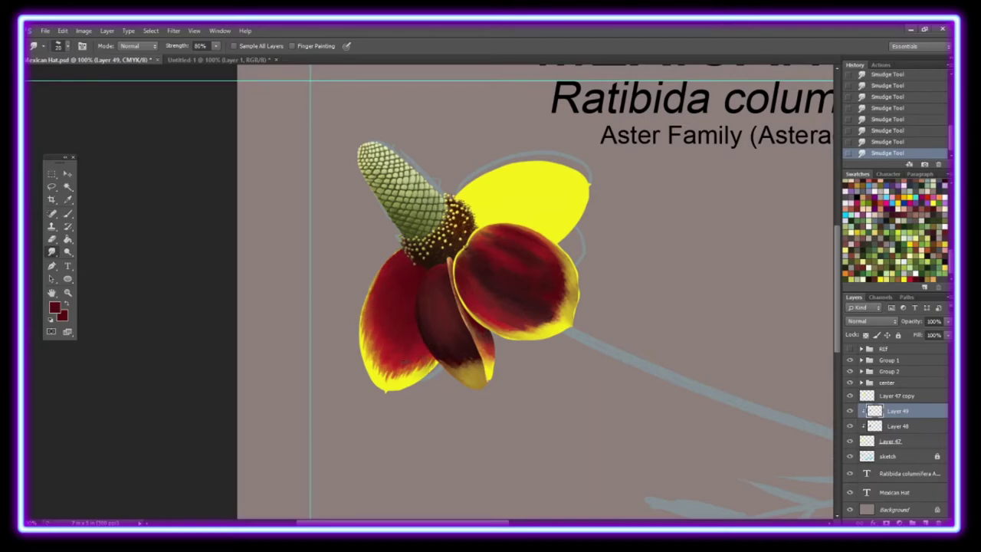
Add dark and bright red streaks on another clipped layer, smudging with a size-10 brush
left_click(926, 522)
left_click(67, 213)
key("ctrl+alt+g")
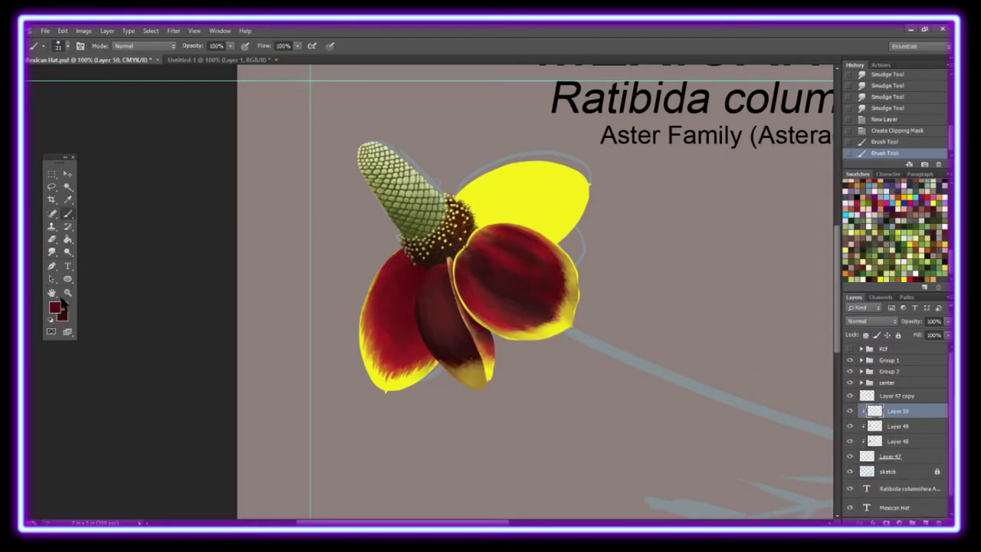
left_click_drag(410, 265, 395, 345)
left_click_drag(400, 284, 391, 357)
key("r")
left_click_drag(399, 310, 394, 360)
left_click_drag(407, 260, 410, 280)
left_click(62, 46)
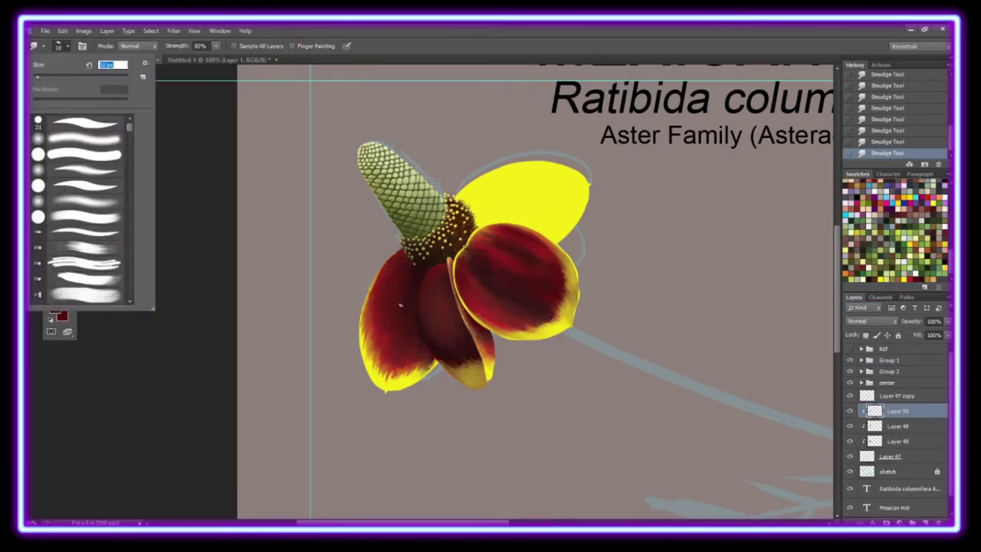
double_click(92, 115)
key("b")
left_click_drag(387, 349, 393, 261)
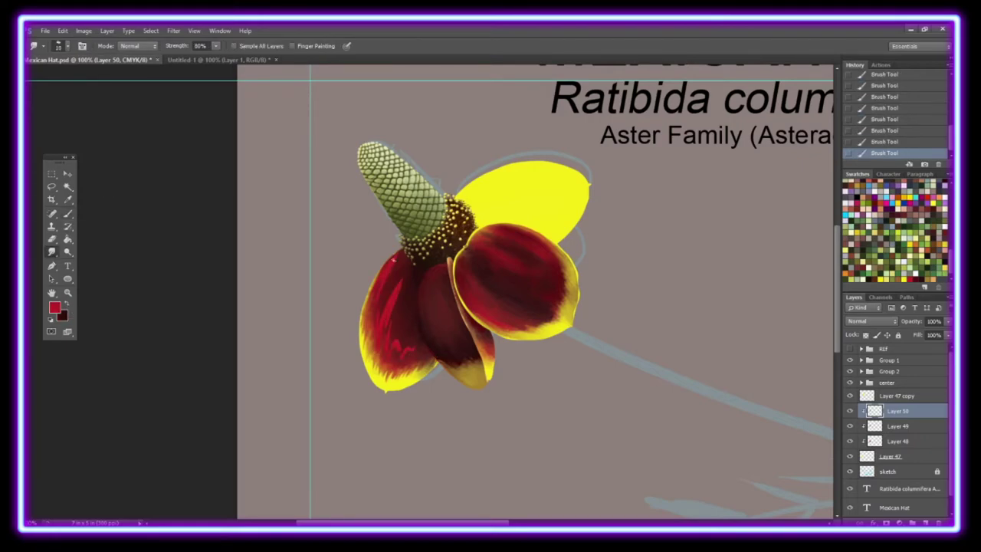
Feather the petal's yellow tip with tan tones on a new clipped layer, then zoom in
key("ctrl+shift+alt+n")
key("ctrl+alt+g")
key("b")
left_click_drag(406, 376, 430, 387)
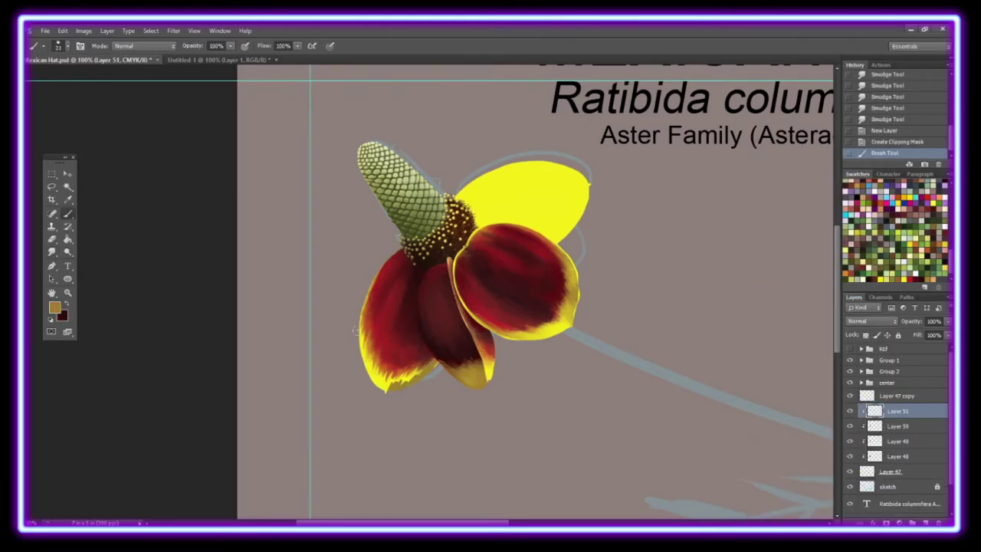
left_click_drag(364, 303, 371, 379)
key("r")
left_click_drag(364, 333, 375, 382)
left_click_drag(385, 378, 414, 391)
key("z")
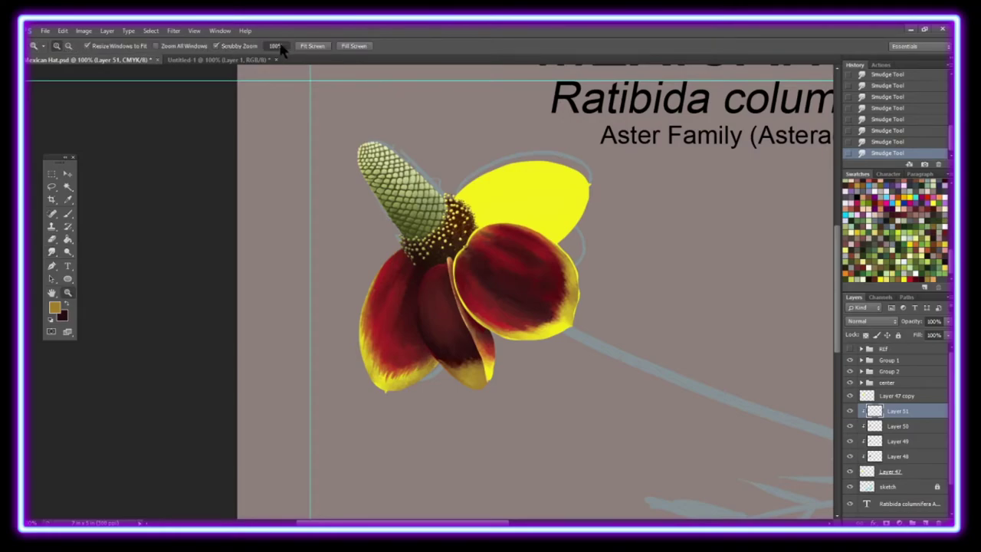
left_click_drag(376, 436, 496, 508)
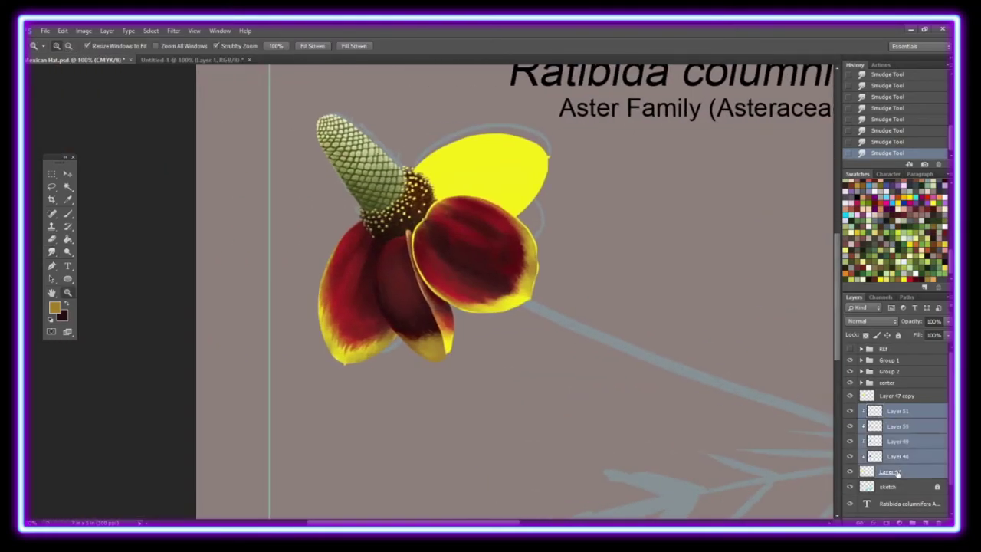
Convert Layers 47–51 into smart object Layer 51, trying Liquify and a warp on it
key("ctrl+shift+x")
key("Return")
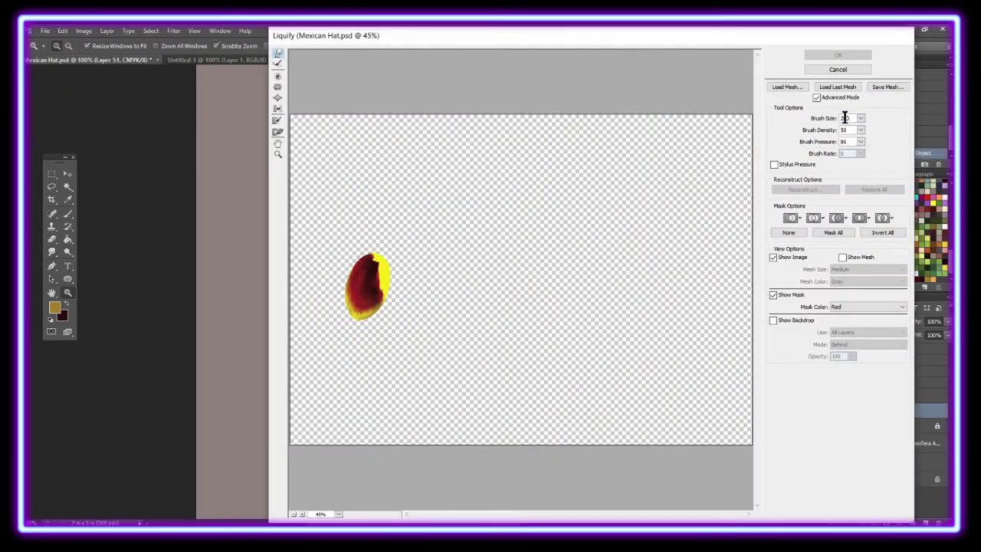
left_click_drag(368, 284, 351, 281)
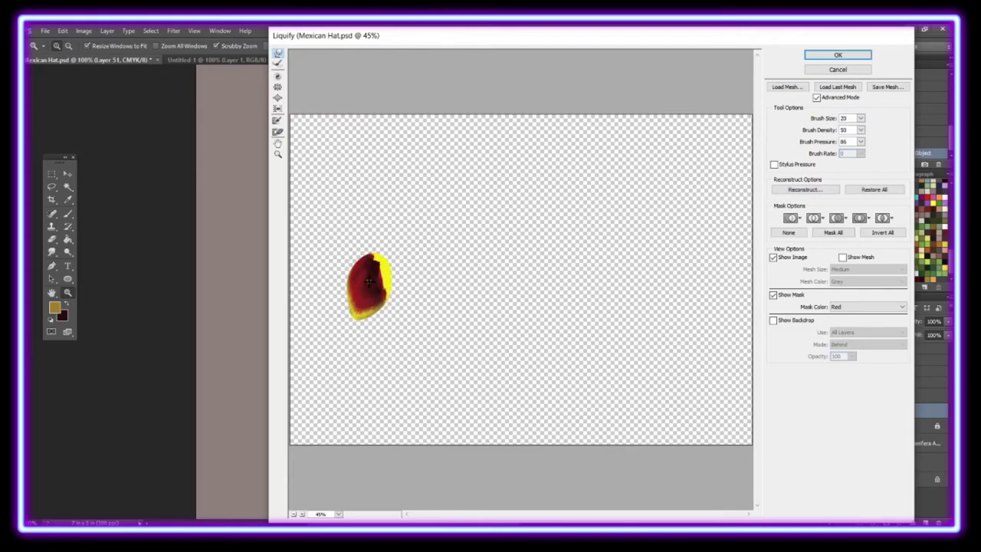
left_click(838, 55)
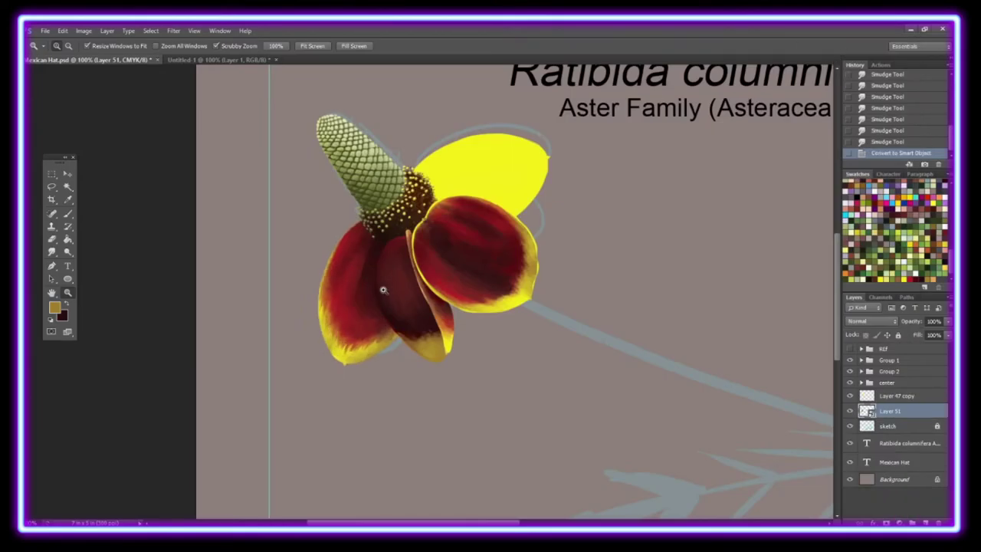
key("ctrl+shift+x")
left_click_drag(370, 322, 368, 254)
key("Return")
left_click(62, 31)
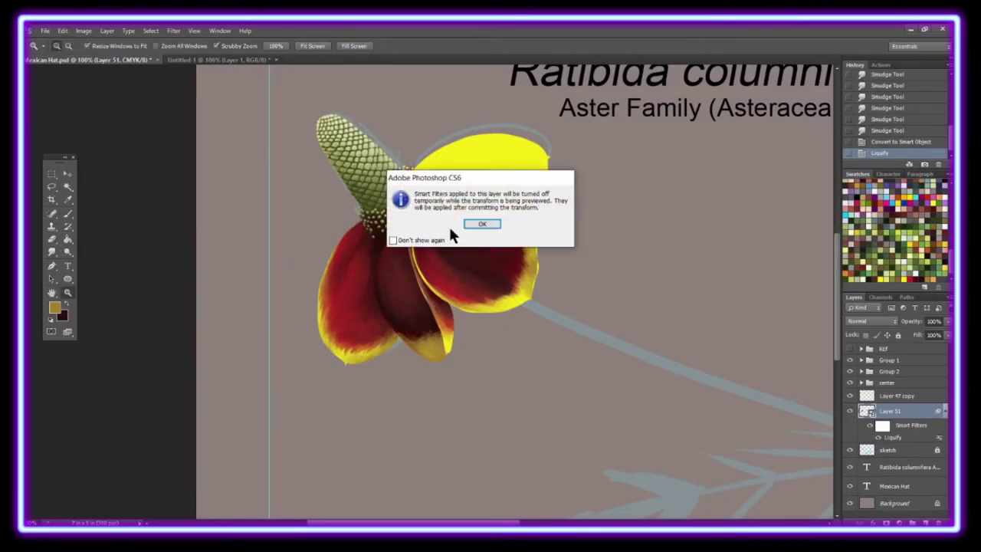
left_click(459, 222)
key("Return")
Revert to the smart object state and zoom in on the flower at 100%
key("z")
left_click(313, 45)
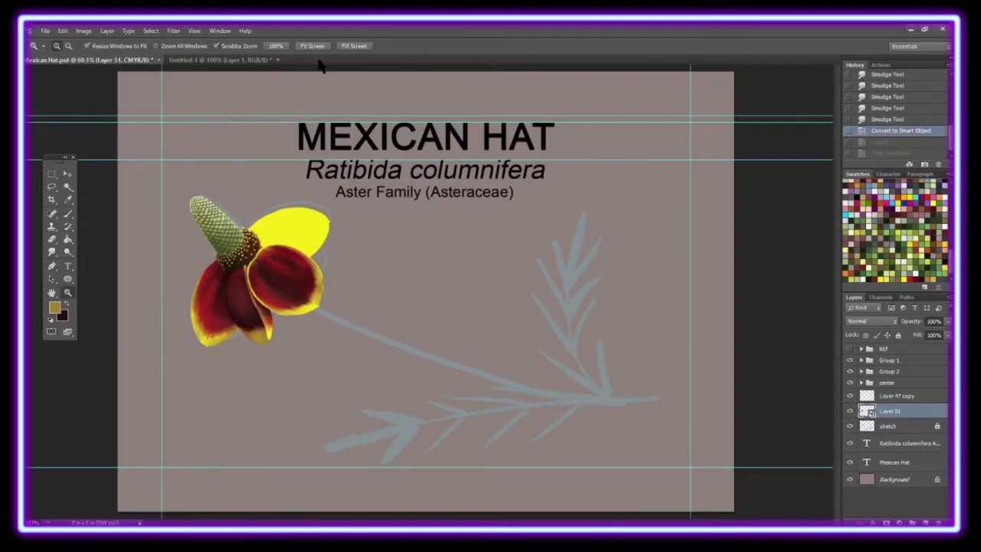
left_click(902, 131)
left_click(276, 241)
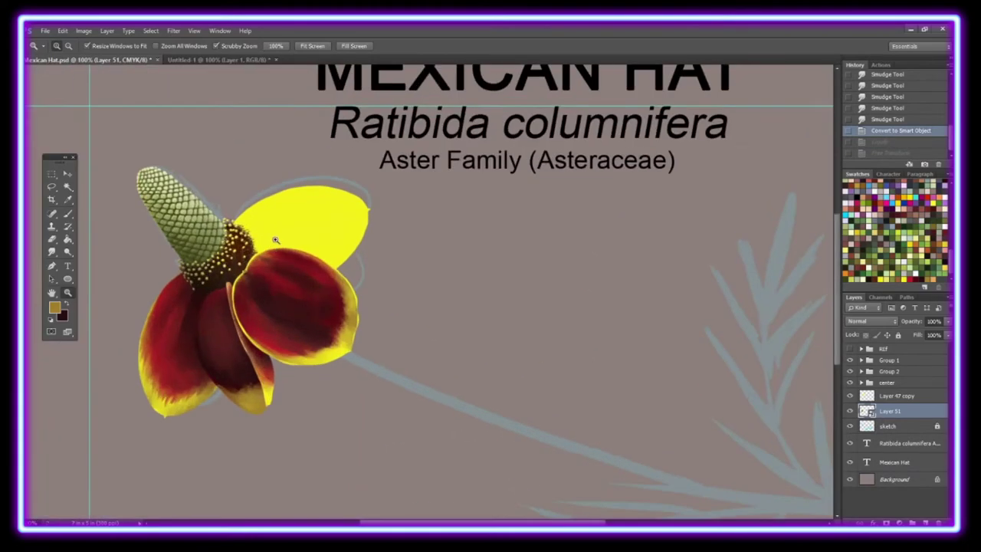
On a new clipped layer, paint the upper petal red and smudge it into the yellow rim
key("ctrl+shift+alt+n")
key("ctrl+alt+g")
key("b")
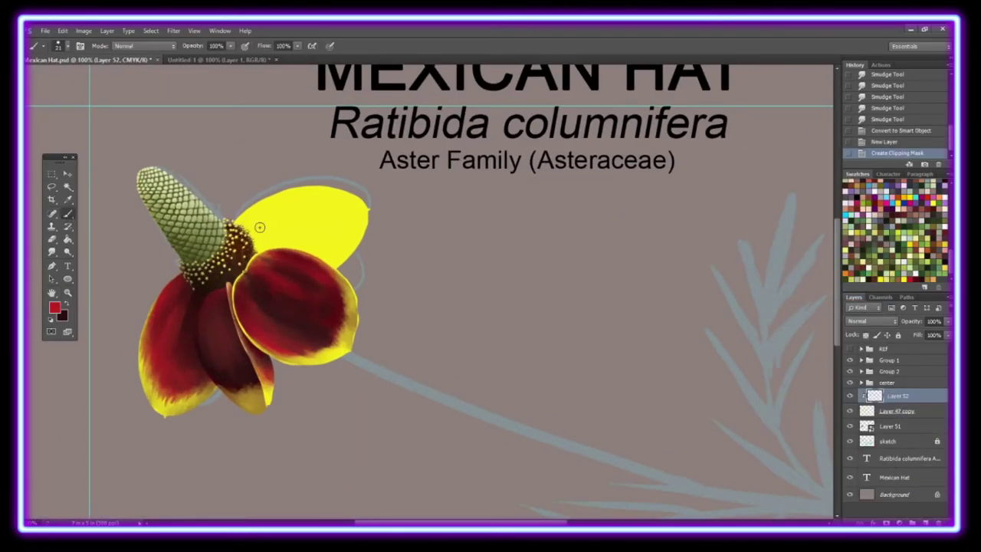
mouse_move(238, 224)
left_mouse_down()
mouse_move(305, 196)
mouse_move(332, 259)
left_mouse_up()
mouse_move(345, 203)
left_mouse_down()
mouse_move(261, 230)
mouse_move(330, 238)
left_mouse_up()
key("r")
left_click(61, 46)
left_click_drag(357, 201, 345, 230)
left_click_drag(349, 226, 337, 253)
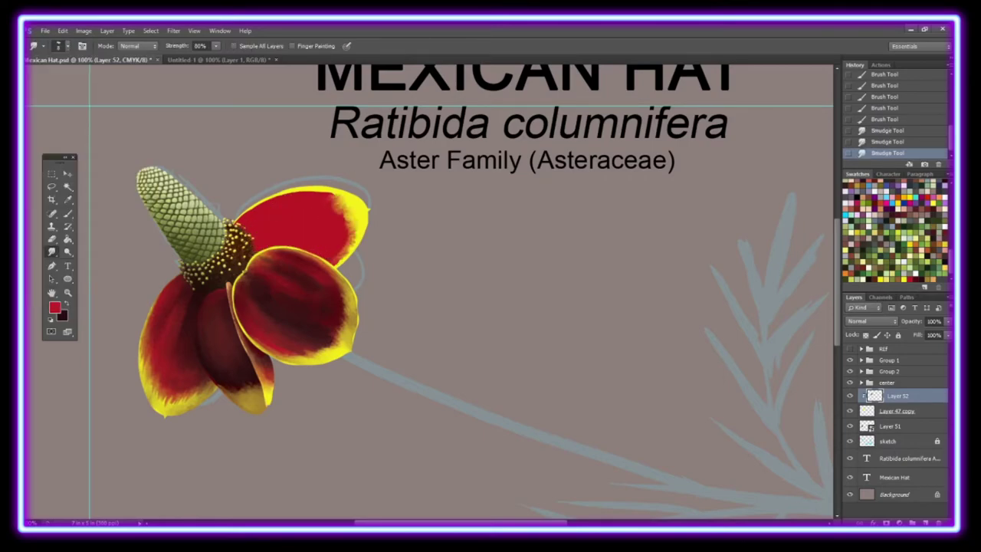
left_click_drag(350, 220, 335, 256)
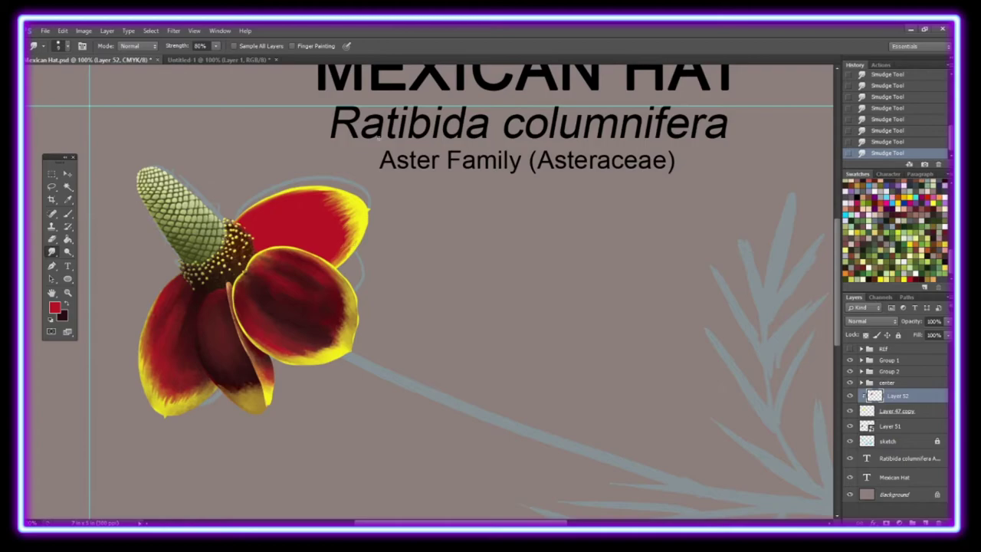
On another clipped layer, paint dark red streaks on the upper petal and smudge them in
key("ctrl+shift+alt+n")
key("ctrl+alt+g")
key("b")
left_click_drag(253, 242, 350, 204)
left_click_drag(322, 256, 342, 233)
key("r")
right_click(131, 193)
scroll(69, 192, "down", 2)
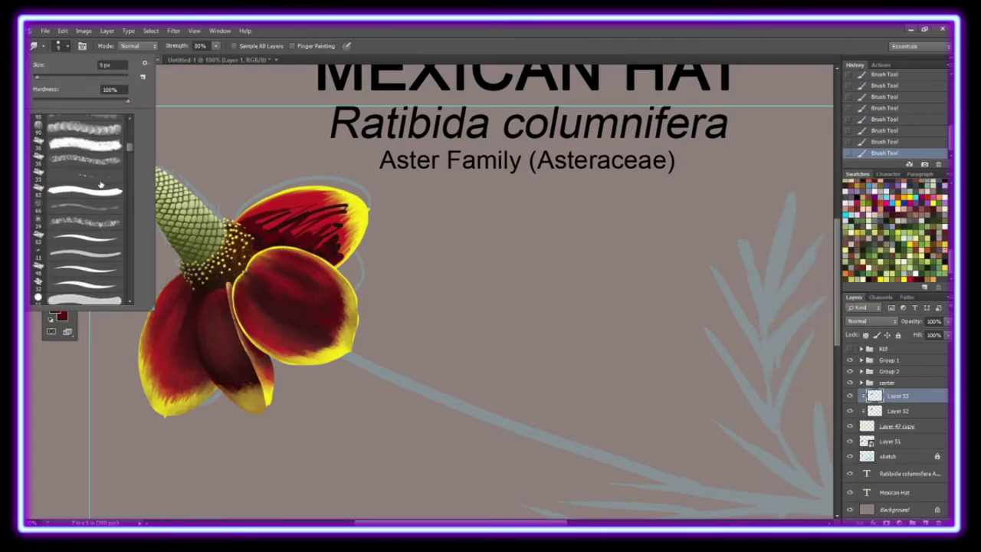
double_click(69, 153)
mouse_move(270, 204)
left_mouse_down()
mouse_move(345, 230)
mouse_move(330, 201)
mouse_move(360, 209)
mouse_move(366, 223)
mouse_move(337, 260)
left_mouse_up()
Add a third clipped layer for gold accents on the upper petal edge
key("ctrl+shift+alt+n")
key("ctrl+alt+g")
key("b")
key("r")
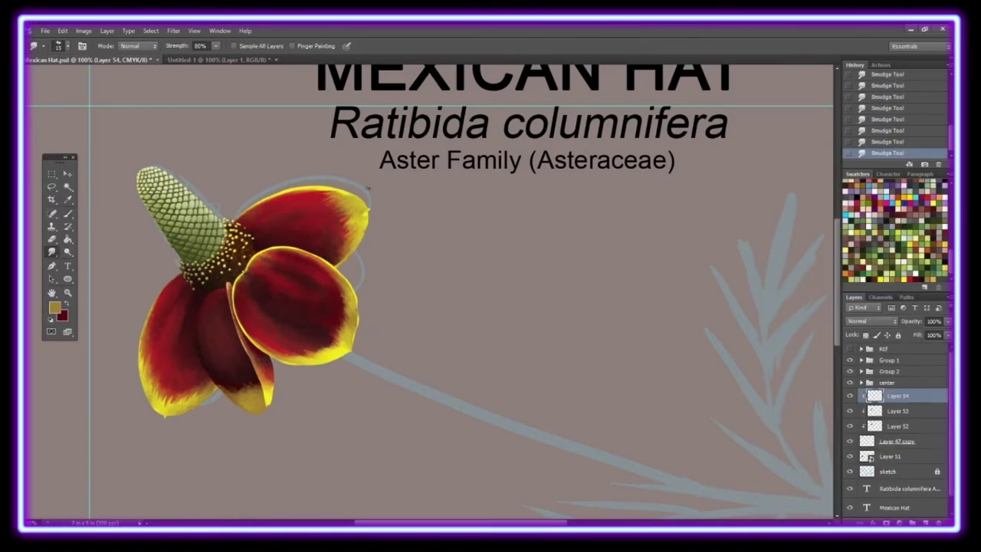
Apply Liquify as a smart filter to the left petal's Layer 51
left_click(889, 456)
key("ctrl+shift+x")
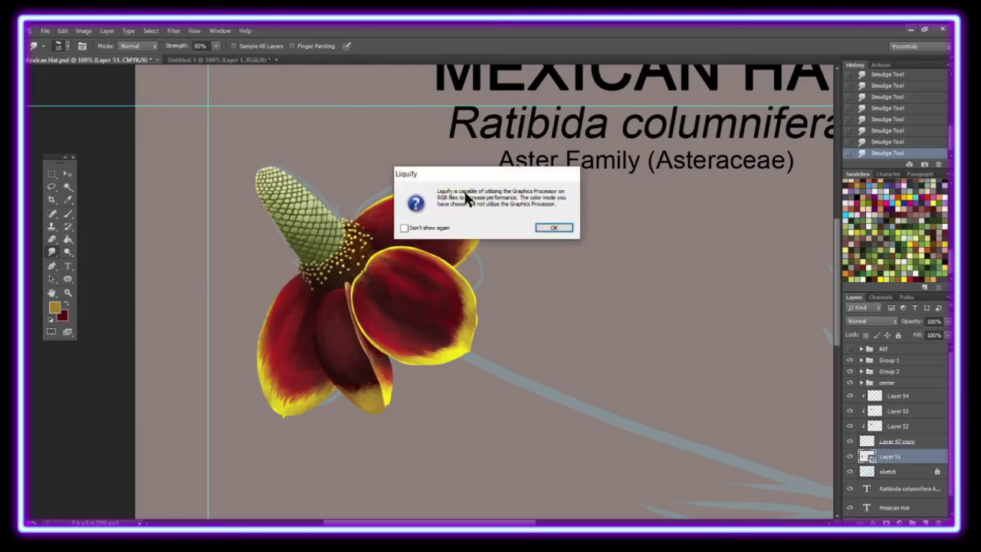
key("Return")
key("Escape")
Convert the upper petal layer to a smart object, apply Liquify, and show the REF group
left_click(897, 407)
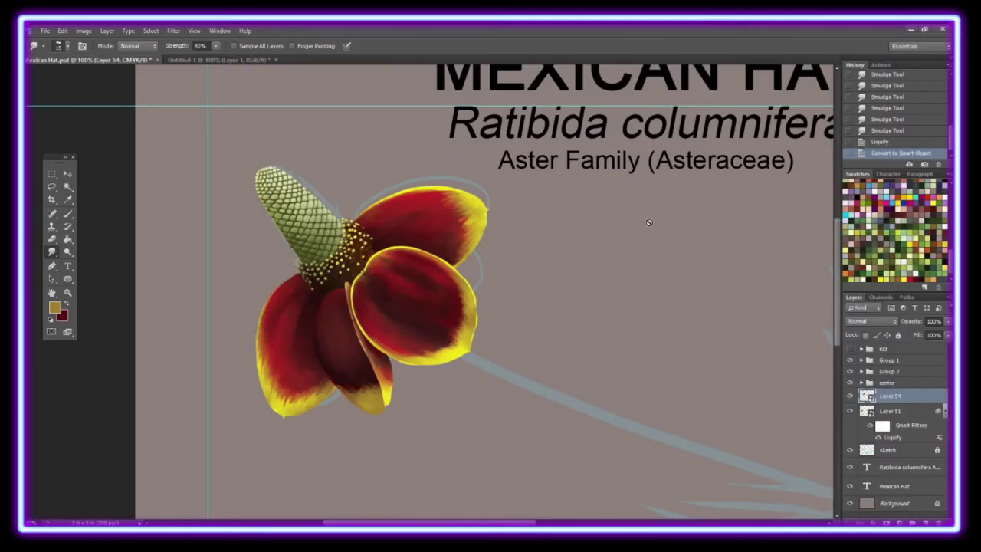
key("ctrl+shift+x")
key("Return")
key("Return")
left_click(173, 31)
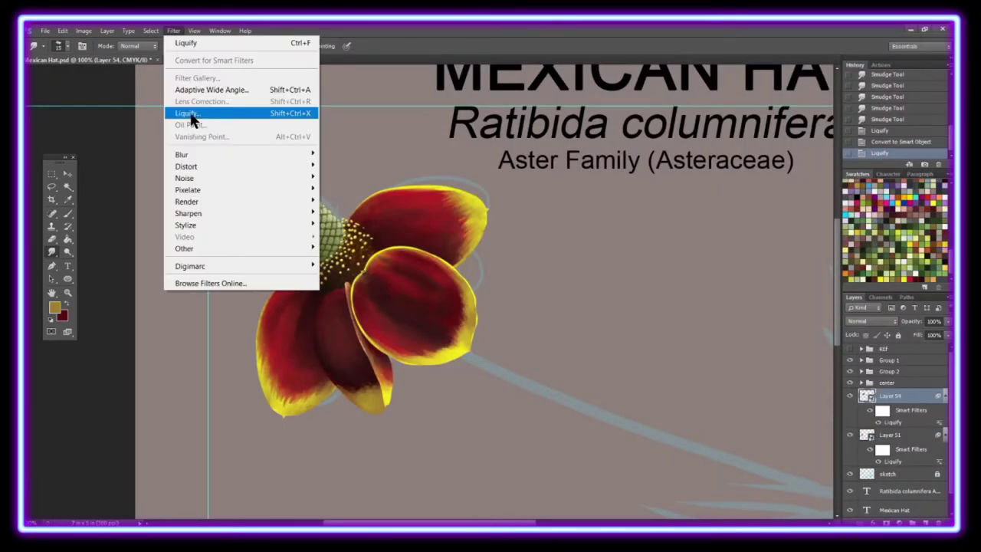
left_click(191, 119)
key("Return")
left_click(850, 349)
scroll(482, 291, "left", 3)
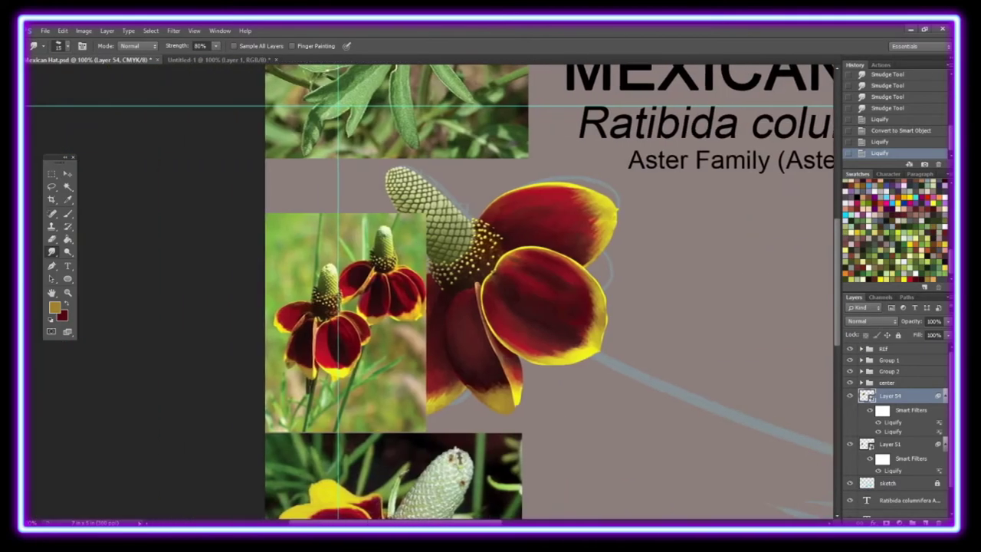
Hide the reference photos and paint yellow behind the petals on a new layer above the sketch
left_click(849, 349)
left_click(926, 522)
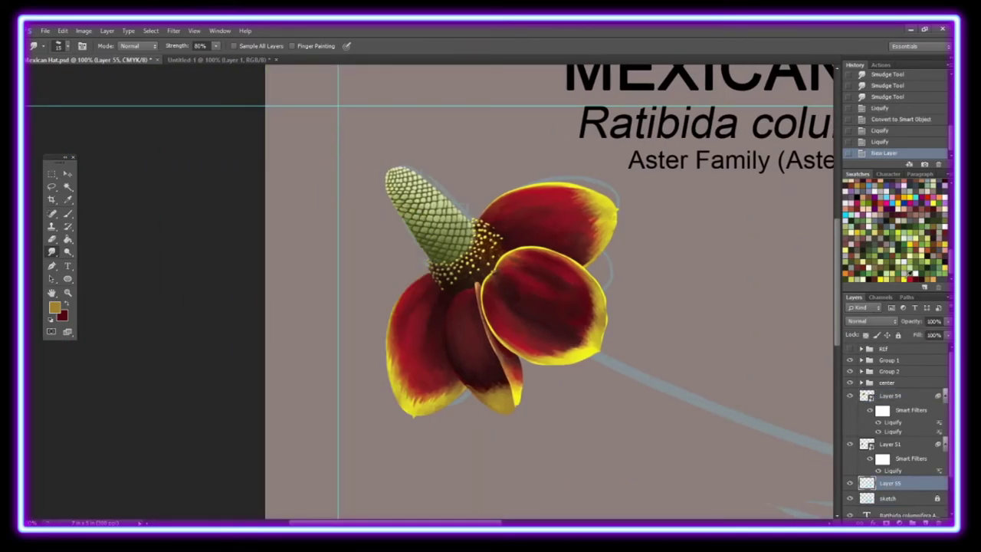
key("b")
mouse_move(467, 223)
left_mouse_down()
mouse_move(498, 195)
mouse_move(545, 188)
left_mouse_up()
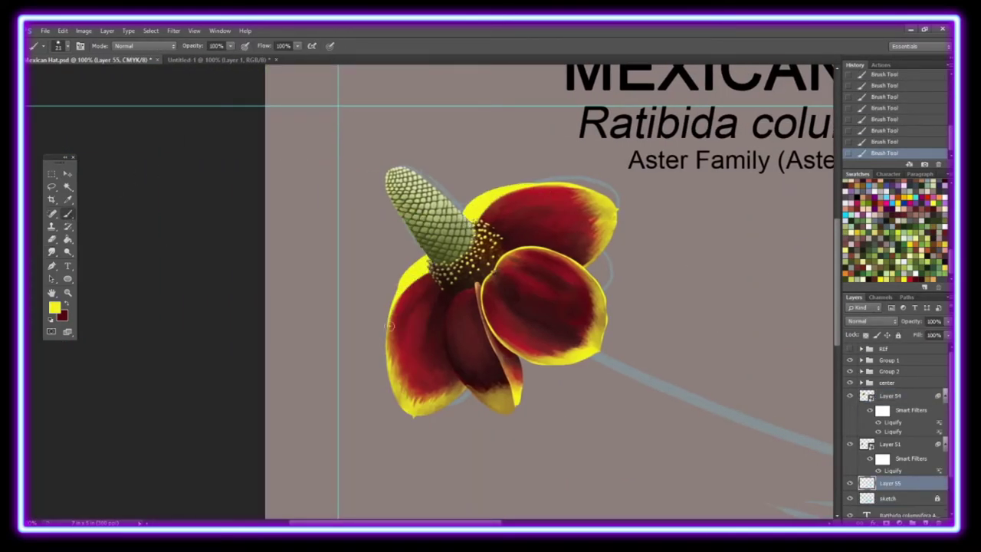
Lasso two petal areas and rotate each slightly, tilting the left petals about five degrees
key("l")
left_click_drag(453, 250, 456, 253)
left_click(63, 30)
left_click(245, 298)
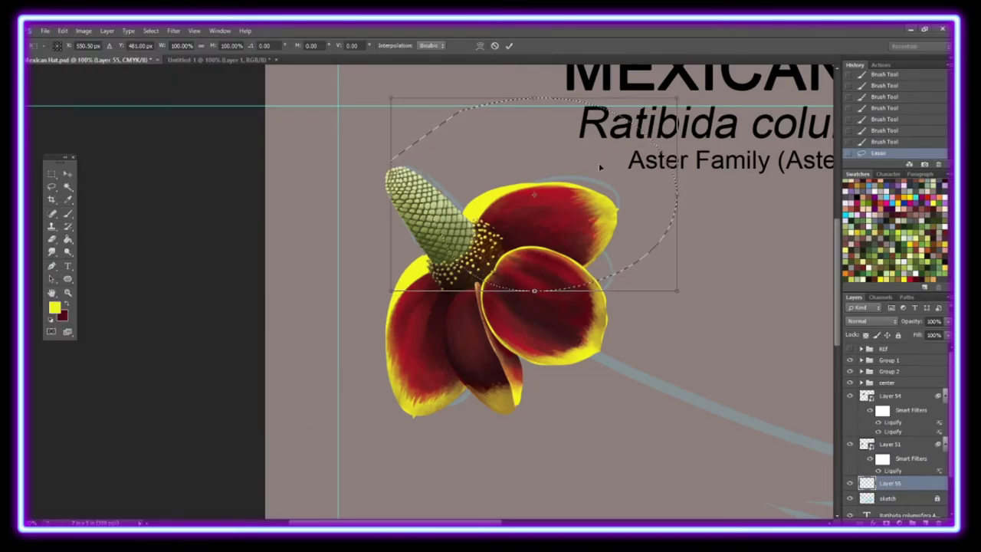
left_click_drag(598, 163, 579, 202)
key("Return")
left_click_drag(368, 196, 467, 391)
key("ctrl+t")
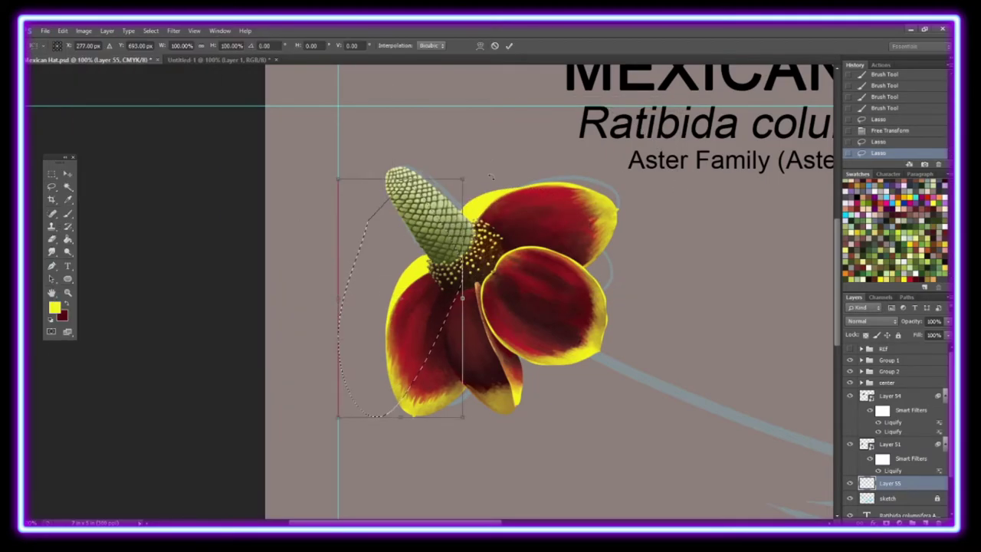
left_click_drag(460, 184, 442, 218)
key("Return")
key("v")
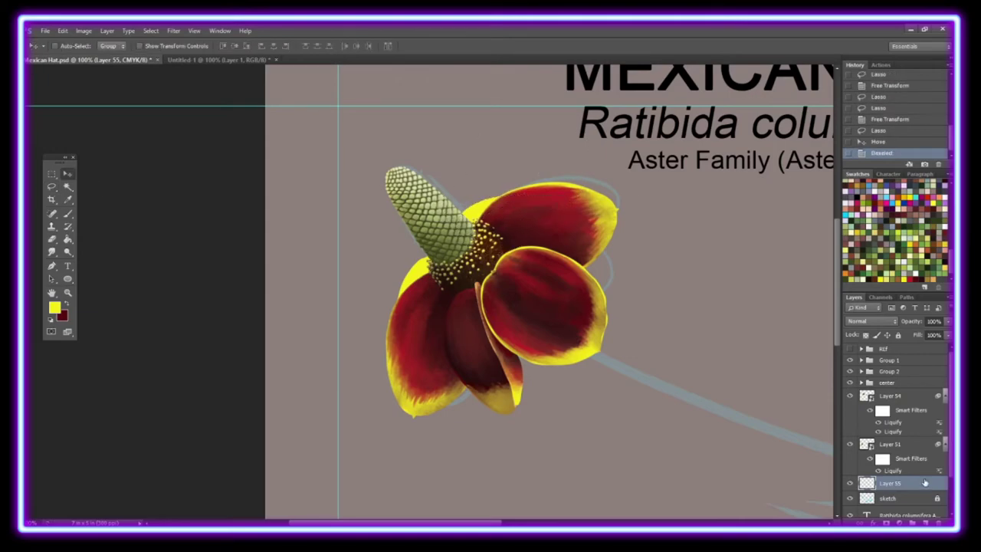
Clip the new layer to the petals and paint red shading on them
right_click(890, 485)
left_click(864, 249)
key("b")
left_click_drag(406, 269, 417, 295)
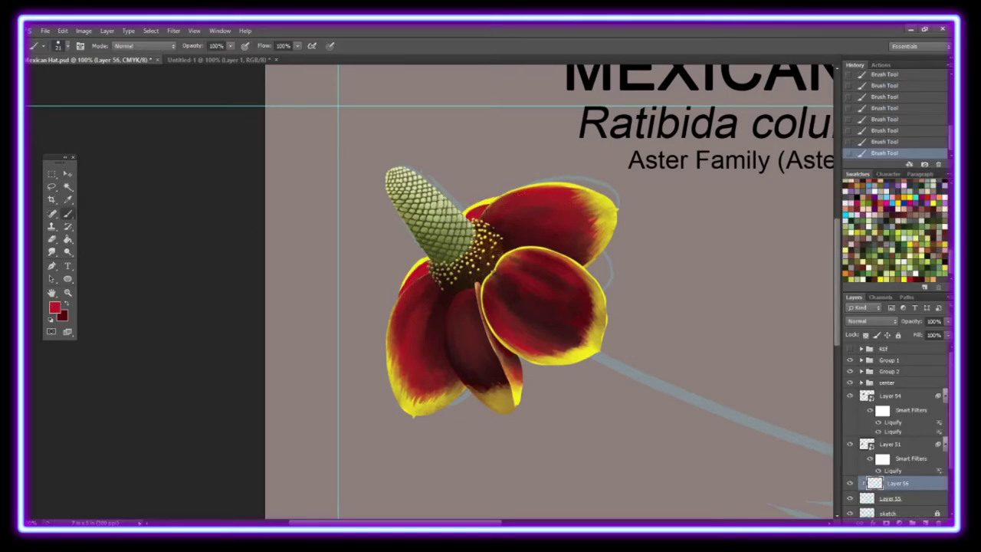
key("r")
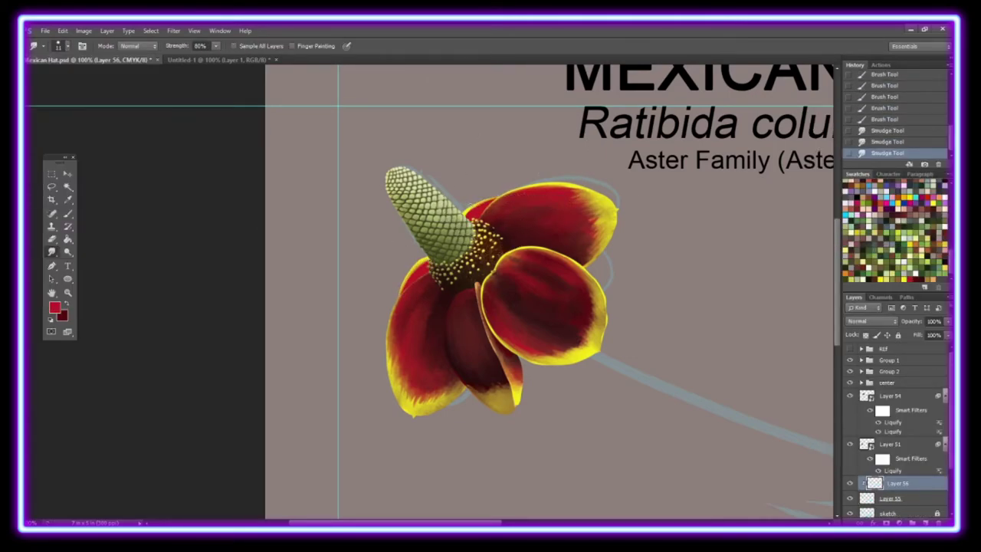
Add another clipped shading layer and sample an orange-brown colour from the petals
key("ctrl+shift+alt+n")
right_click(889, 485)
left_click(880, 254)
key("i")
left_click(403, 283)
key("r")
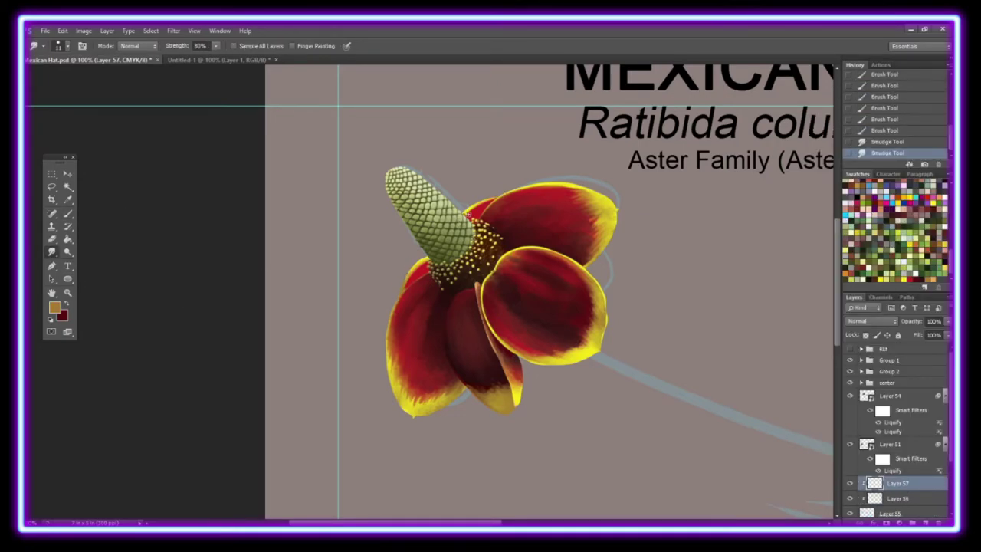
On a third clipped layer, paint dark shading and smudge it along the petal edge
key("ctrl+shift+alt+n")
right_click(889, 485)
left_click(881, 243)
key("x")
key("b")
left_click_drag(468, 222, 485, 208)
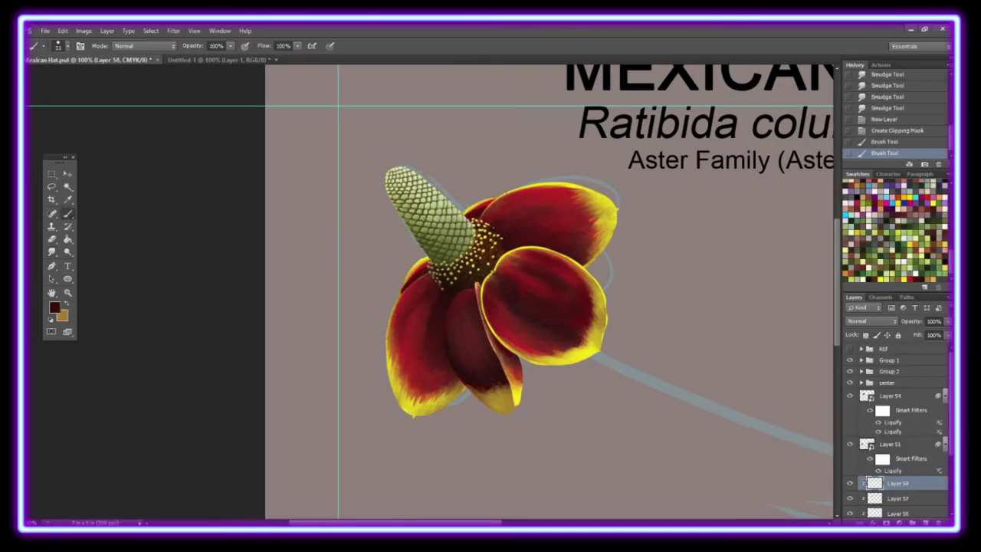
key("r")
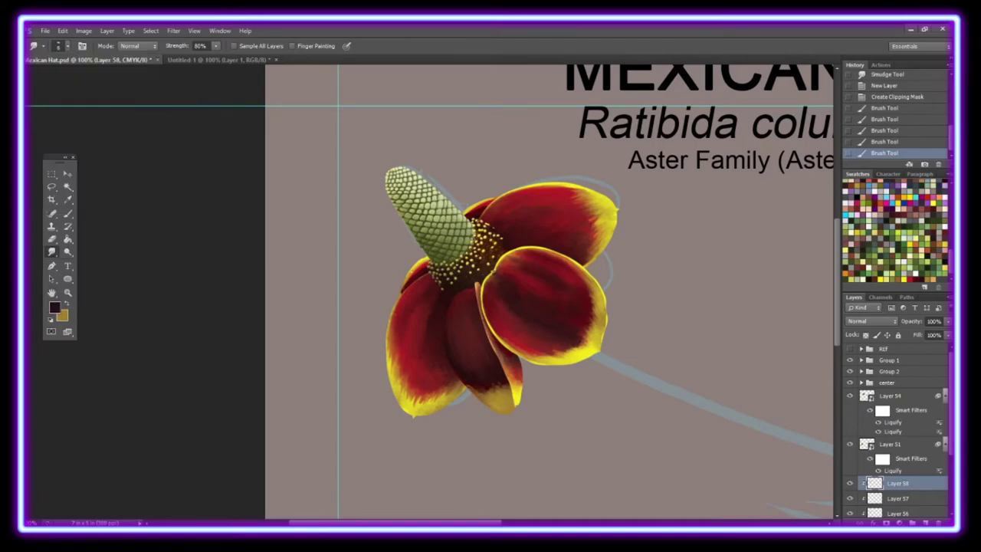
left_click_drag(417, 268, 402, 285)
Lay a shading gradient across the petals on a new clipped layer
left_click(67, 239)
key("ctrl+shift+alt+n")
right_click(890, 485)
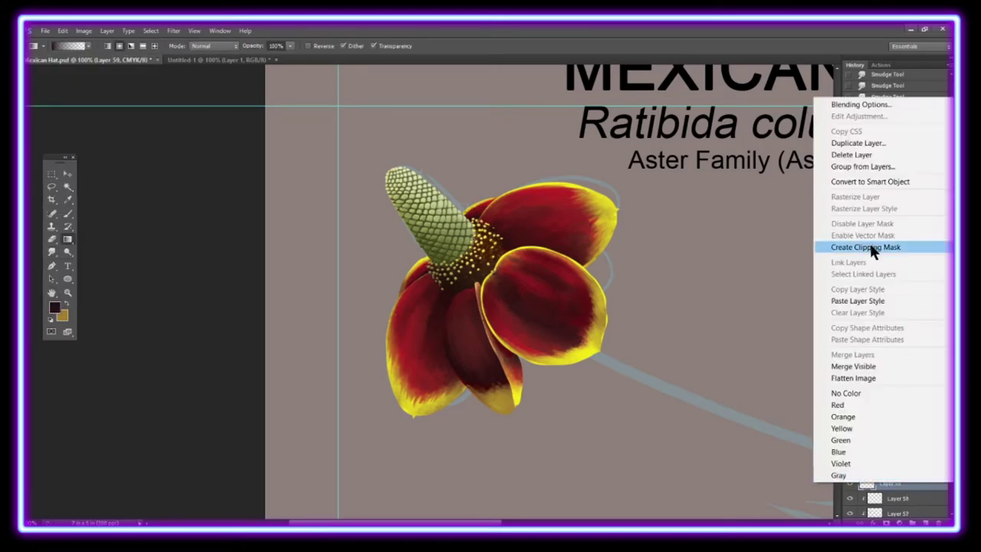
left_click(881, 245)
key("x")
left_click_drag(414, 272, 403, 295)
Add two more new layers clipped to the petals for further painting
key("ctrl+shift+alt+n")
key("ctrl+alt+g")
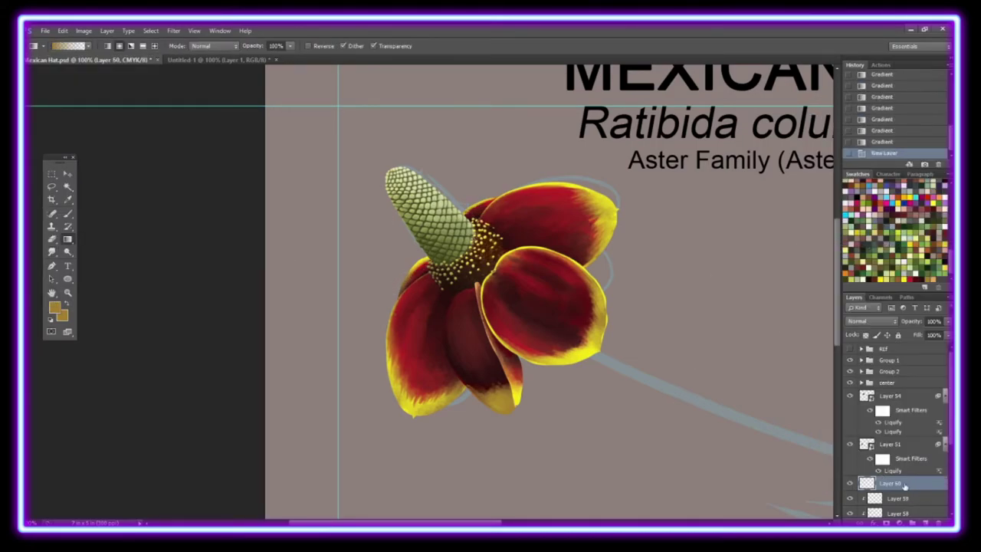
key("ctrl+shift+alt+n")
key("ctrl+alt+g")
key("b")
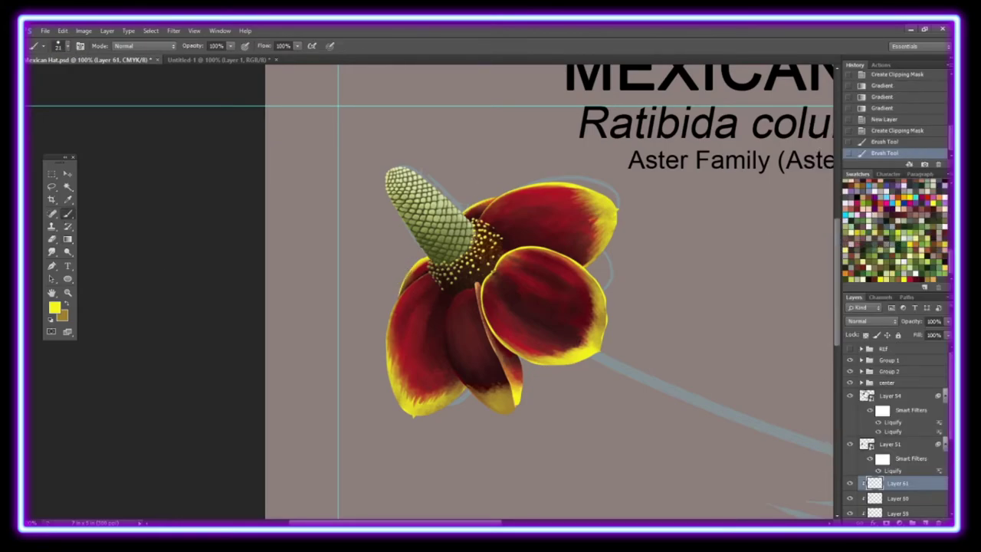
Add a new layer above Layer 51 and check the flower at fit-to-screen and actual size
key("ctrl+shift+alt+n")
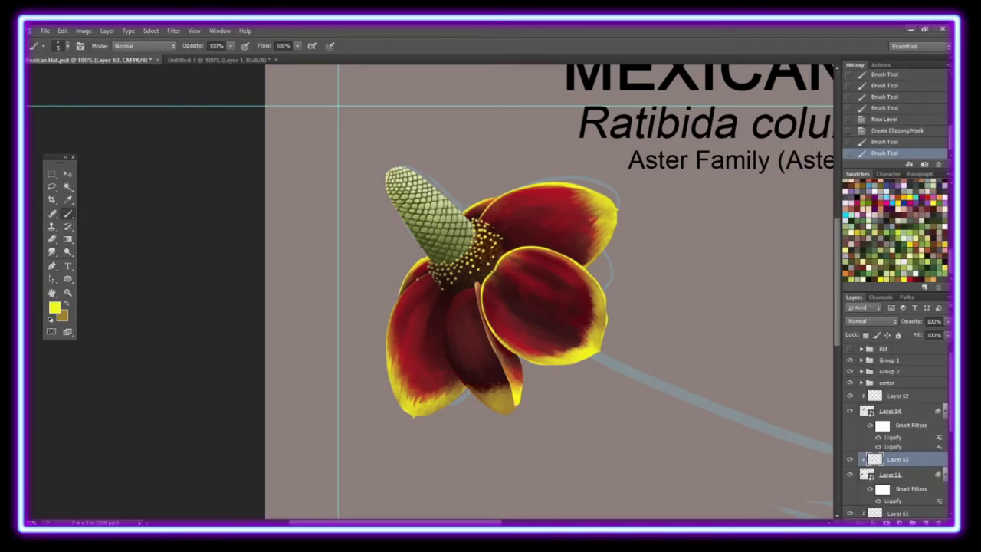
key("z")
key("ctrl+0")
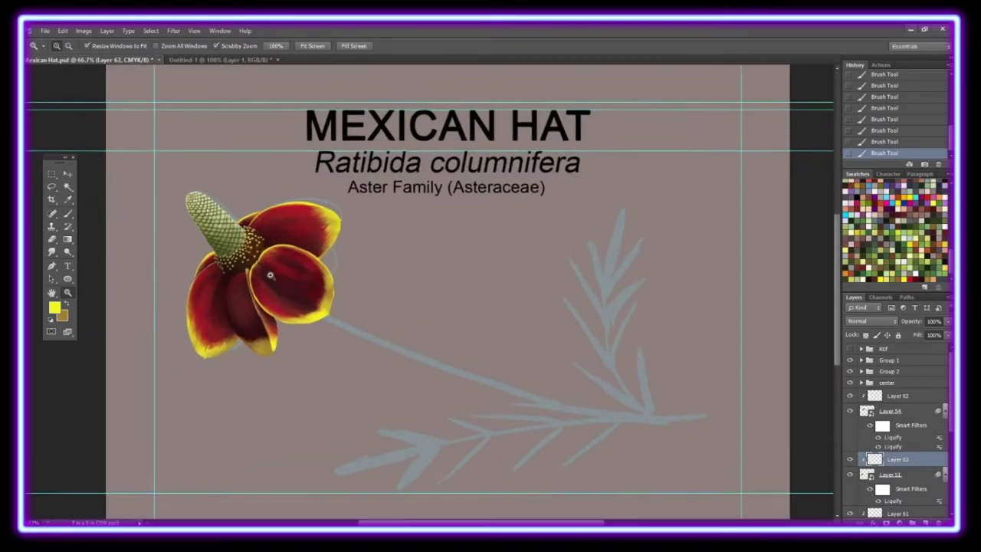
key("ctrl+1")
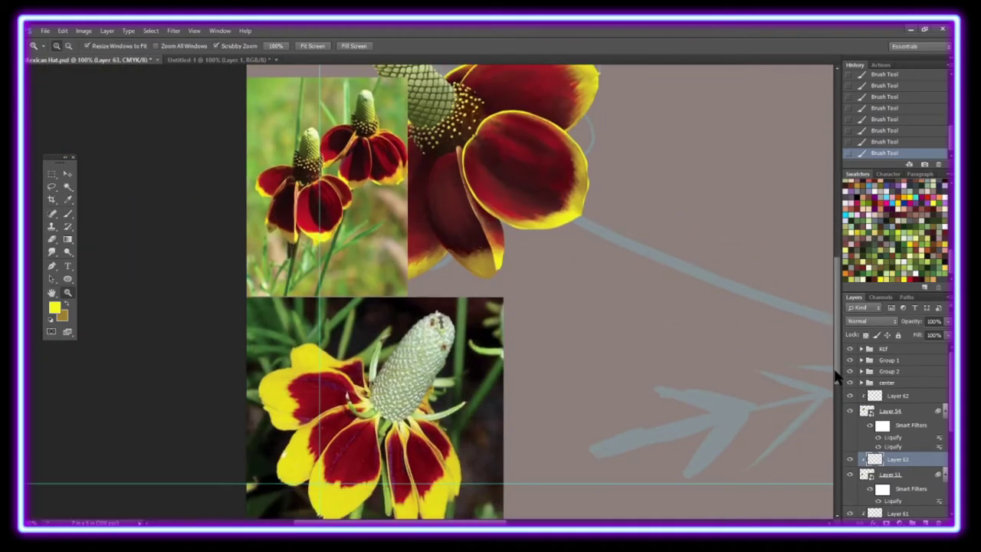
key("ctrl+0")
Group the flower layers, duplicate the group, flip the copy horizontally and move it right
left_click(890, 360, "shift")
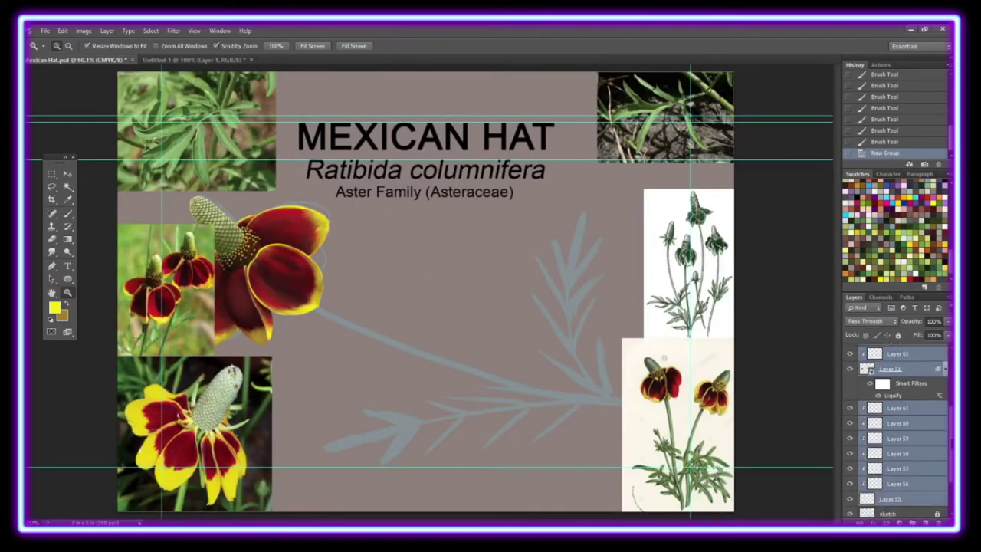
key("ctrl+g")
right_click(893, 360)
left_click(62, 32)
left_click(246, 383)
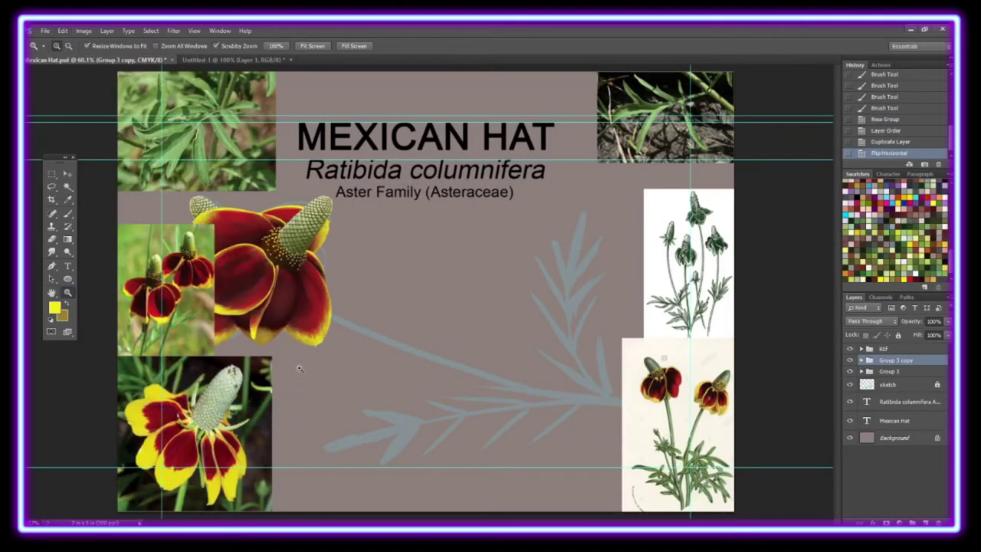
mouse_move(322, 266)
left_mouse_down()
mouse_move(638, 258)
mouse_move(641, 271)
mouse_move(690, 210)
left_mouse_up()
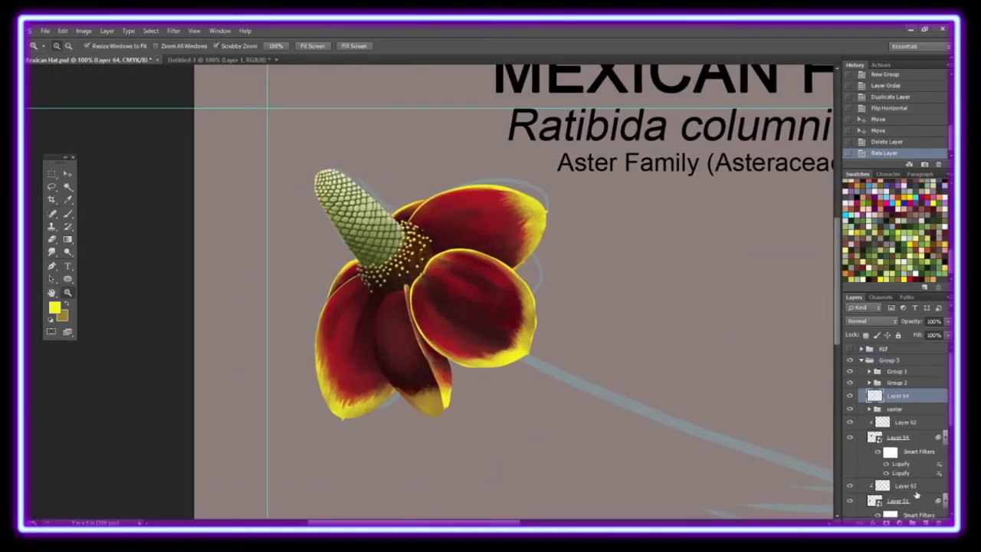
Paint and smudge yellow onto the cone, blending it in Color mode
left_click(68, 215)
mouse_move(330, 188)
left_mouse_down()
mouse_move(387, 244)
mouse_move(371, 227)
left_mouse_up()
key("r")
mouse_move(372, 237)
left_mouse_down()
mouse_move(321, 183)
mouse_move(393, 252)
left_mouse_up()
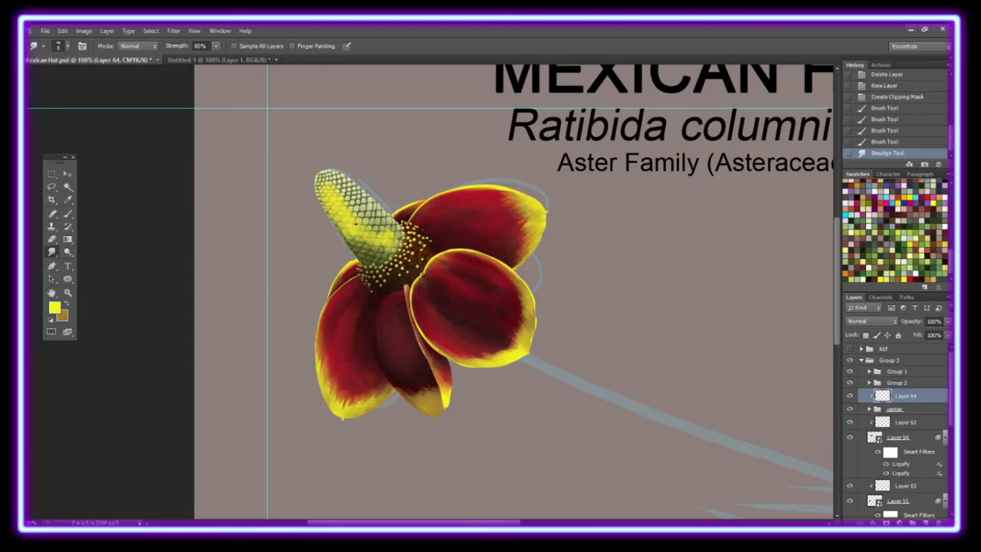
key("shift+alt+c")
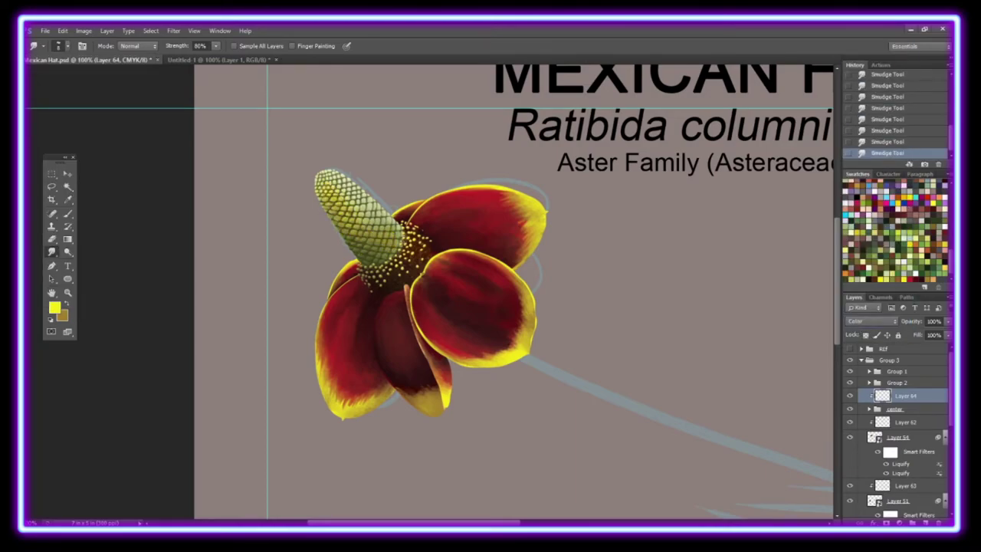
Add a dark red radial gradient near the cone, clipped to the petals in Multiply at 68% opacity
key("z")
key("shift+ctrl+alt+n")
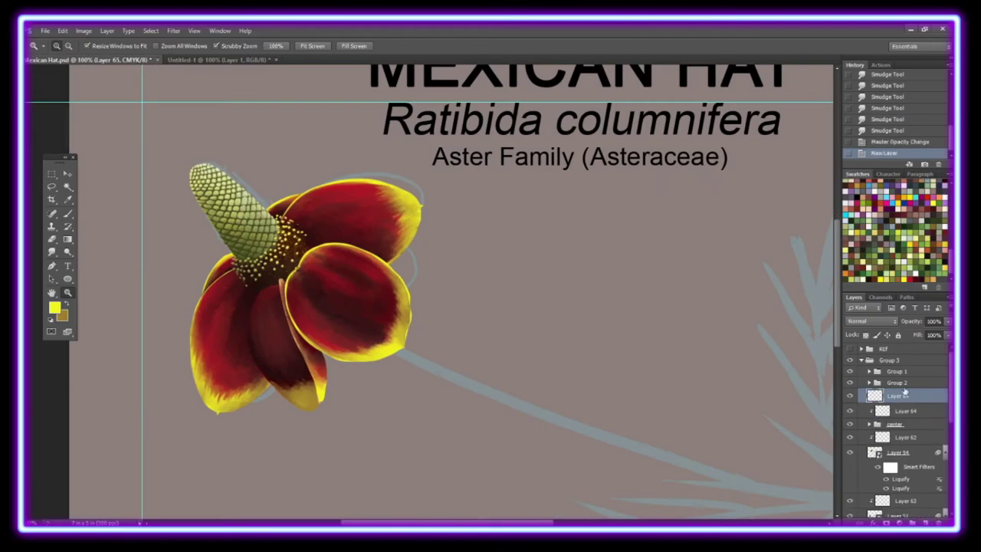
key("g")
left_click_drag(188, 218, 142, 307)
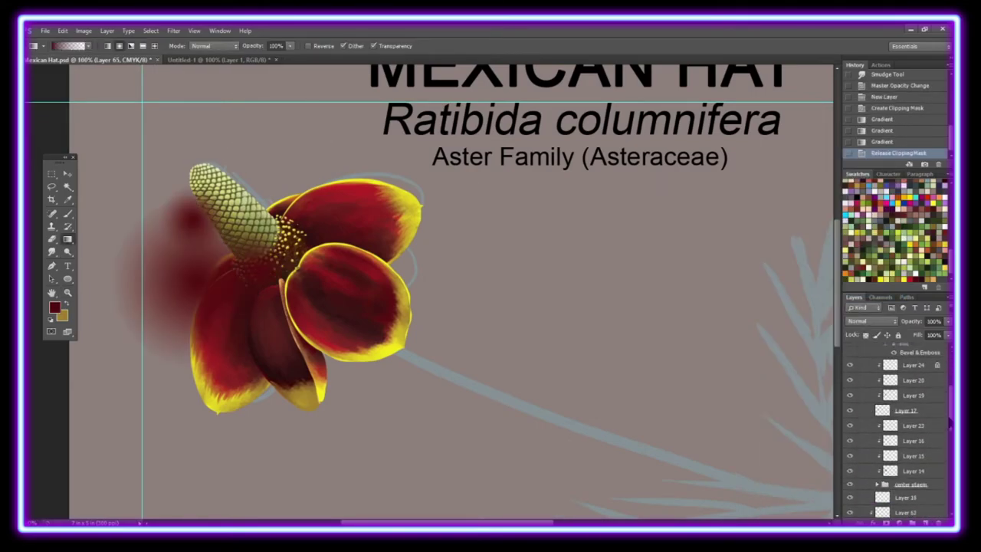
key("ctrl+bracketleft")
key("ctrl+alt+g")
left_click(870, 321)
left_click(874, 125)
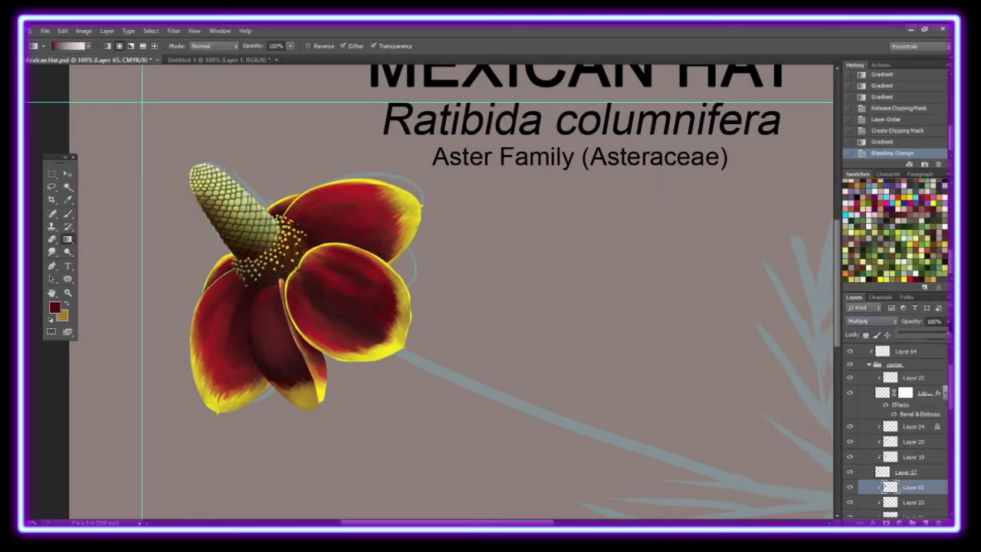
key("z")
key("6")
Above the collapsed flower group, add a clipped Multiply gradient shading layer over the flower
key("8")
key("ctrl+0")
left_click(872, 367)
key("ctrl+shift+alt+n")
key("ctrl+alt+g")
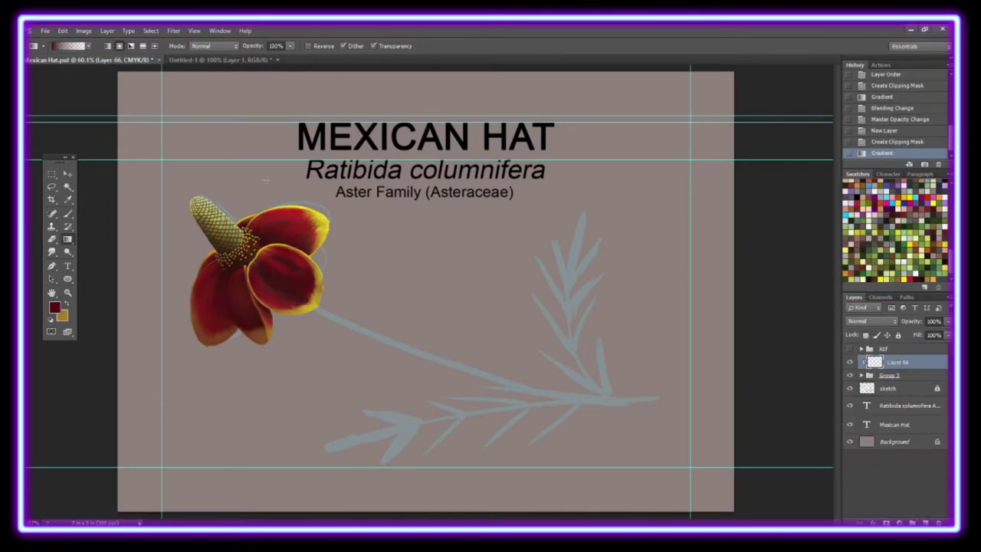
left_click_drag(230, 230, 291, 322)
key("shift+alt+m")
left_click_drag(939, 334, 932, 337)
Add a clipped yellow gradient over the flower blended as Soft Light
key("ctrl+shift+alt+n")
key("ctrl+alt+g")
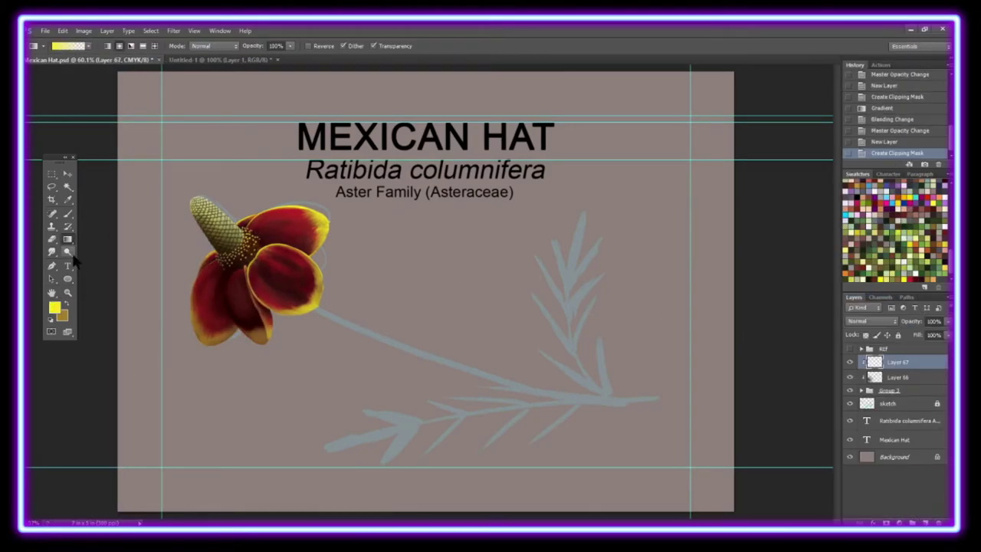
left_click_drag(314, 222, 253, 261)
left_click(871, 321)
left_click(858, 185)
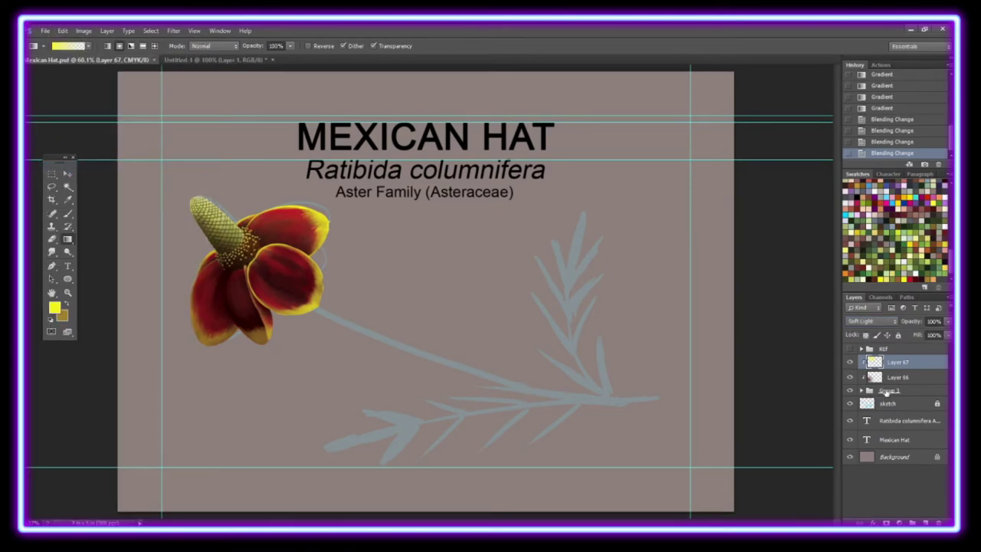
Create a new stem layer and sample dark green from a reference photo
key("ctrl+shift+alt+n")
key("i")
left_click(237, 92)
Paint the dark green stem rightward from the flower along the sketch with a larger brush
key("b")
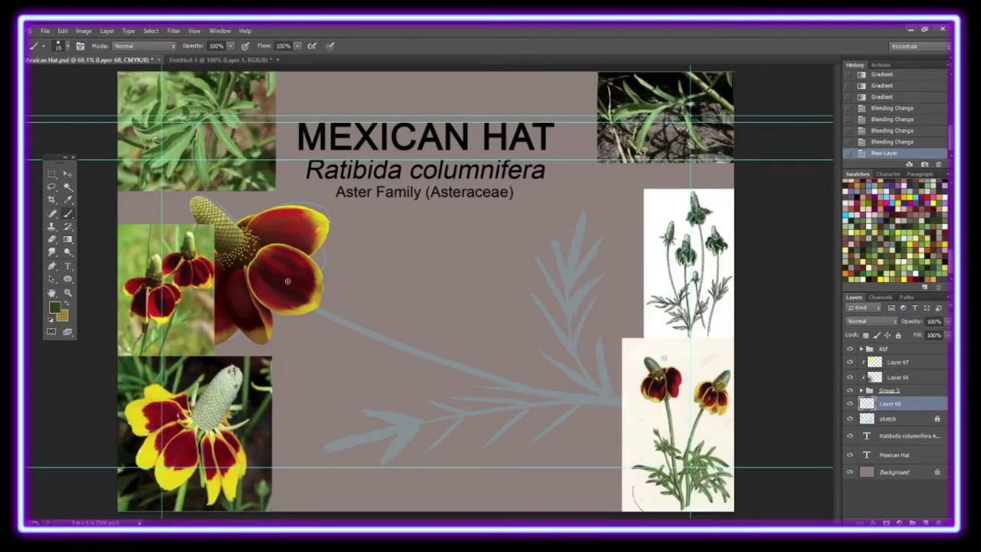
left_click_drag(316, 308, 587, 397)
left_click(849, 349)
left_click_drag(388, 351, 660, 398)
left_click_drag(418, 359, 665, 397)
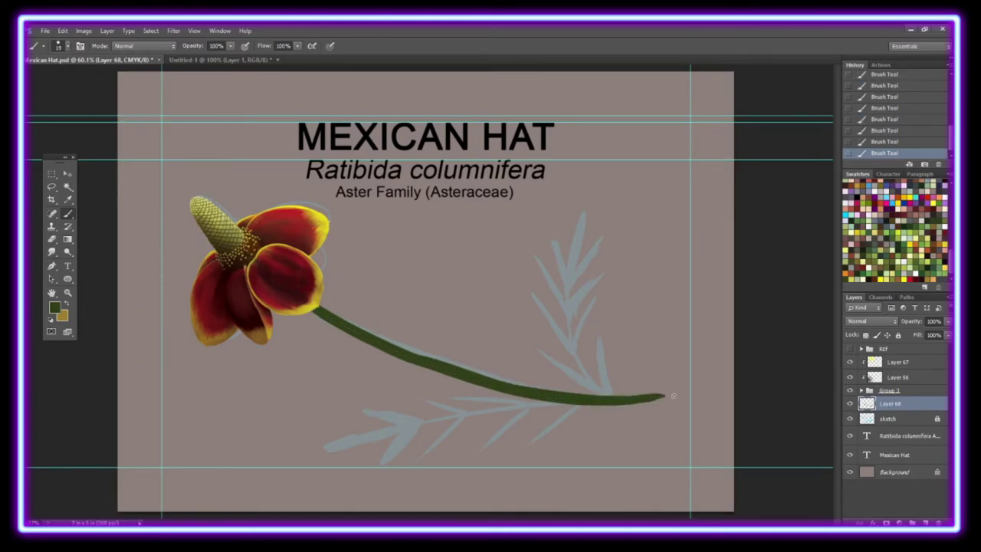
left_click(67, 45)
double_click(153, 99)
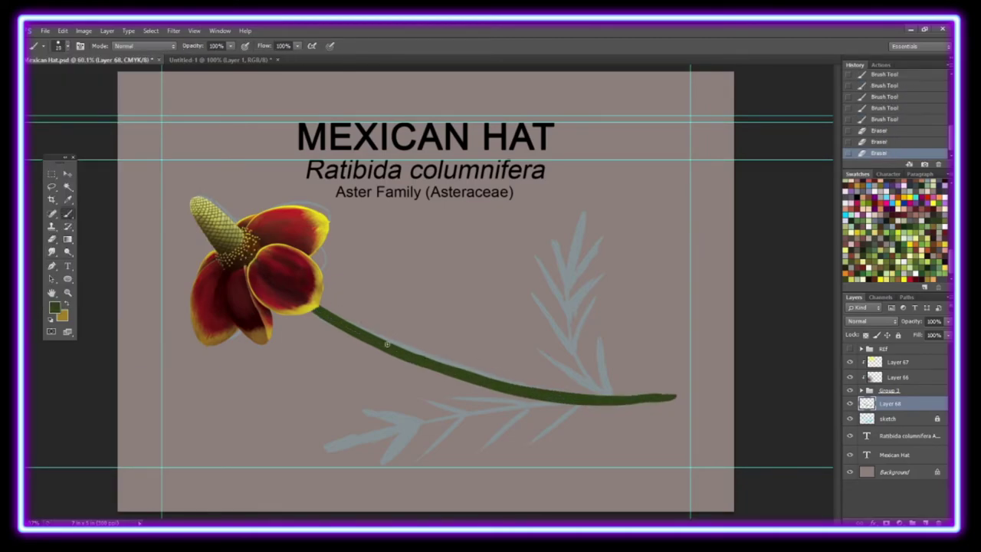
left_click_drag(387, 349, 630, 395)
Rotate the canvas upright to the stem and trim its edge by erasing and repainting
mouse_move(460, 345)
left_mouse_down()
mouse_move(383, 230)
mouse_move(337, 299)
left_mouse_up()
key("e")
left_click_drag(338, 261, 326, 429)
key("b")
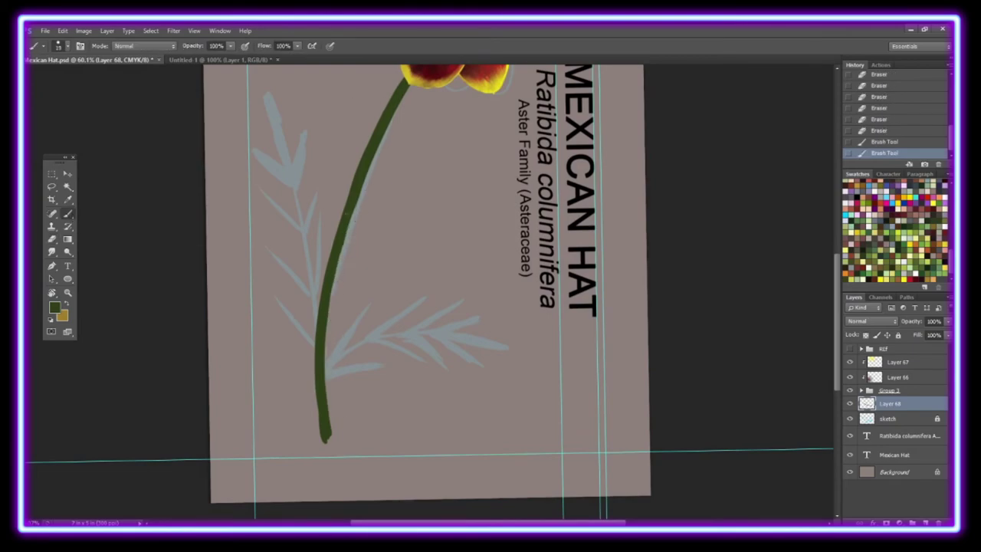
left_click_drag(329, 352, 340, 237)
key("e")
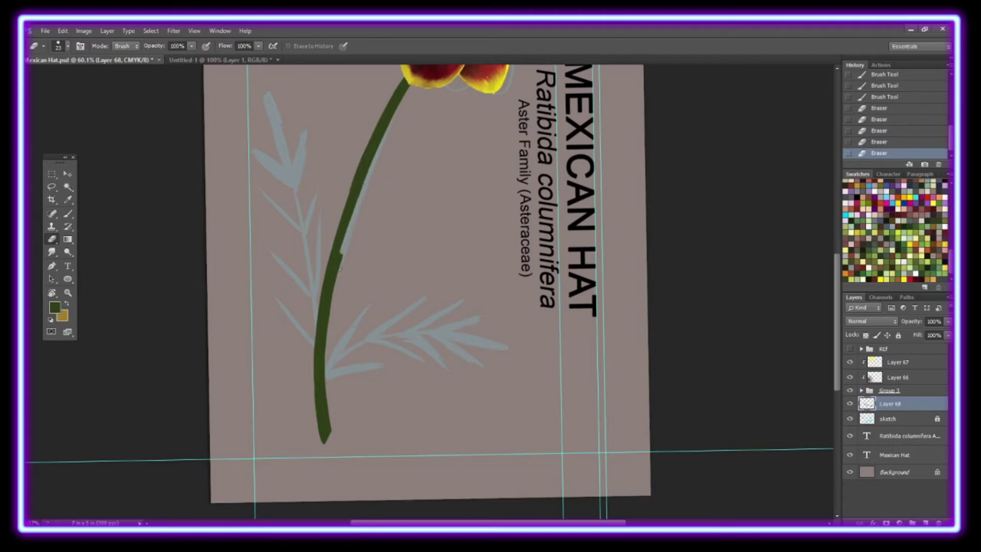
left_click(69, 214)
left_click_drag(337, 241, 331, 436)
Thin and refine the stem outline, then reset the canvas rotation
key("e")
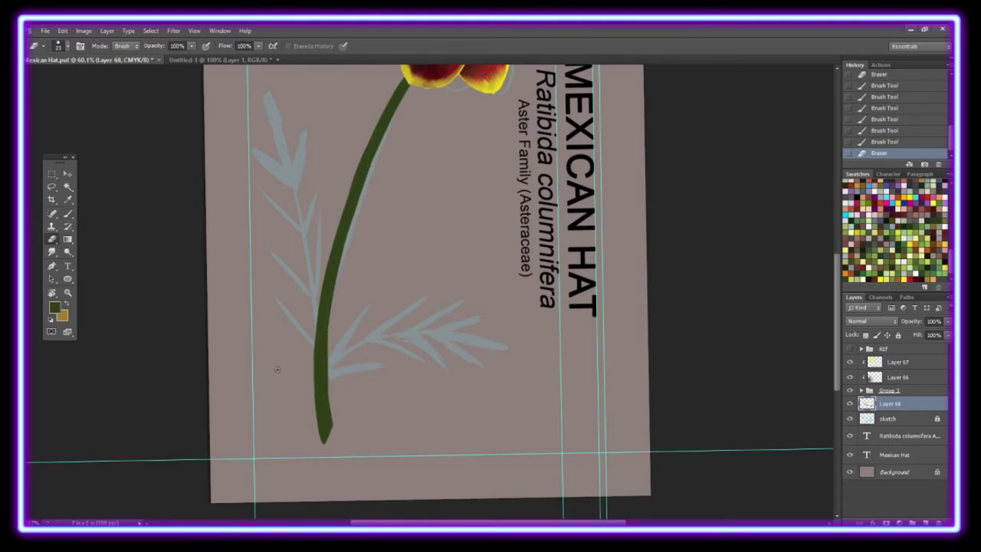
left_click_drag(334, 342, 331, 396)
key("b")
left_click_drag(348, 180, 322, 299)
key("e")
left_click_drag(345, 199, 334, 243)
key("r")
key("Escape")
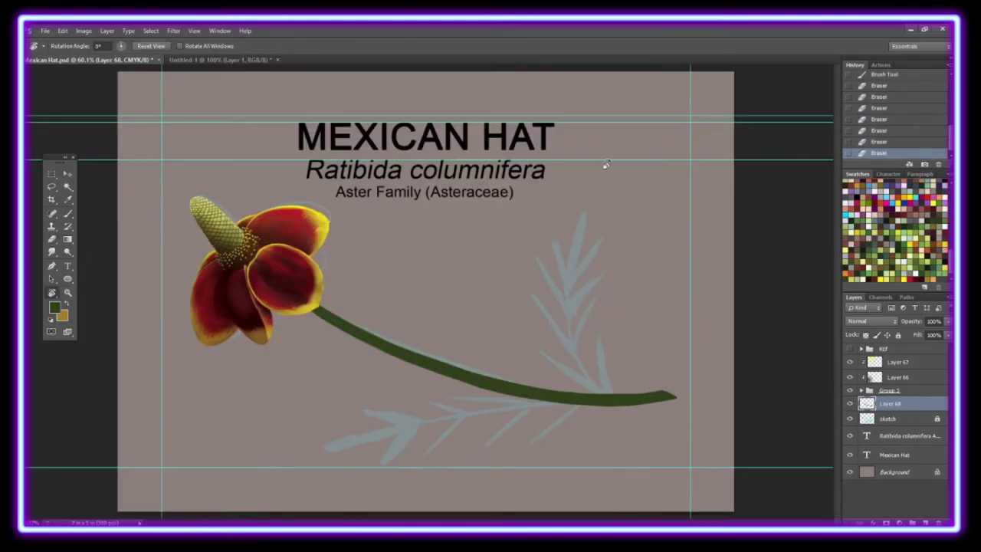
Free Transform the stem to raise its right end and apply it
key("ctrl+t")
left_click_drag(667, 397, 678, 380)
left_click(67, 174)
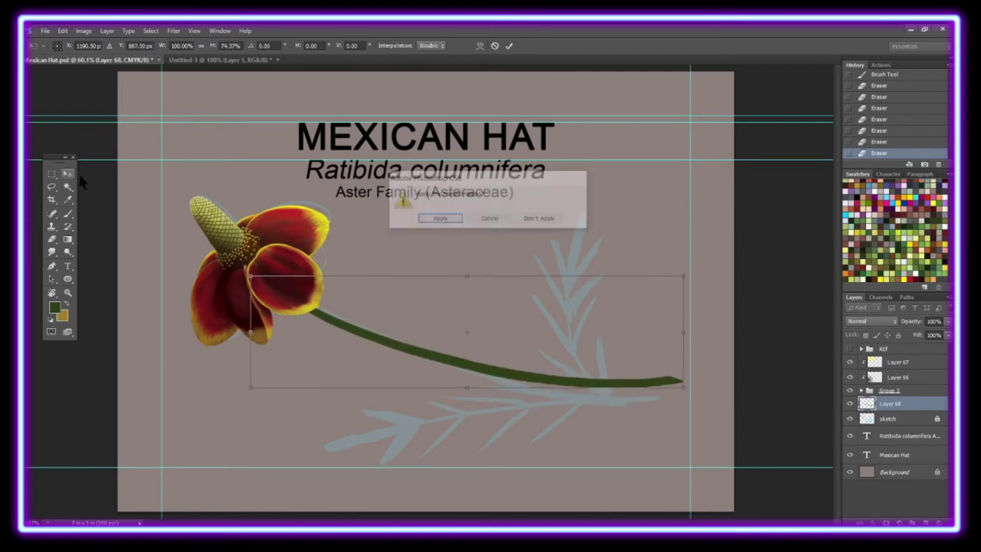
key("Return")
On a new layer, paint an upright side branch rising from the stem
key("b")
key("ctrl+shift+alt+n")
left_click_drag(594, 379, 567, 280)
key("ctrl+z")
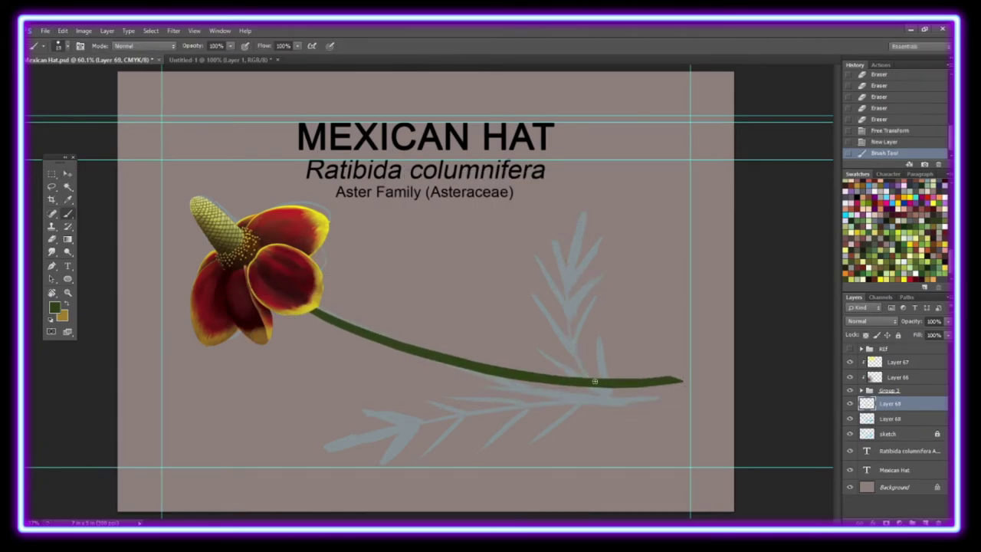
left_click_drag(593, 381, 565, 241)
left_click_drag(571, 327, 589, 372)
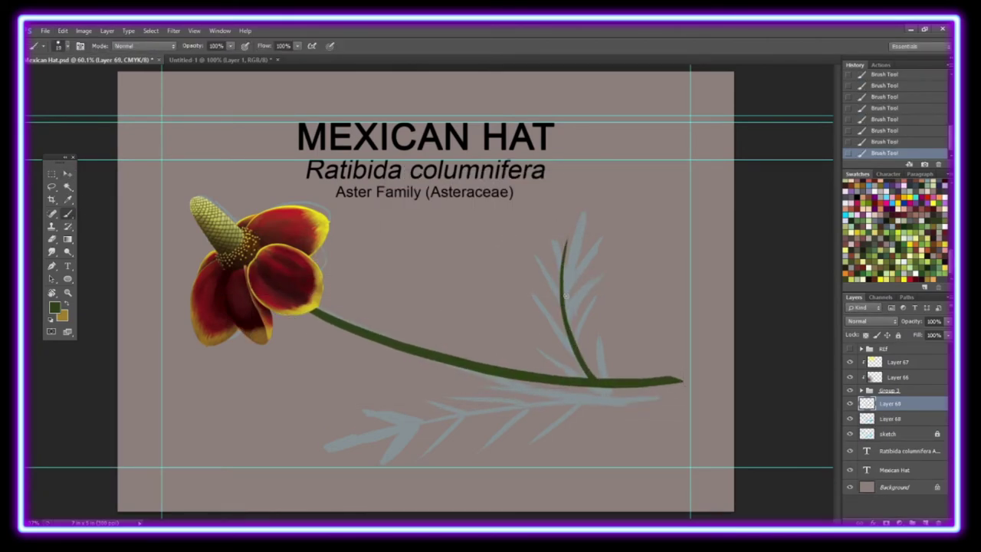
In a rotated view, thicken the branches and extend the lower branch along the sketch
left_click_drag(571, 274, 491, 421)
left_click_drag(300, 425, 306, 184)
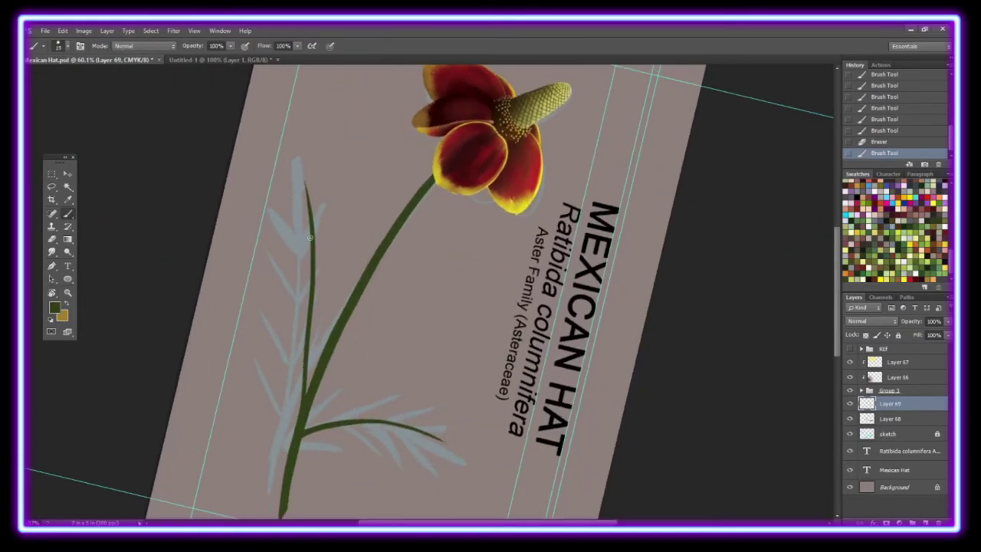
left_click_drag(305, 322, 290, 424)
key("ctrl+alt+z")
key("ctrl+alt+z")
key("ctrl+alt+z")
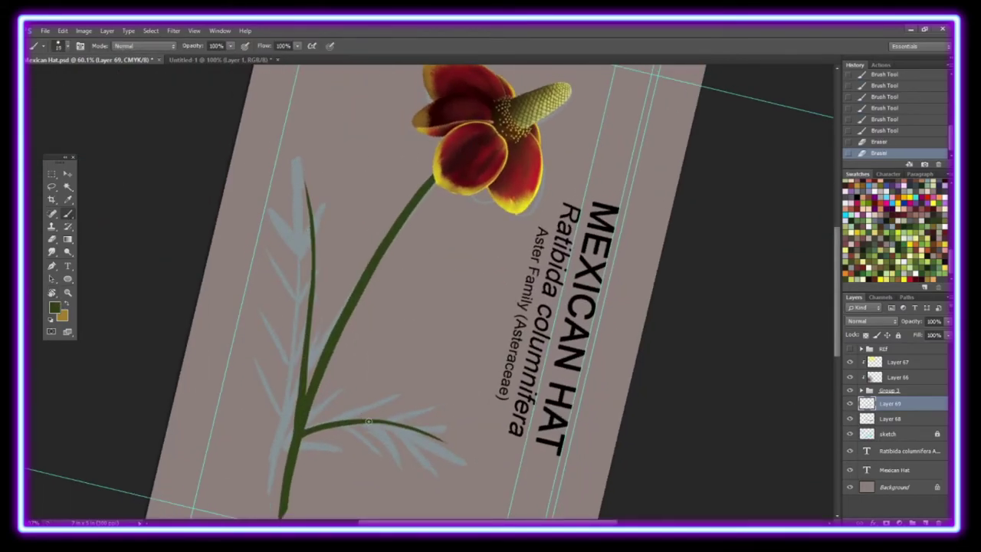
left_click_drag(418, 432, 490, 477)
key("r")
left_click(165, 46)
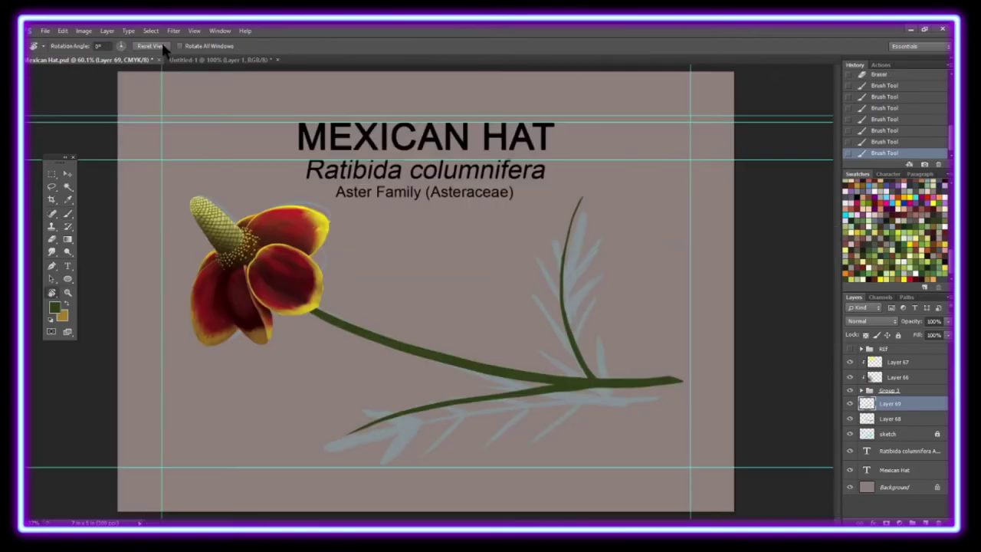
key("e")
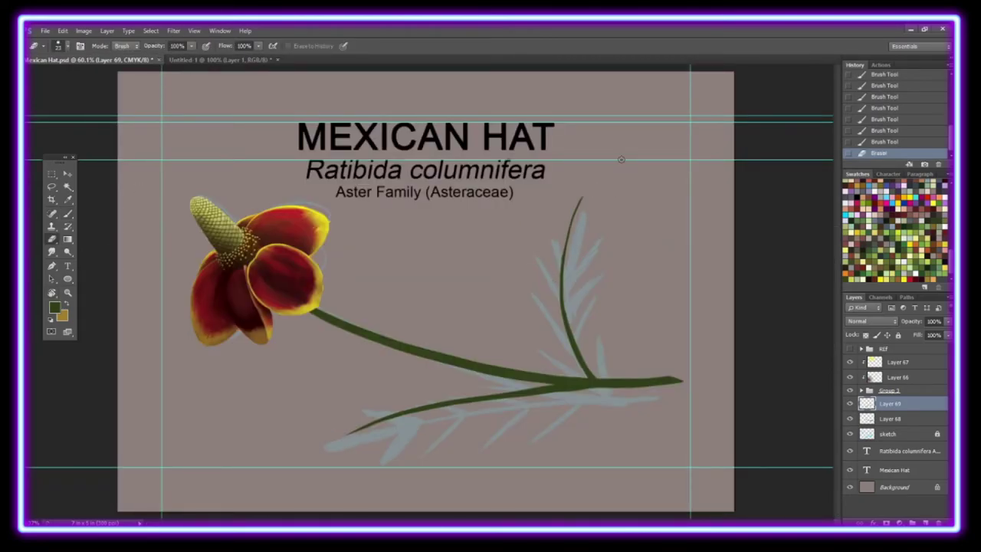
Merge the branch layer down onto the stem and name the layer 'stem'
key("ctrl+e")
double_click(889, 403)
type("stem")
key("Return")
Show the reference photos and choose a light green paint colour
left_click(849, 349)
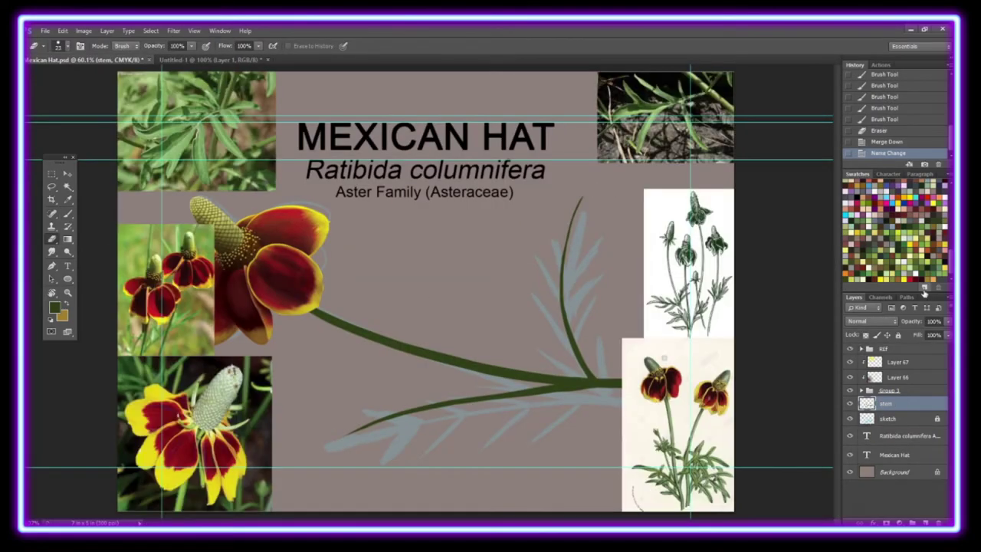
left_click(68, 304)
left_click(54, 307)
key("Escape")
On a new clipped layer, paint light green highlights along the stem and lower branch
key("b")
key("ctrl+shift+alt+n")
key("ctrl+alt+g")
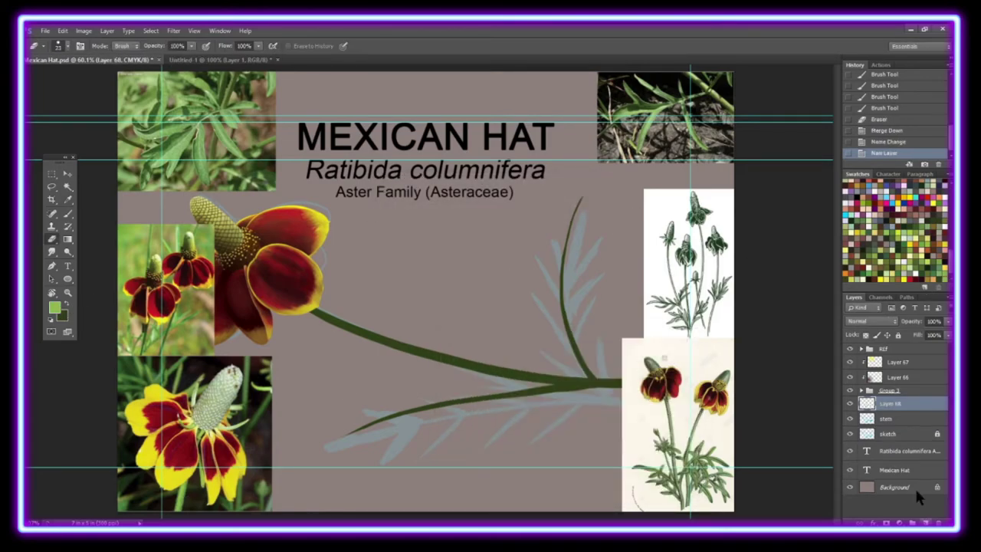
left_click(849, 348)
left_click_drag(315, 311, 422, 349)
left_click_drag(359, 332, 607, 383)
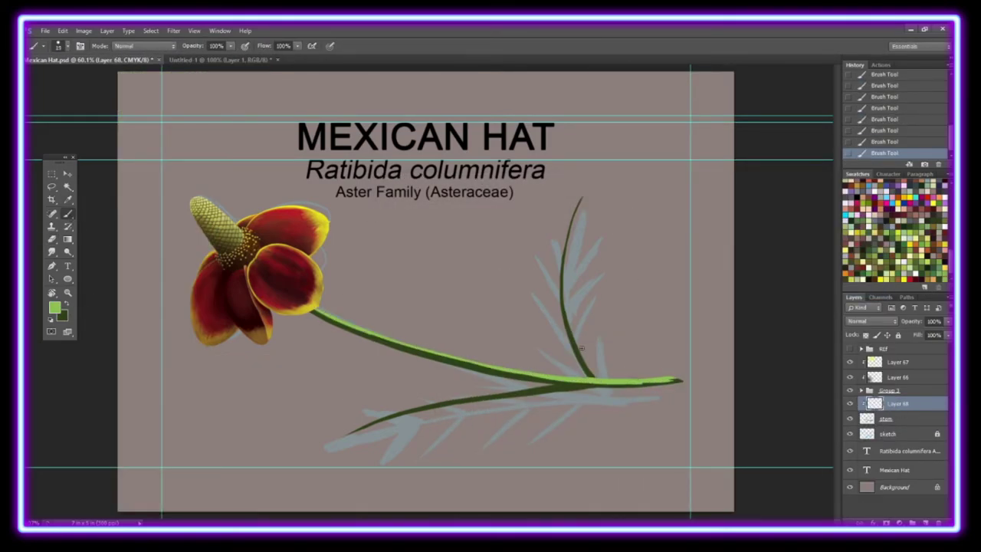
left_click_drag(513, 388, 526, 390)
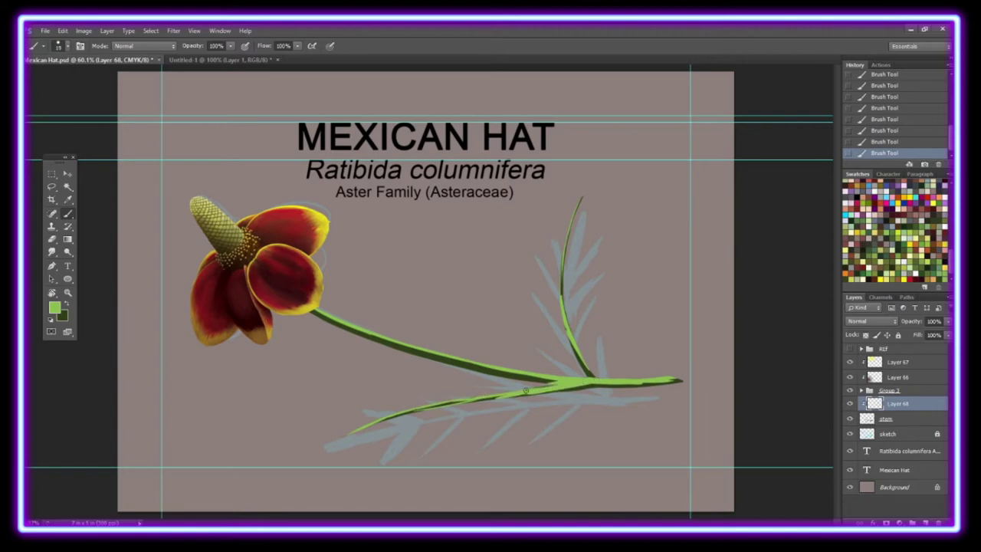
Smudge the light green highlights into the stem and branches with a smaller brush
left_click(52, 252)
left_click(64, 46)
left_click_drag(319, 311, 491, 368)
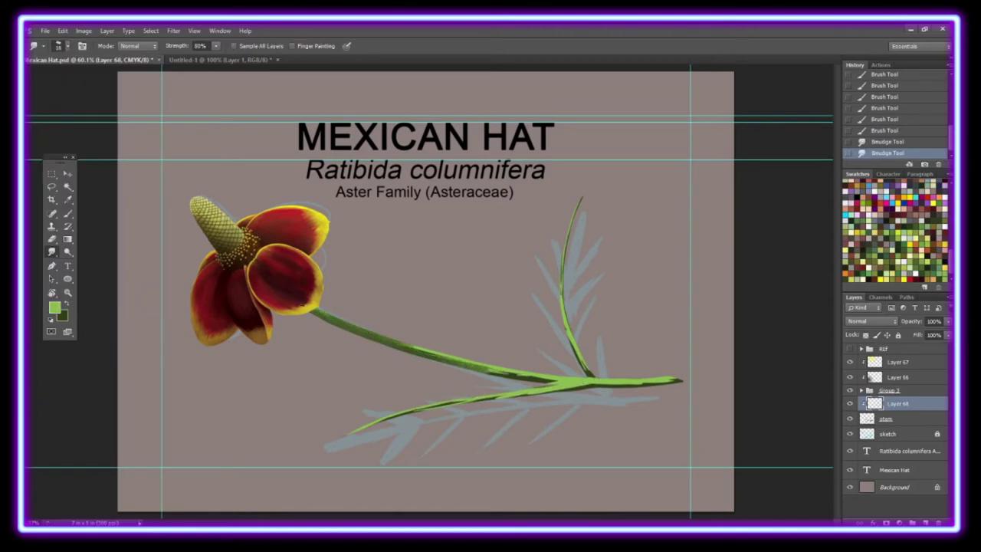
mouse_move(393, 341)
left_mouse_down()
mouse_move(579, 379)
mouse_move(572, 203)
left_mouse_up()
left_click_drag(348, 431, 659, 381)
left_click_drag(583, 383, 674, 380)
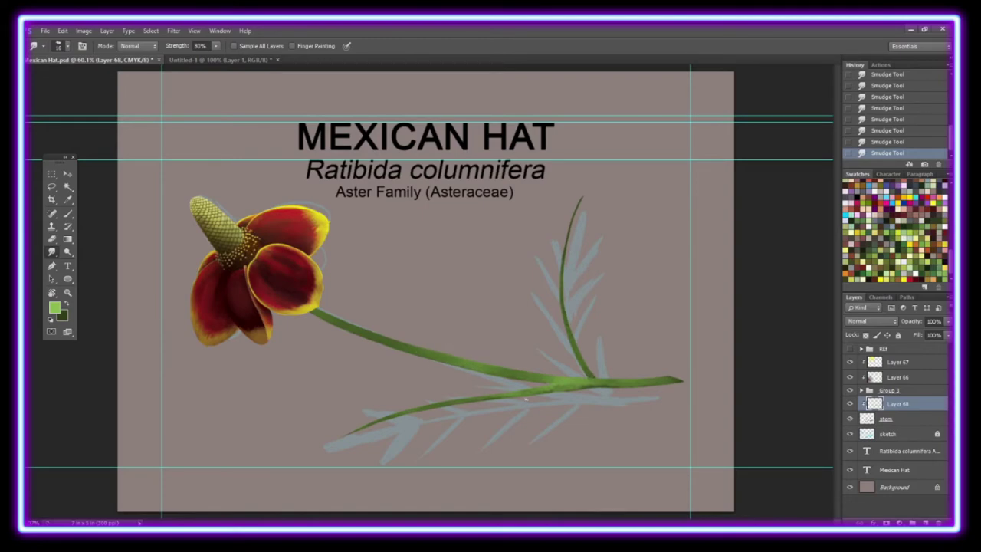
Add a clipped layer of dark green shading along the stem and smudge it in
key("x")
key("ctrl+shift+alt+n")
key("ctrl+alt+g")
left_click(68, 214)
mouse_move(337, 326)
left_mouse_down()
mouse_move(556, 382)
mouse_move(573, 349)
left_mouse_up()
left_click(53, 251)
left_click(64, 46)
left_click_drag(414, 354, 535, 375)
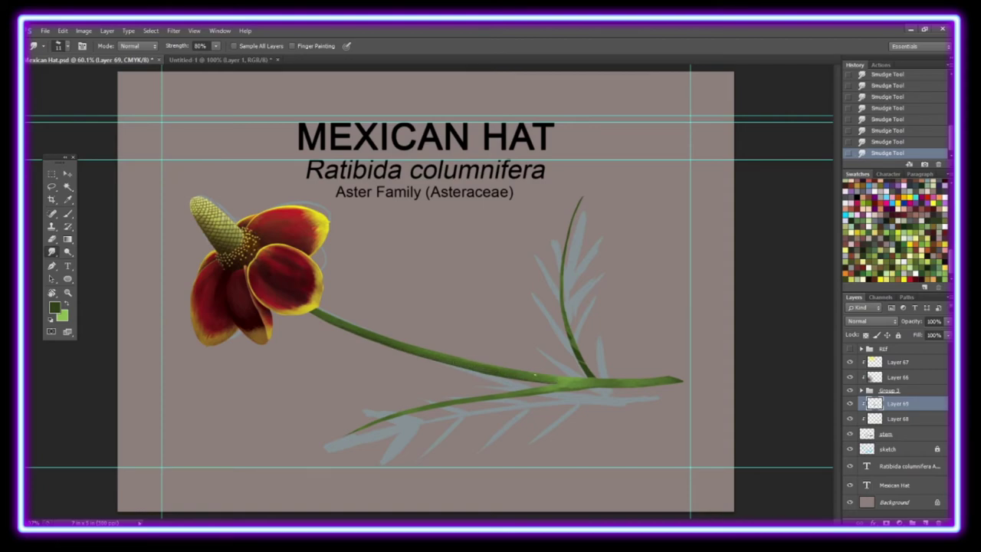
Add another clipped light-green highlight layer on the stem and upright branch, smudging it smooth
key("x")
key("ctrl+shift+alt+n")
key("ctrl+alt+g")
key("b")
left_click_drag(353, 328, 548, 376)
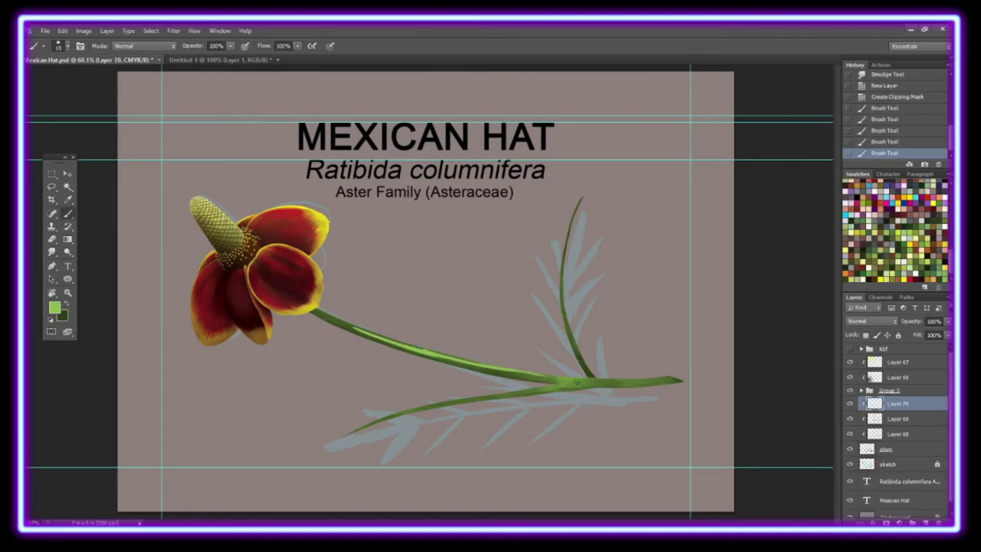
mouse_move(675, 381)
left_mouse_down()
mouse_move(576, 203)
mouse_move(566, 322)
left_mouse_up()
key("r")
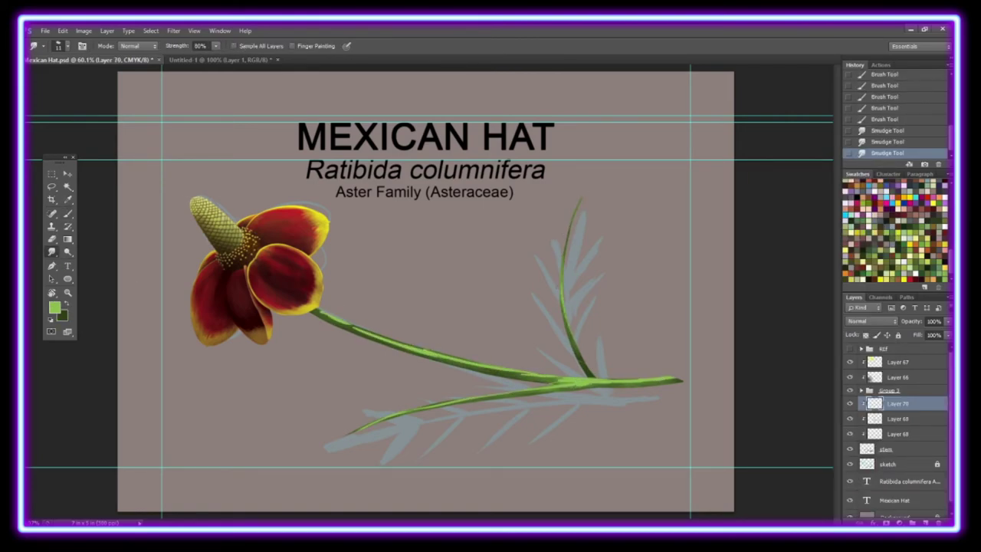
left_click_drag(366, 337, 342, 317)
mouse_move(396, 347)
left_mouse_down()
mouse_move(564, 376)
mouse_move(679, 381)
left_mouse_up()
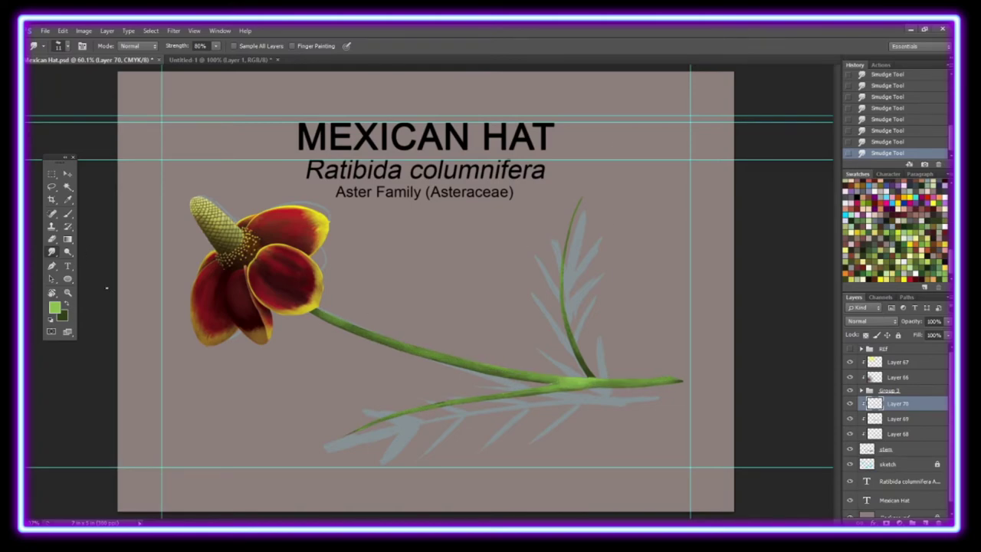
key("ctrl+shift+alt+n")
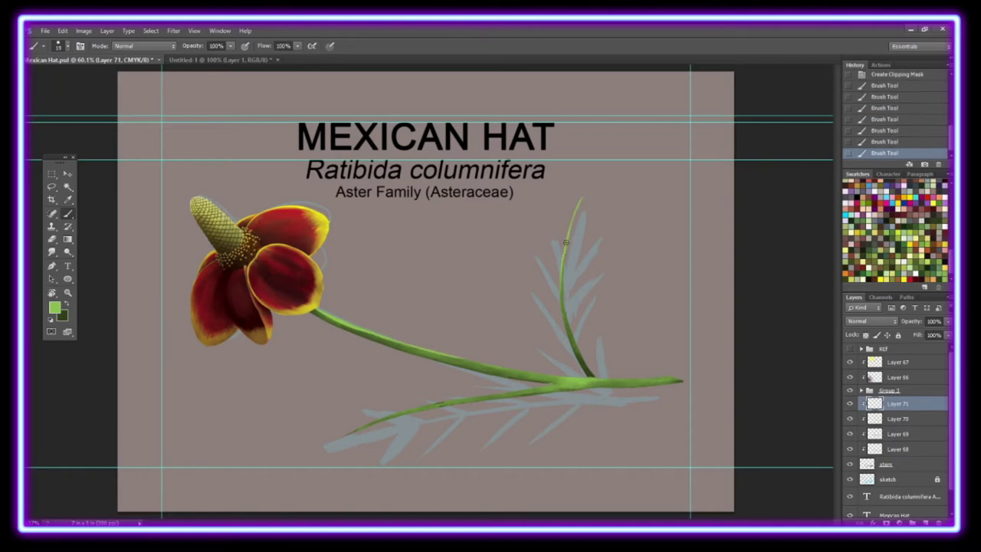
left_click_drag(398, 343, 460, 358)
left_click_drag(590, 371, 581, 203)
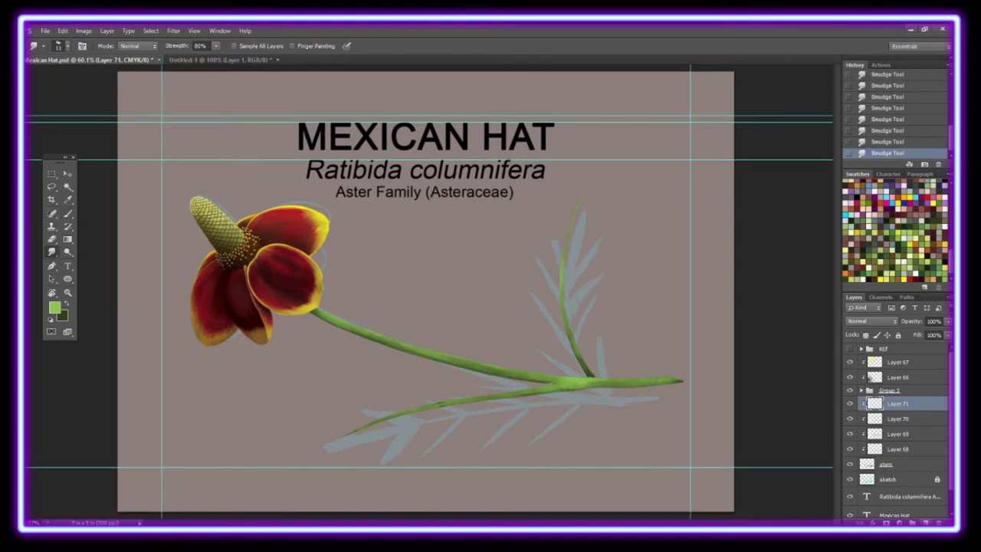
Darken the whole stem with dark green strokes on a new clipped layer
key("ctrl+shift+alt+n")
key("ctrl+alt+g")
key("x")
key("b")
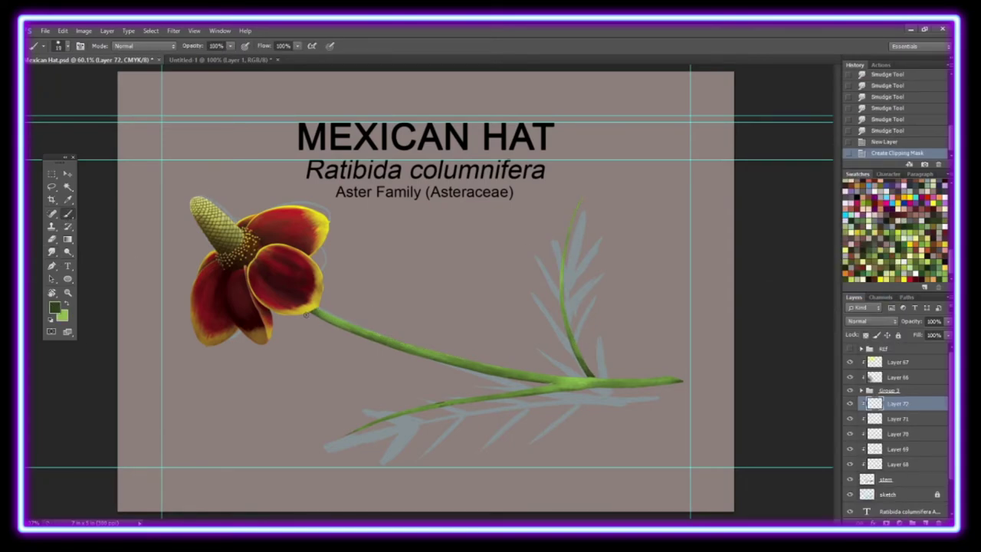
left_click_drag(305, 314, 675, 384)
key("r")
left_click(62, 46)
key("Escape")
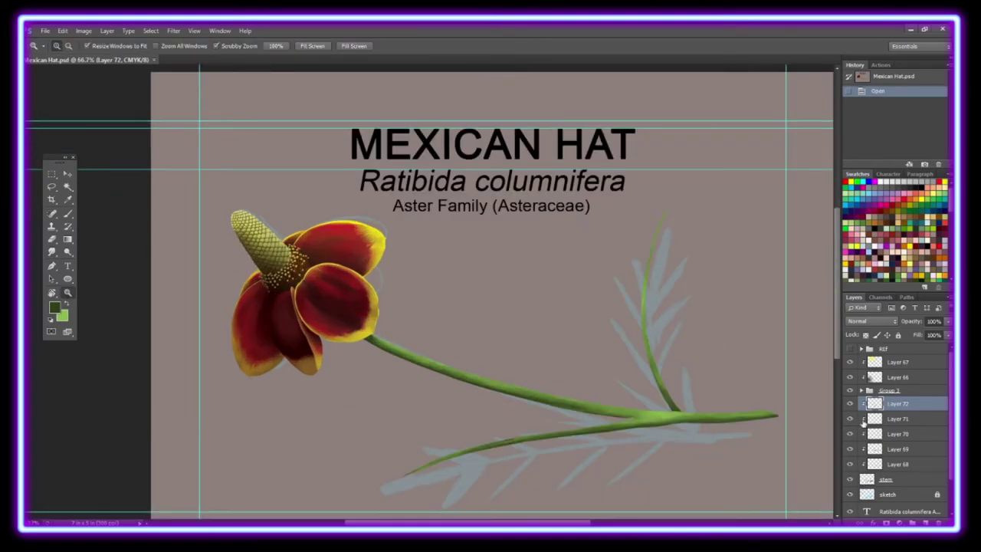
Show the reference photos and add a new layer above the sketch with brush size 12
left_click(850, 349)
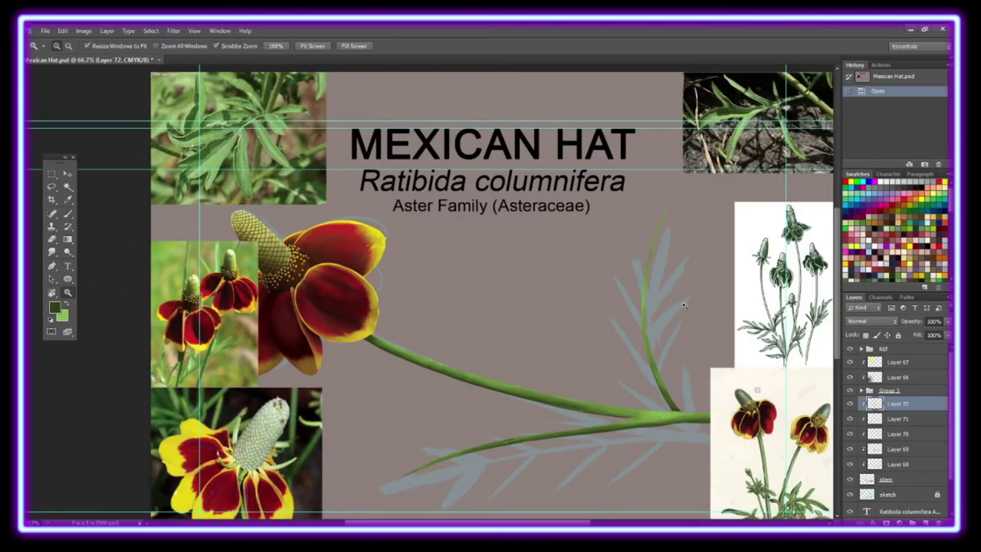
left_click(890, 494)
left_click(927, 522)
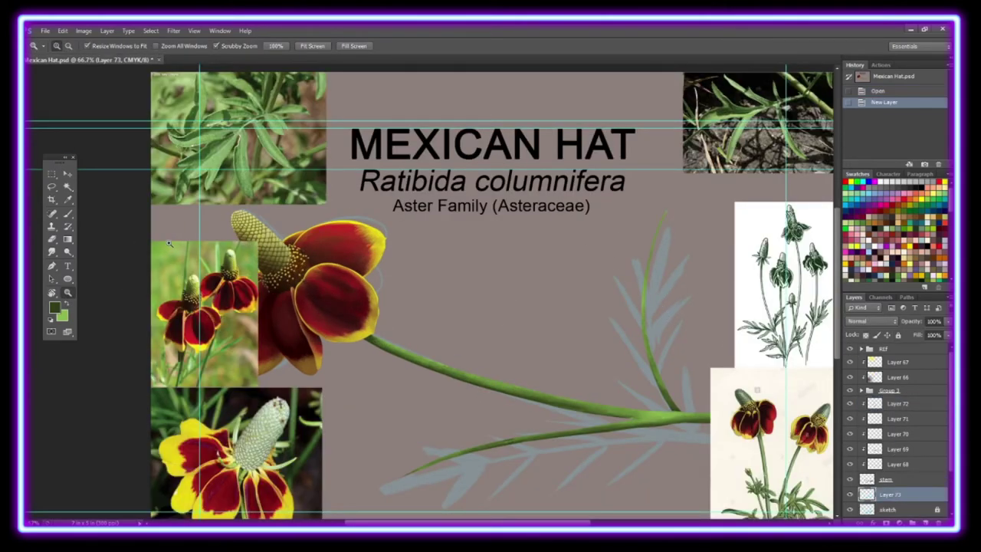
left_click(67, 215)
left_click(67, 46)
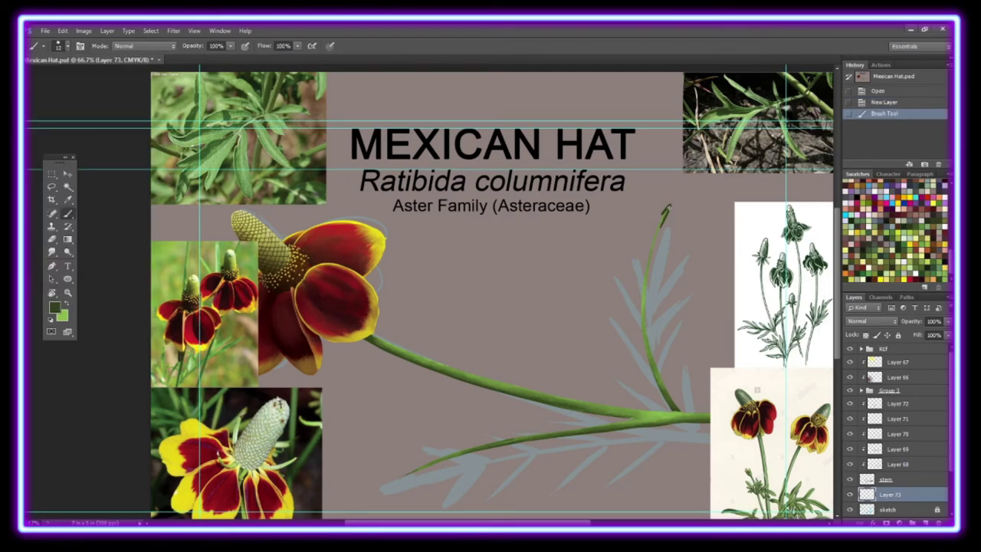
Paint a narrow green leaf at the upright branch tip and refine its point
mouse_move(671, 203)
left_mouse_down()
mouse_move(644, 272)
mouse_move(659, 228)
left_mouse_up()
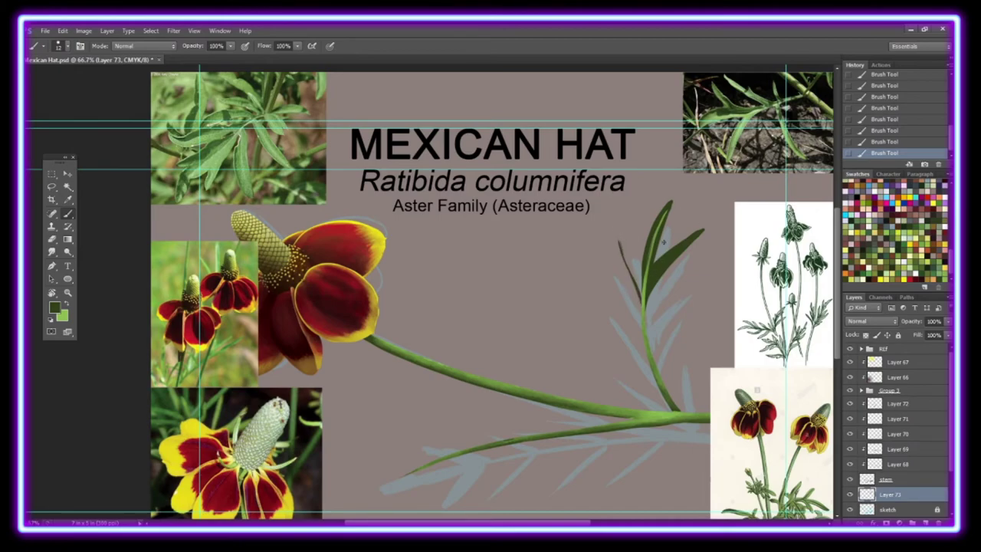
key("e")
left_click_drag(664, 242, 653, 294)
key("ctrl+alt+z")
key("ctrl+alt+z")
left_click_drag(672, 206, 681, 213)
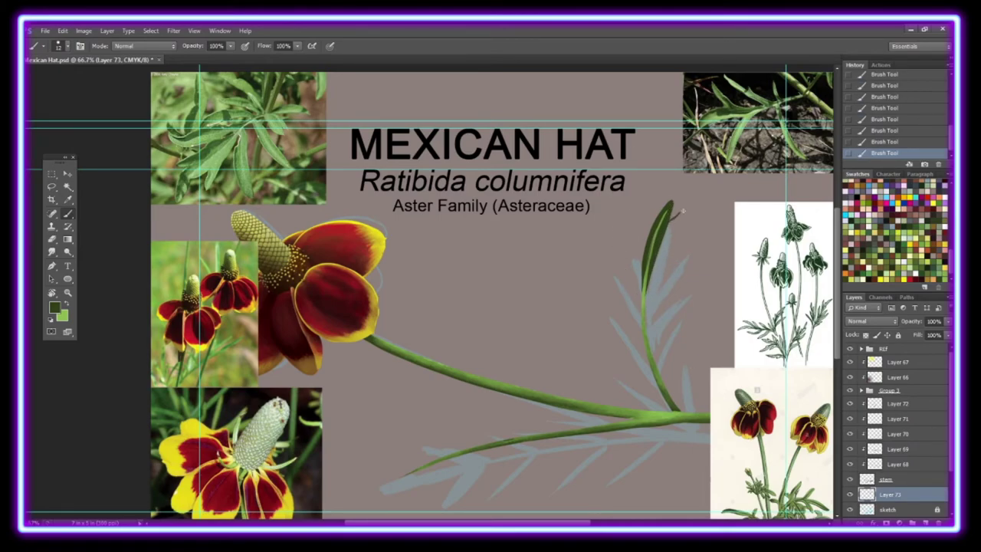
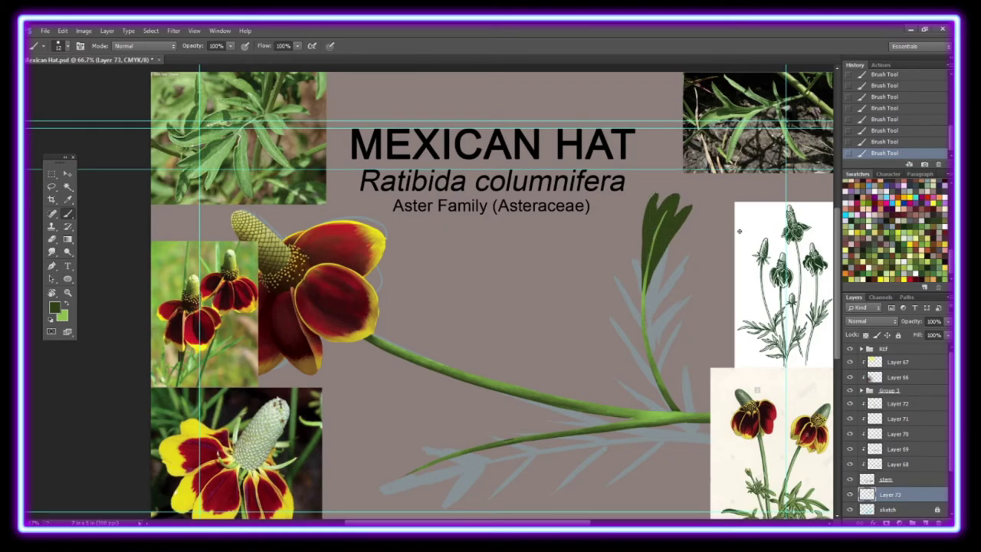
Paint dark-green leaf strokes at the upper stem tip, rotating the view sideways
scroll(740, 231, "down", 3)
mouse_move(454, 370)
left_mouse_down()
mouse_move(379, 411)
mouse_move(418, 383)
left_mouse_up()
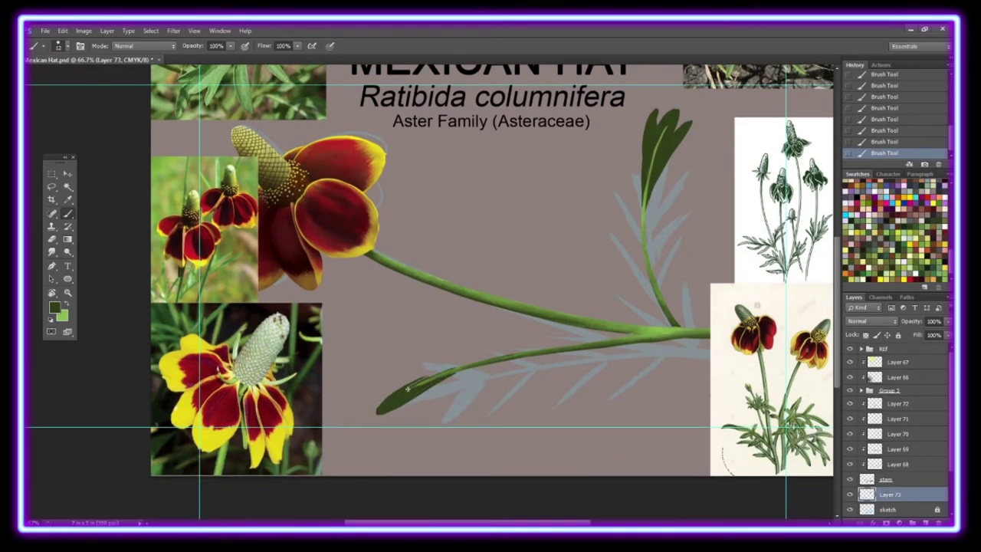
key("r")
left_click_drag(413, 326, 416, 283)
key("b")
left_click_drag(354, 257, 362, 310)
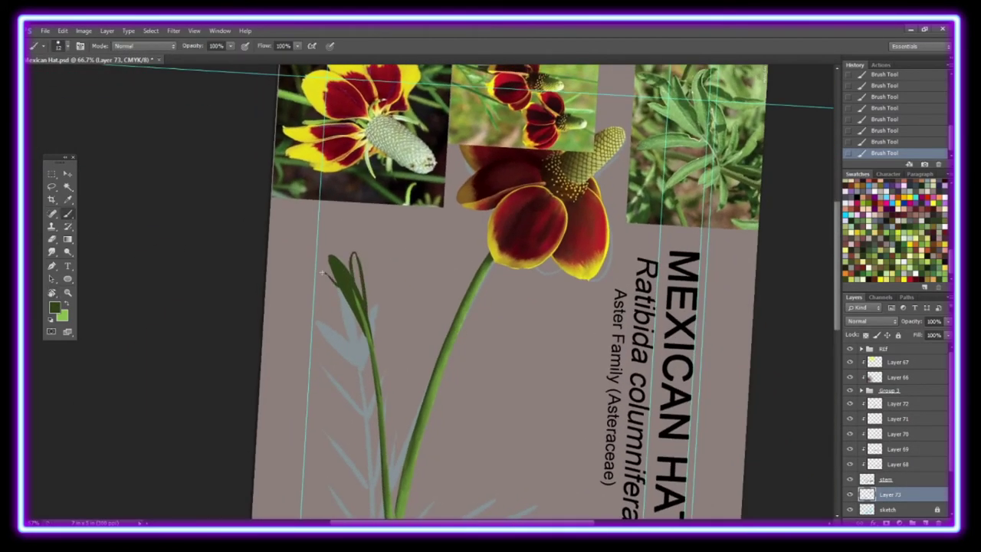
mouse_move(323, 274)
left_mouse_down()
mouse_move(361, 337)
mouse_move(353, 259)
left_mouse_up()
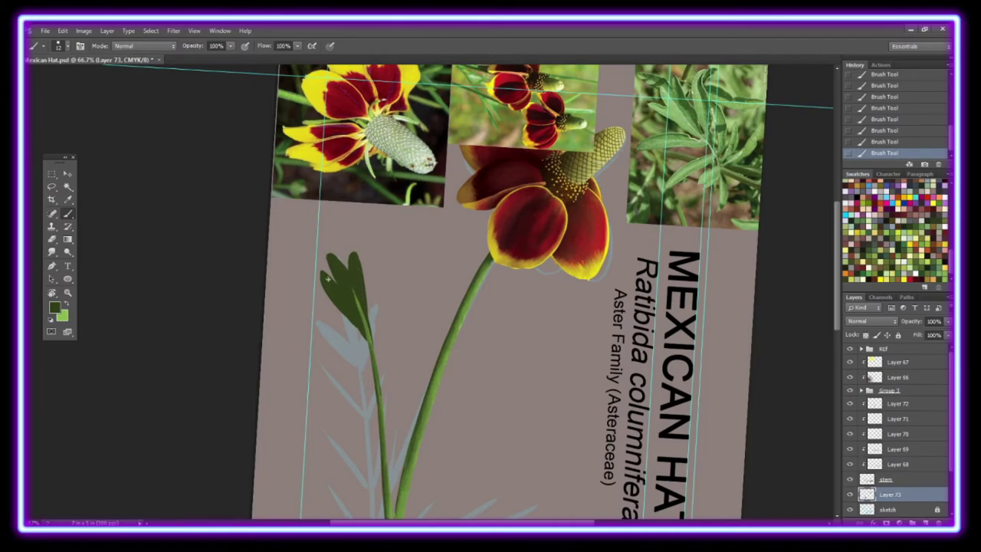
left_click_drag(356, 336, 370, 290)
Reset and re-rotate the view about 90°, then trim the leaf tip with the Eraser
key("r")
key("Escape")
key("b")
left_click_drag(664, 190, 661, 132)
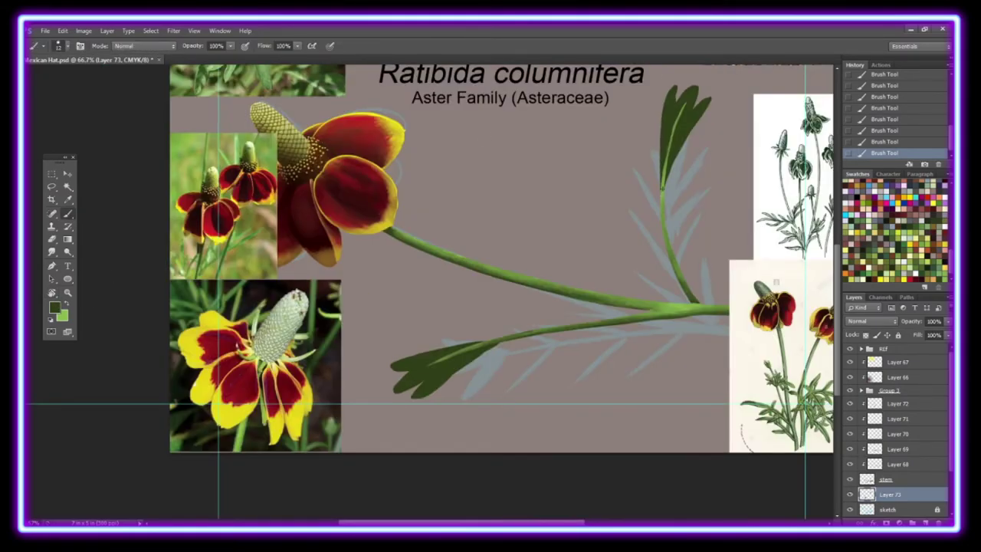
key("r")
left_click_drag(686, 201, 593, 475)
key("e")
mouse_move(367, 273)
left_mouse_down()
mouse_move(351, 307)
mouse_move(367, 280)
left_mouse_up()
key("b")
Erase stray paint from the leaf, turn the title horizontal, and add a brush mark
key("e")
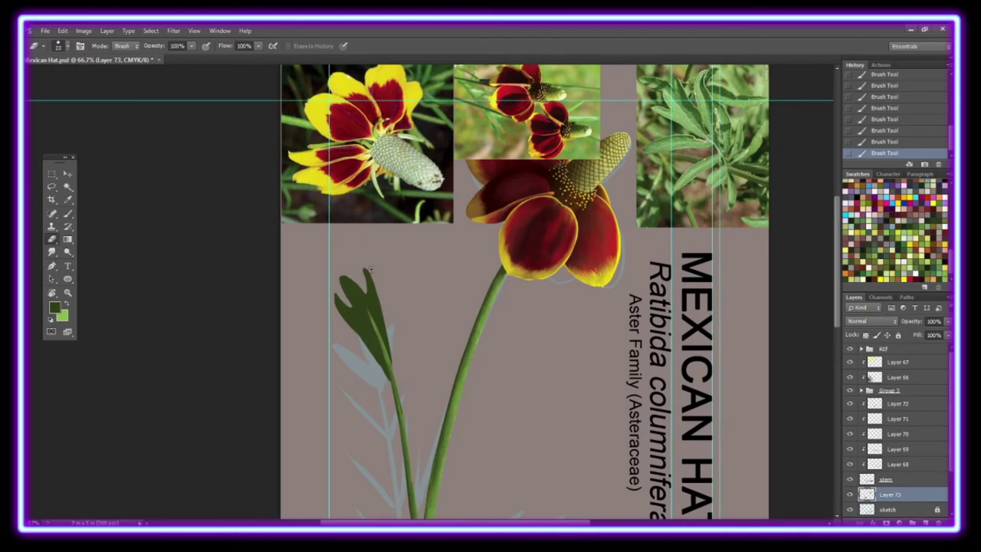
key("r")
left_click_drag(491, 383, 307, 230)
key("e")
mouse_move(689, 85)
left_mouse_down()
mouse_move(698, 73)
mouse_move(522, 204)
left_mouse_up()
key("b")
left_click(713, 81)
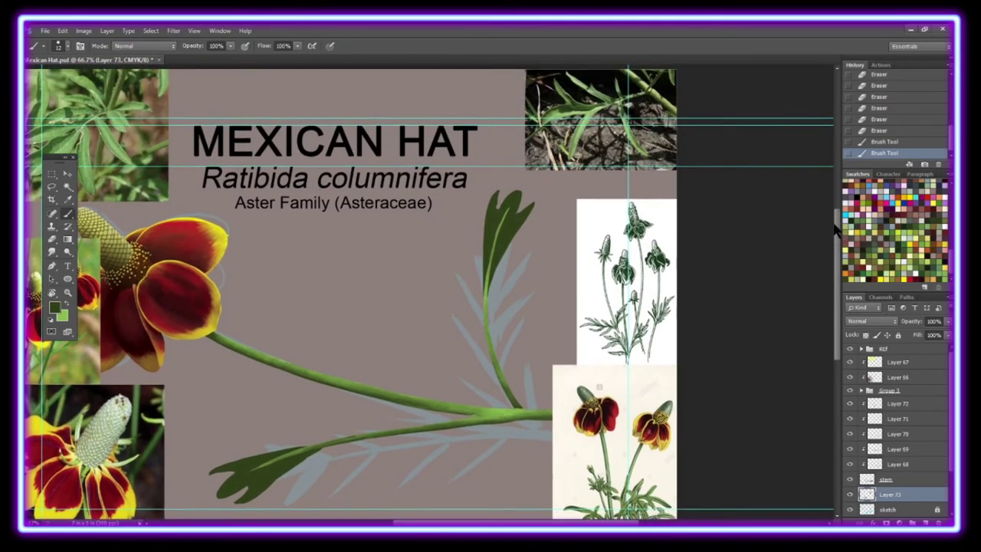
Outline the upper leaf in dark green and fill it with the Paint Bucket
mouse_move(460, 230)
left_mouse_down()
mouse_move(601, 236)
mouse_move(584, 235)
left_mouse_up()
left_click_drag(636, 276, 613, 310)
mouse_move(661, 249)
left_mouse_down()
mouse_move(627, 284)
mouse_move(617, 330)
left_mouse_up()
left_click_drag(618, 297, 611, 345)
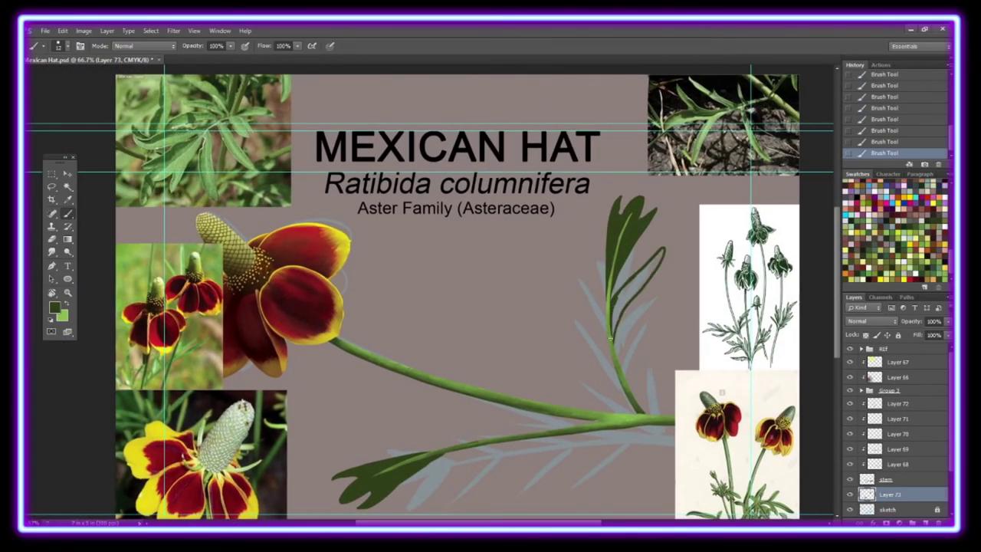
right_click(68, 240)
left_click(115, 253)
left_click(611, 326)
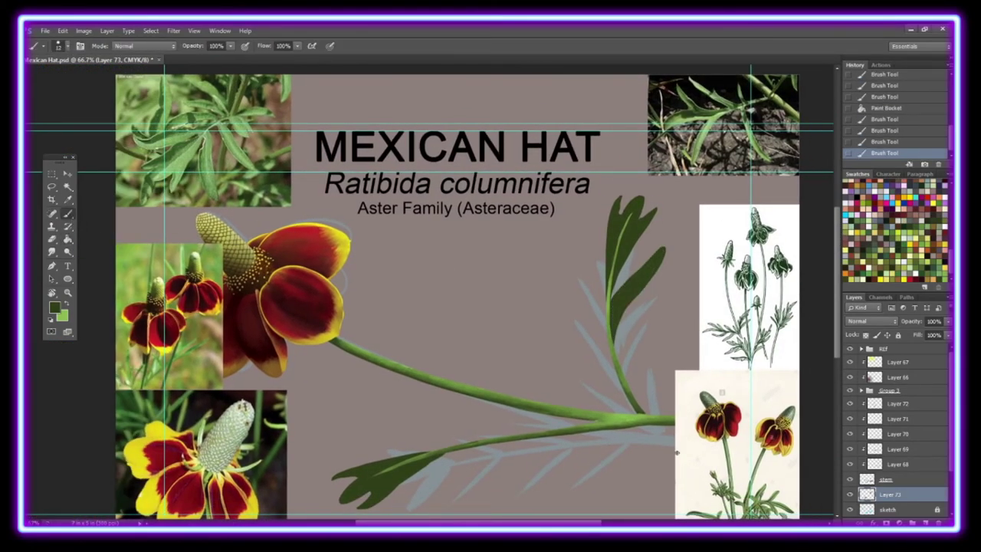
Outline and fill a second dark-green leaf left of the upper leaf
left_click_drag(607, 342, 589, 292)
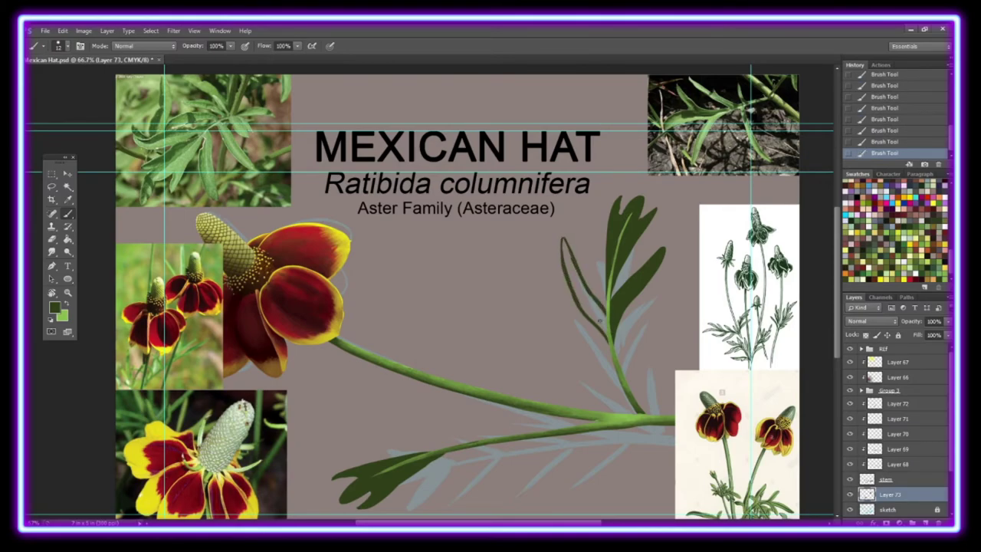
key("g")
left_click(583, 285)
left_click(585, 312)
left_click(586, 312)
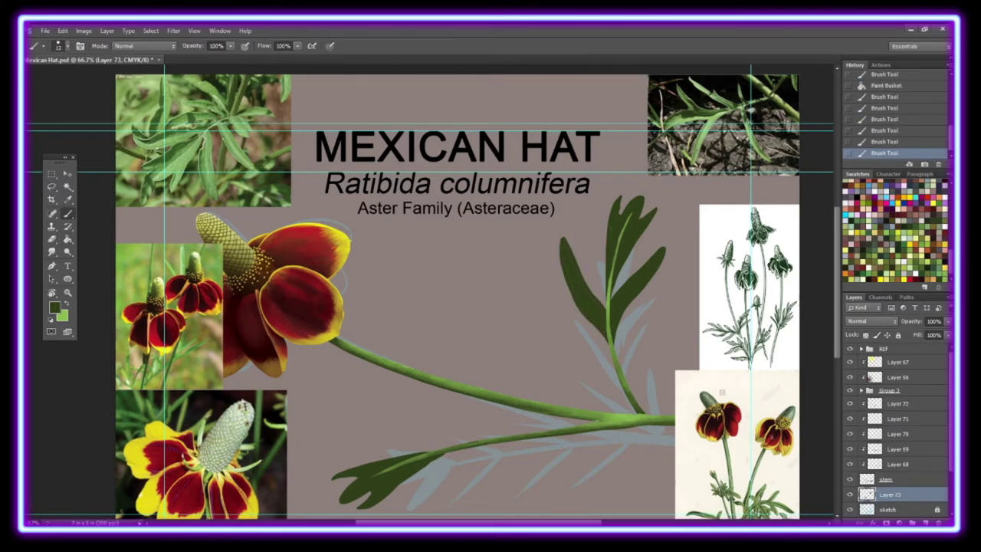
Lasso the upper-left leaf and rotate it to a new angle with Free Transform
key("l")
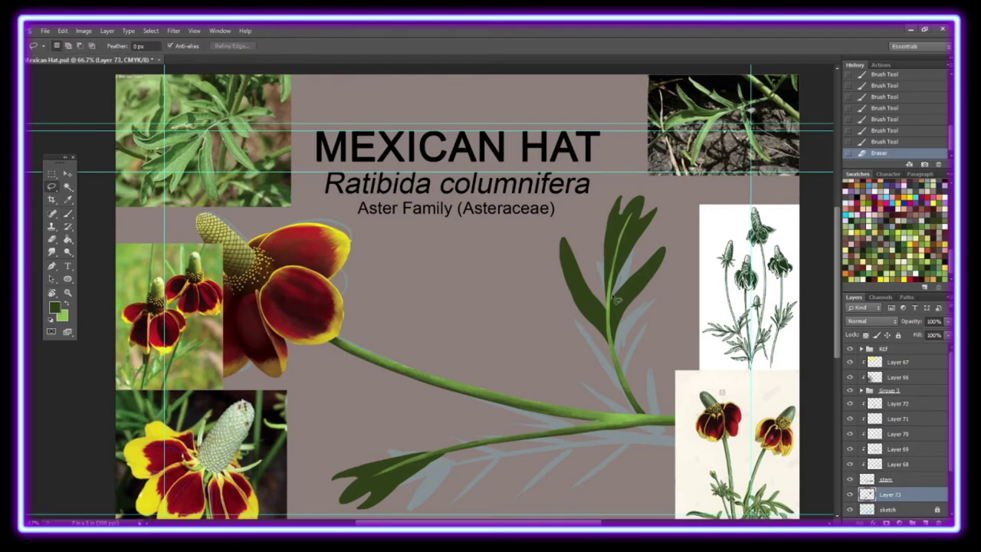
left_click_drag(614, 345, 529, 230)
left_click_drag(625, 287, 636, 280)
key("ctrl+d")
left_click(63, 30)
mouse_move(605, 345)
left_mouse_down()
mouse_move(541, 215)
mouse_move(587, 252)
mouse_move(587, 330)
mouse_move(650, 274)
left_mouse_up()
left_click(88, 259)
key("Return")
key("ctrl+d")
key("b")
Erase the leaf edges into a cleaner shape and brush a stroke along its stem
right_click(51, 239)
left_click(100, 235)
left_click_drag(598, 322, 581, 268)
right_click(51, 214)
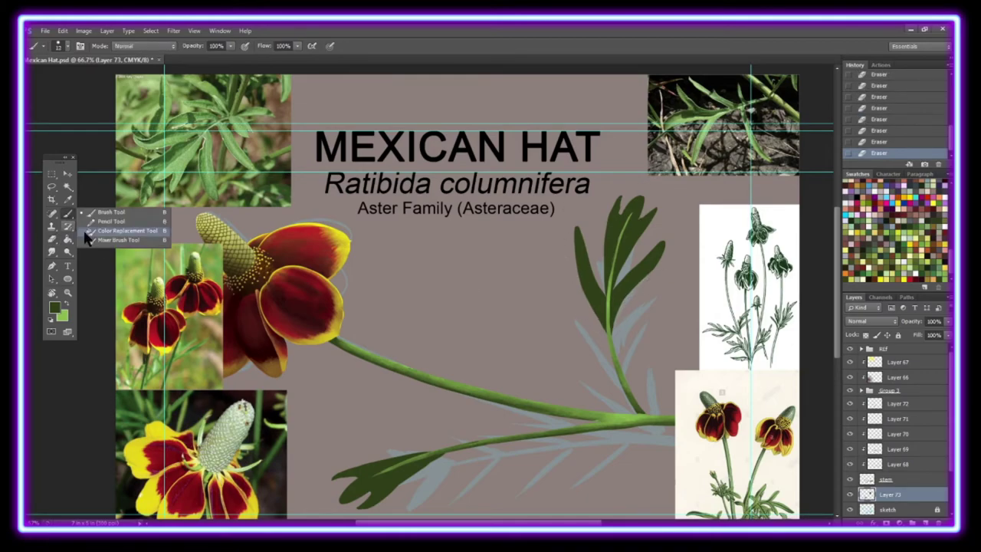
left_click(100, 212)
key("r")
left_click_drag(582, 230, 613, 368)
key("b")
mouse_move(422, 326)
left_mouse_down()
mouse_move(418, 240)
mouse_move(419, 310)
mouse_move(381, 303)
left_mouse_up()
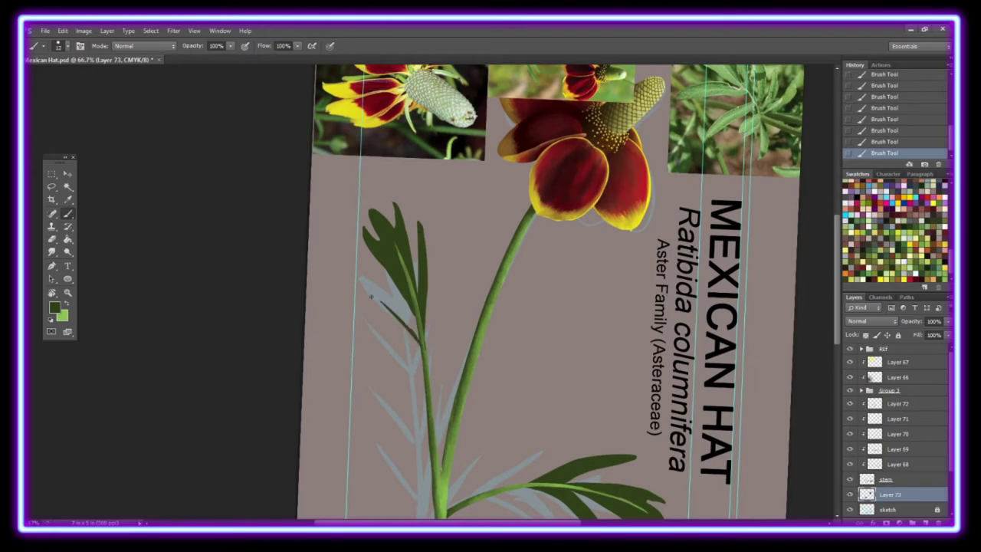
Widen the thin left leaf and paint two solid dark-green leaves on either side of the stem
left_click_drag(362, 257, 418, 331)
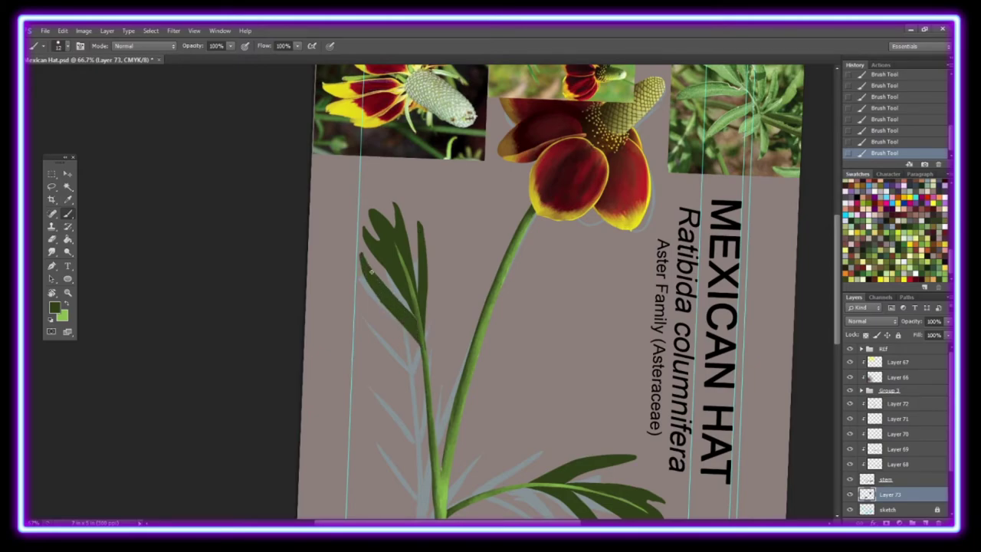
key("Escape")
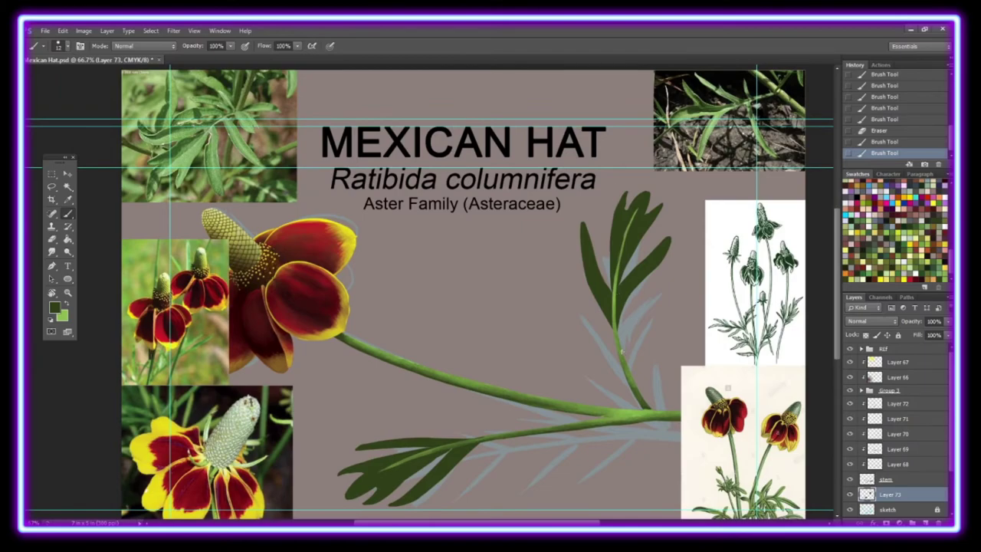
left_click_drag(620, 350, 681, 270)
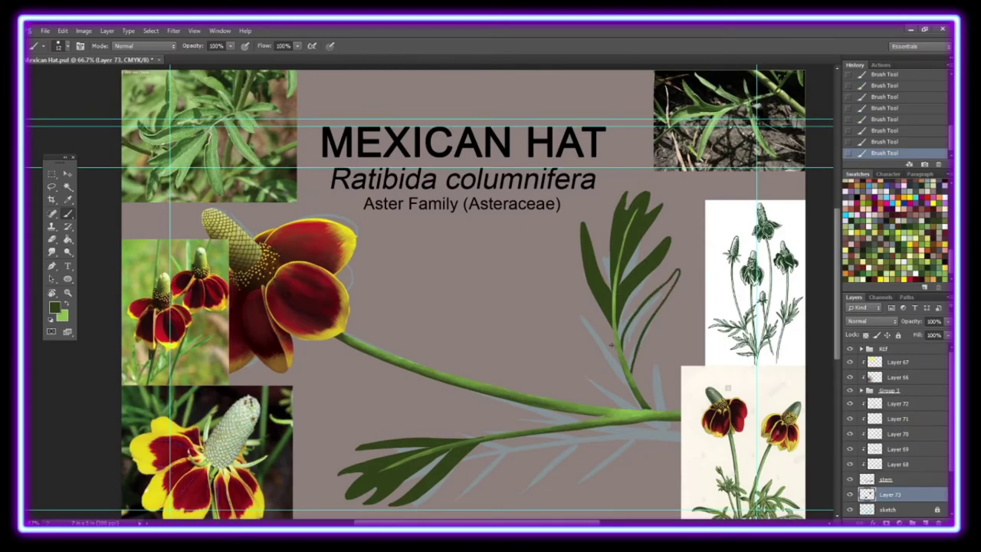
mouse_move(562, 283)
left_mouse_down()
mouse_move(622, 347)
mouse_move(564, 285)
left_mouse_up()
left_click_drag(622, 349, 677, 271)
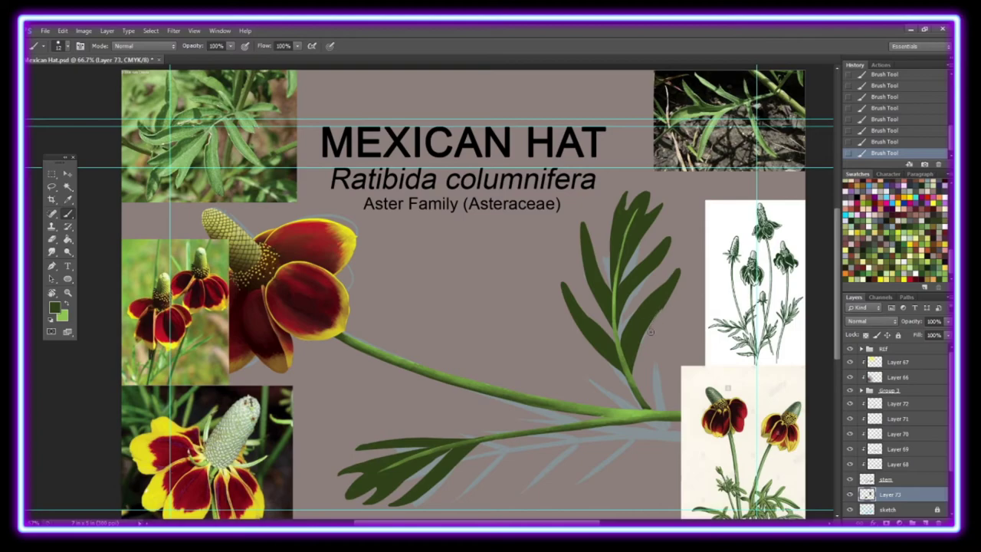
left_click_drag(573, 295, 589, 316)
left_click_drag(653, 291, 673, 271)
Paint leaves above and below the upper stem, then rotate the view 90°
mouse_move(638, 375)
left_mouse_down()
mouse_move(671, 326)
mouse_move(650, 403)
mouse_move(579, 363)
mouse_move(641, 407)
left_mouse_up()
mouse_move(590, 373)
left_mouse_down()
mouse_move(645, 407)
mouse_move(667, 331)
left_mouse_up()
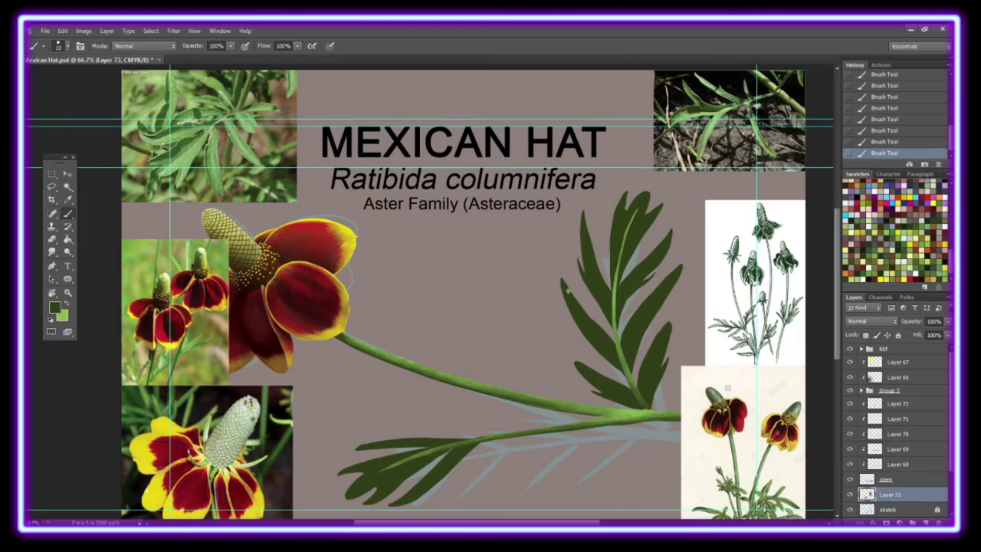
key("r")
left_click_drag(537, 192, 537, 430)
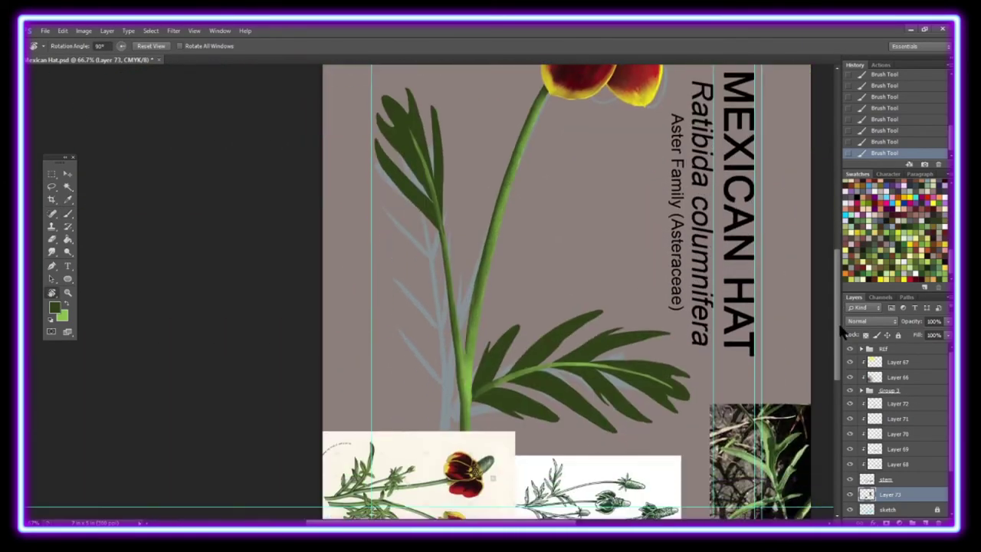
Paint a leaf left of the stem base, hide REF, and reposition the lower-left leaf
left_click_drag(282, 437, 433, 276)
mouse_move(450, 323)
left_mouse_down()
mouse_move(396, 243)
mouse_move(428, 297)
left_mouse_up()
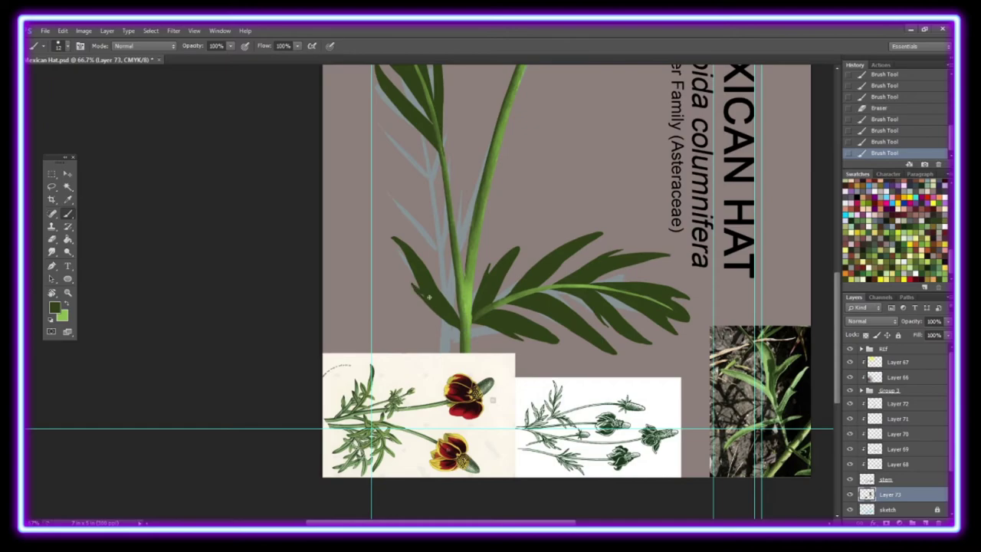
scroll(460, 246, "up", 3)
key("l")
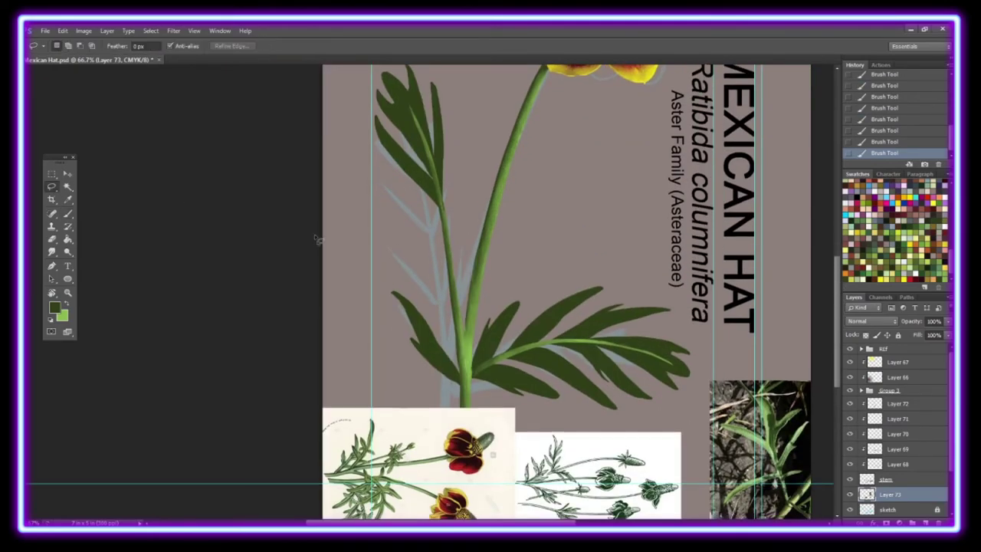
left_click_drag(387, 273, 464, 383)
left_click(849, 348)
key("v")
left_click_drag(468, 349, 469, 391)
key("ctrl+d")
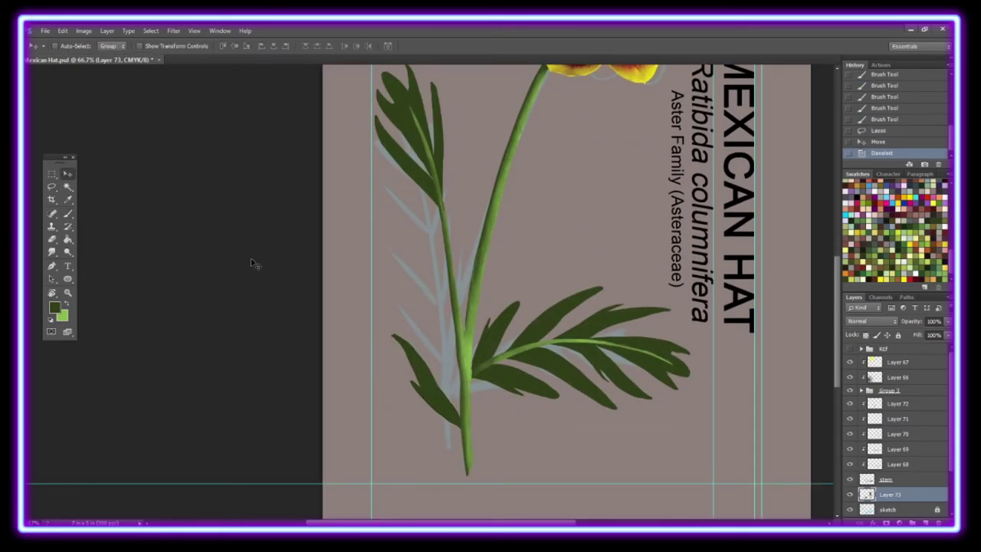
key("b")
Paint a new leaf beside the stem and extra leaves to its left
mouse_move(447, 214)
left_mouse_down()
mouse_move(454, 107)
mouse_move(449, 207)
left_mouse_up()
left_click_drag(447, 241, 462, 144)
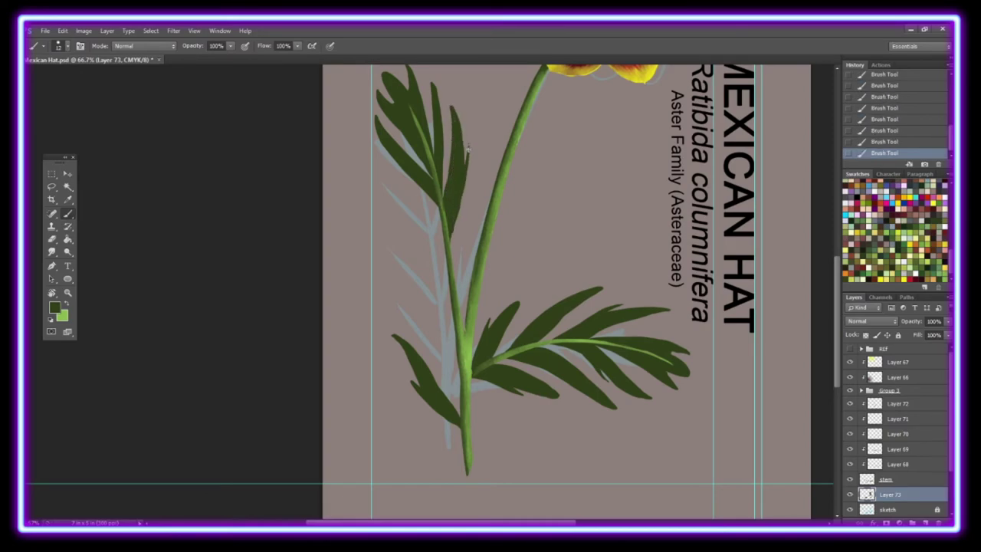
mouse_move(410, 232)
left_mouse_down()
mouse_move(443, 196)
mouse_move(380, 154)
left_mouse_up()
mouse_move(432, 216)
left_mouse_down()
mouse_move(377, 147)
mouse_move(442, 229)
left_mouse_up()
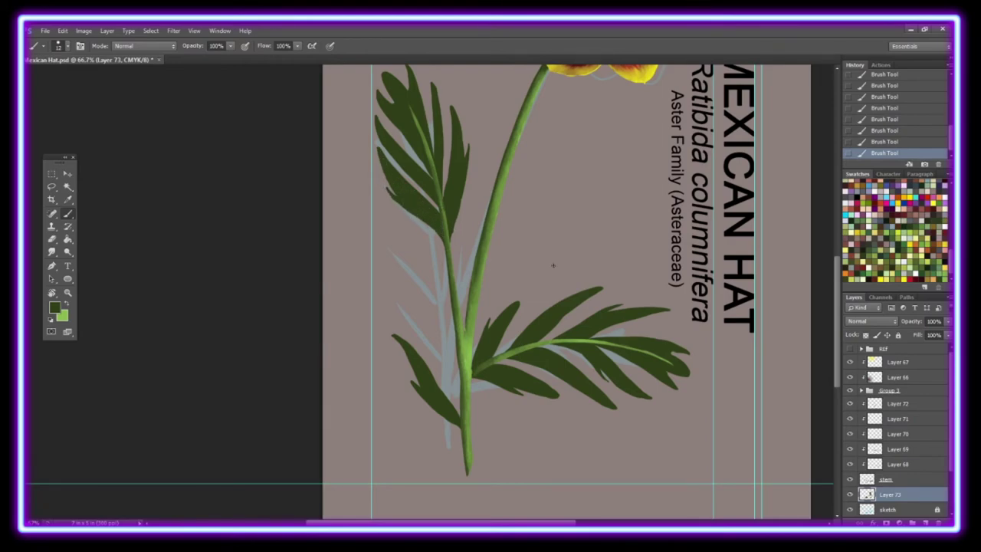
Add a narrow filled leaf beside the stem, more leaves to its left, and lower-right detail
left_click_drag(458, 251, 489, 158)
left_click_drag(456, 297, 491, 173)
left_click_drag(469, 244, 483, 184)
left_click_drag(460, 274, 487, 163)
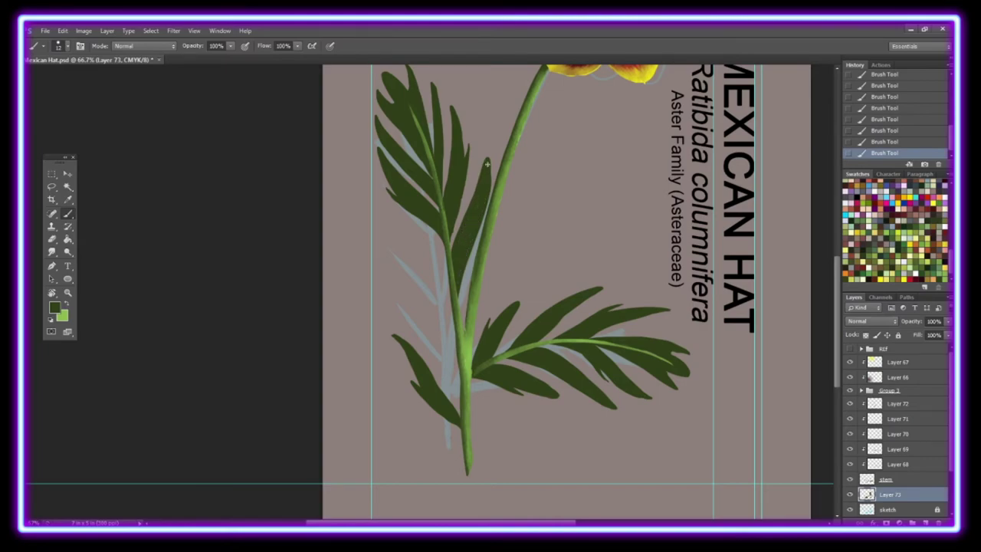
left_click_drag(433, 241, 377, 192)
mouse_move(448, 285)
left_mouse_down()
mouse_move(394, 224)
mouse_move(443, 270)
mouse_move(484, 288)
left_mouse_up()
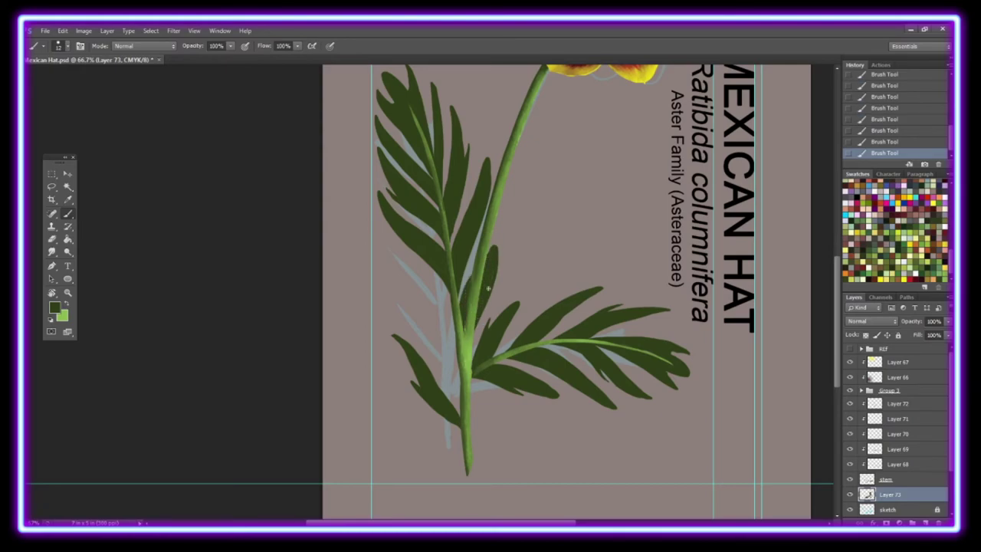
left_click_drag(399, 264, 434, 322)
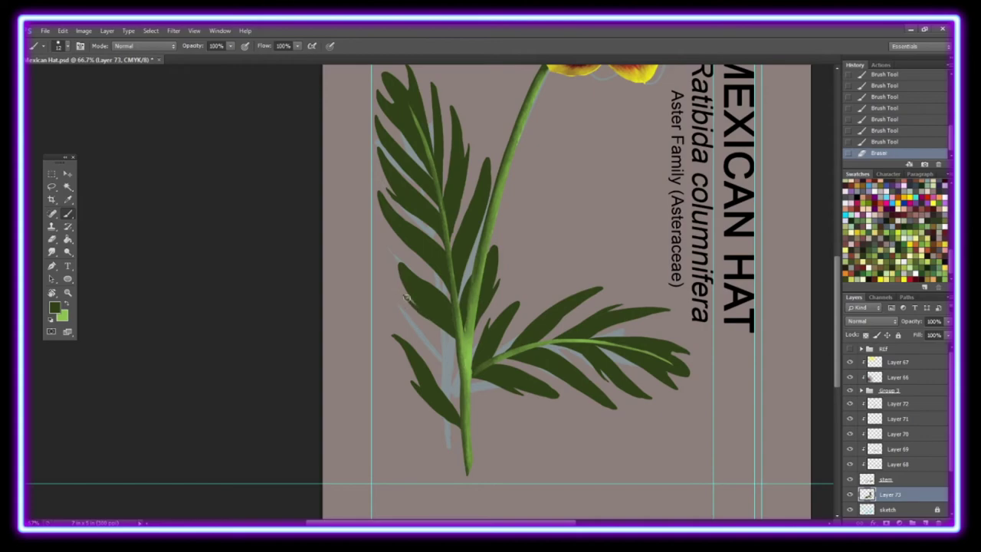
left_click_drag(491, 369, 515, 390)
Lasso and nudge the lower-left leaf up slightly, then erase a stray bit of paint
key("l")
left_click_drag(389, 326, 453, 338)
key("v")
left_click_drag(465, 372, 465, 355)
key("ctrl+d")
left_click(388, 317)
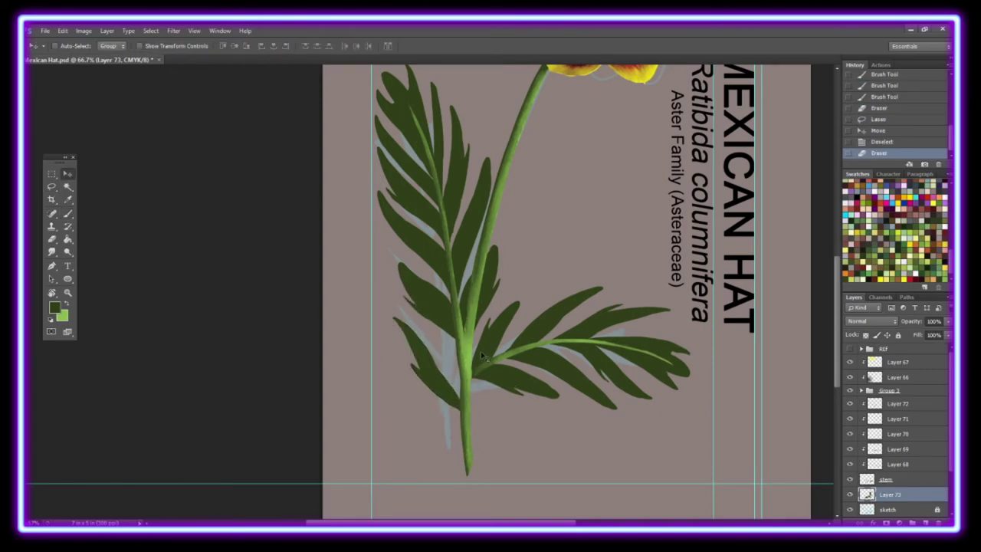
Tilt the view about 15° to paint leaflets near the stem base, then reset and fit on screen
key("r")
mouse_move(460, 414)
left_mouse_down()
mouse_move(427, 421)
mouse_move(460, 329)
left_mouse_up()
key("b")
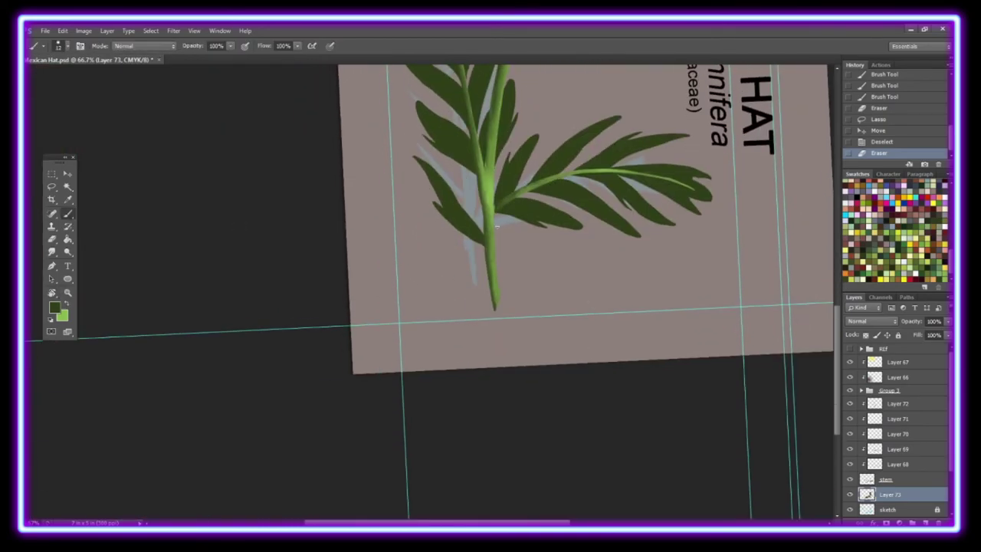
mouse_move(536, 237)
left_mouse_down()
mouse_move(499, 288)
mouse_move(532, 245)
mouse_move(506, 265)
mouse_move(446, 253)
mouse_move(479, 280)
left_mouse_up()
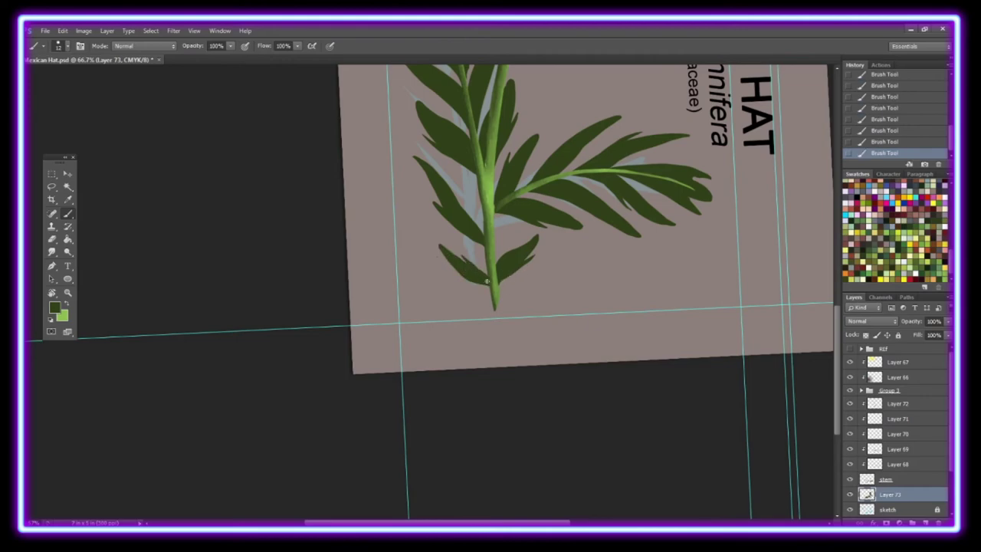
key("r")
key("Escape")
key("ctrl+0")
key("b")
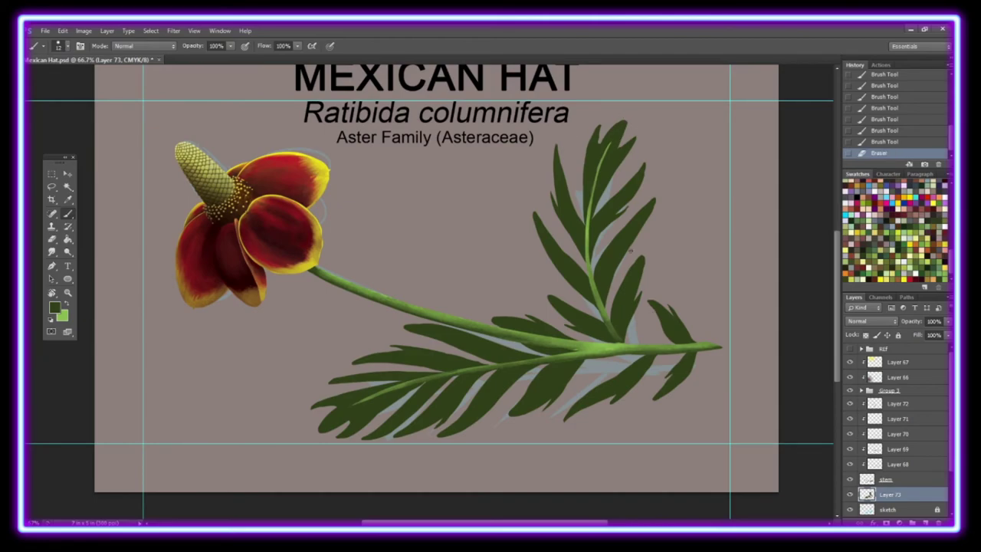
Rename Layer 73 to 'leaves' and add a new layer clipped to it
double_click(889, 495)
type("leaves")
key("Return")
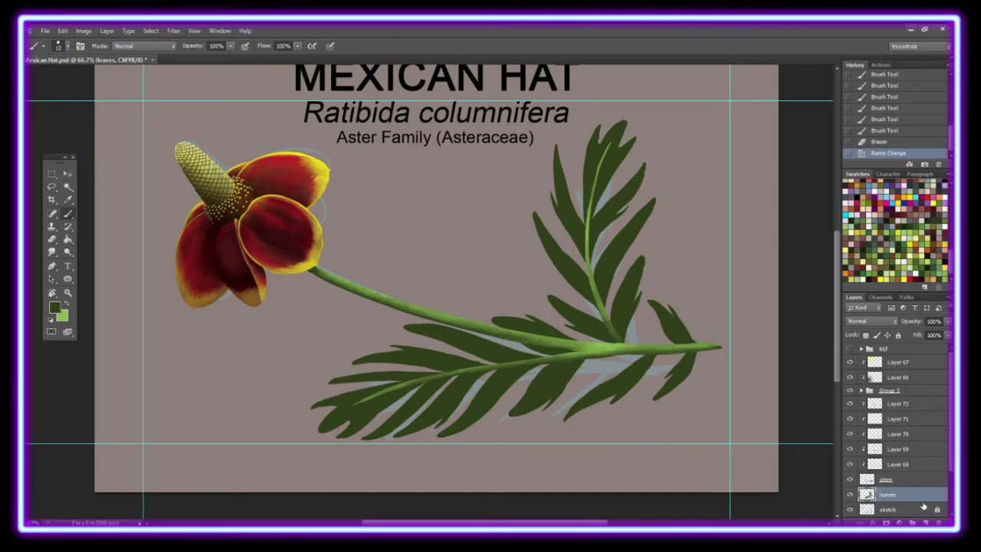
key("ctrl+shift+n")
key("ctrl+alt+g")
Brush light-green strokes over the leaves and smudge them into the upper frond
left_click_drag(583, 191, 629, 322)
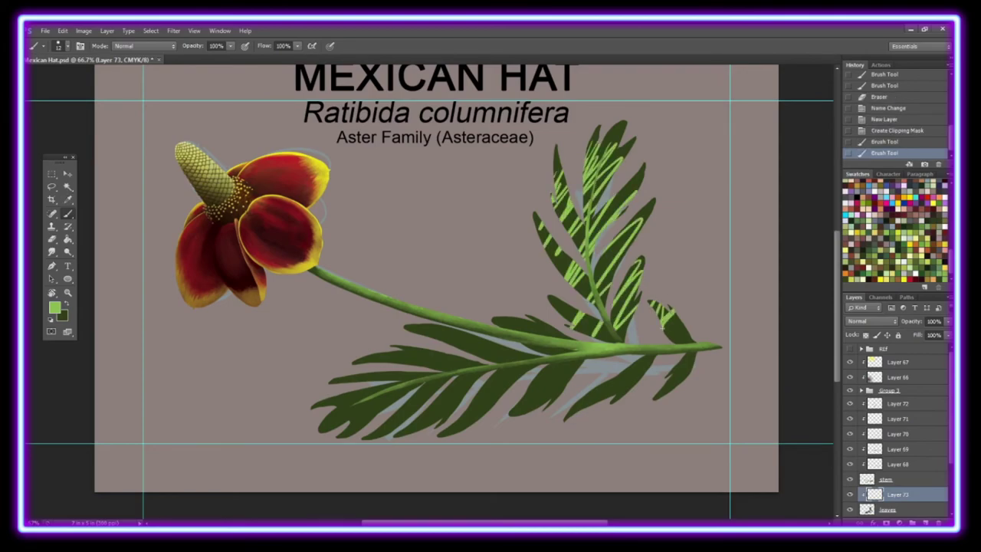
left_click_drag(644, 360, 345, 429)
key("r")
left_click(62, 46)
key("Return")
left_click_drag(567, 173, 571, 245)
left_click_drag(613, 184, 587, 272)
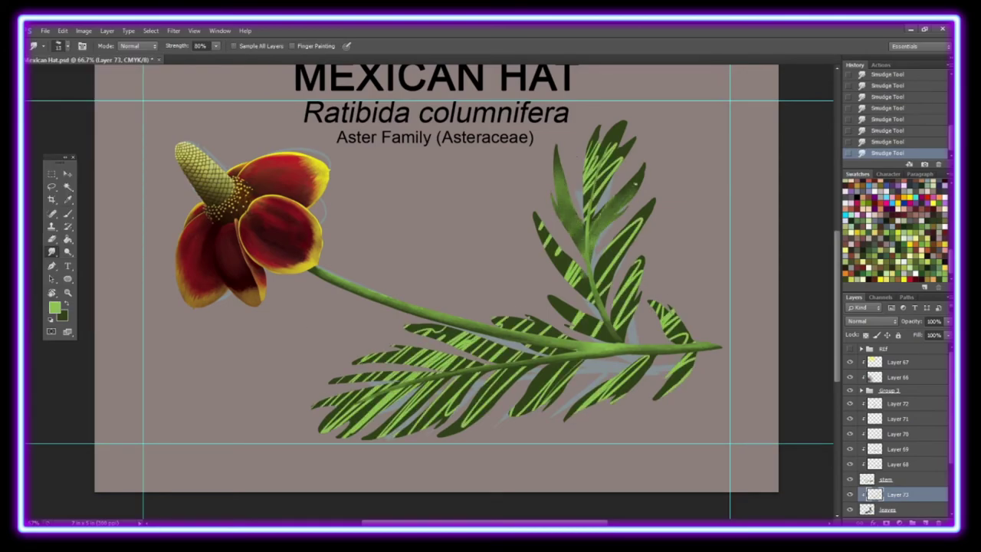
left_click_drag(609, 146, 598, 222)
left_click_drag(575, 265, 548, 226)
mouse_move(640, 213)
left_mouse_down()
mouse_move(606, 296)
mouse_move(617, 334)
mouse_move(560, 303)
left_mouse_up()
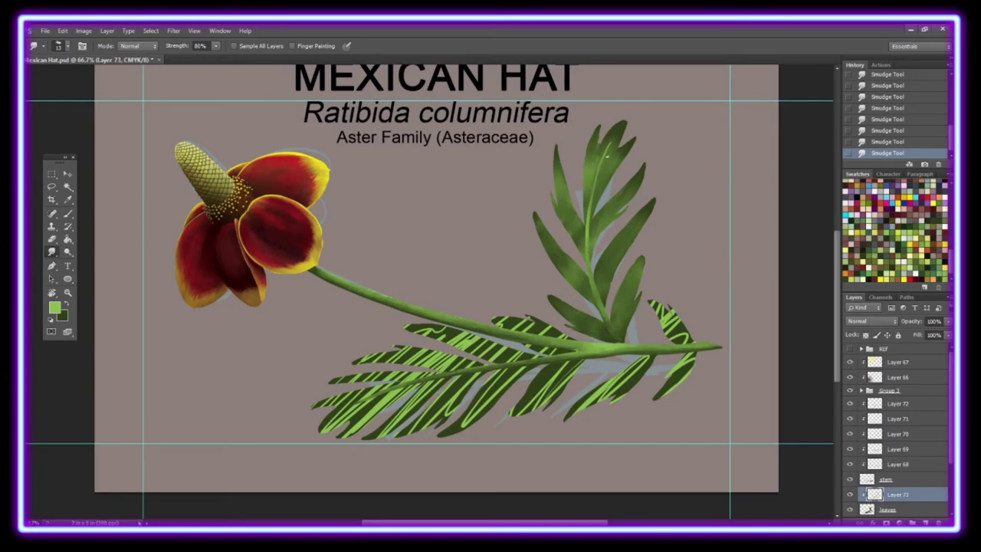
Smudge the light-green highlights across the right-side and lower-frond leaflets
left_click_drag(675, 305, 659, 397)
left_click_drag(640, 359, 566, 418)
left_click_drag(568, 364, 539, 383)
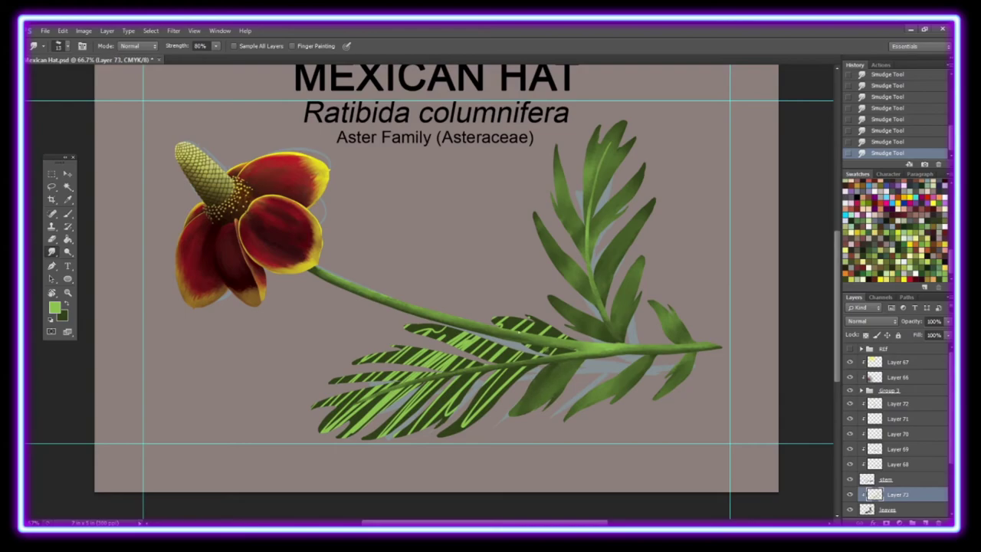
left_click_drag(568, 337, 498, 318)
mouse_move(529, 357)
left_mouse_down()
mouse_move(464, 425)
mouse_move(407, 326)
left_mouse_up()
left_click_drag(469, 370, 360, 351)
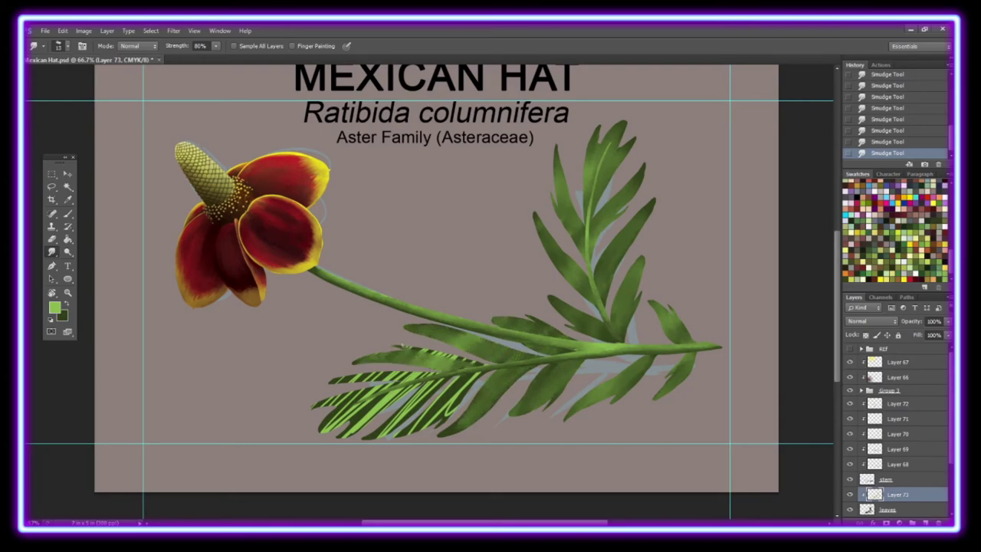
left_click_drag(485, 372, 403, 435)
mouse_move(427, 394)
left_mouse_down()
mouse_move(372, 438)
mouse_move(387, 422)
left_mouse_up()
mouse_move(414, 372)
left_mouse_down()
mouse_move(352, 377)
mouse_move(381, 379)
left_mouse_up()
mouse_move(414, 383)
left_mouse_down()
mouse_move(314, 405)
mouse_move(338, 437)
left_mouse_up()
left_click_drag(373, 400, 320, 432)
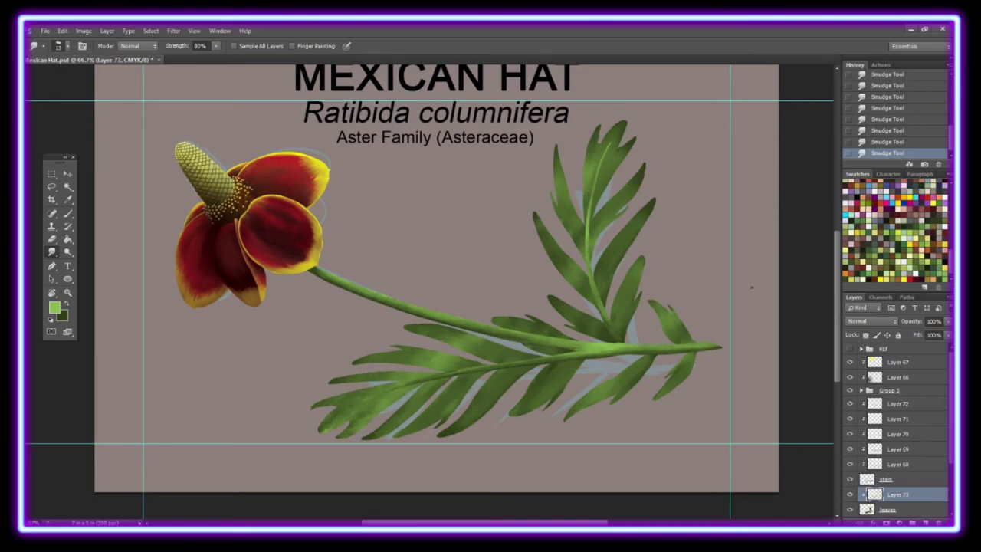
Show the REF reference photos and select the leaves layer with its highlights
left_click(849, 349)
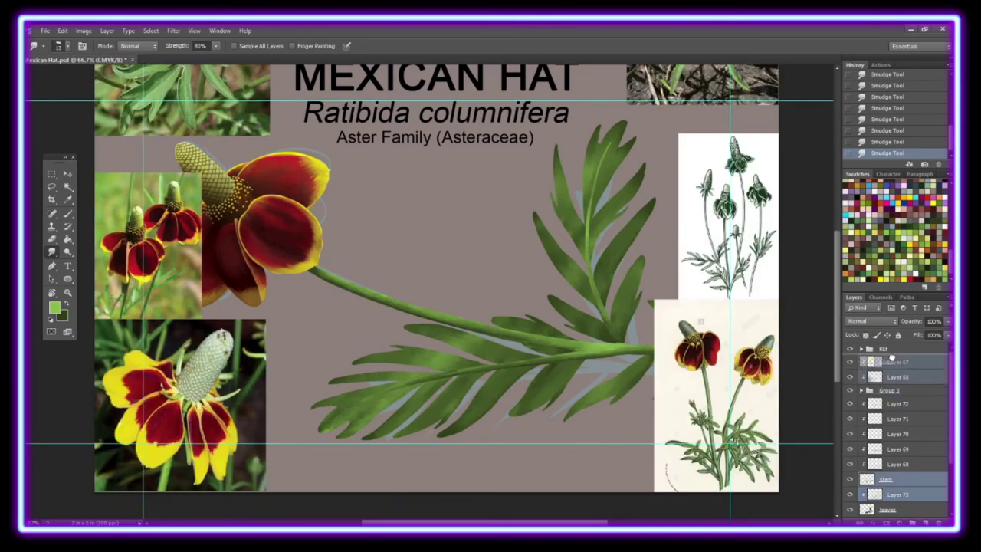
left_click(890, 509, "ctrl")
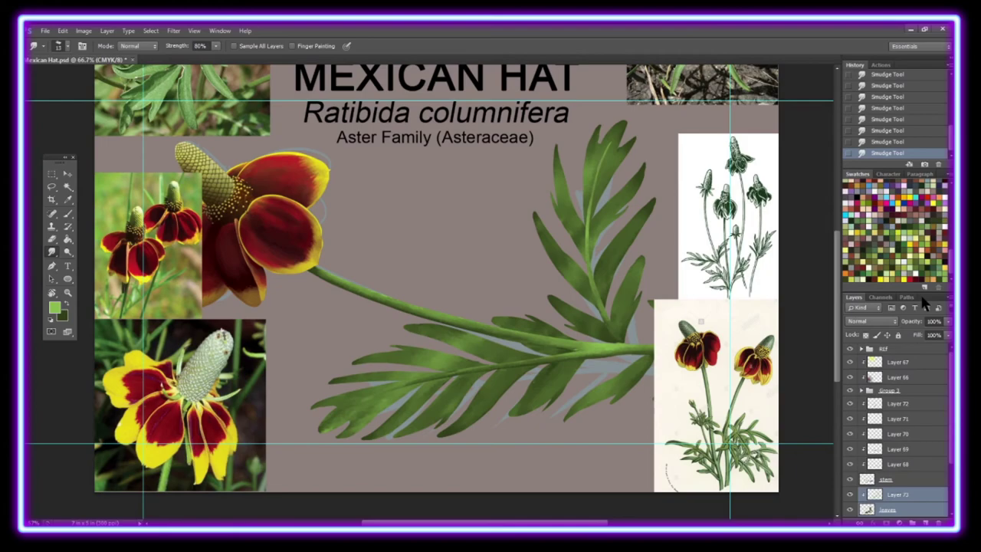
key("ctrl+d")
Group the leaf layers and add a new layer clipped to them, hiding the reference photos
left_click(55, 308)
left_click(652, 343)
key("ctrl+g")
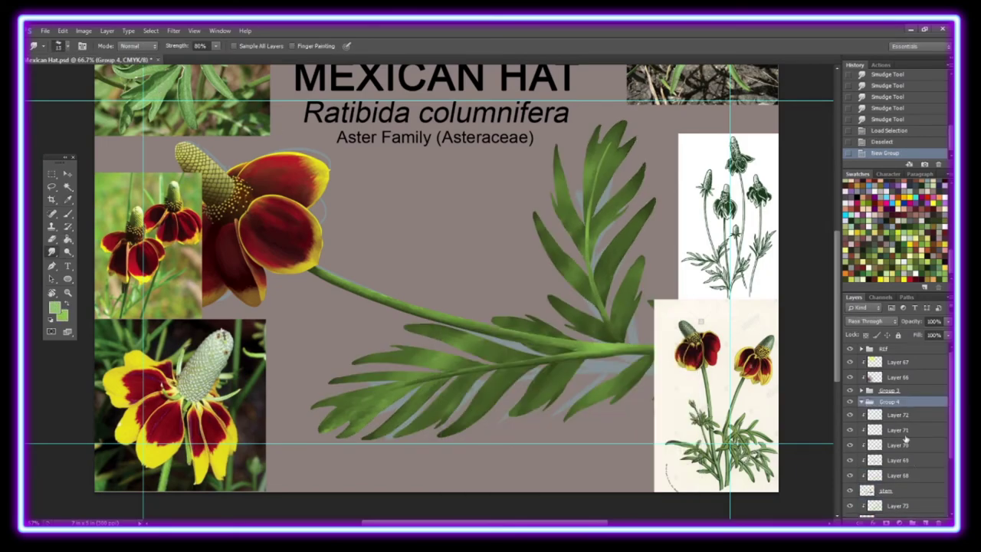
key("ctrl+bracketleft")
key("ctrl+shift+alt+n")
key("ctrl+alt+g")
left_click(850, 349)
key("b")
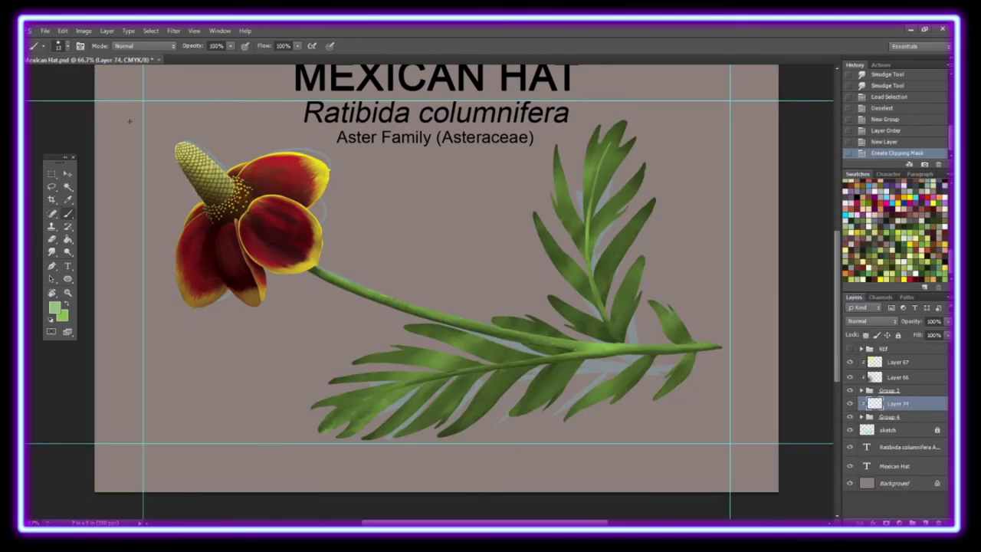
Paint light-green highlights across the leaflets of both fronds
left_click_drag(648, 207, 621, 253)
left_click_drag(609, 130, 598, 187)
left_click_drag(559, 154, 571, 230)
left_click_drag(552, 299, 598, 329)
left_click_drag(520, 312, 560, 332)
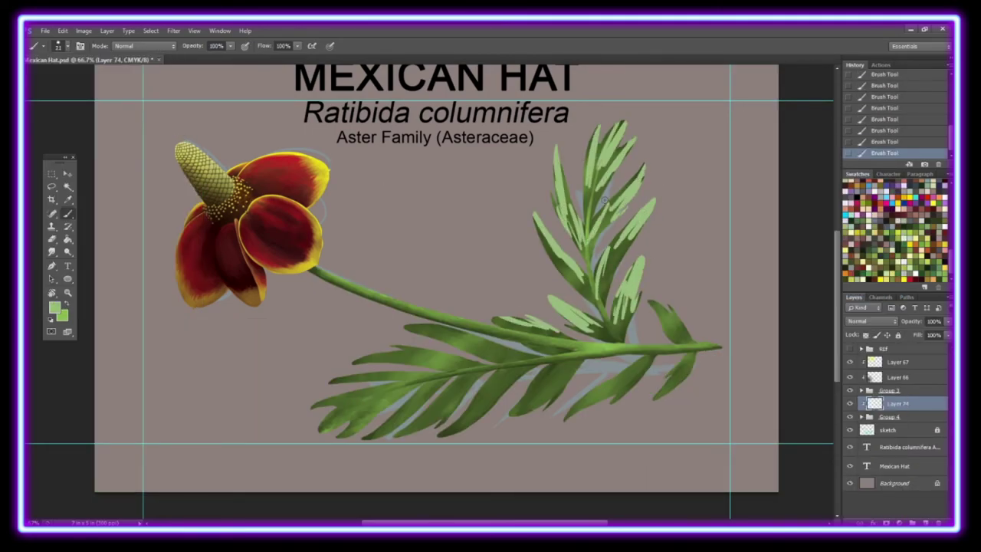
left_click_drag(652, 303, 686, 337)
mouse_move(655, 361)
left_mouse_down()
mouse_move(690, 399)
mouse_move(571, 414)
left_mouse_up()
left_click_drag(406, 326, 513, 361)
left_click_drag(360, 360, 448, 373)
left_click_drag(330, 414, 403, 387)
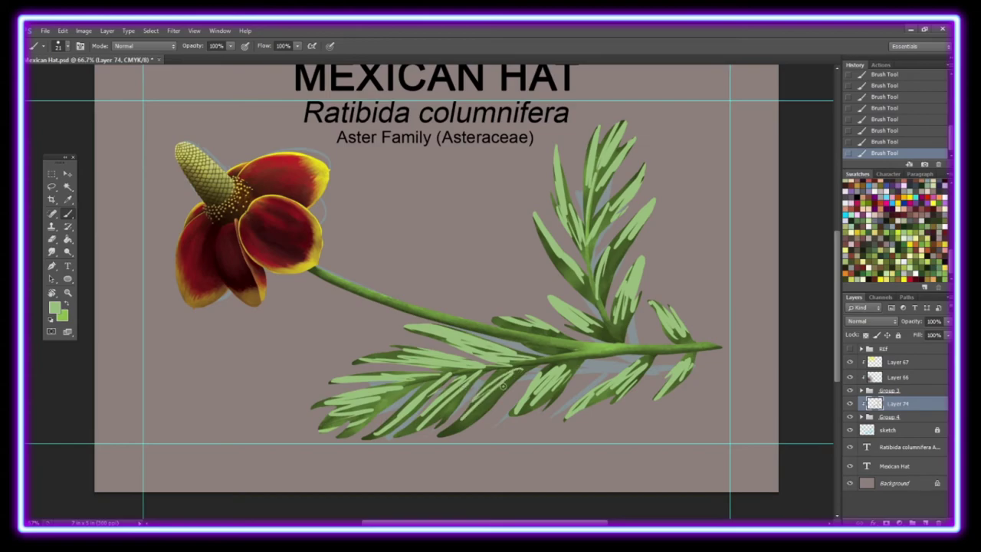
left_click_drag(417, 430, 537, 366)
Smudge the highlights on the upper frond's leaflets into soft tones
key("r")
left_click_drag(536, 214, 583, 283)
left_click_drag(652, 201, 605, 261)
left_click_drag(560, 153, 571, 245)
left_click_drag(644, 169, 598, 246)
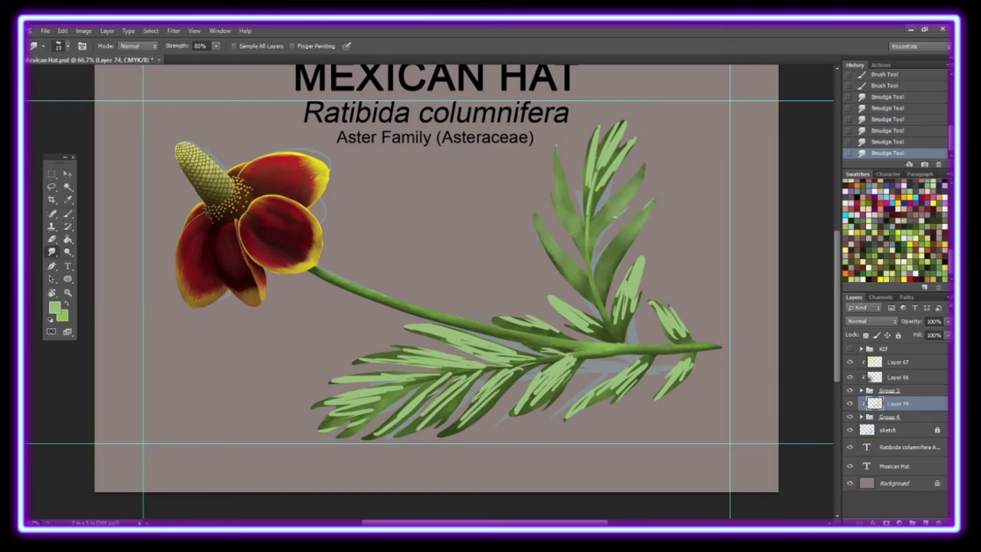
left_click_drag(617, 127, 594, 219)
left_click_drag(641, 261, 618, 322)
left_click_drag(552, 299, 598, 337)
left_click_drag(655, 303, 682, 342)
Smudge the highlights on the lower frond's leaflets smooth
mouse_move(690, 356)
left_mouse_down()
mouse_move(659, 398)
mouse_move(572, 417)
left_mouse_up()
left_click_drag(644, 361, 617, 382)
mouse_move(571, 366)
left_mouse_down()
mouse_move(532, 406)
mouse_move(476, 414)
left_mouse_up()
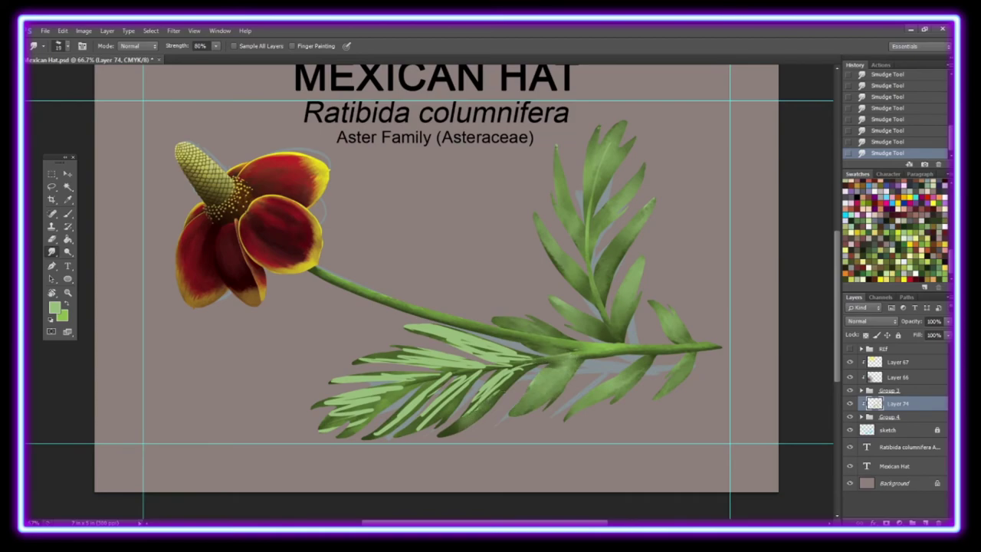
left_click_drag(525, 349, 418, 330)
left_click_drag(498, 341, 379, 359)
left_click_drag(460, 364, 326, 426)
left_click_drag(418, 375, 326, 422)
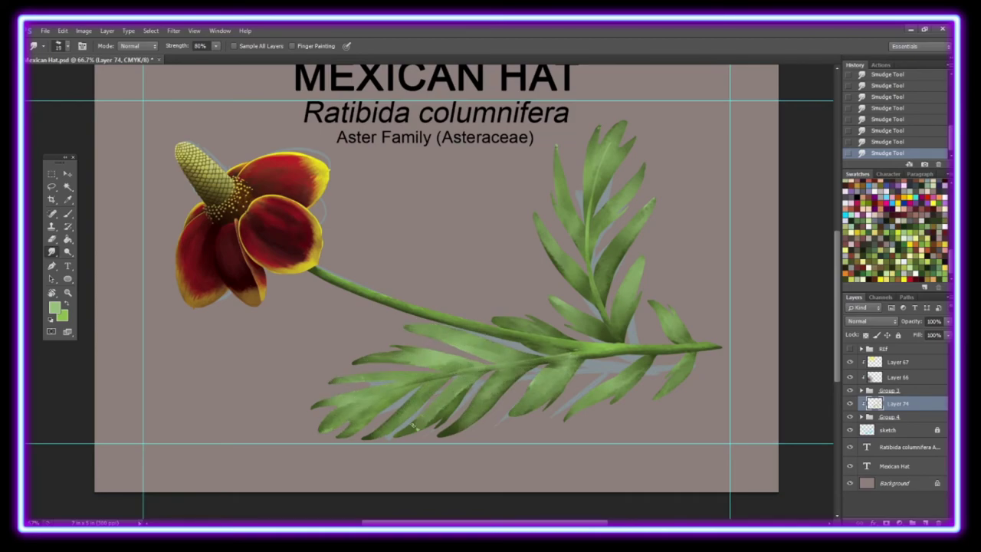
left_click_drag(475, 365, 411, 429)
left_click_drag(506, 387, 441, 433)
left_click_drag(567, 219, 541, 276)
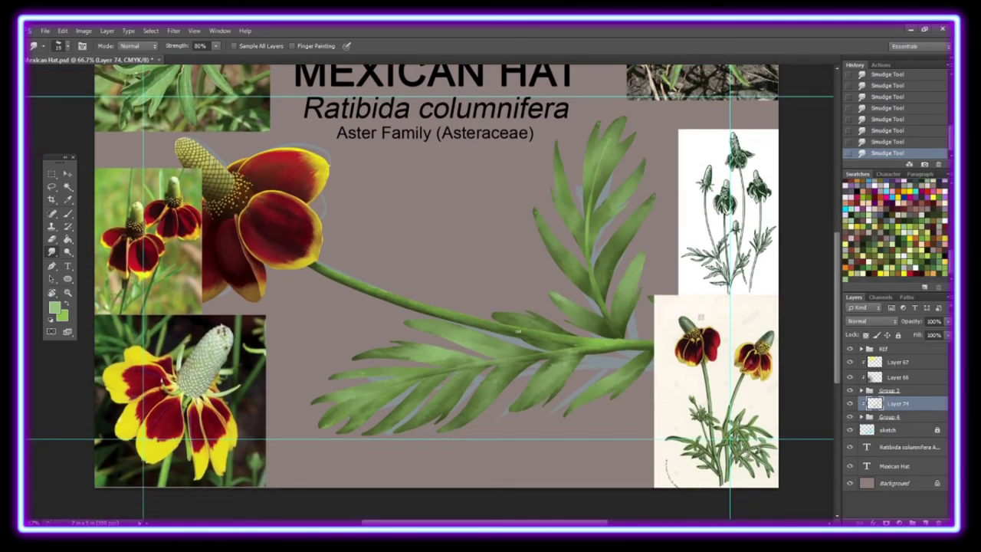
Sample a dark green from the leaves and clip the working layer to the leaves
key("i")
left_click(151, 76)
right_click(870, 383)
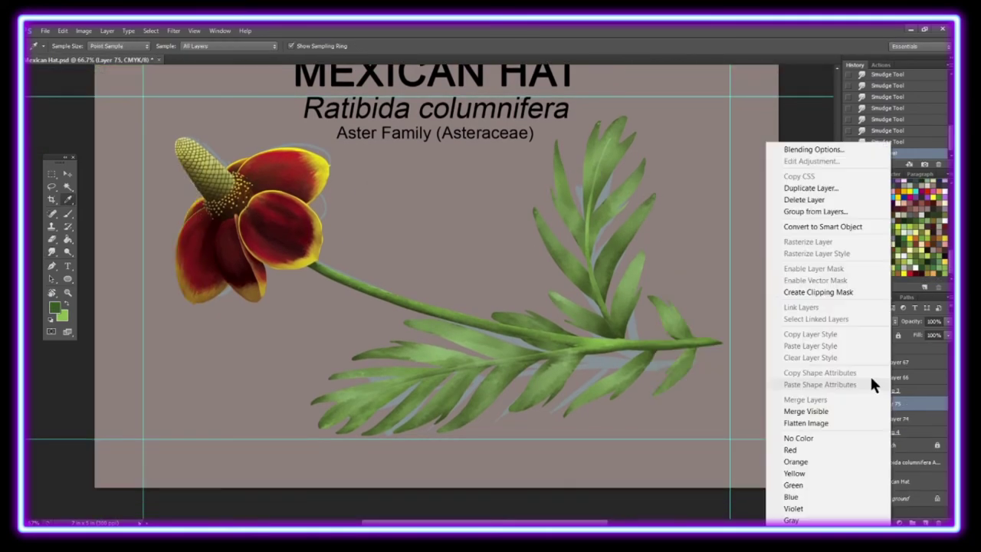
left_click(811, 294)
key("b")
left_click(62, 46)
Paint dark green veins on the leaflets of both fronds
left_click_drag(575, 157, 554, 238)
left_click_drag(617, 134, 590, 194)
left_click_drag(640, 177, 605, 239)
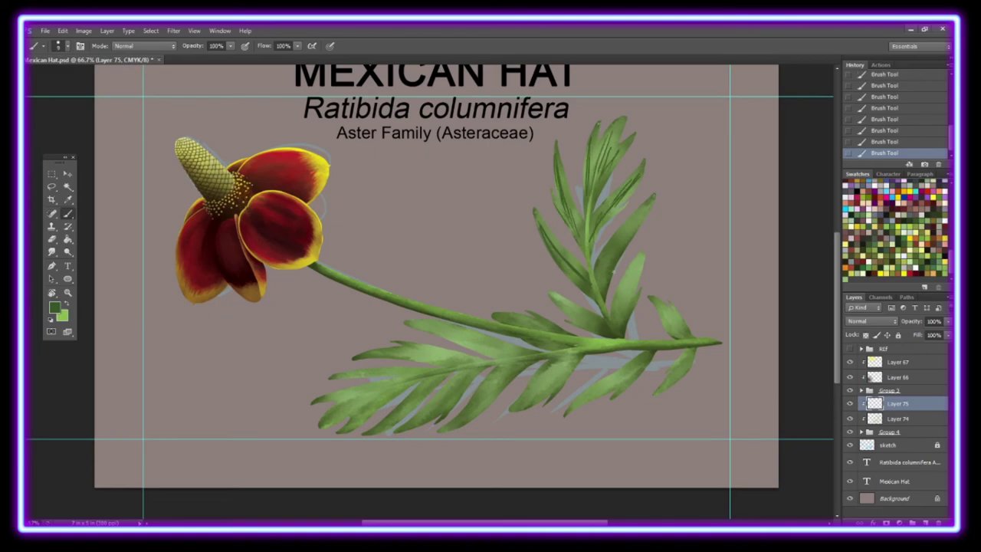
mouse_move(644, 206)
left_mouse_down()
mouse_move(605, 285)
mouse_move(620, 322)
left_mouse_up()
left_click_drag(542, 316, 513, 325)
left_click_drag(648, 359, 572, 406)
left_click_drag(563, 362, 524, 402)
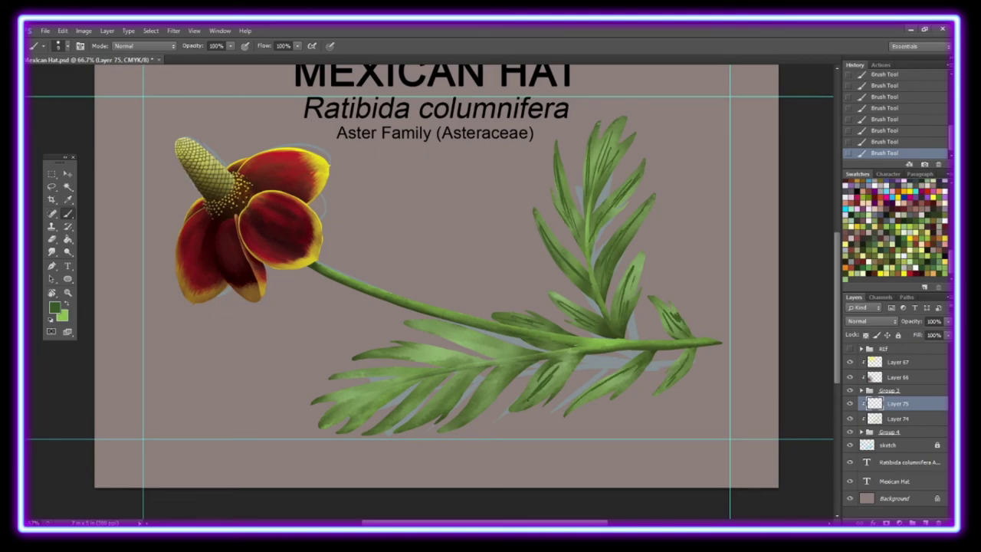
left_click_drag(526, 325, 372, 363)
left_click_drag(431, 369, 336, 375)
left_click_drag(399, 385, 328, 422)
left_click_drag(444, 376, 411, 421)
left_click_drag(518, 361, 464, 414)
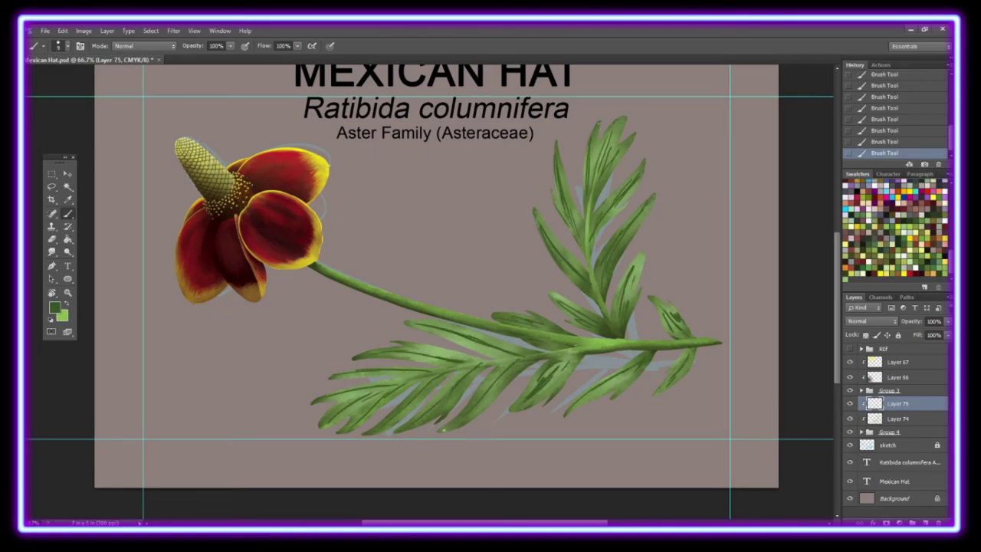
Smudge the dark veins softly into the leaflets of both fronds
left_click(52, 252)
left_click_drag(540, 224, 575, 268)
left_click_drag(557, 167, 568, 223)
left_click_drag(592, 140, 584, 195)
mouse_move(618, 132)
left_mouse_down()
mouse_move(593, 179)
mouse_move(588, 241)
left_mouse_up()
left_click_drag(644, 207, 627, 232)
left_click_drag(594, 301, 560, 323)
left_click_drag(636, 267, 620, 309)
left_click_drag(661, 308, 682, 329)
left_click_drag(641, 363, 574, 404)
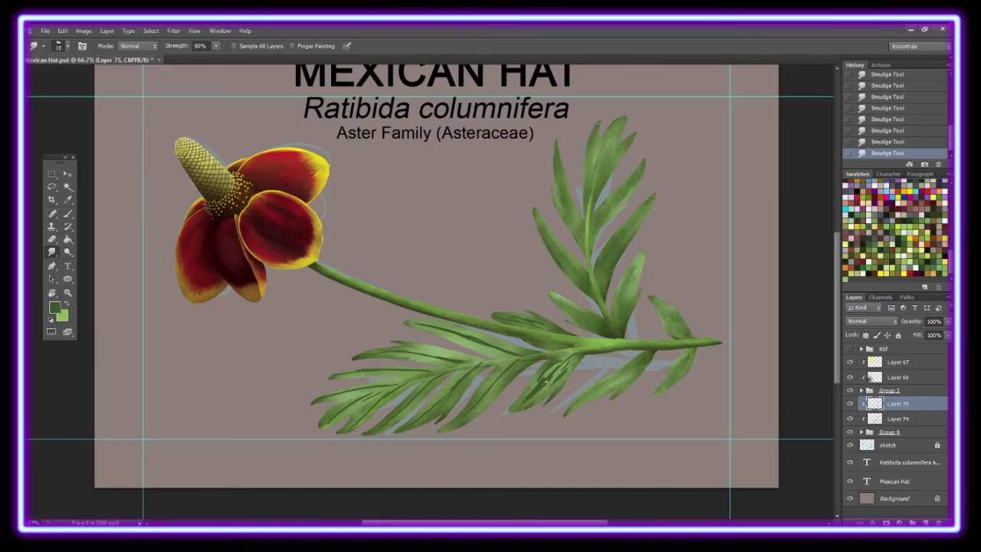
left_click_drag(570, 359, 526, 404)
mouse_move(519, 325)
left_mouse_down()
mouse_move(396, 360)
mouse_move(329, 405)
left_mouse_up()
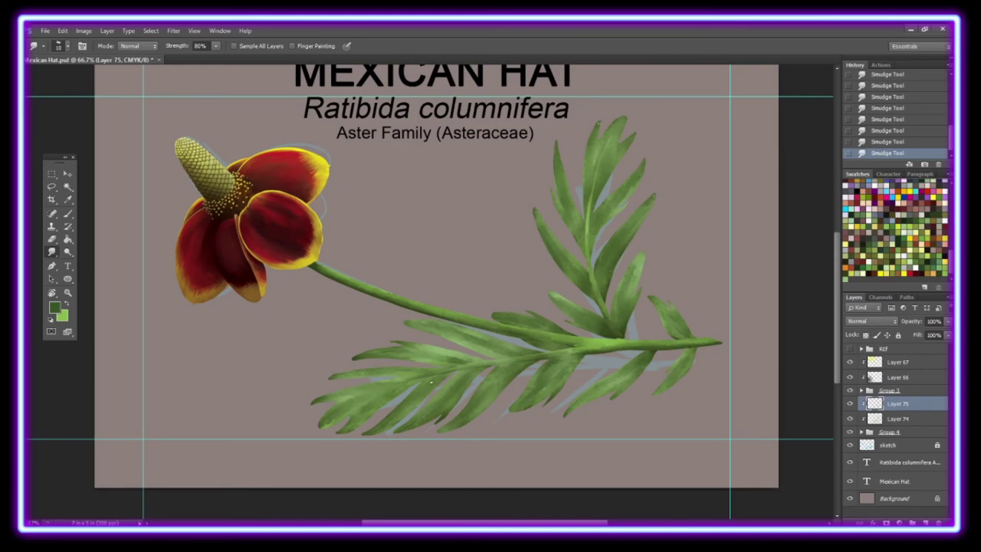
Add a new clipped layer and paint dark veins on the upper frond's leaflets
left_click(926, 522)
left_click(68, 214)
left_click_drag(621, 191, 596, 242)
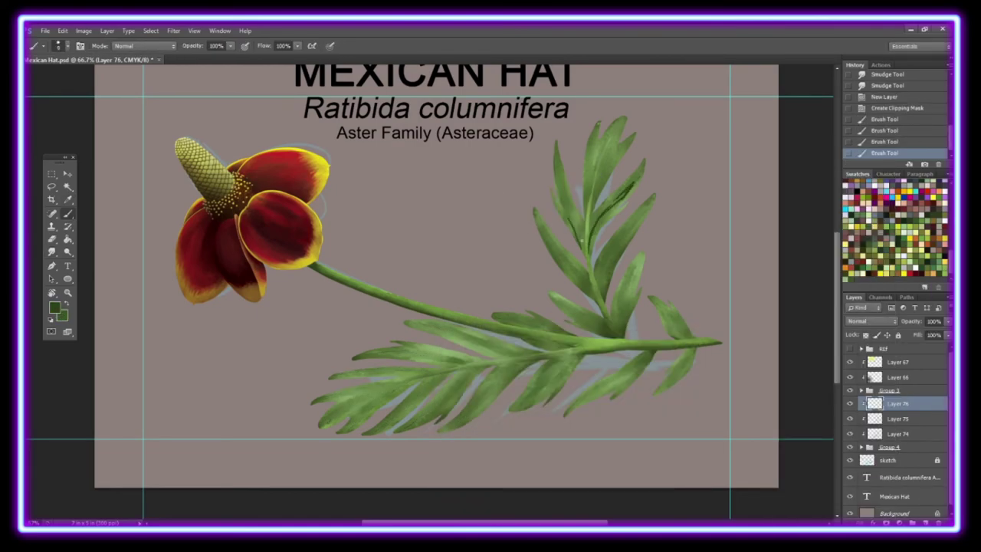
left_click_drag(613, 150, 591, 187)
left_click_drag(560, 164, 583, 244)
left_click_drag(540, 226, 585, 283)
left_click_drag(644, 213, 610, 285)
left_click_drag(623, 295, 615, 328)
Paint dark veins on the lower frond's leaflets
left_click_drag(557, 299, 606, 329)
left_click_drag(665, 308, 688, 337)
left_click_drag(691, 351, 667, 382)
left_click_drag(647, 354, 623, 373)
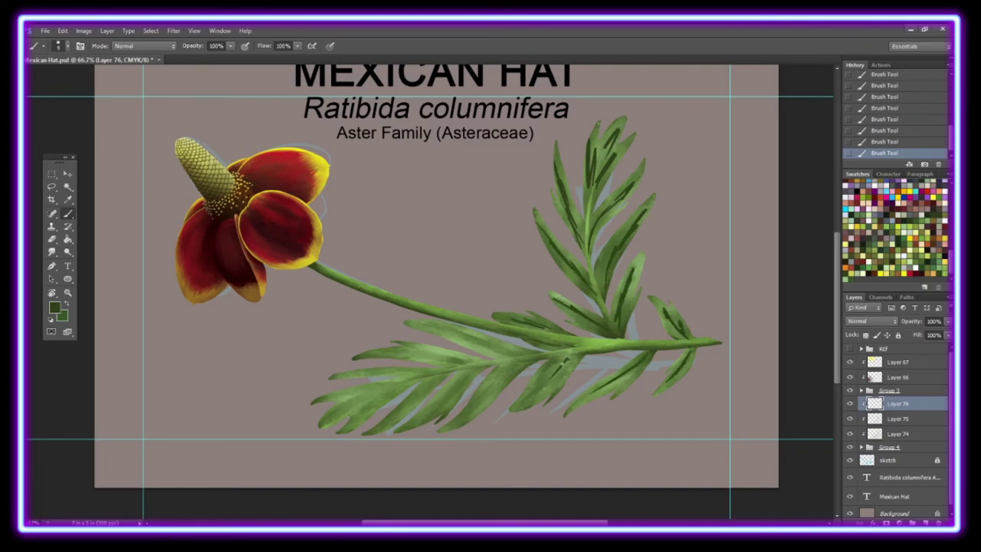
left_click_drag(565, 365, 529, 399)
left_click_drag(526, 353, 412, 323)
left_click_drag(513, 365, 452, 426)
left_click_drag(469, 374, 406, 424)
mouse_move(465, 353)
left_mouse_down()
mouse_move(366, 360)
mouse_move(334, 414)
left_mouse_up()
Smudge the veins on the upper frond's leaflets soft
left_click(51, 251)
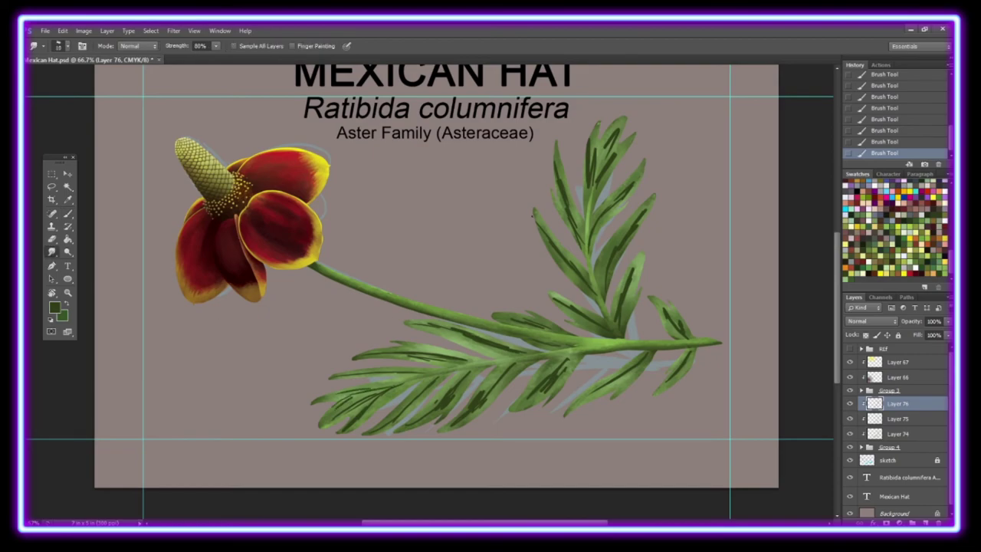
left_click_drag(554, 298, 598, 325)
left_click_drag(636, 270, 615, 326)
left_click_drag(536, 222, 578, 276)
left_click_drag(649, 211, 609, 269)
left_click_drag(555, 162, 578, 233)
mouse_move(620, 129)
left_mouse_down()
mouse_move(586, 189)
mouse_move(609, 207)
left_mouse_up()
Soften the veins on the lower frond's leaflets with the Smudge tool
left_click_drag(645, 356, 597, 394)
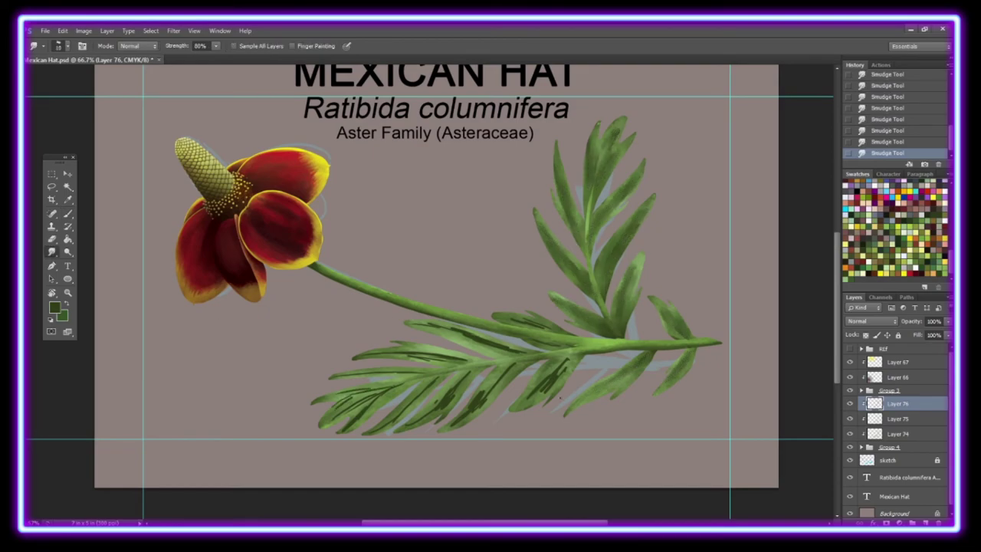
mouse_move(417, 325)
left_mouse_down()
mouse_move(507, 352)
mouse_move(460, 344)
left_mouse_up()
mouse_move(570, 360)
left_mouse_down()
mouse_move(532, 399)
mouse_move(455, 423)
left_mouse_up()
left_click_drag(467, 352, 399, 362)
left_click_drag(472, 374, 426, 417)
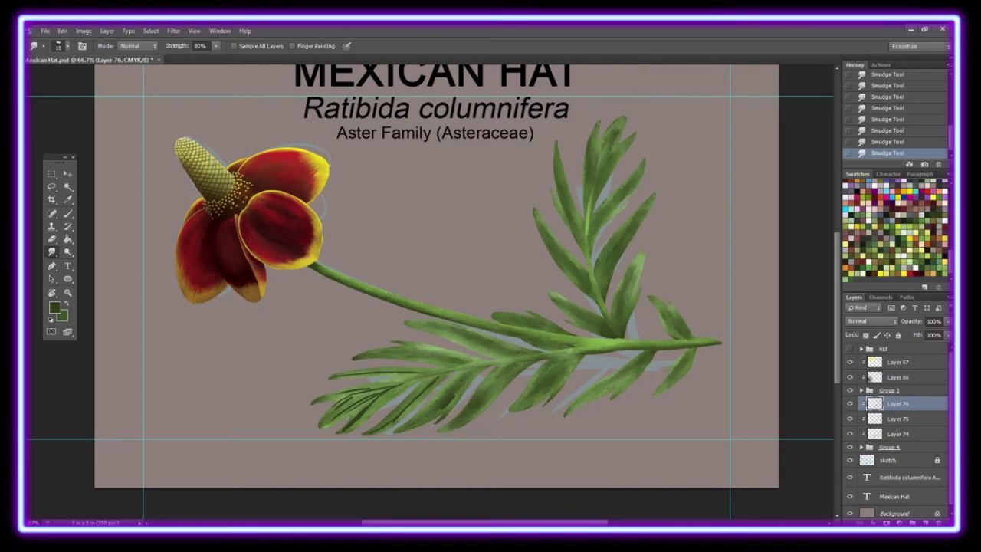
mouse_move(423, 371)
left_mouse_down()
mouse_move(347, 377)
mouse_move(396, 414)
mouse_move(338, 403)
mouse_move(403, 385)
left_mouse_up()
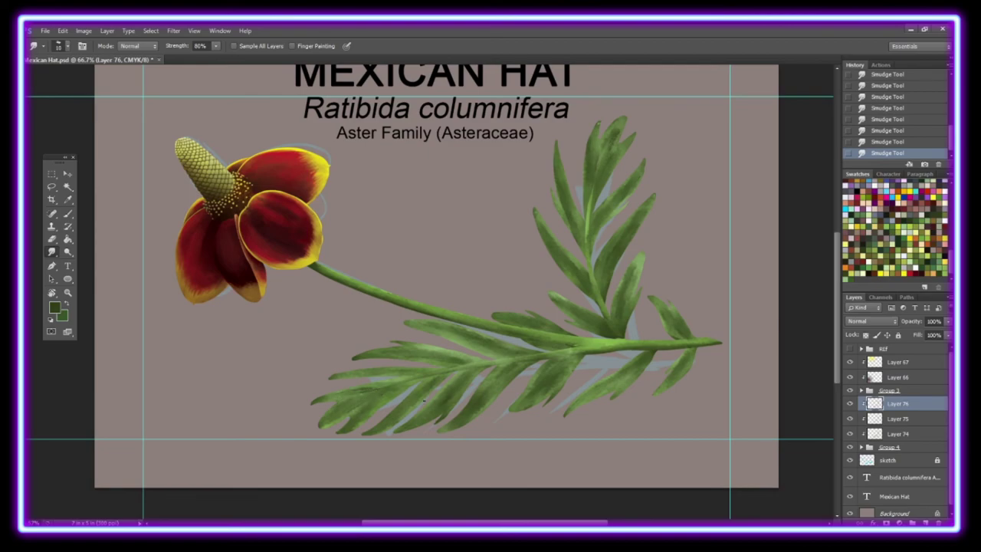
Add another clipped layer for highlights and choose a light green brush colour
key("ctrl+shift+alt+n")
key("ctrl+alt+g")
left_click(55, 306)
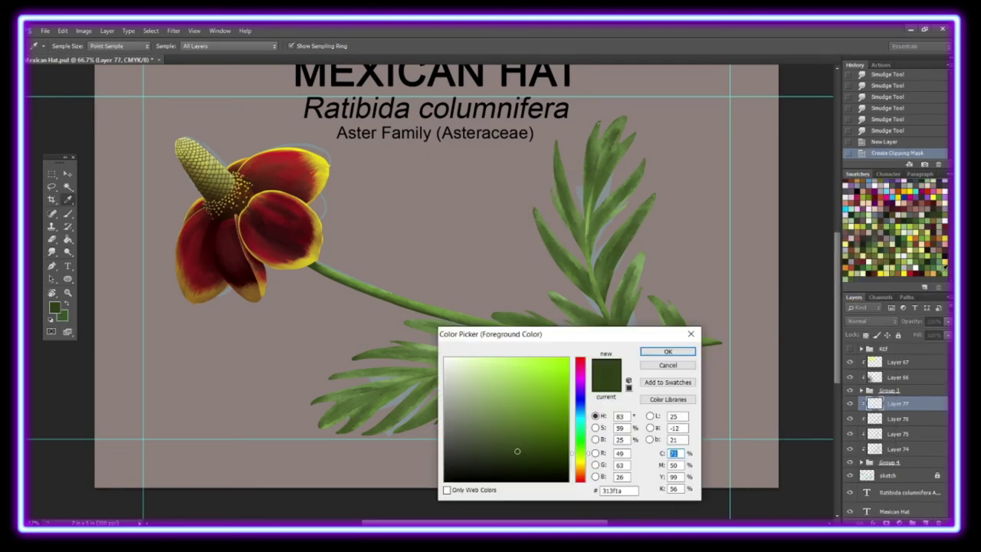
left_click(491, 383)
left_click(666, 352)
key("b")
left_click(67, 45)
left_click(850, 349)
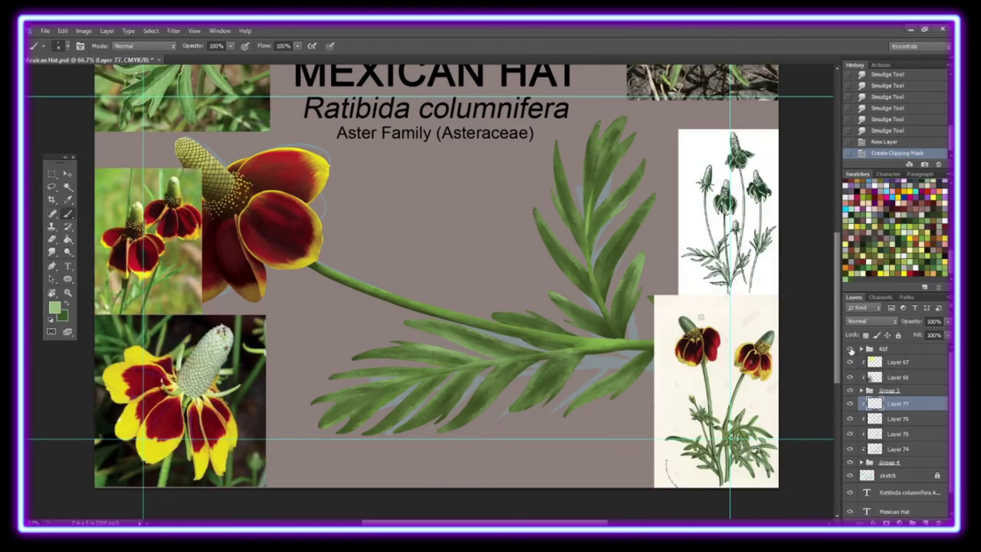
Paint light-green highlights on the upper leaflets and along the central stem
left_click_drag(569, 238, 586, 205)
left_click_drag(577, 227, 587, 209)
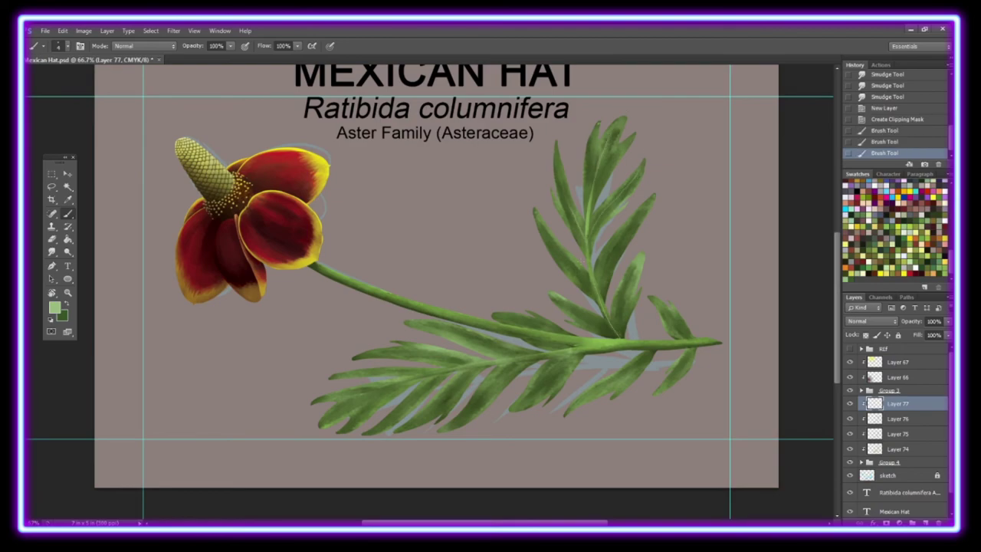
left_click_drag(572, 288, 622, 233)
left_click_drag(618, 328, 632, 273)
left_click_drag(606, 176, 613, 138)
left_click_drag(597, 161, 601, 120)
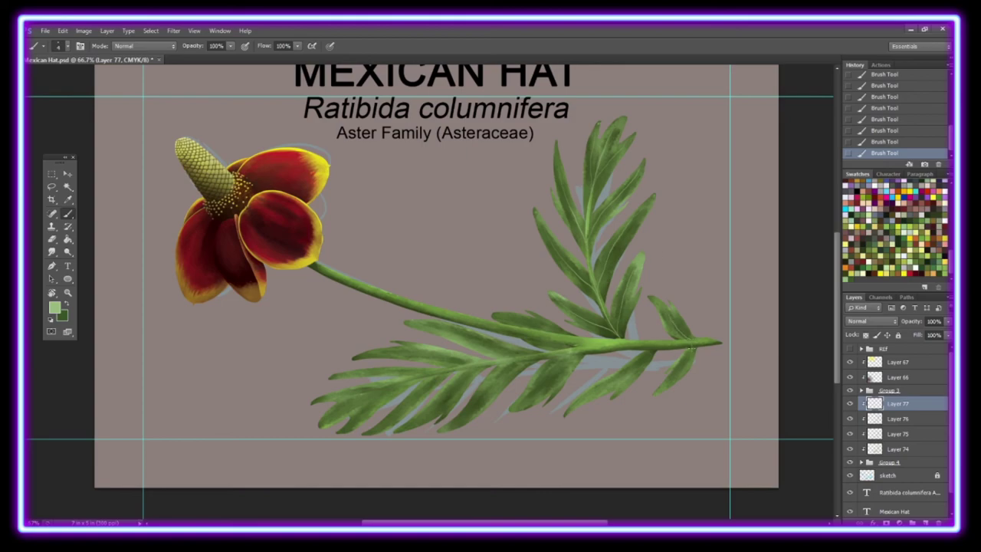
key("r")
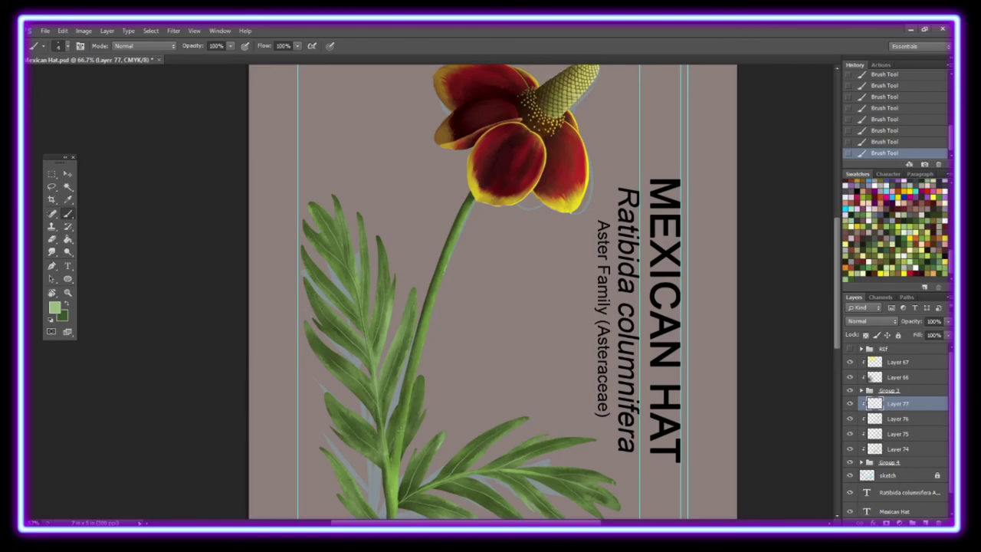
Reset the canvas rotation and add a new clipped shading layer set to Multiply
key("ctrl+alt+shift+n")
key("r")
left_click(151, 45)
right_click(895, 403)
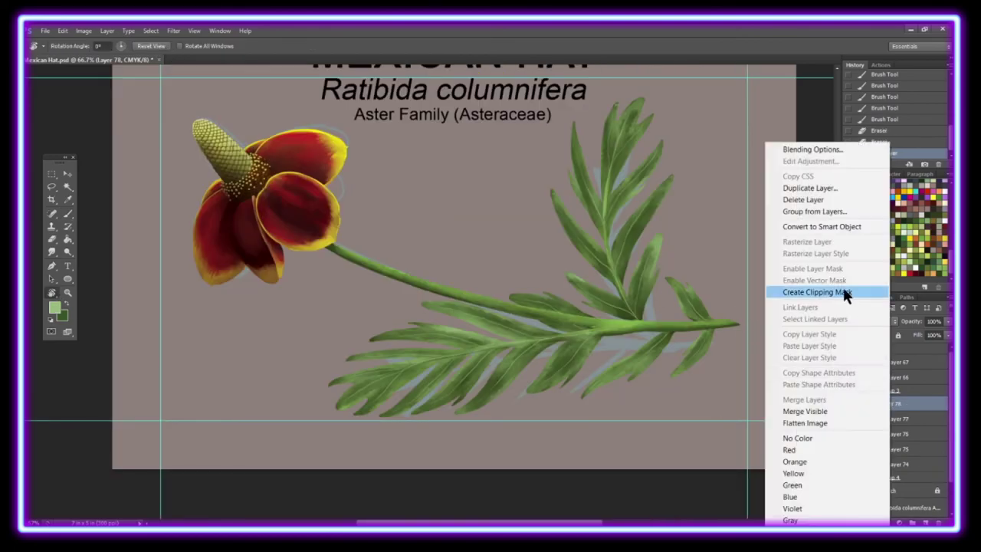
left_click(785, 292)
key("b")
left_click(870, 320)
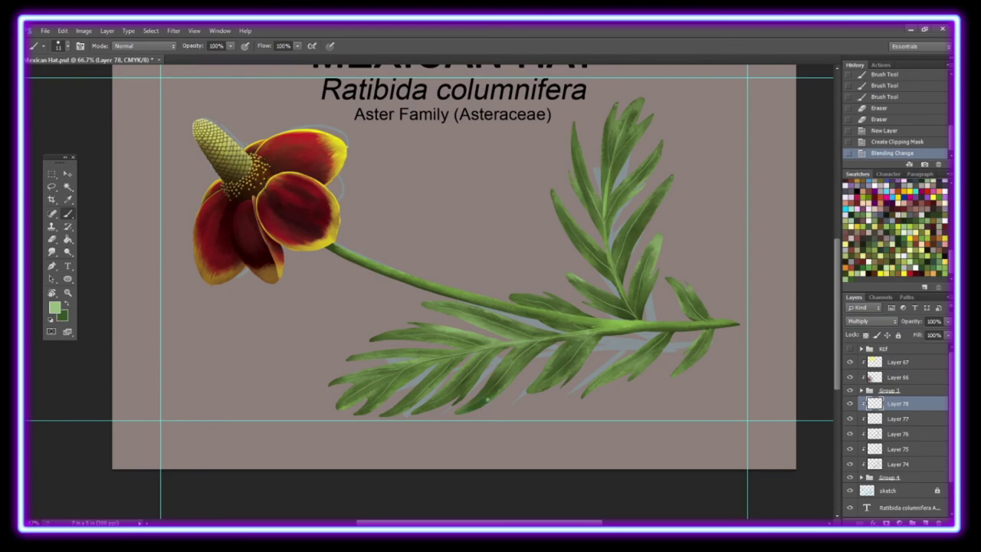
Paint darker shading across the leaves on the Multiply layer
left_click_drag(536, 391, 560, 376)
left_click_drag(591, 345, 557, 383)
left_click_drag(567, 322, 551, 306)
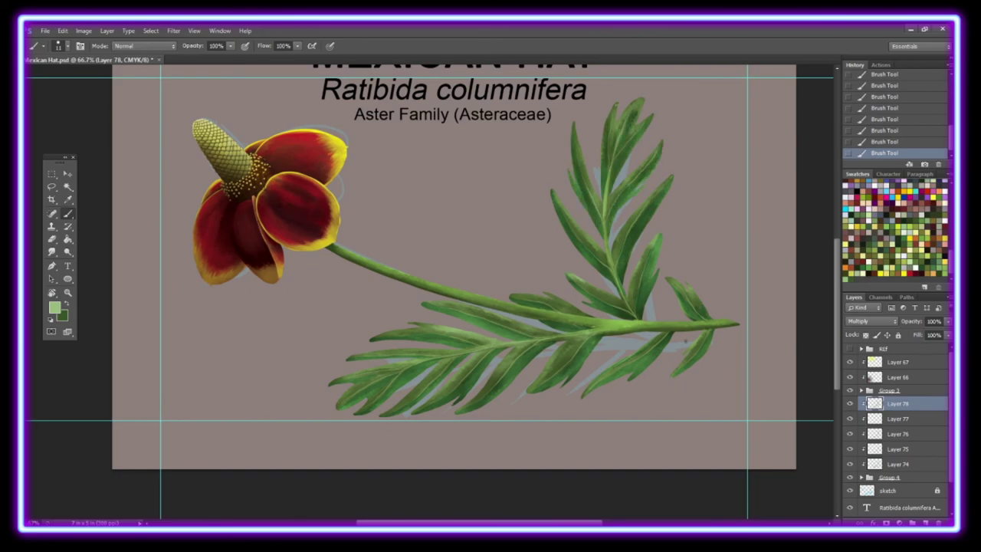
left_click(66, 242)
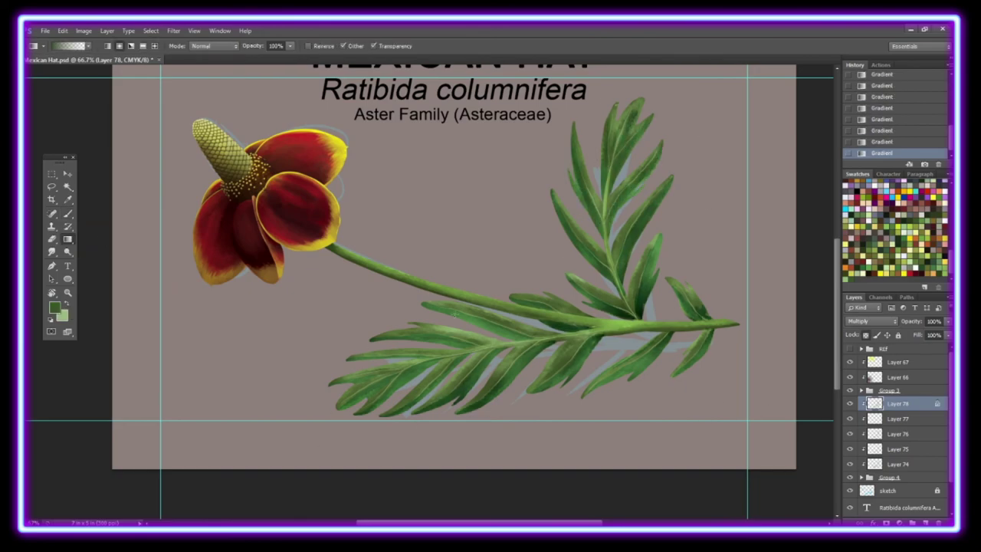
Set the gradient layer's blend mode to Soft Light
left_click(67, 46)
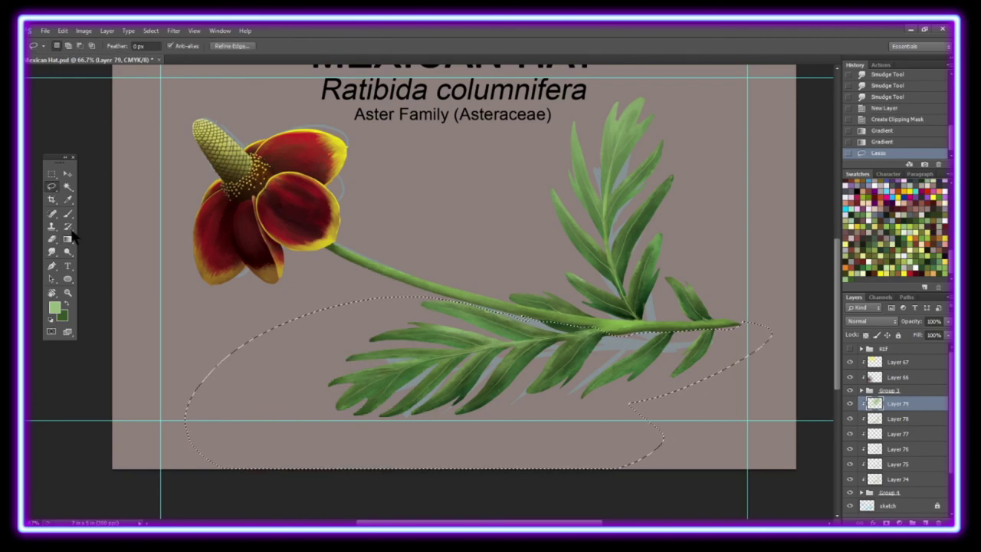
left_click(860, 322)
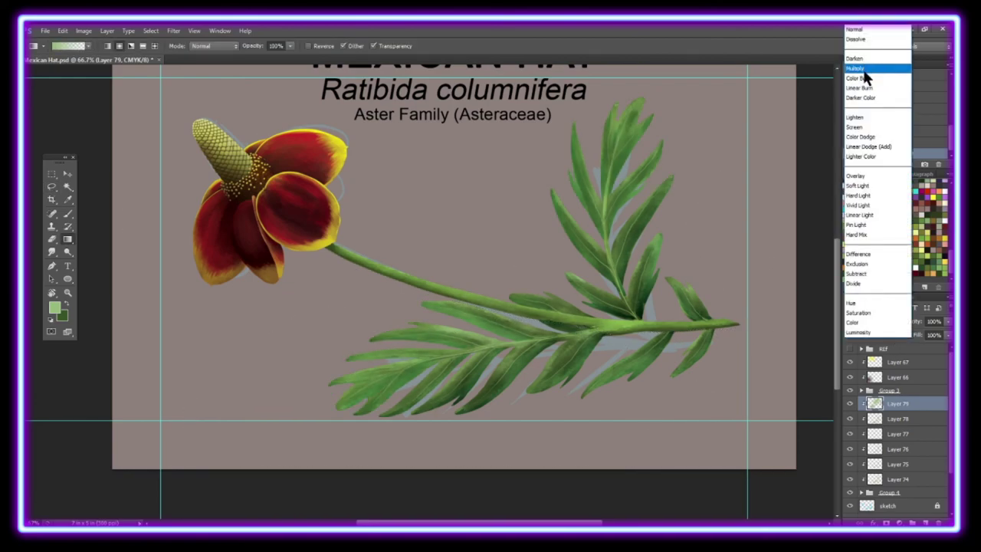
left_click(874, 192)
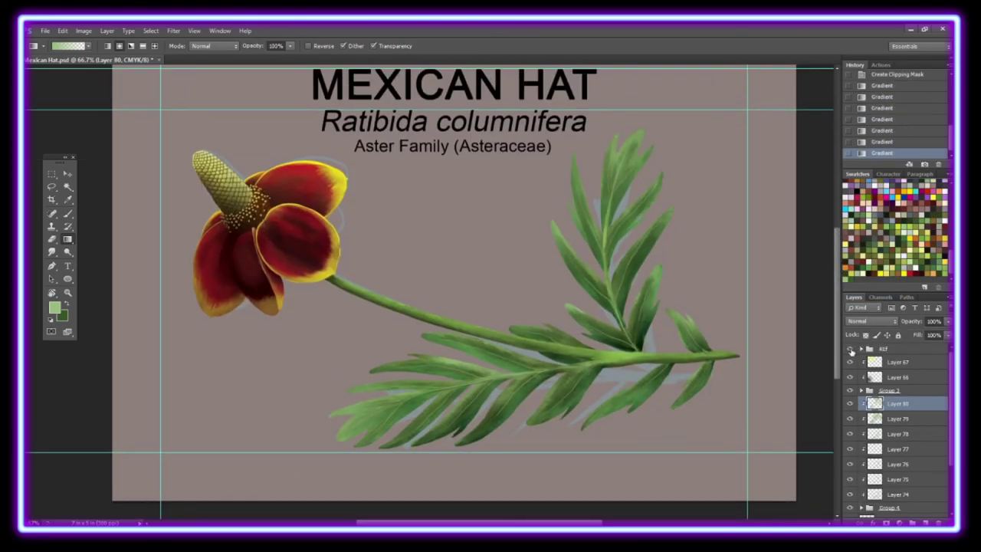
Add a clipped Hue/Saturation layer with Saturation -10 and Lightness +10
left_click(898, 523)
left_click(886, 396)
right_click(909, 405)
left_click(881, 292)
left_click_drag(737, 238, 742, 259)
Hide the reference photos and add a new layer clipped to the leaves
left_click(792, 142)
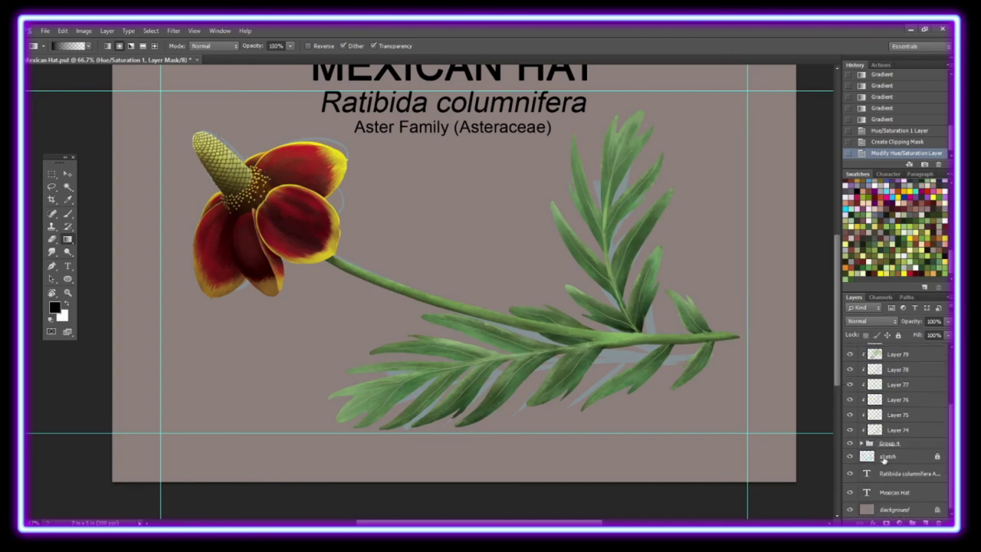
scroll(460, 307, "up", 2)
left_click(849, 349)
left_click(848, 349)
key("ctrl+shift+n")
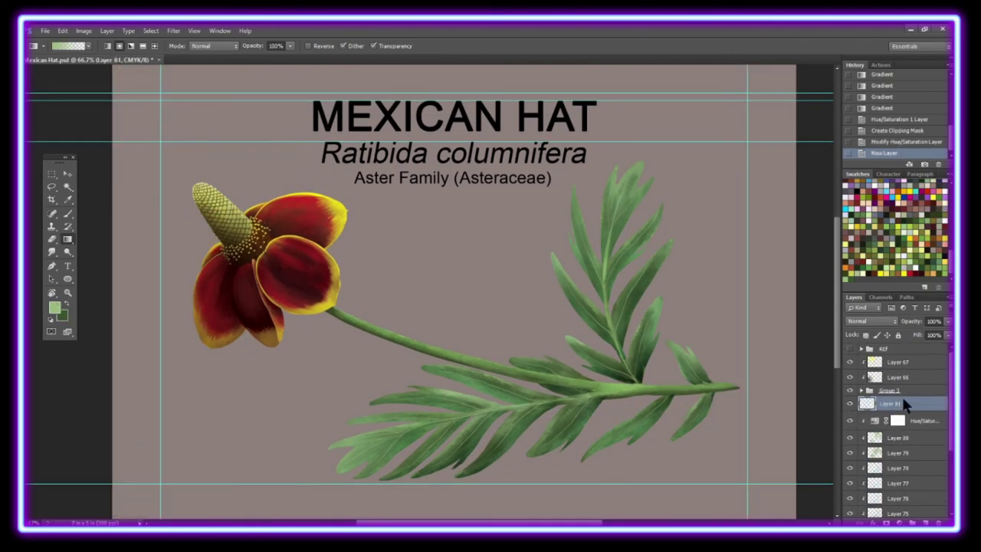
Fill a rectangle around the plant with white on the new layer
left_click(723, 344)
left_click_drag(246, 141, 746, 483)
key("shift+F5")
key("Return")
key("ctrl+d")
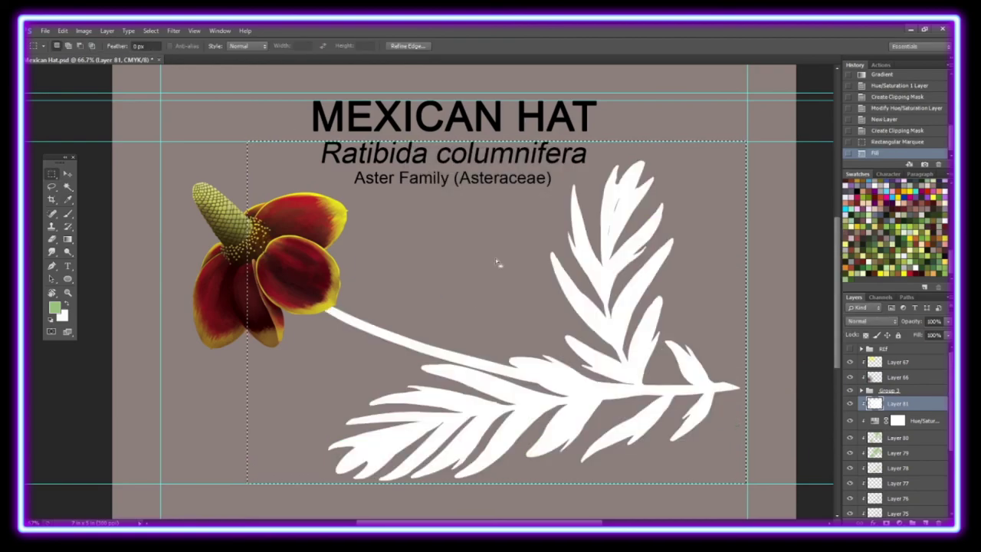
Add noise to the white fill and gradient-map it with black as background colour
left_click(174, 31)
left_click(532, 151)
left_click(84, 31)
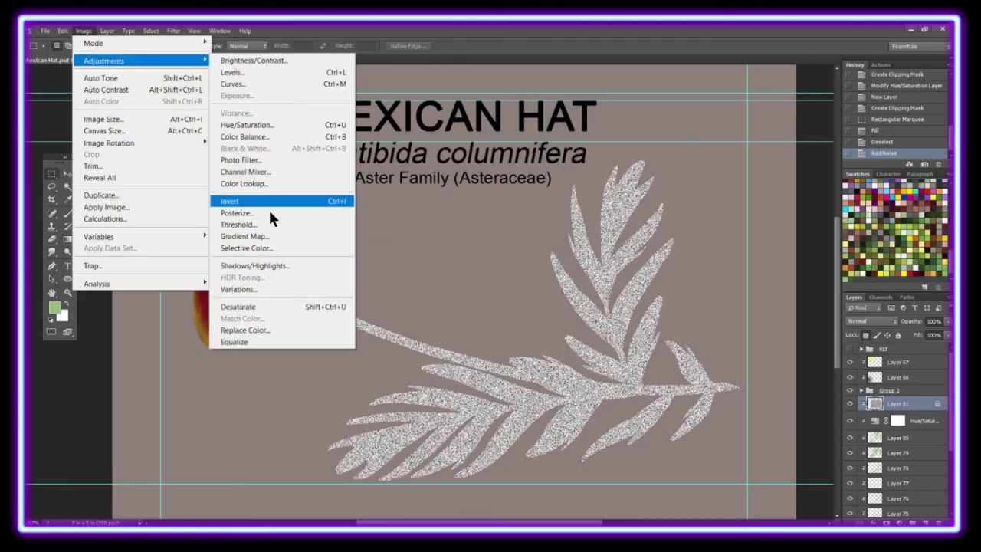
left_click(246, 238)
left_click(561, 198)
left_click(62, 315)
left_click(650, 342)
Tint the noise texture dark green and boost its contrast with Levels
left_click(174, 31)
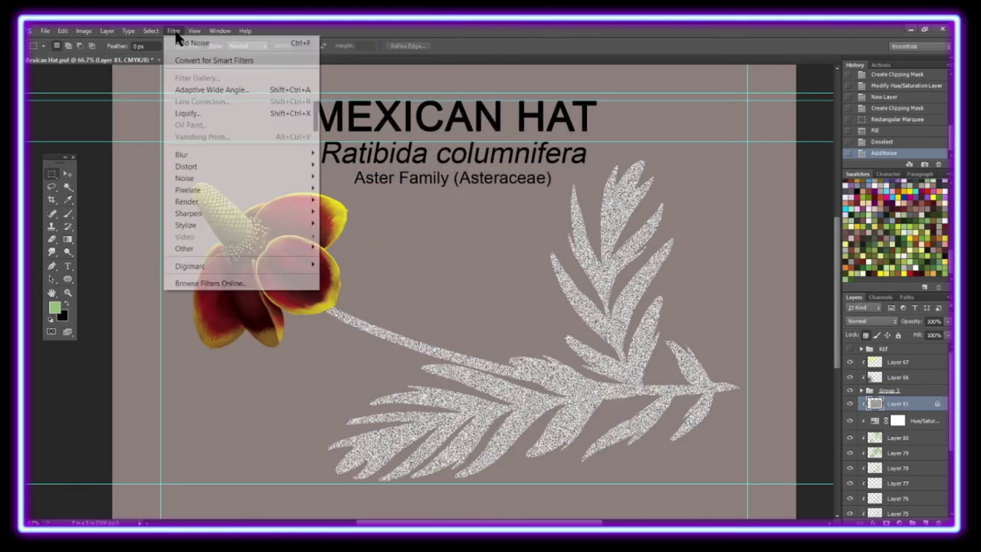
left_click(284, 235)
left_click(564, 184)
key("ctrl+l")
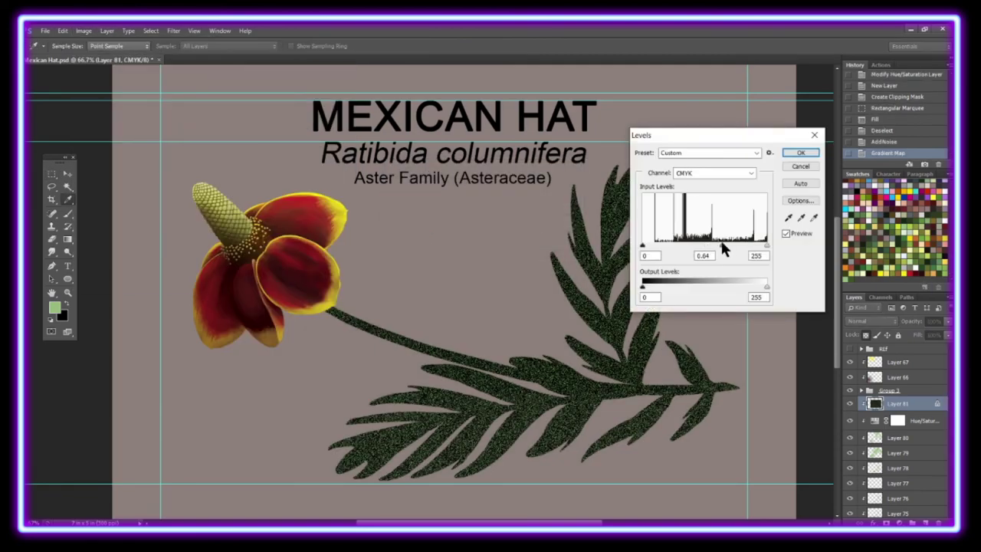
Blend the texture layer with Linear Dodge (Add) at 21% opacity
left_click(802, 151)
scroll(871, 321, "down", 2)
left_click(872, 320)
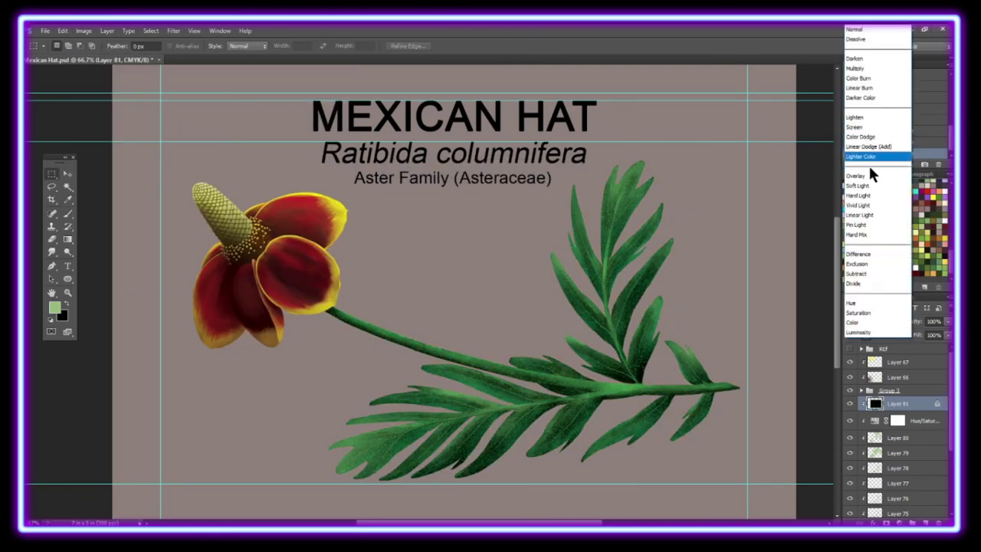
left_click(868, 163)
left_click_drag(948, 321, 923, 345)
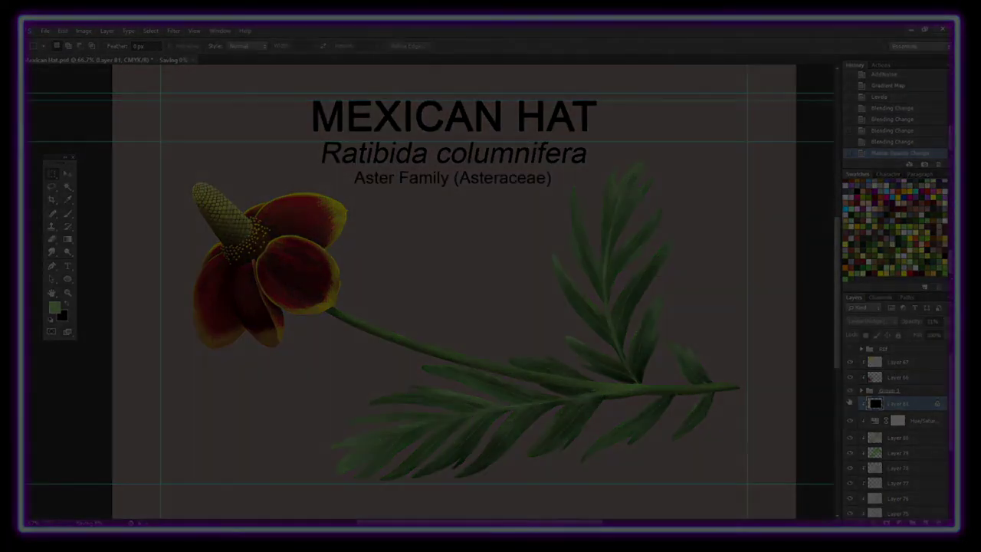